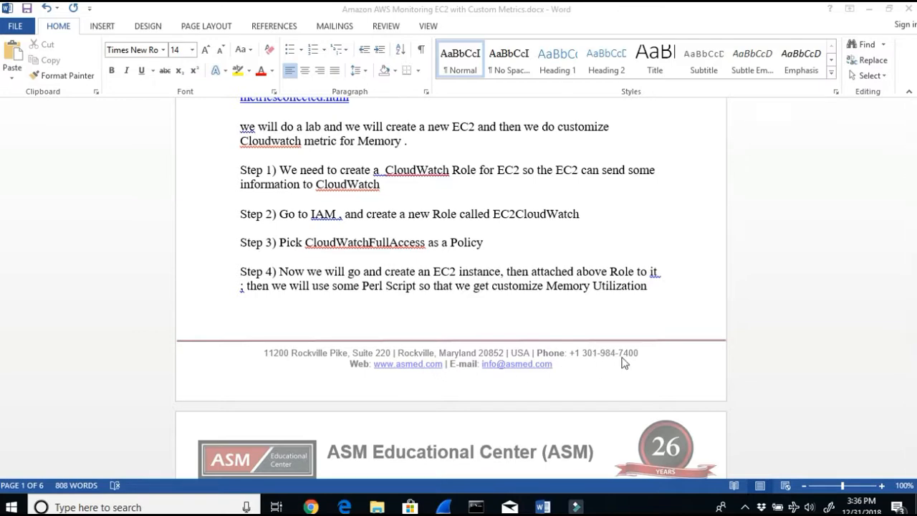
Step: Read through the document's introduction on EC2 monitoring metrics and the note about RAM utilization
scroll(628, 365, "up", 10)
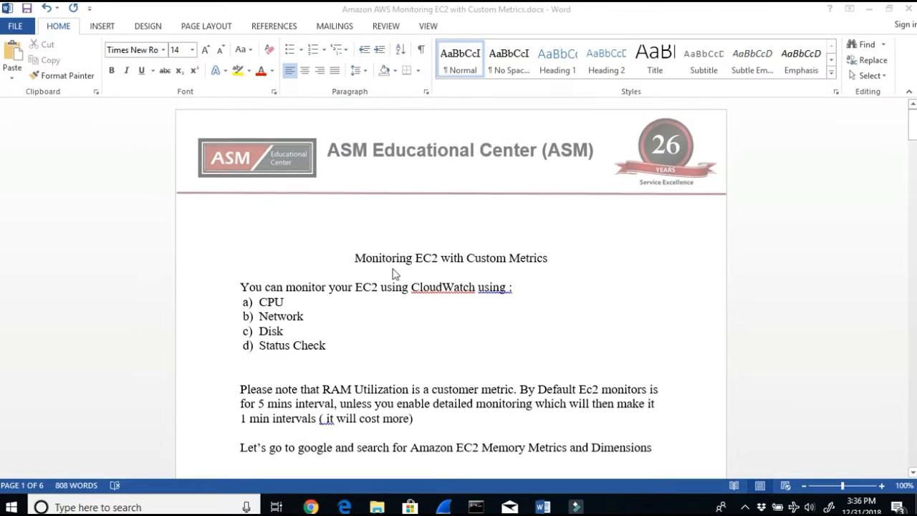
left_click(353, 258)
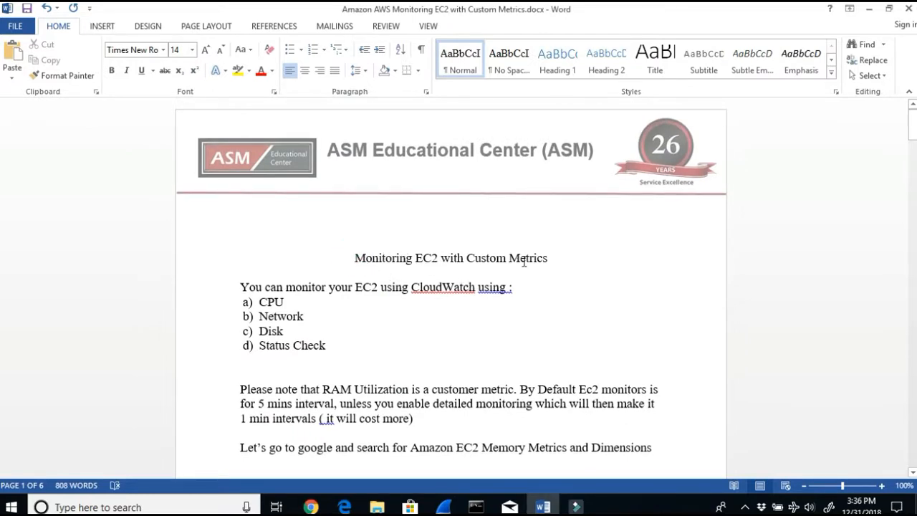
left_click_drag(546, 257, 388, 259)
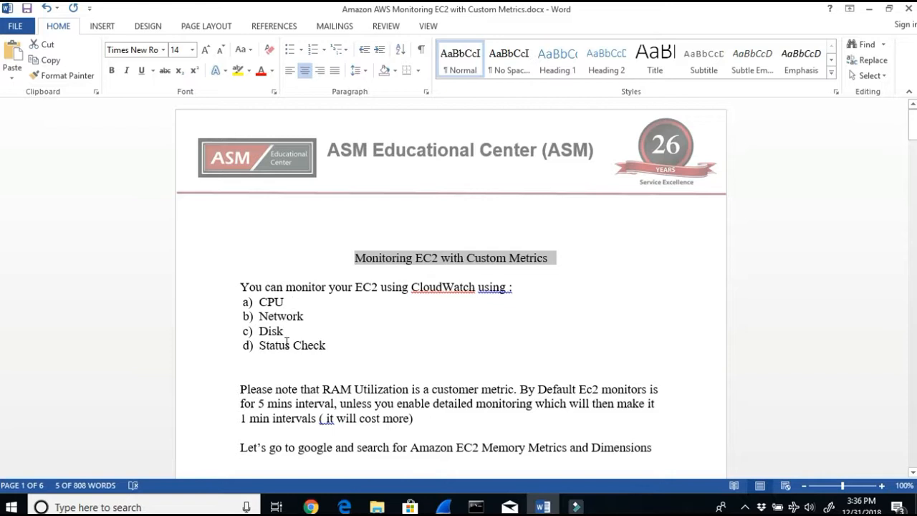
left_click_drag(365, 355, 246, 302)
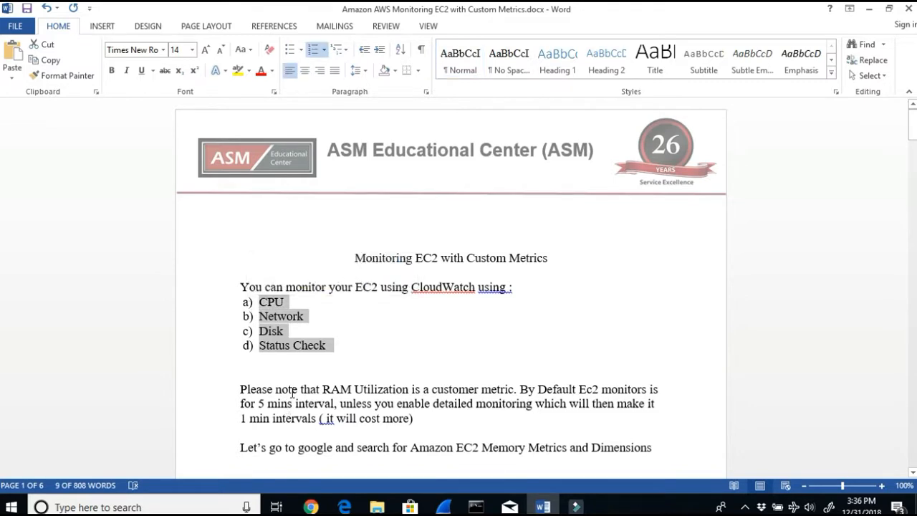
left_click_drag(292, 393, 650, 393)
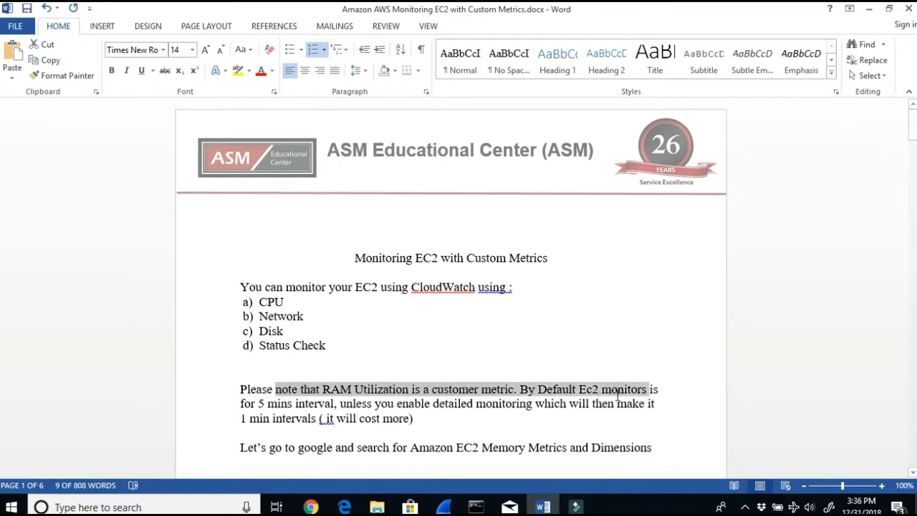
left_click(247, 401)
left_click_drag(247, 401, 334, 403)
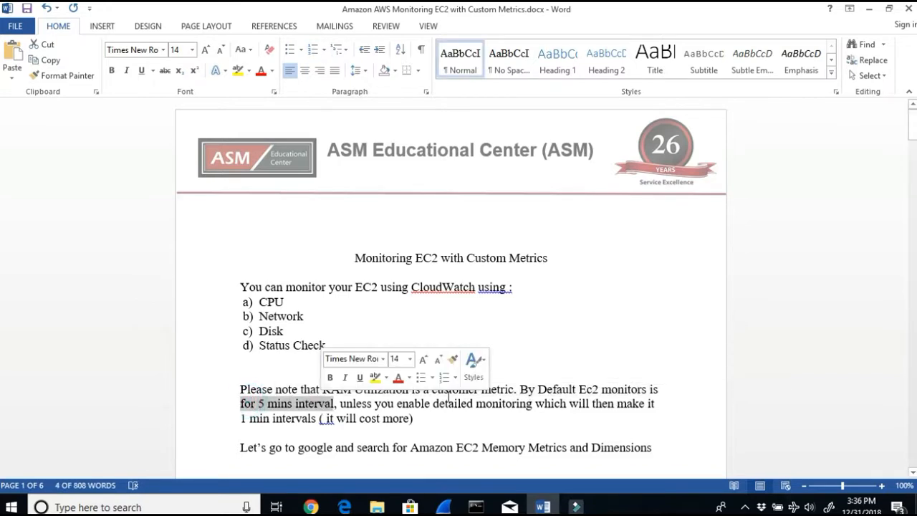
left_click_drag(423, 405, 651, 410)
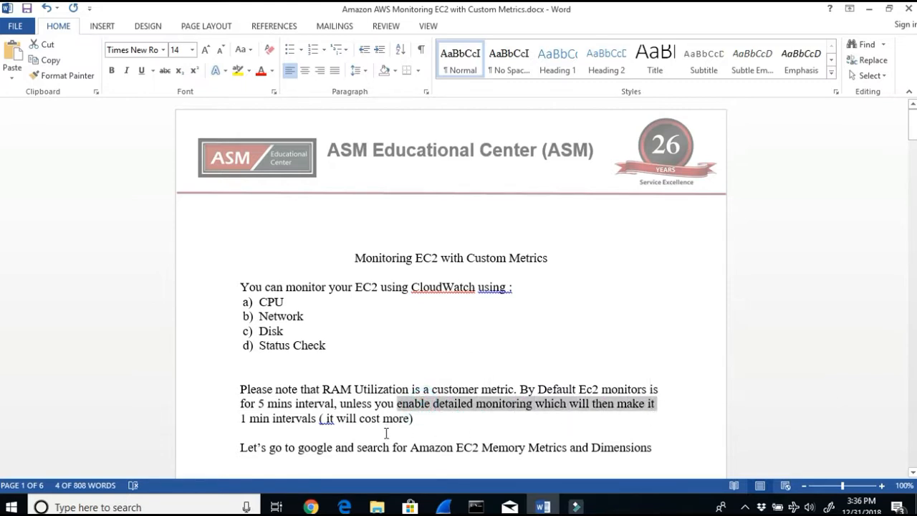
left_click_drag(325, 419, 410, 419)
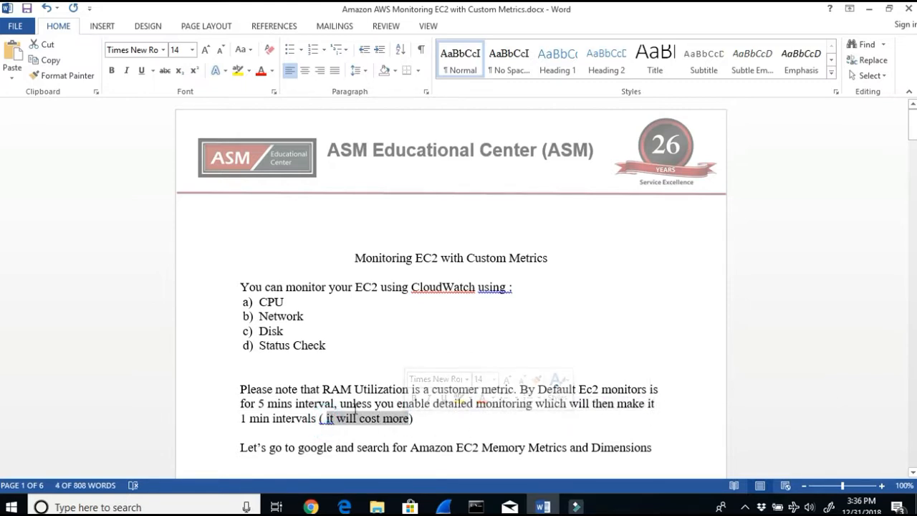
left_click_drag(334, 403, 318, 418)
left_click(420, 422)
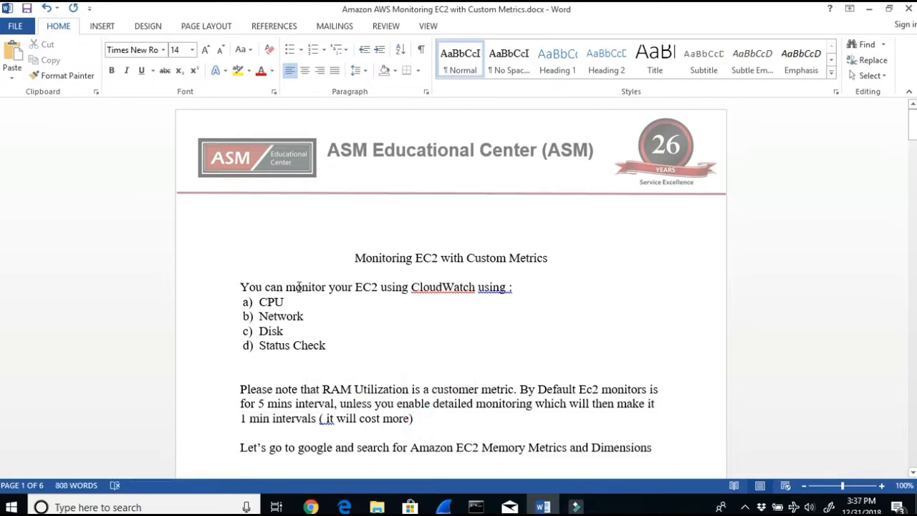
left_click_drag(293, 296, 254, 307)
left_click(341, 349)
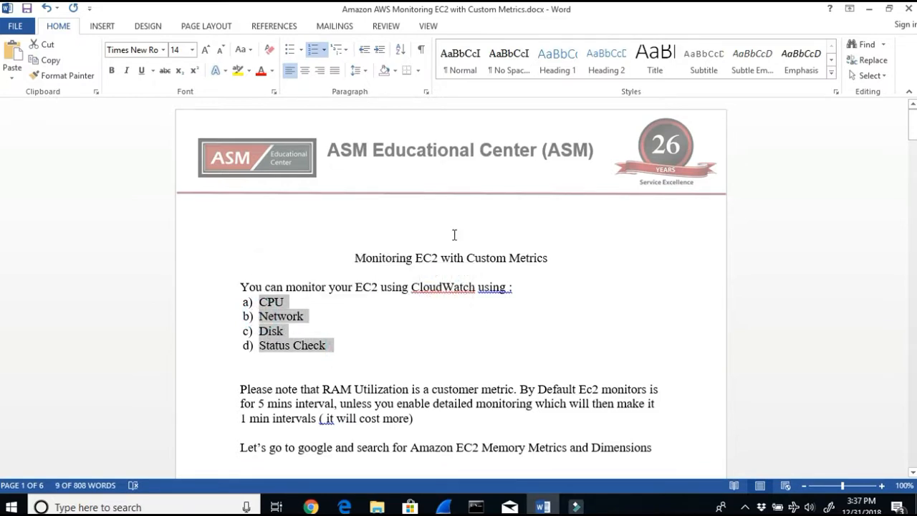
left_click_drag(454, 251, 494, 248)
scroll(551, 332, "down", 1)
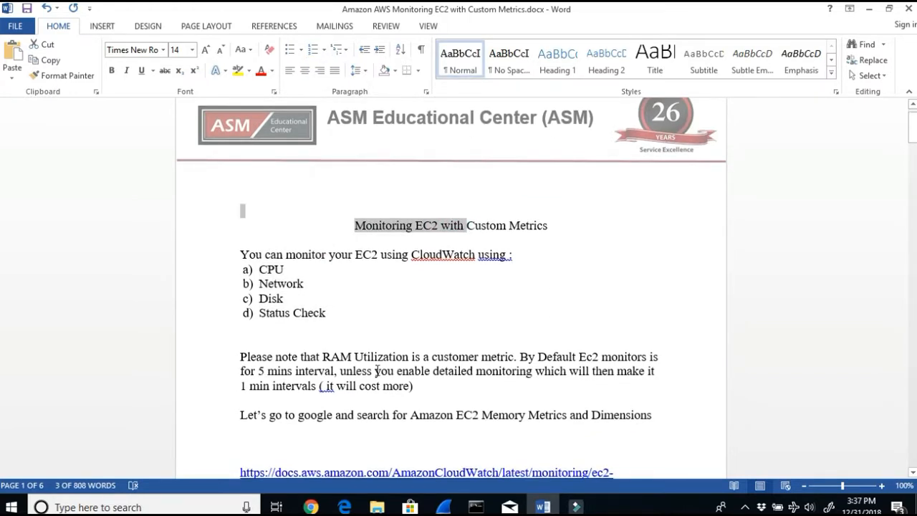
left_click_drag(265, 418, 648, 416)
scroll(631, 423, "down", 1)
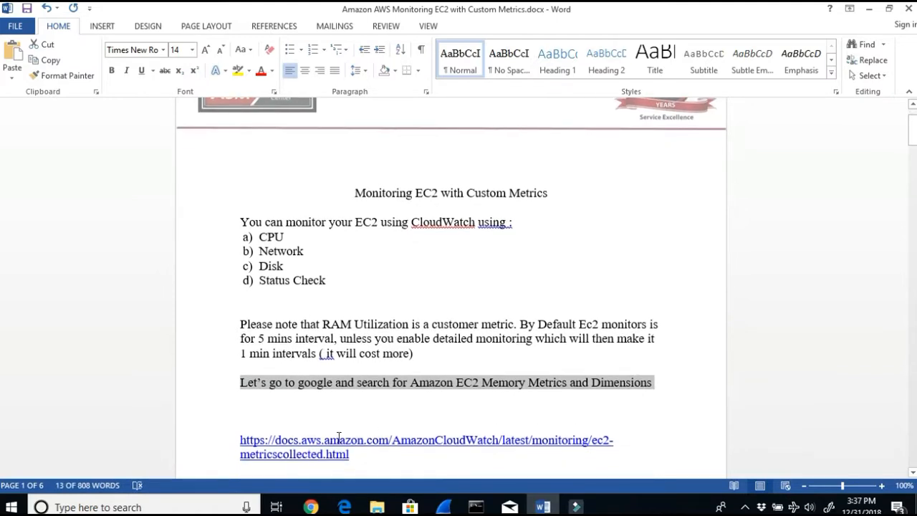
Step: Open the document's AWS CloudWatch documentation link in a new browser tab and view the page
triple_click(368, 459)
key("ctrl+c")
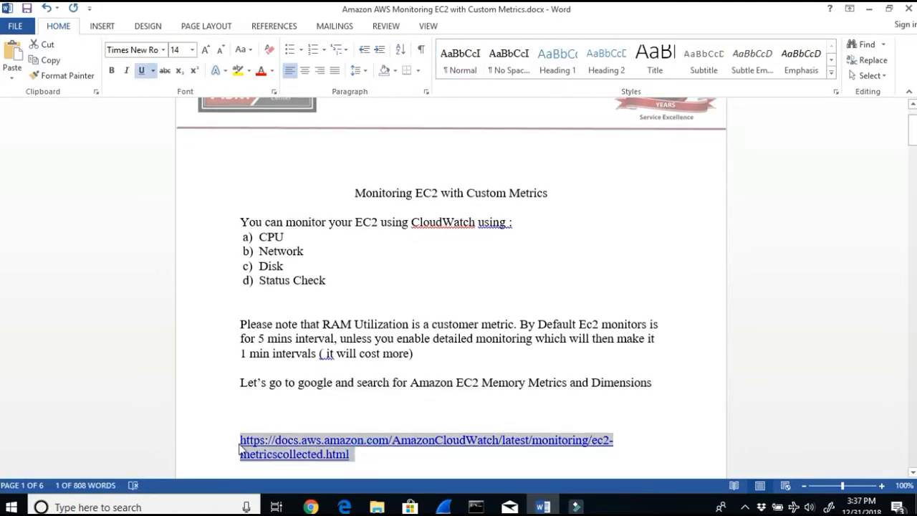
left_click(310, 507)
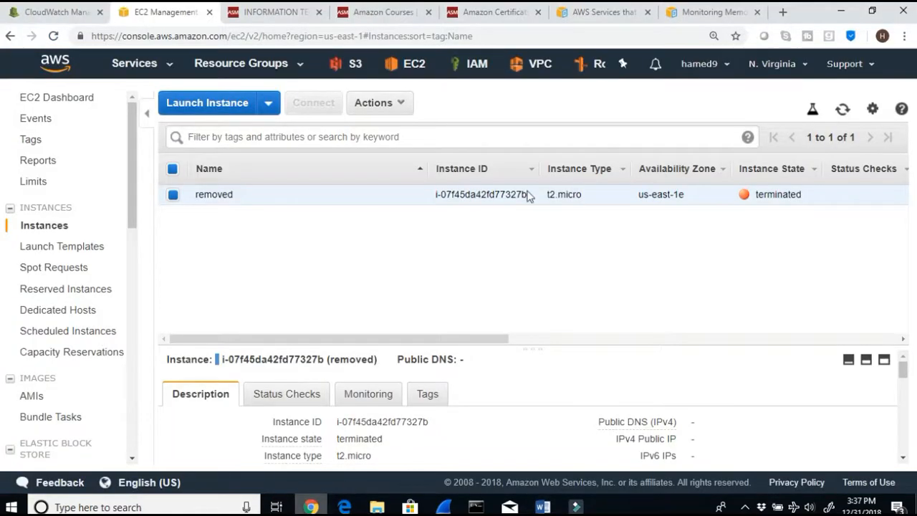
left_click(782, 12)
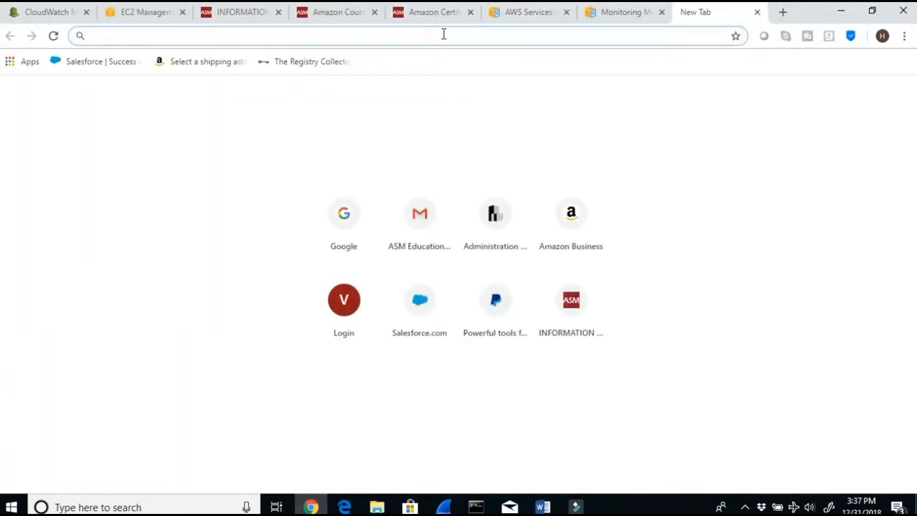
key("ctrl+v")
key("Return")
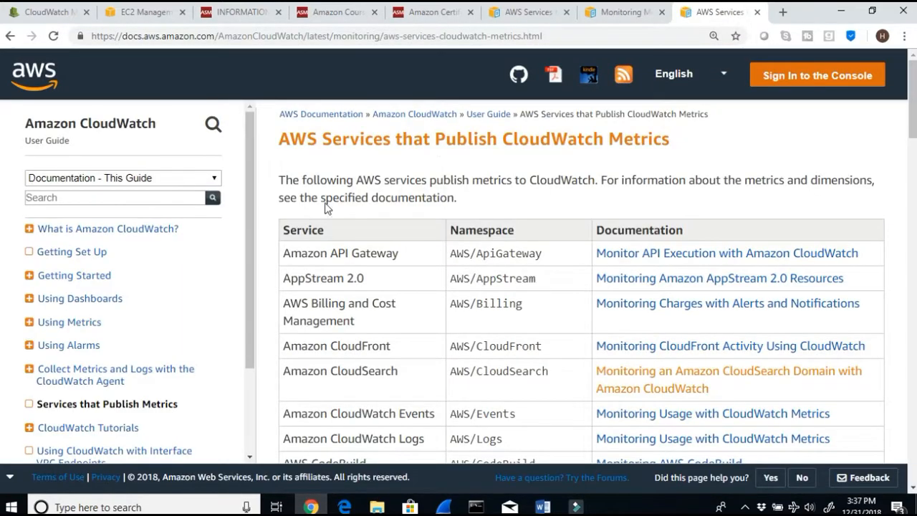
left_click_drag(356, 139, 686, 153)
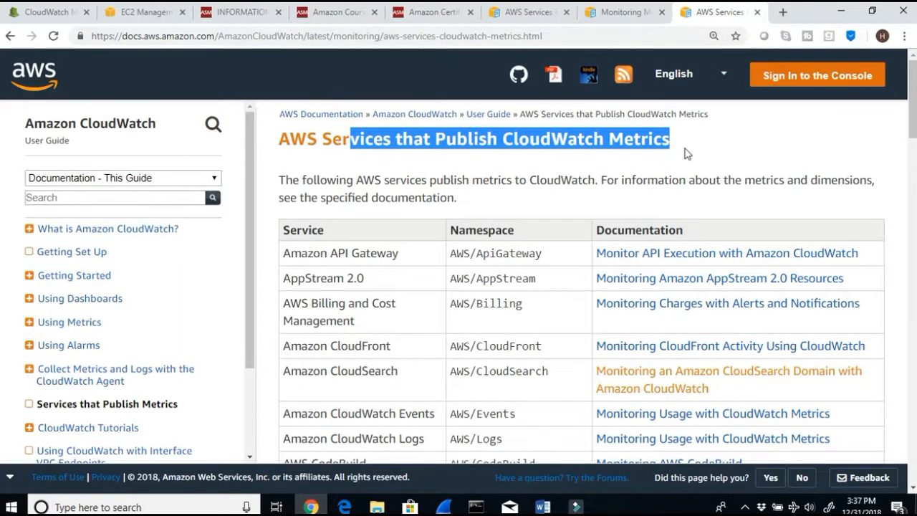
scroll(685, 153, "down", 3)
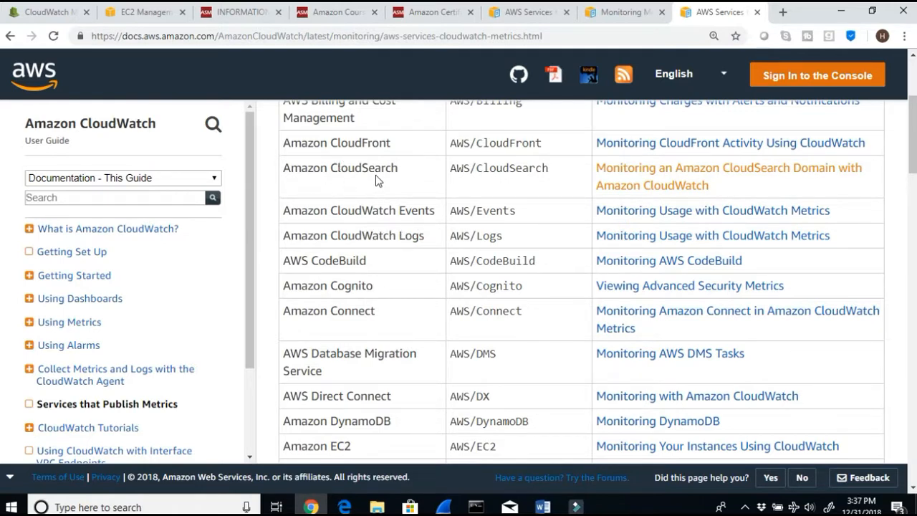
Step: Review the document's lab steps for creating the CloudWatch role, IAM setup and CloudWatchFullAccess policy
left_click(840, 19)
scroll(480, 422, "down", 2)
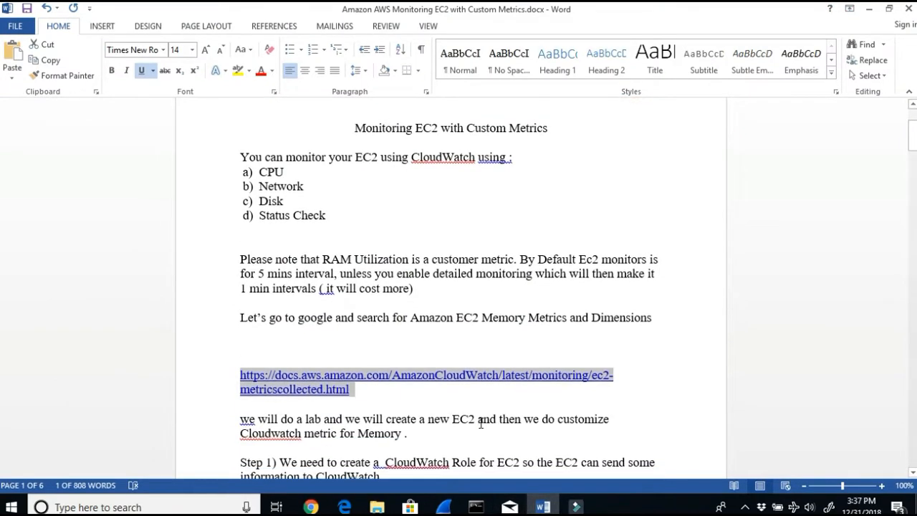
left_click_drag(241, 419, 603, 414)
left_click(361, 418)
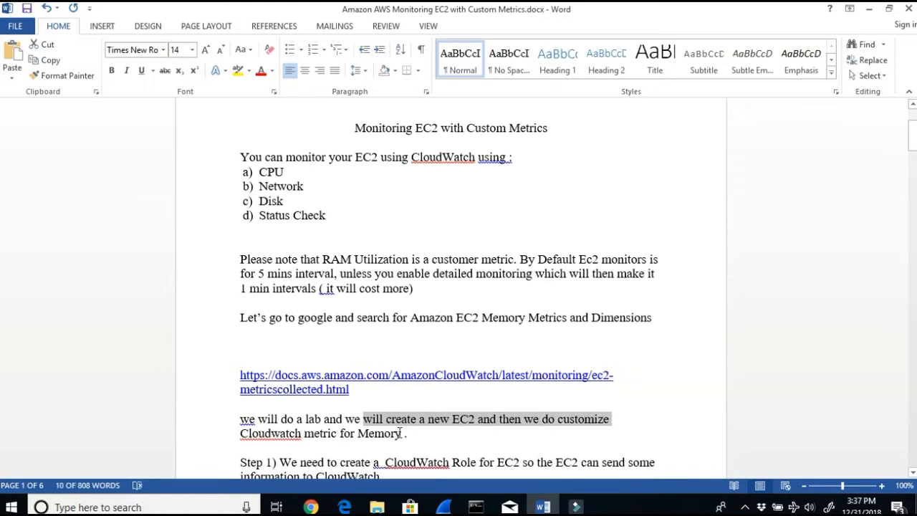
left_click_drag(401, 432, 246, 421)
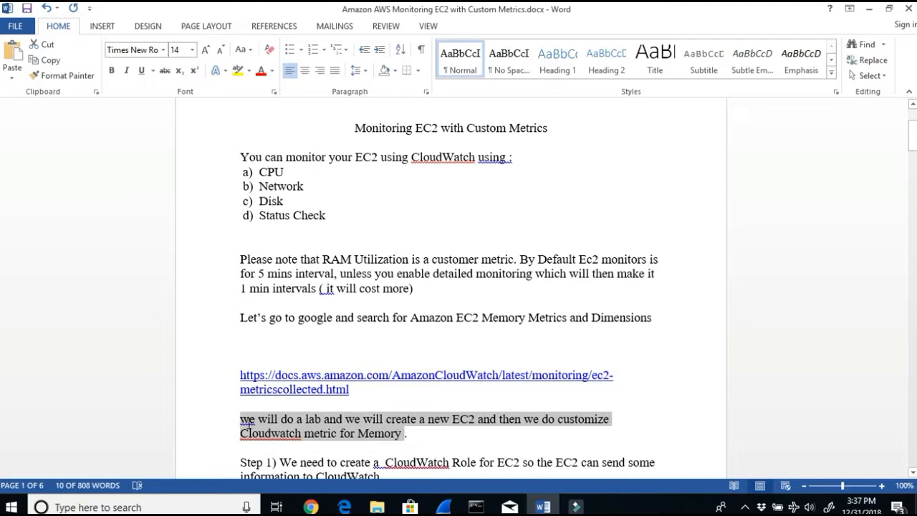
left_click_drag(335, 225, 255, 174)
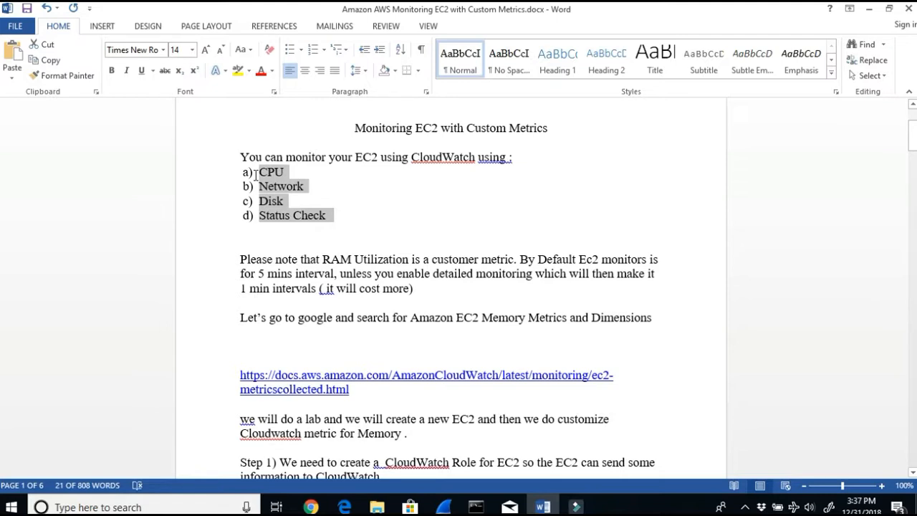
scroll(356, 442, "down", 1)
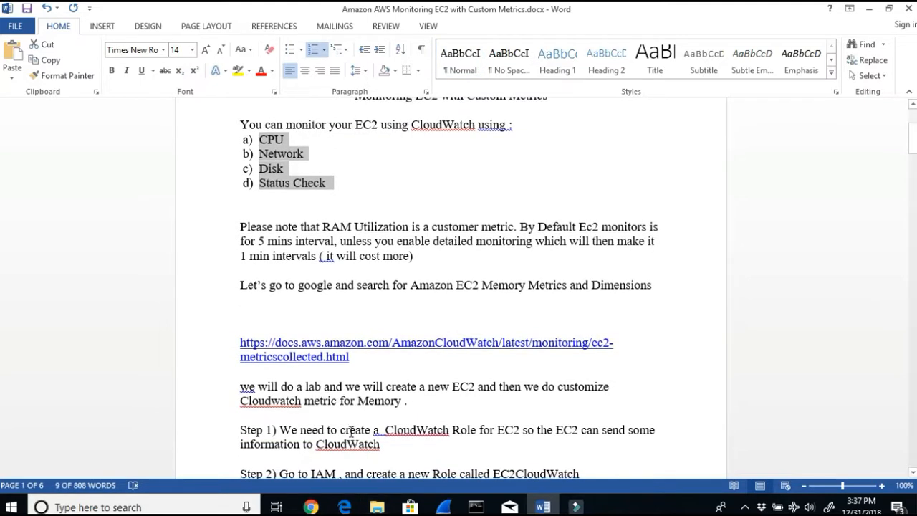
left_click_drag(351, 429, 406, 434)
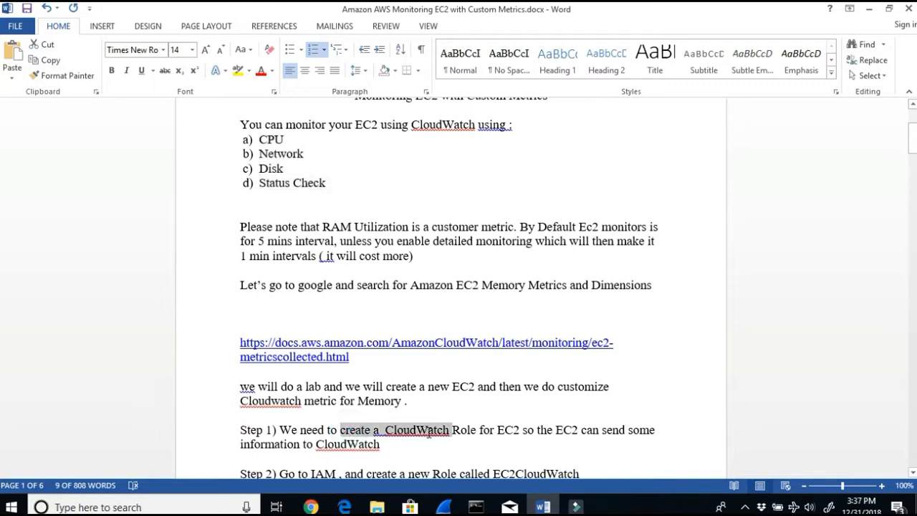
left_click(434, 431)
left_click(522, 430)
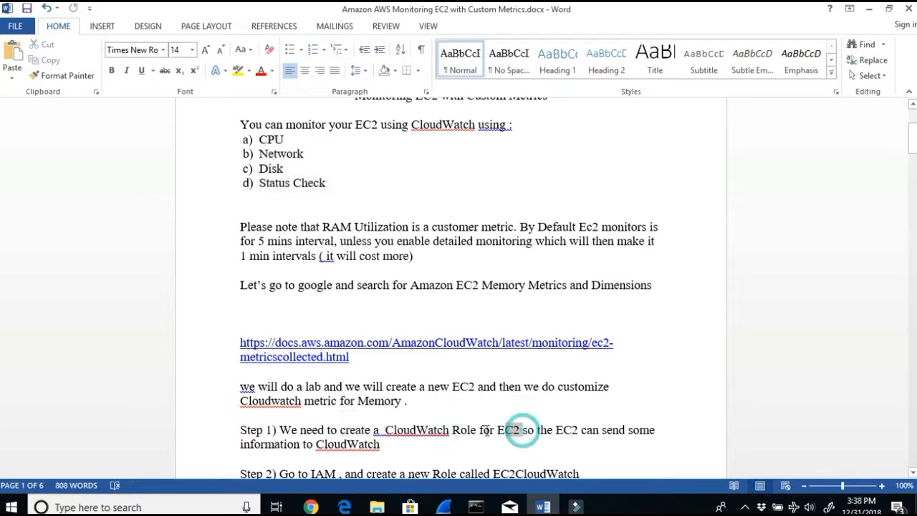
left_click_drag(486, 430, 408, 428)
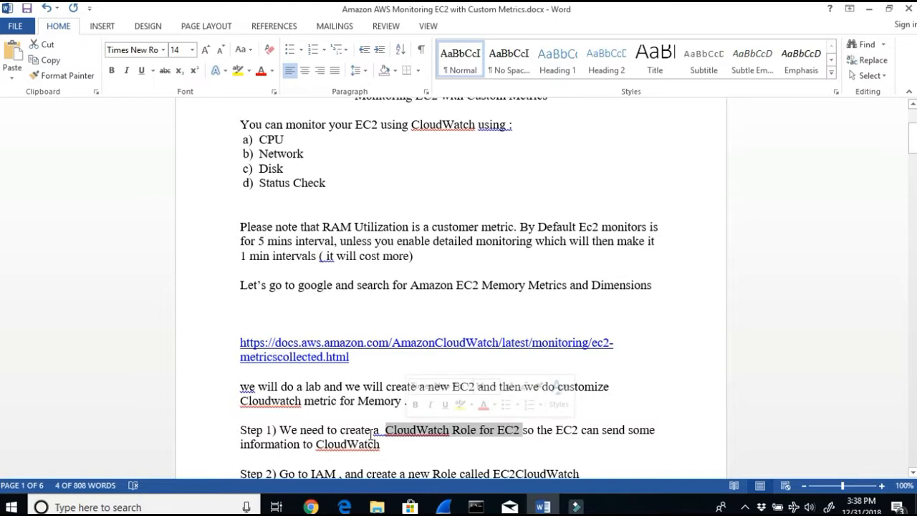
scroll(371, 432, "down", 1)
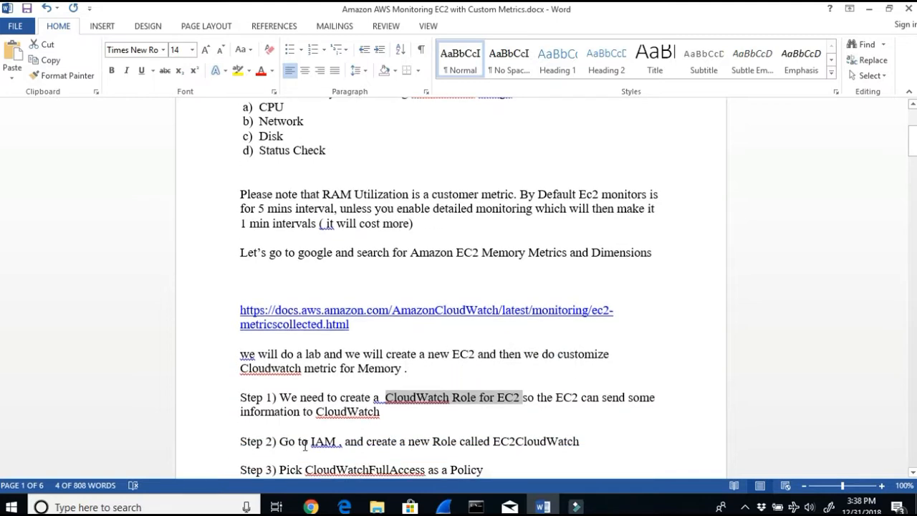
left_click_drag(305, 445, 603, 444)
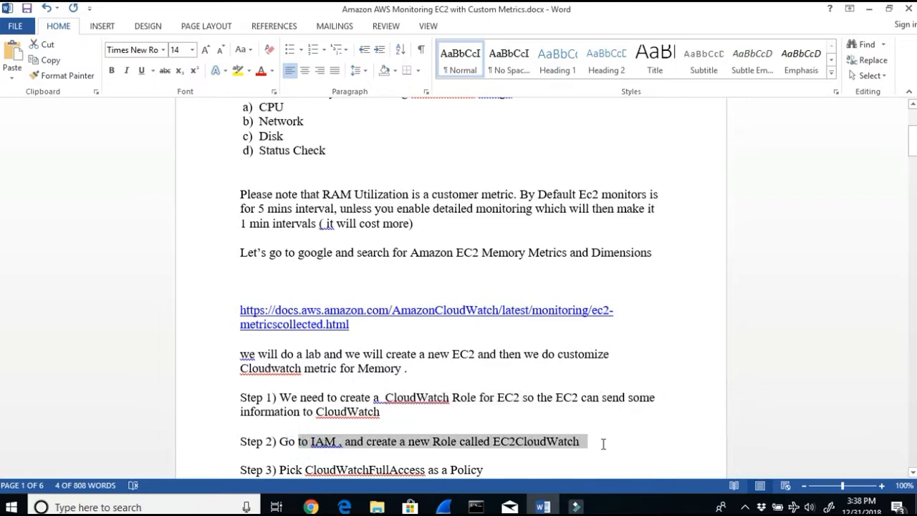
scroll(479, 452, "down", 3)
left_click_drag(300, 372, 483, 371)
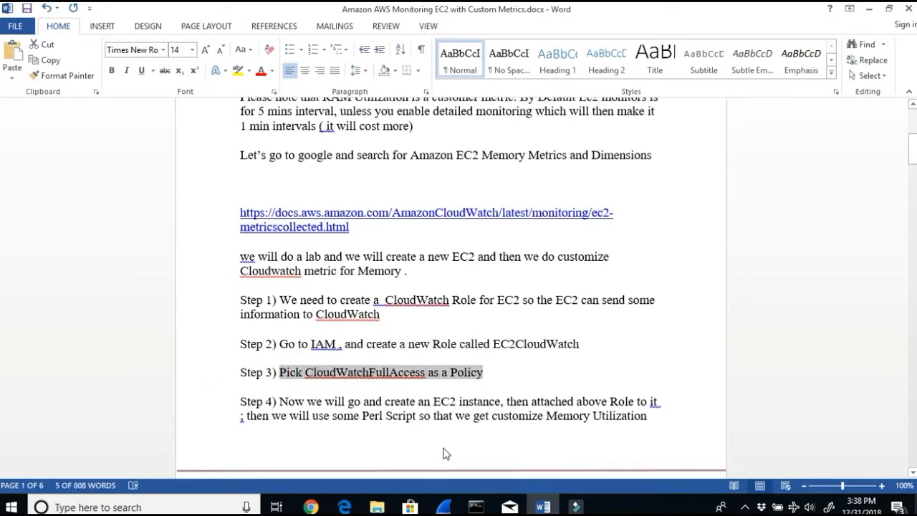
Step: Switch to the AWS console and open the Roles page of IAM
left_click(311, 505)
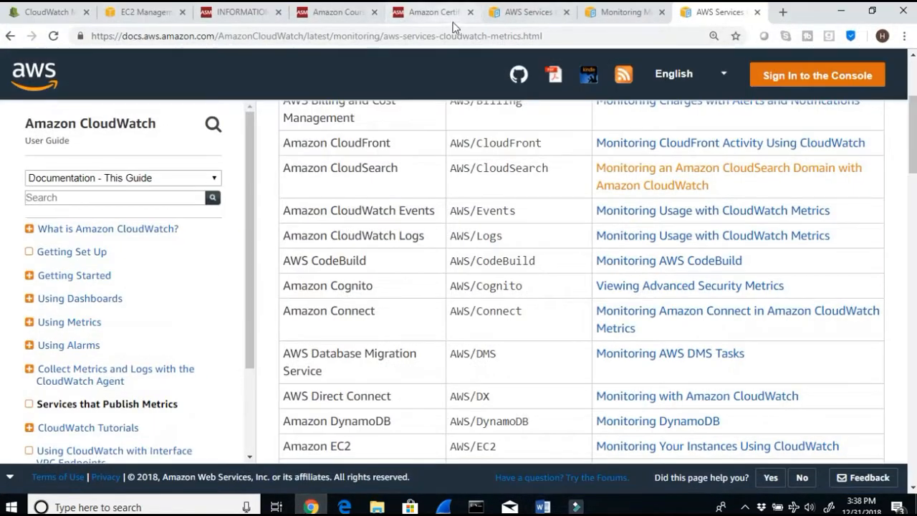
scroll(469, 104, "up", 3)
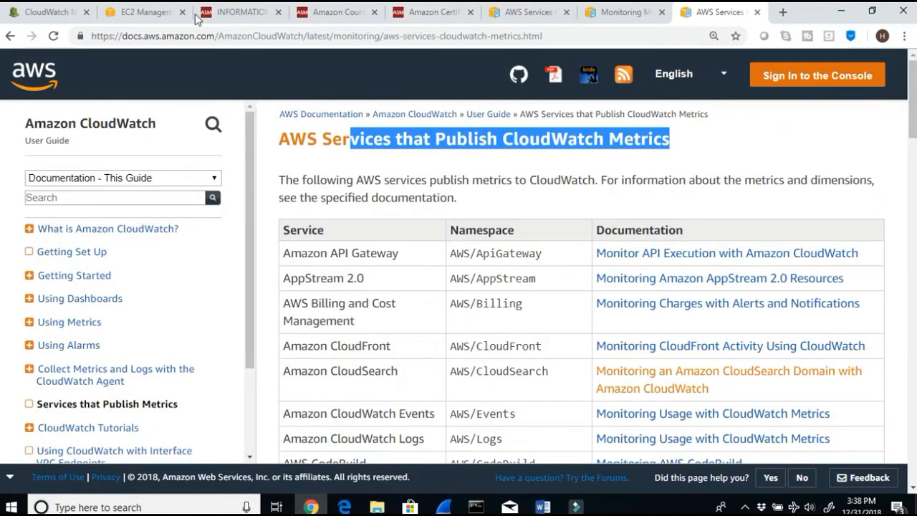
left_click(128, 15)
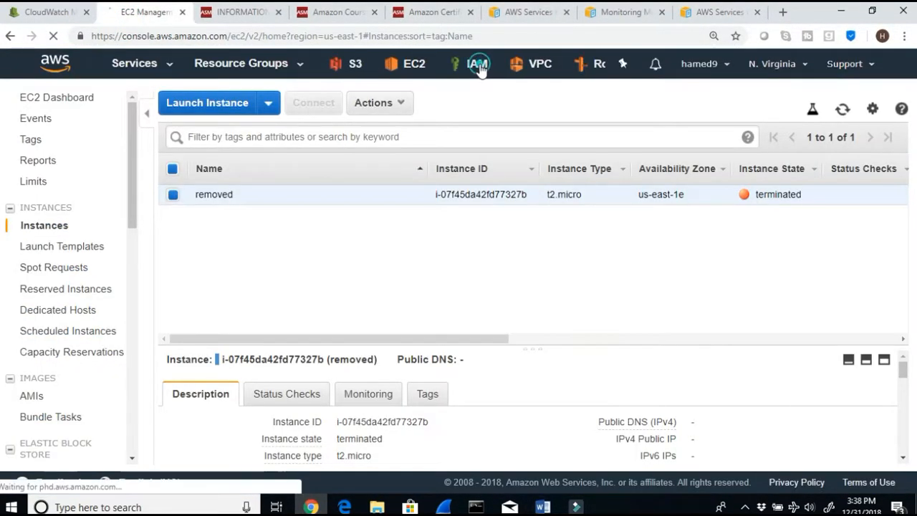
left_click(481, 70)
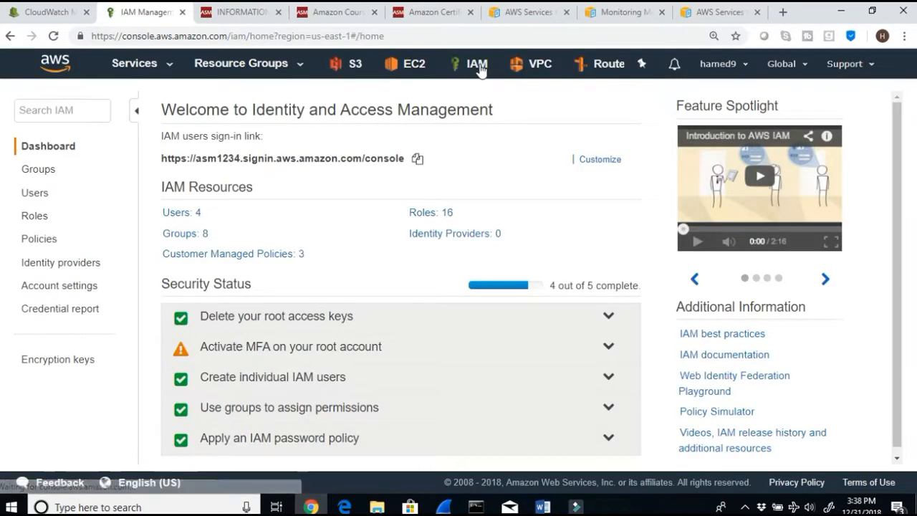
left_click(27, 215)
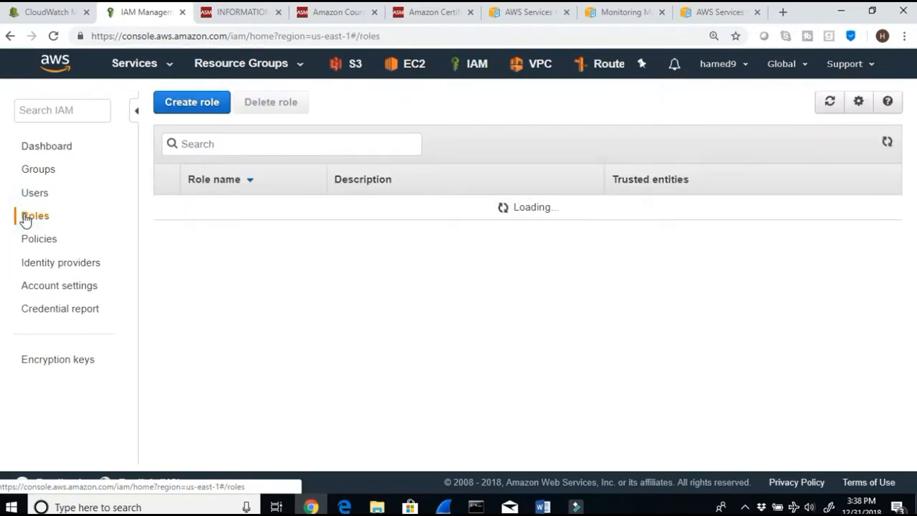
scroll(291, 323, "down", 2)
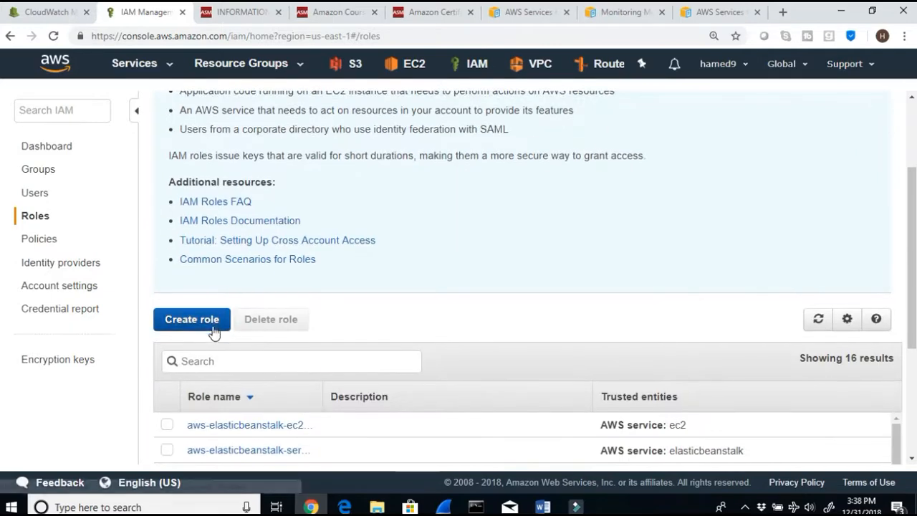
Step: Start creating a new role with EC2 as the trusted service and continue to permissions
left_click(192, 319)
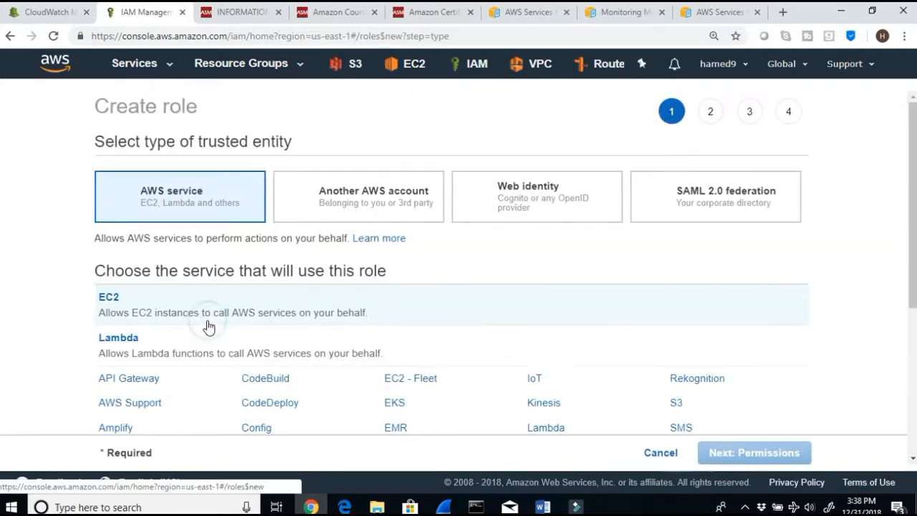
left_click(117, 304)
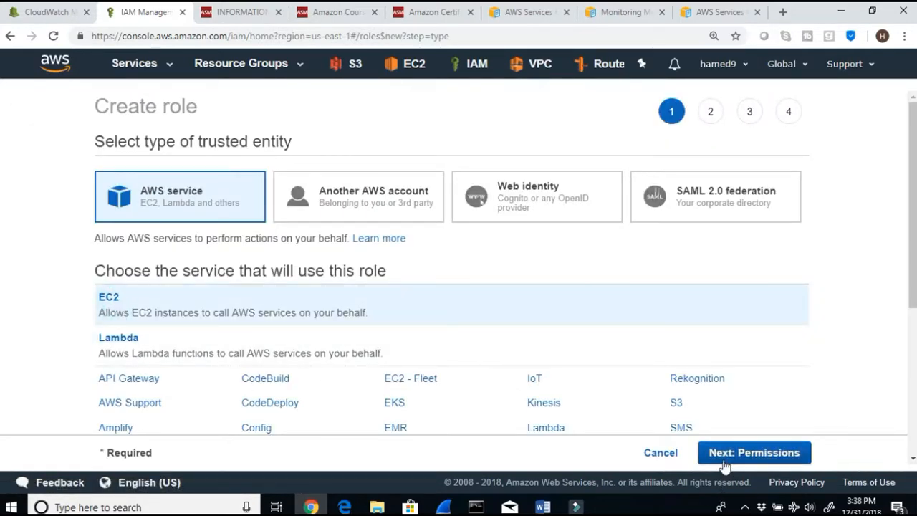
left_click(723, 462)
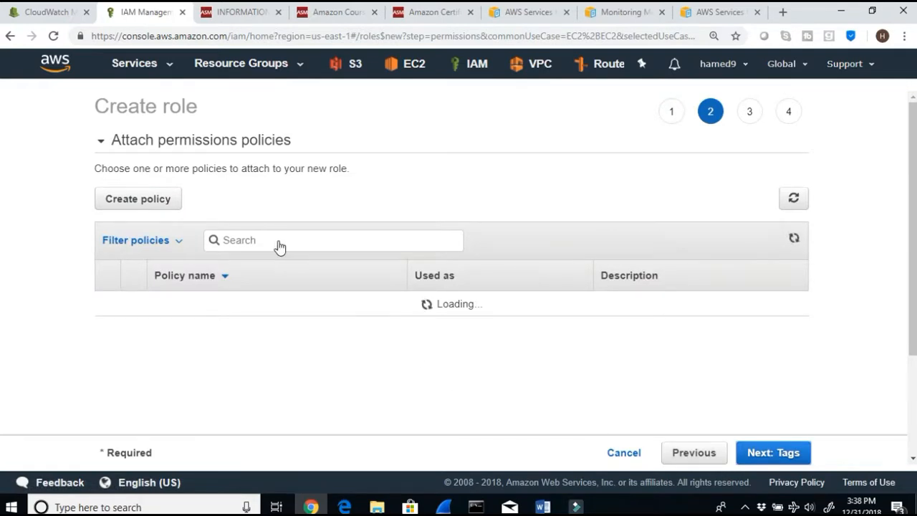
Step: Filter the permissions policies by cloudwatch and look through the matching policies
left_click(280, 240)
type("cloud")
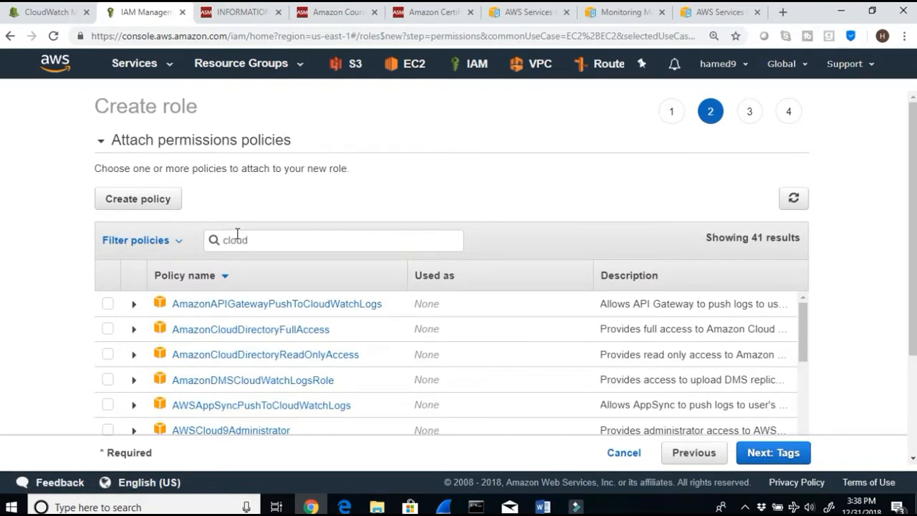
type("watch")
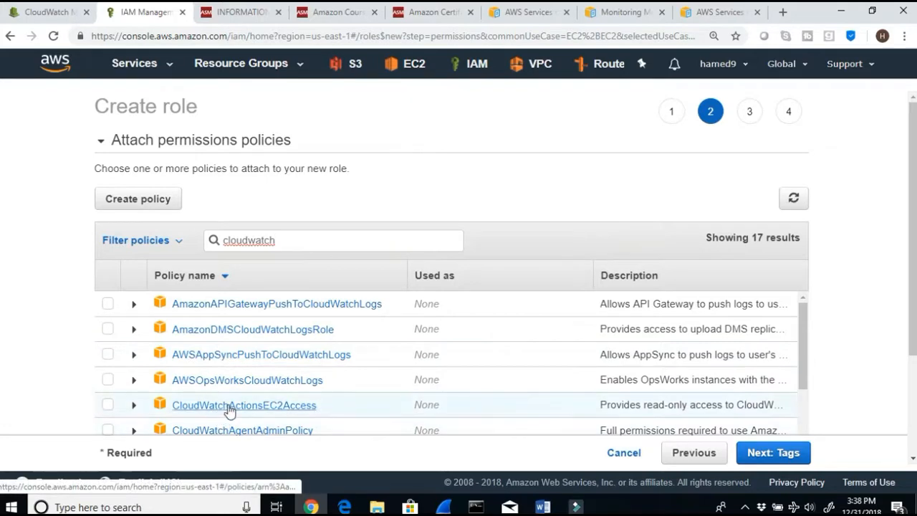
scroll(229, 411, "down", 1)
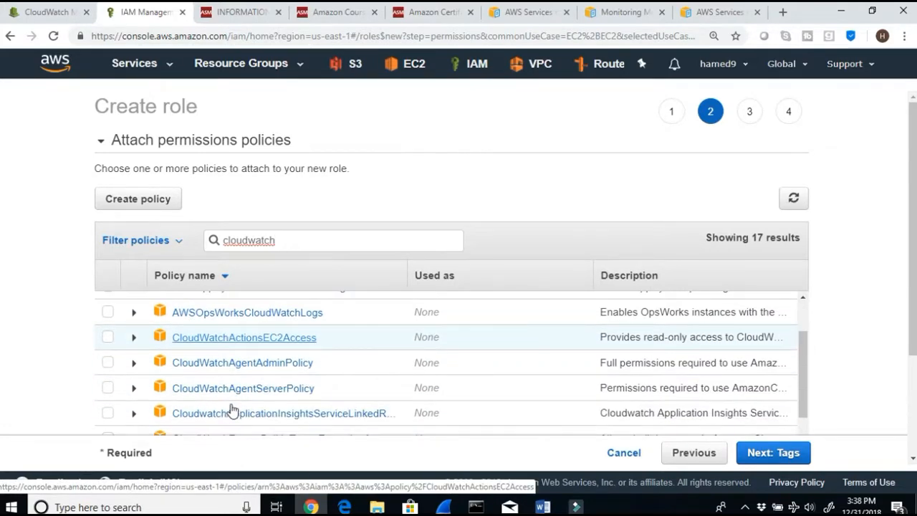
scroll(321, 405, "down", 1)
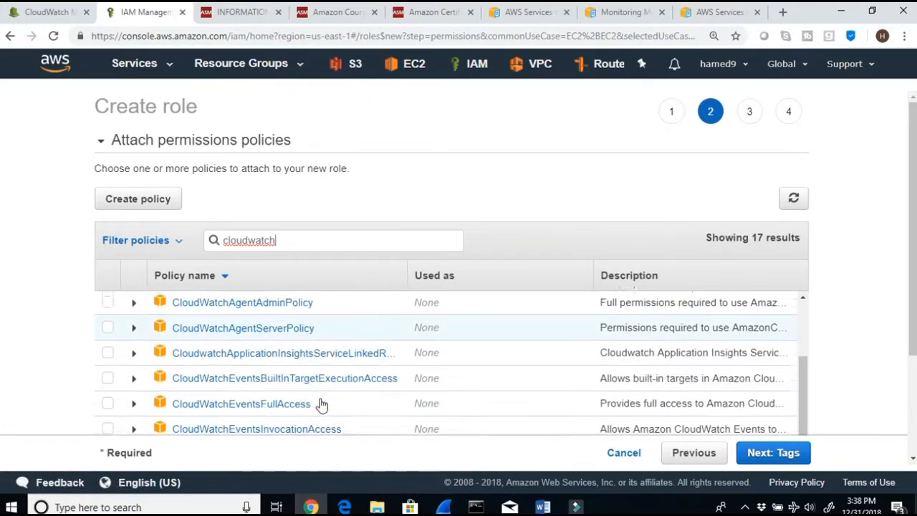
scroll(322, 405, "down", 1)
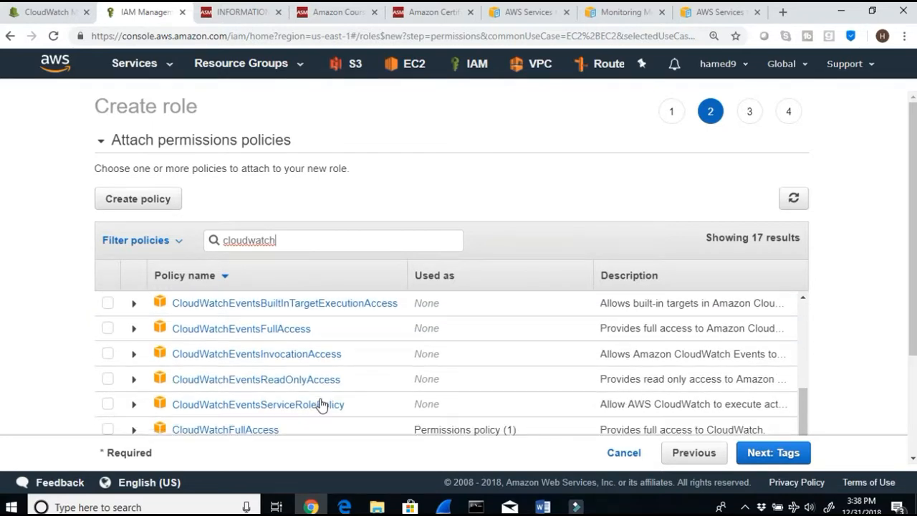
scroll(322, 405, "down", 1)
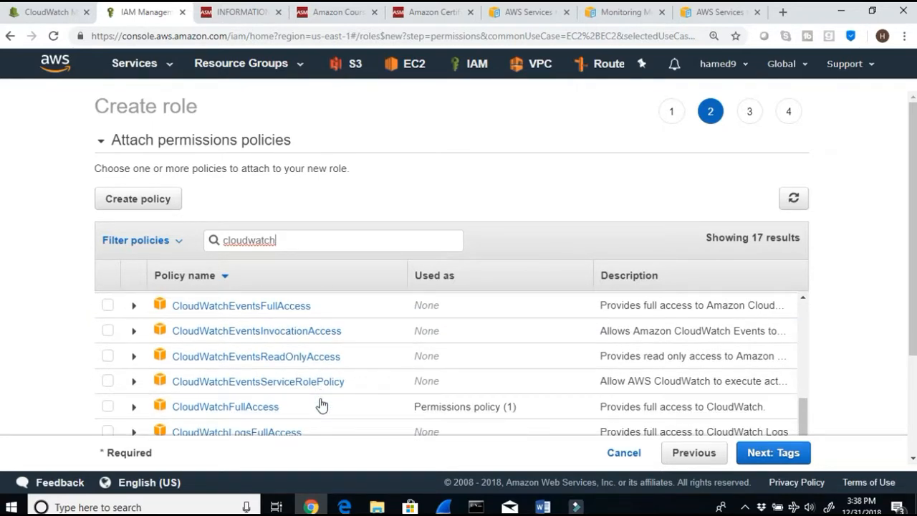
Step: Check the lab document's policy step, then return to the role wizard
left_click(543, 506)
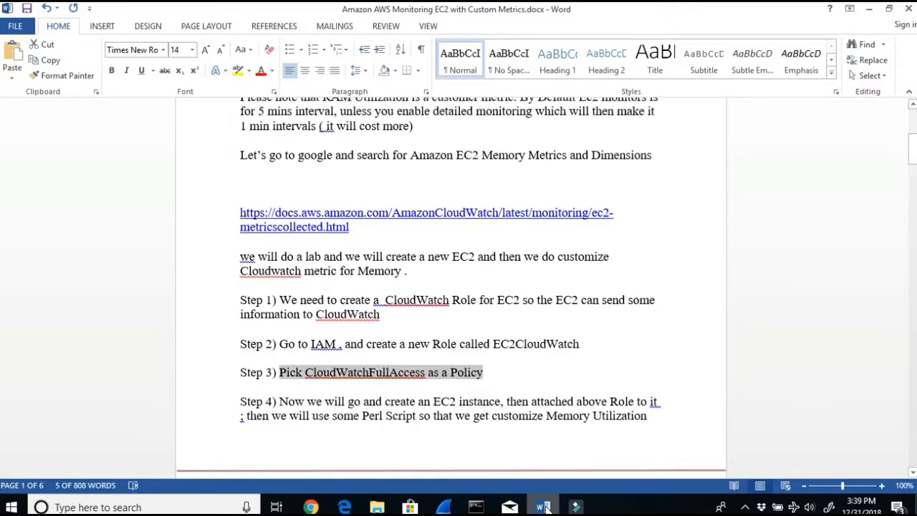
left_click(868, 8)
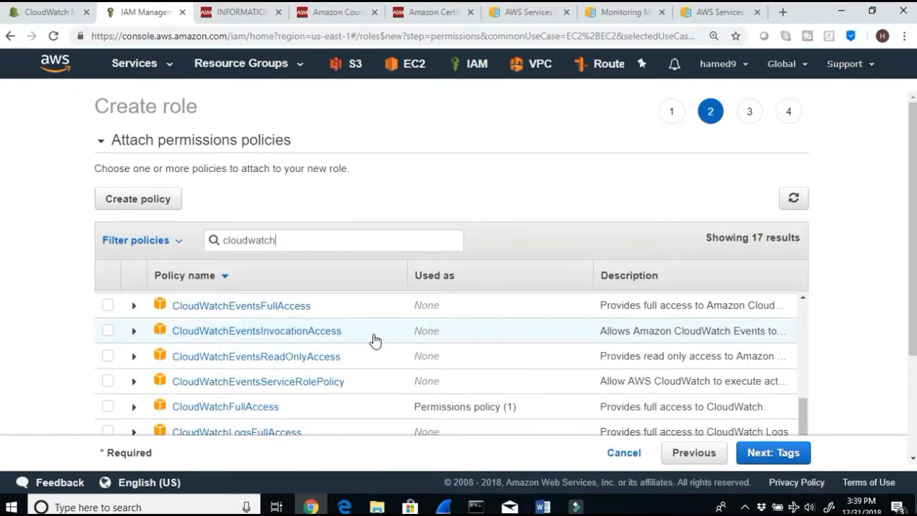
Step: Attach the CloudWatchFullAccess policy to the role, skip tags and continue to the review page
left_click(106, 305)
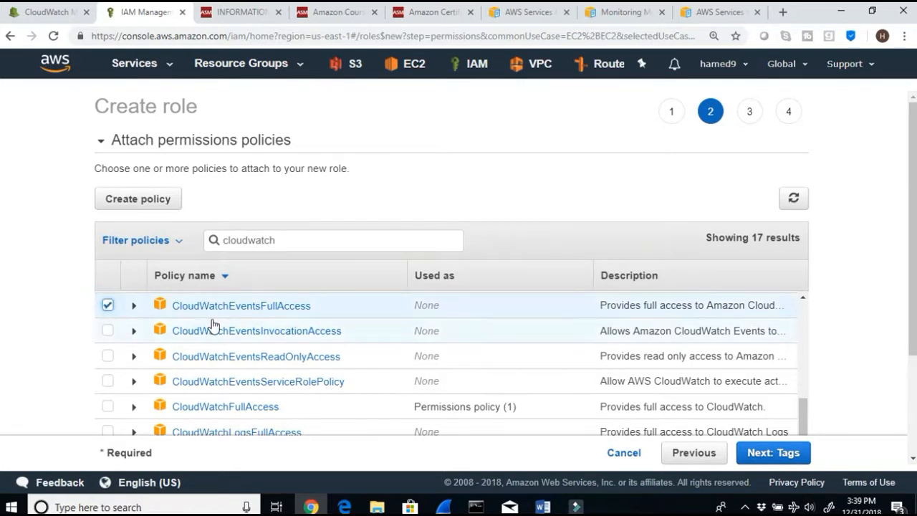
left_click(108, 306)
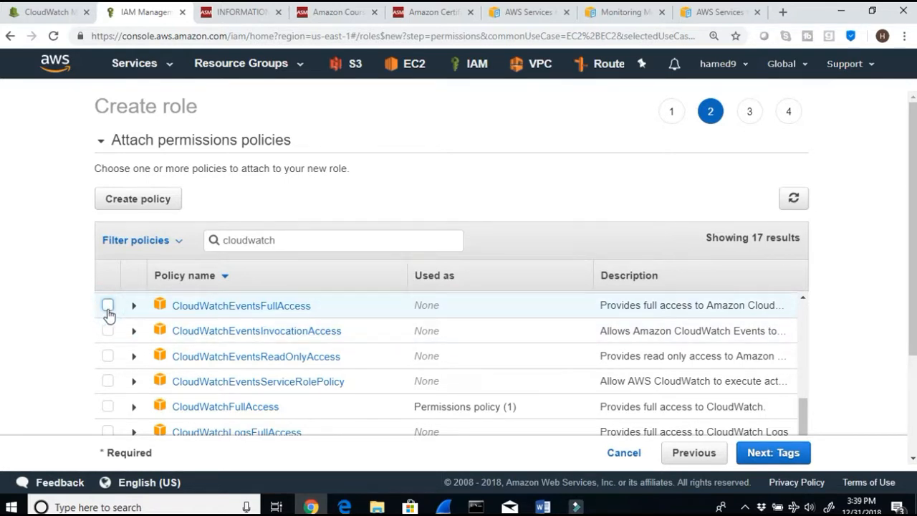
left_click(108, 406)
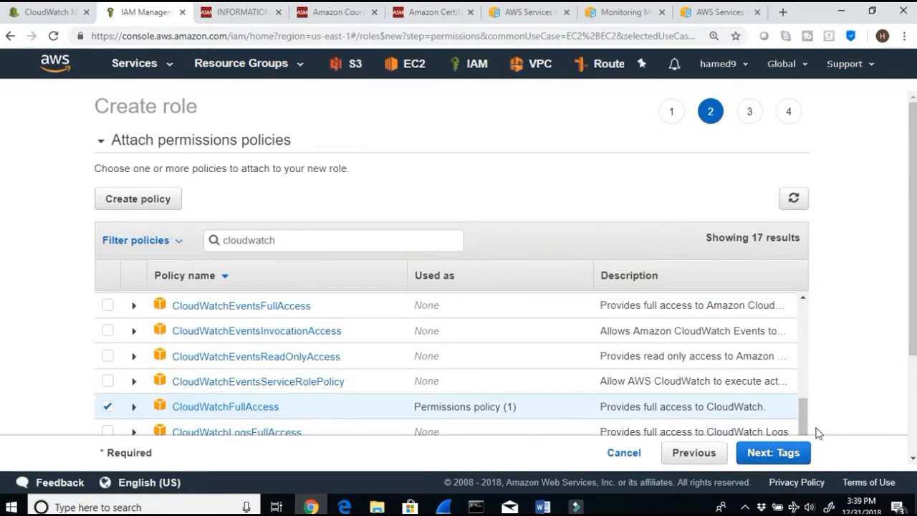
left_click(787, 451)
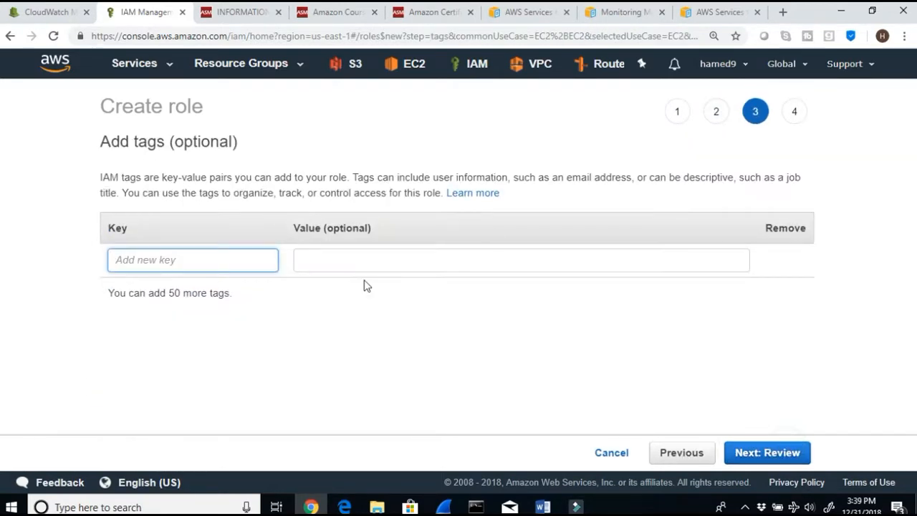
left_click(765, 453)
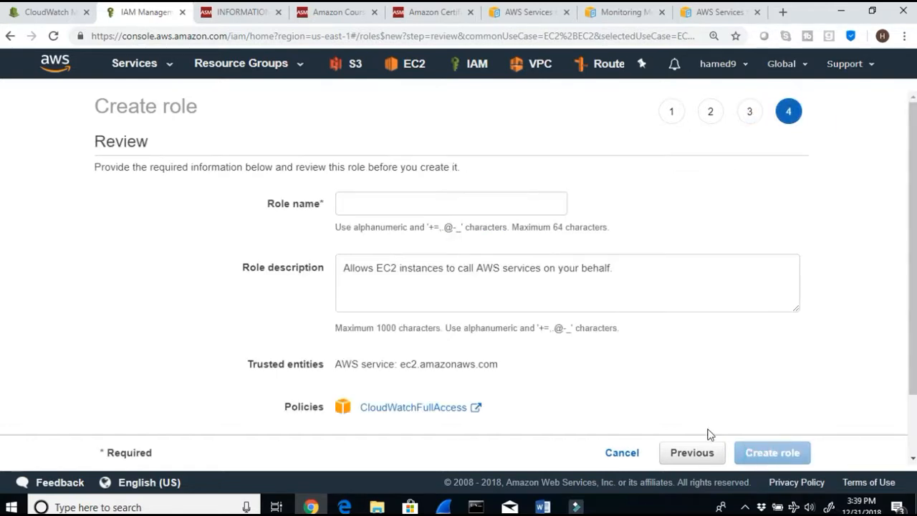
Step: Enter the role name cloudewatchaccessEC2dec 2018
left_click(367, 198)
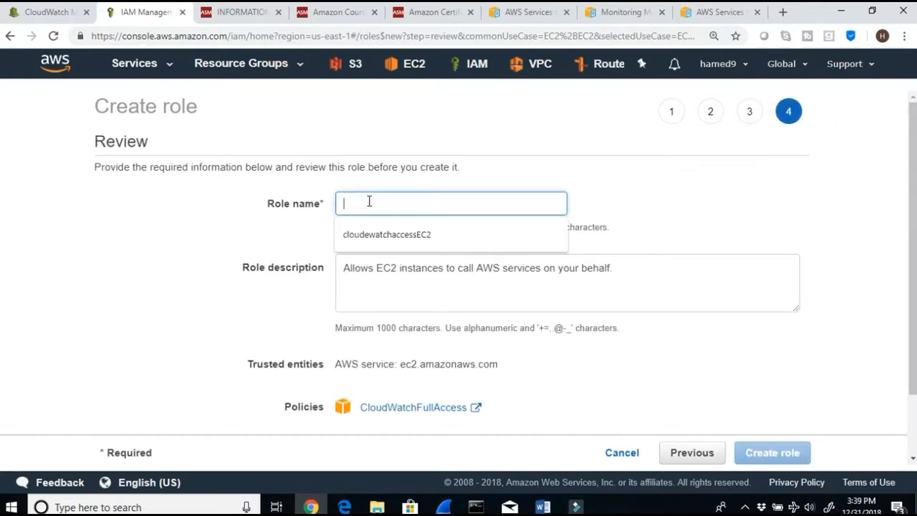
left_click(387, 239)
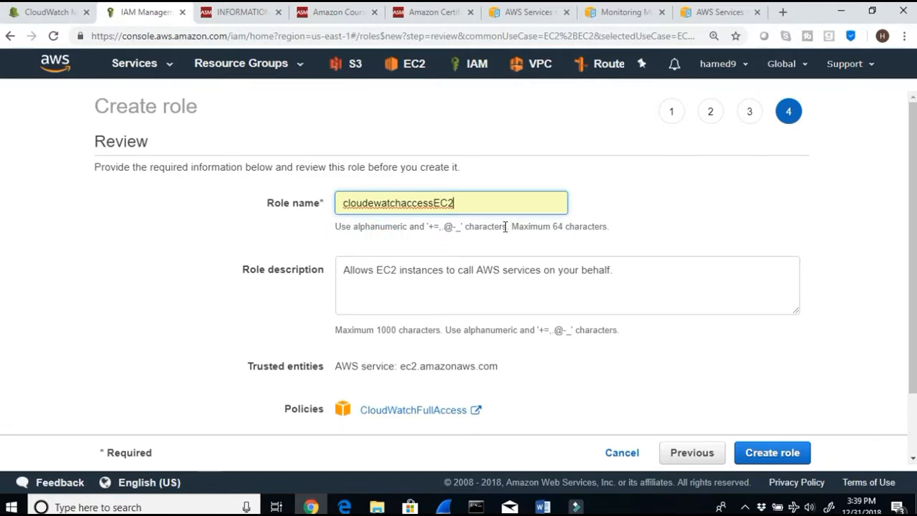
type("dec 2018")
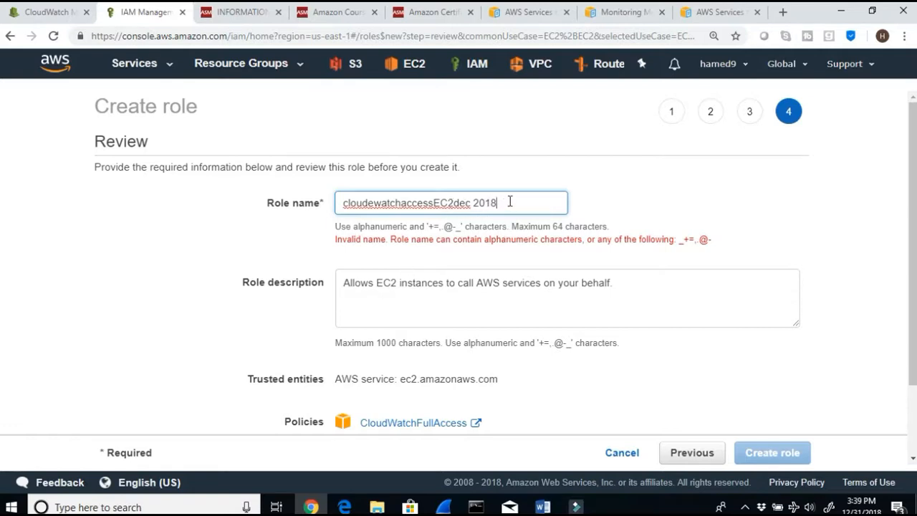
Step: Paste the role name into the role description and delete the remaining description text after it
left_click_drag(509, 202, 241, 198)
key("ctrl+c")
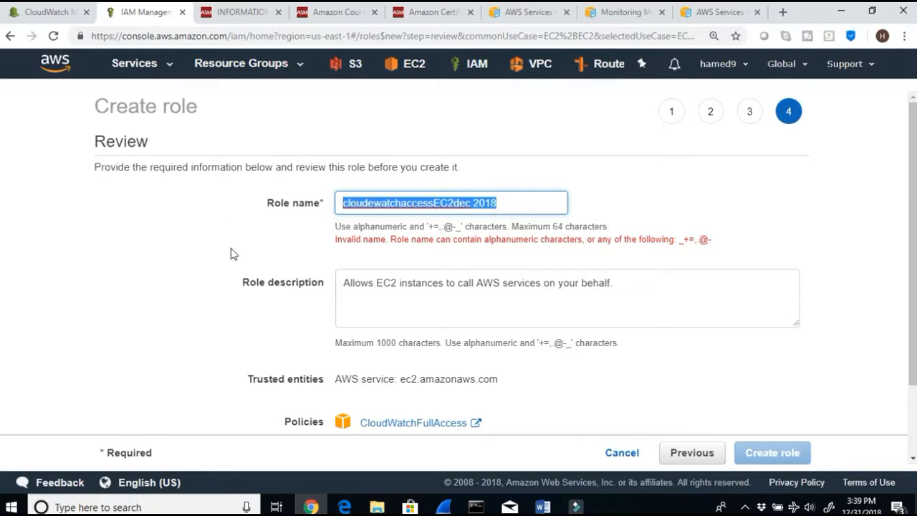
left_click(382, 285)
key("ctrl+v")
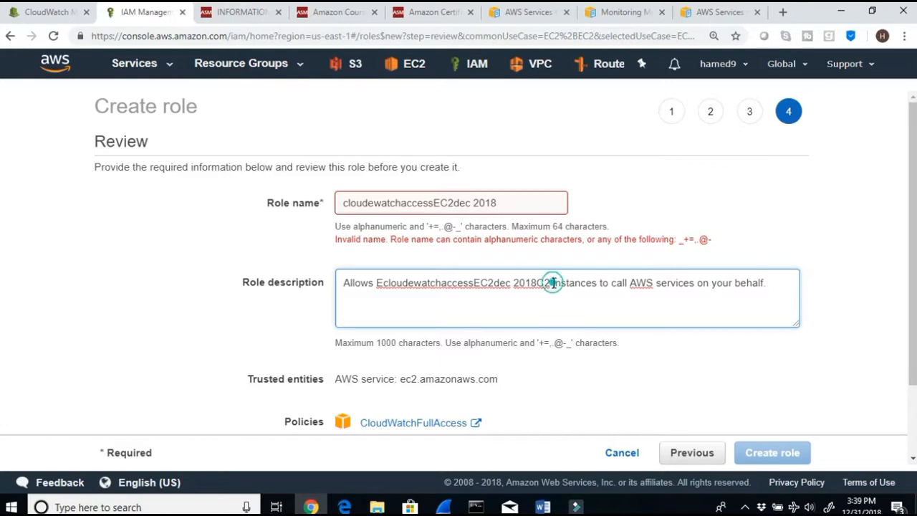
left_click_drag(553, 283, 818, 290)
key("BackSpace")
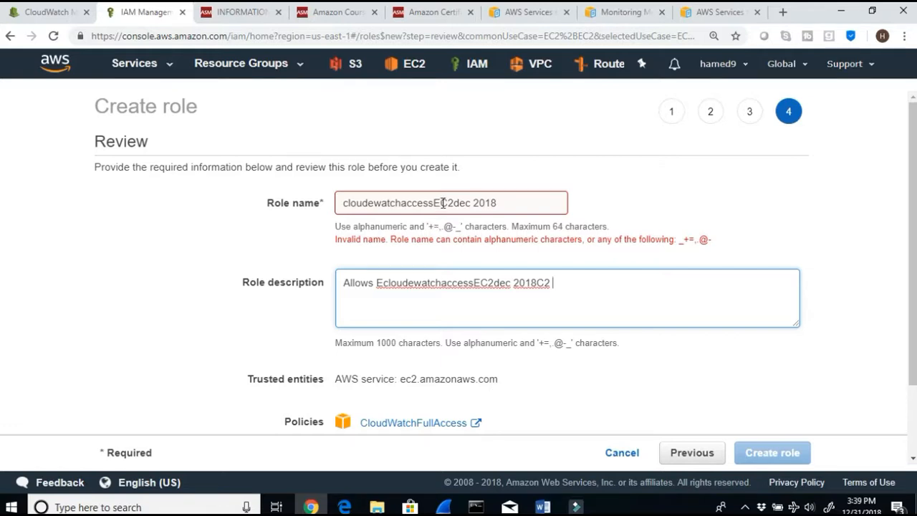
Step: Remove the space from the role name to make cloudewatchaccessEC2dec2018, create the role and view the roles list
scroll(544, 393, "down", 2)
scroll(544, 393, "up", 2)
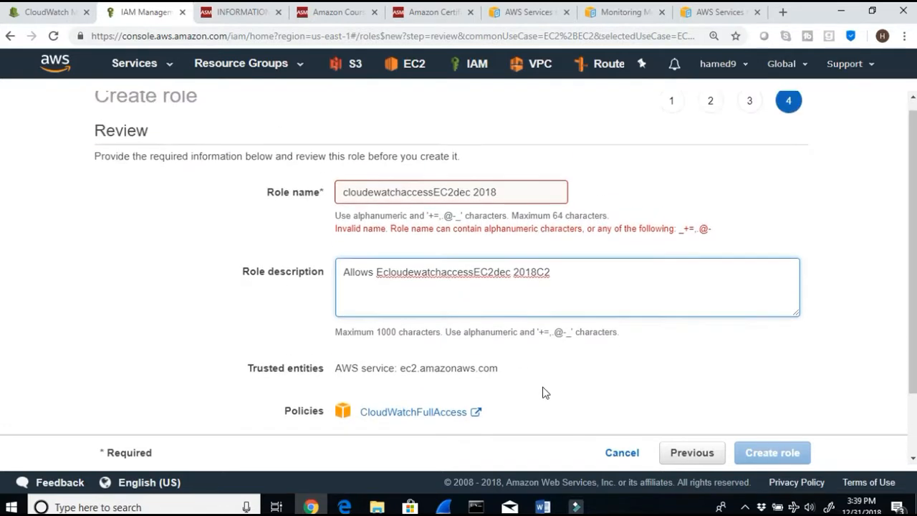
left_click(474, 203)
key("BackSpace")
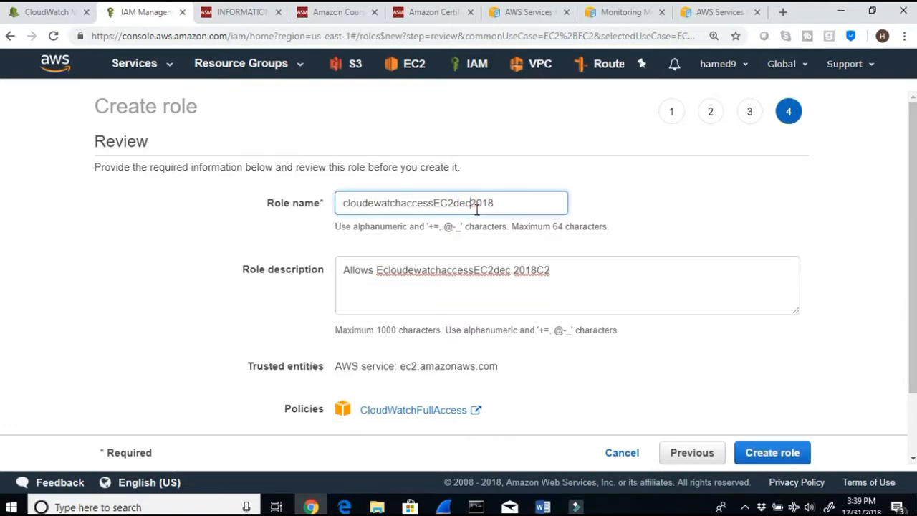
left_click(772, 454)
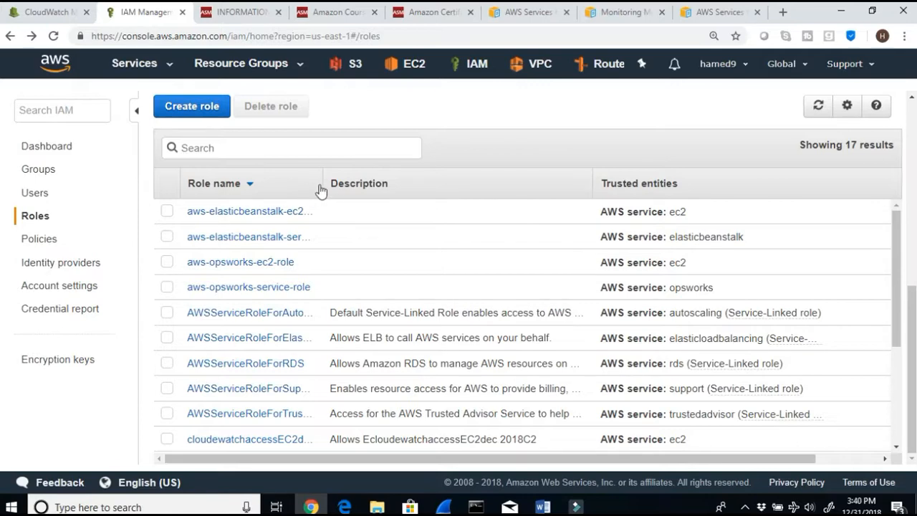
scroll(329, 265, "down", 2)
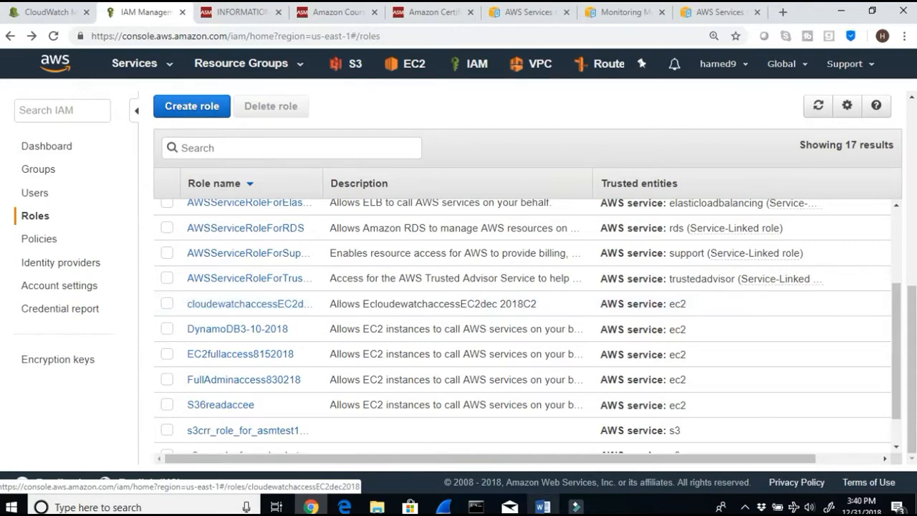
Step: Read the lab document's steps 4 and 5 on creating the EC2 instance and monitoring scripts
left_click(542, 506)
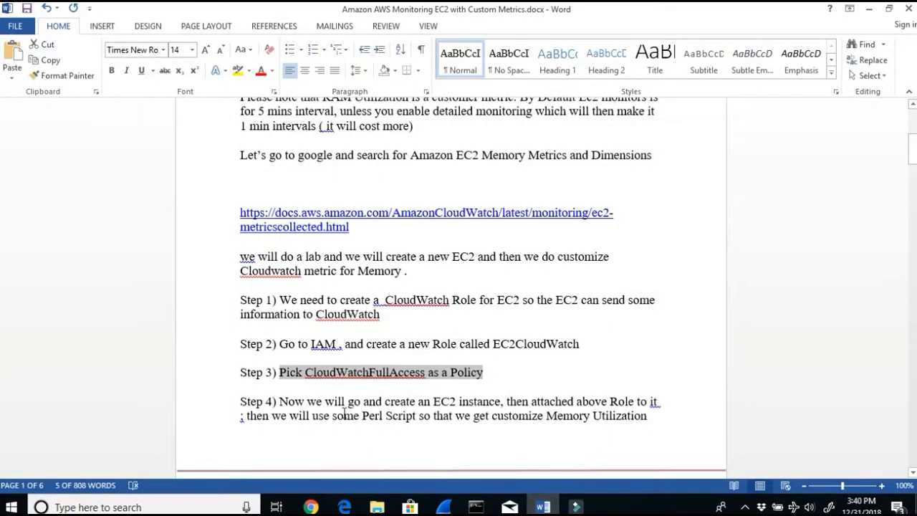
left_click_drag(324, 403, 665, 415)
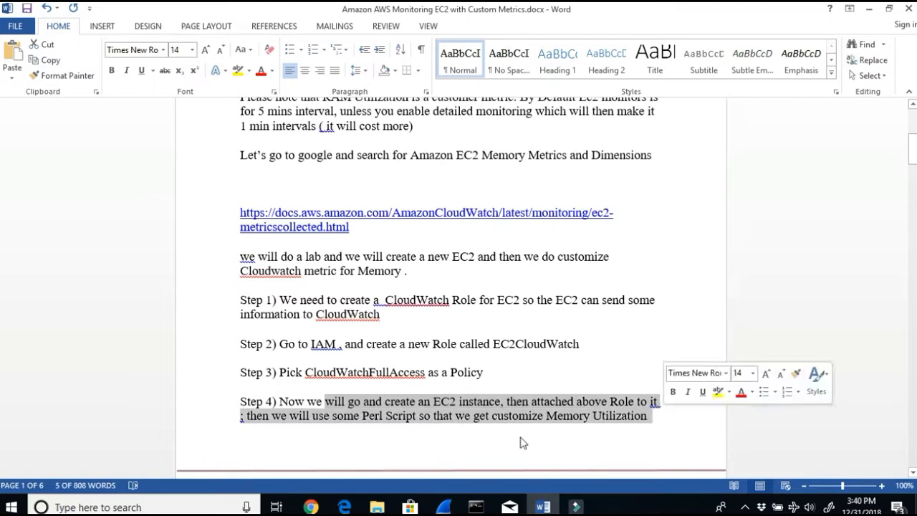
left_click(362, 432)
left_click_drag(336, 417, 641, 428)
scroll(644, 426, "down", 6)
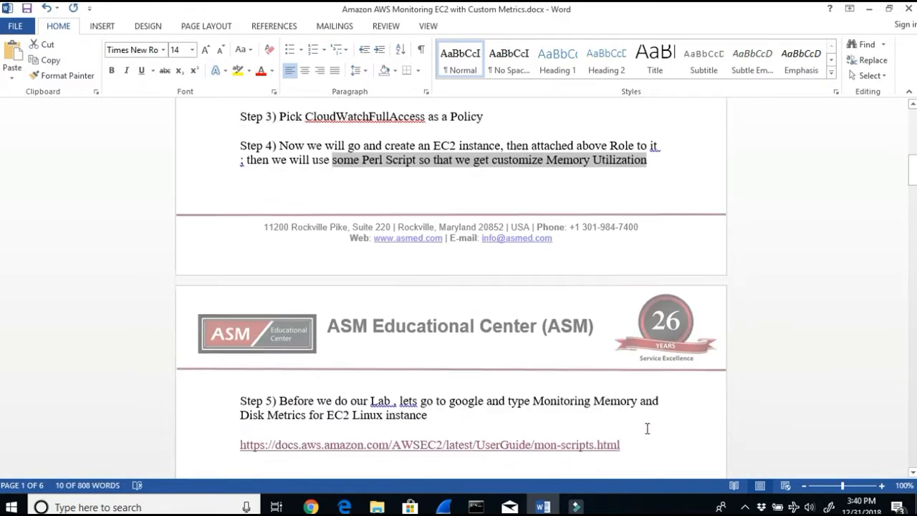
scroll(647, 428, "down", 2)
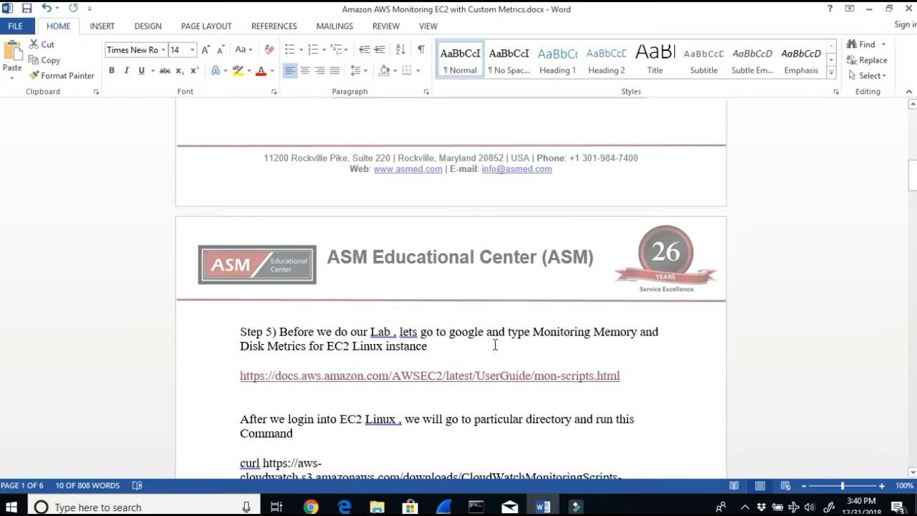
Step: Copy the mon-scripts documentation link from the lab document's step 5
double_click(445, 342)
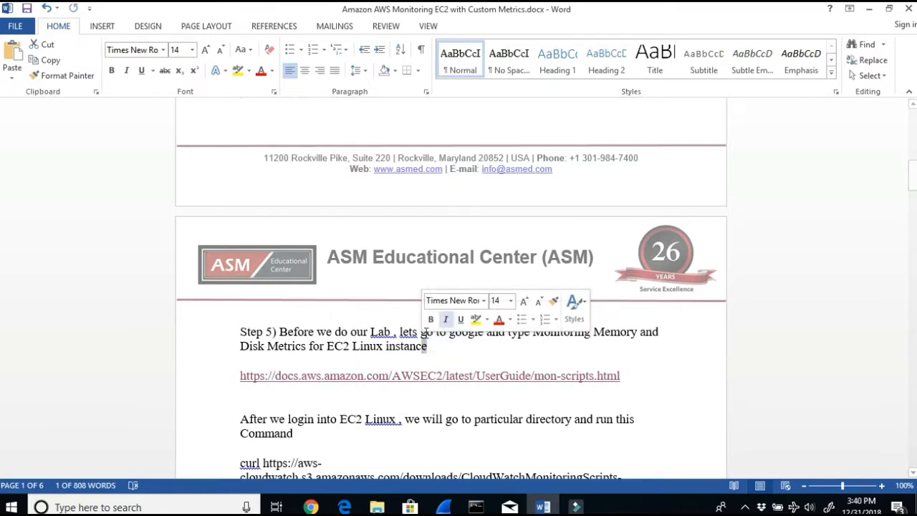
left_click(489, 334)
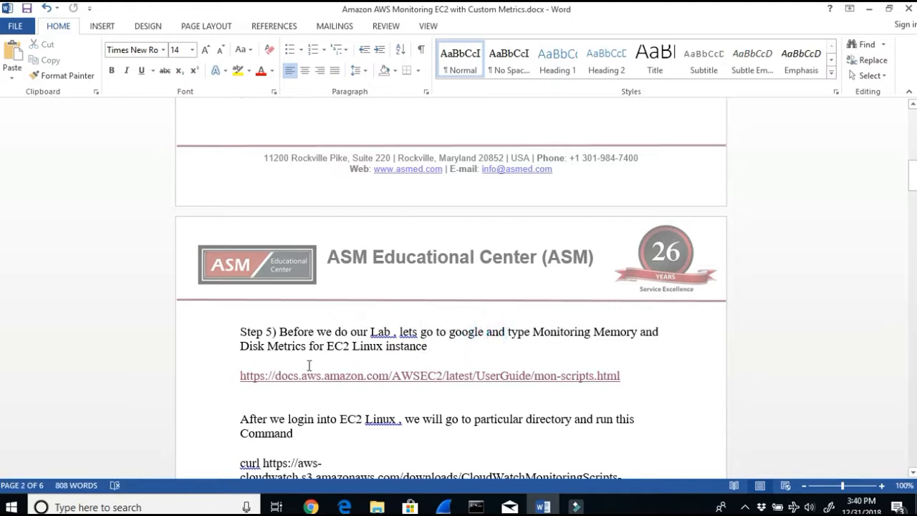
left_click_drag(638, 376, 164, 373)
key("ctrl+c")
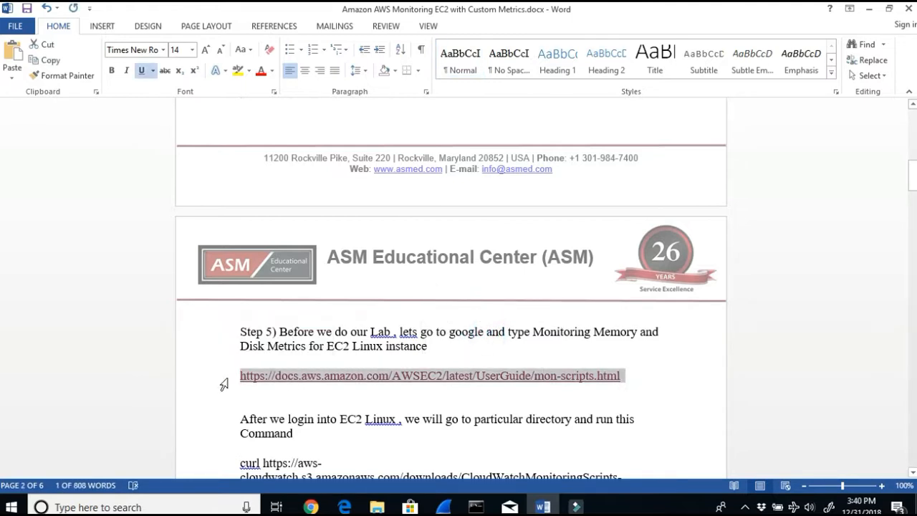
left_click(867, 9)
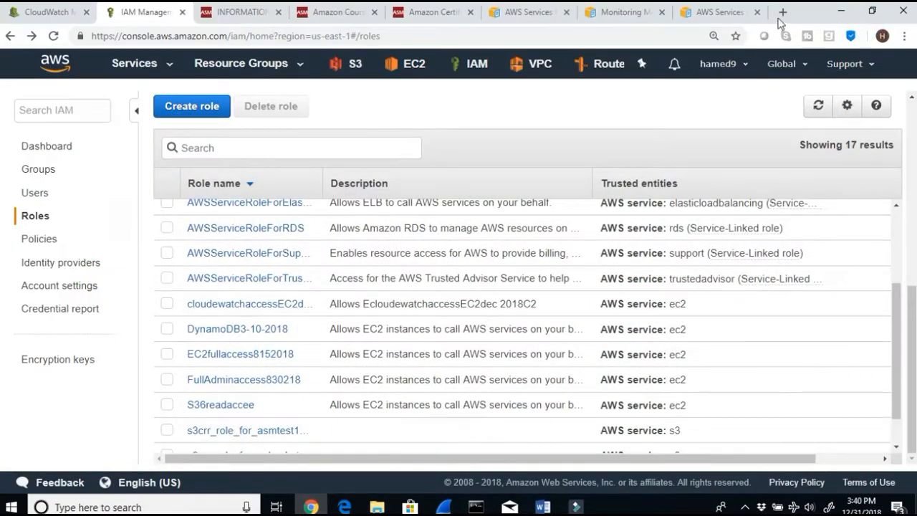
Step: Open the copied mon-scripts documentation URL in a new browser tab
left_click(782, 12)
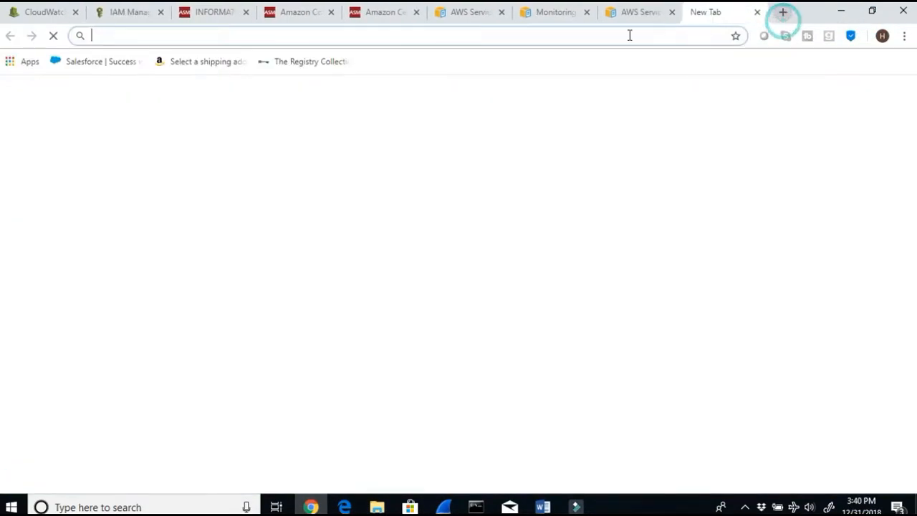
left_click(382, 35)
key("ctrl+v")
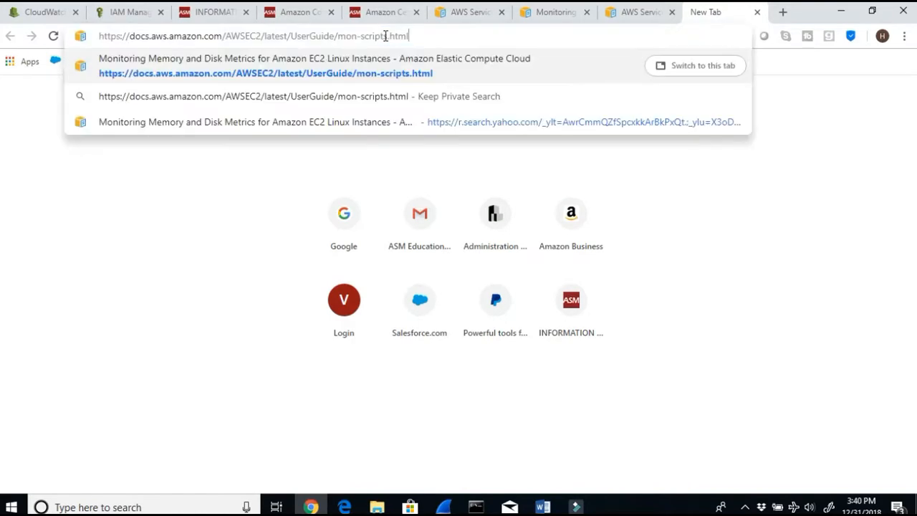
key("Return")
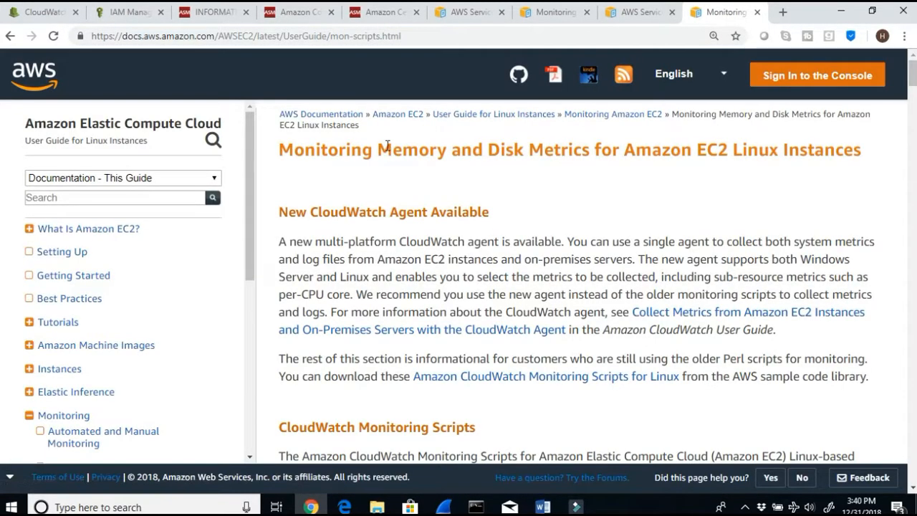
Step: Open the EC2 dashboard in the console and start launching a new instance
left_click_drag(383, 148, 854, 158)
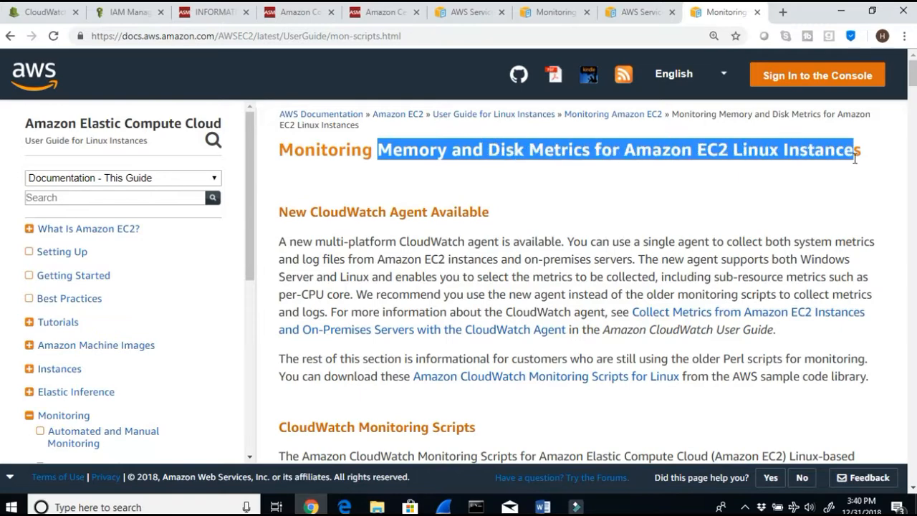
left_click(119, 14)
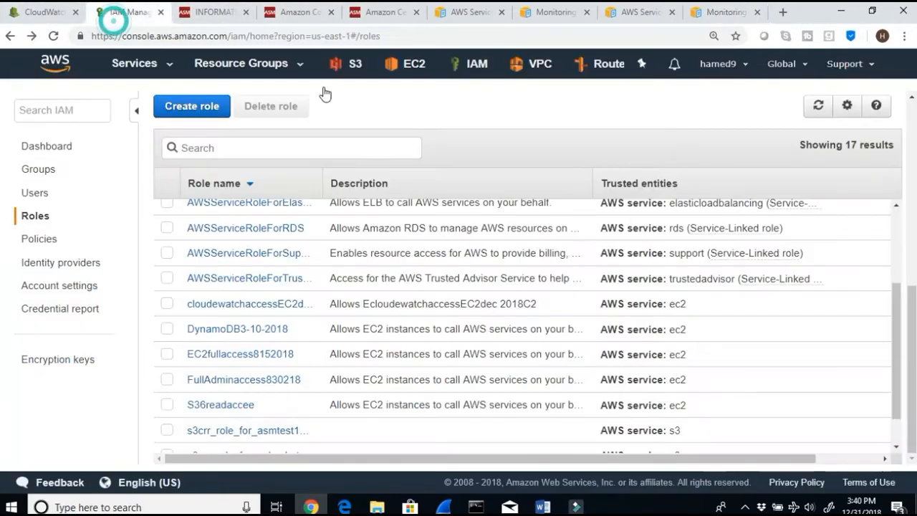
left_click(410, 76)
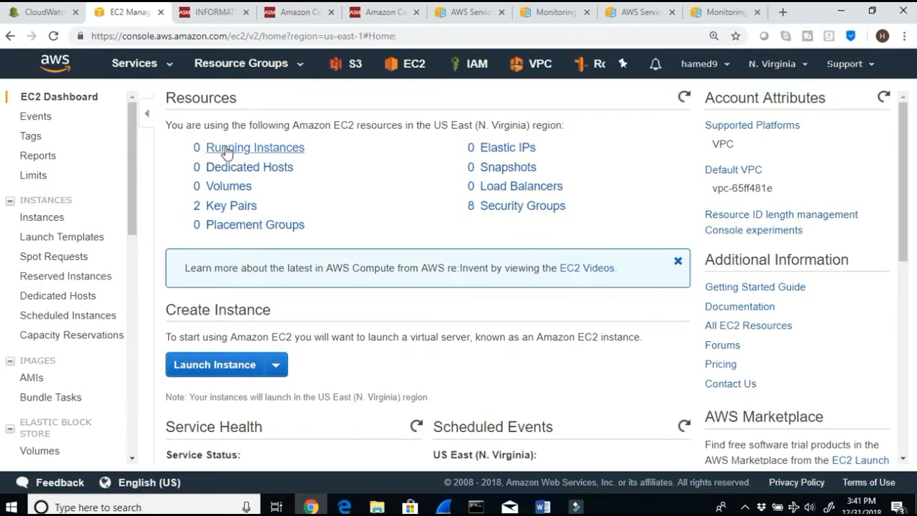
left_click(202, 366)
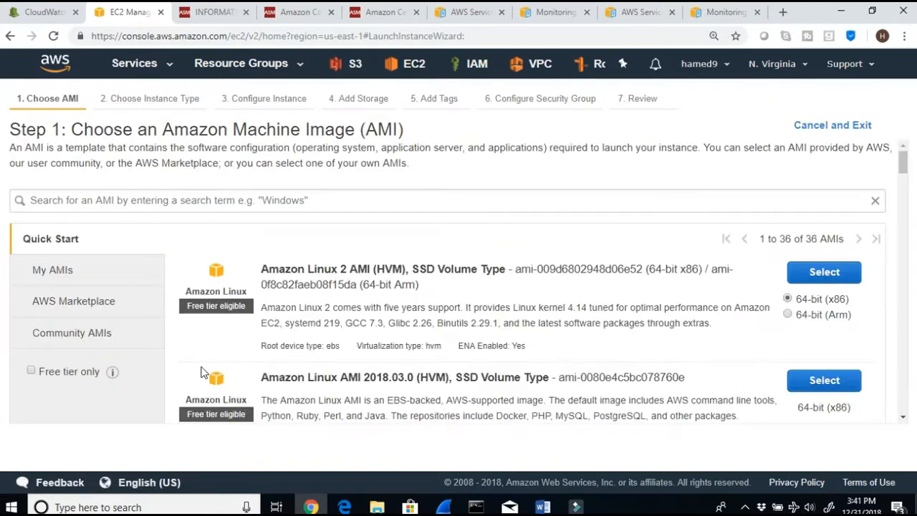
Step: Choose the Amazon Linux AMI 2018.03.0 with the t2.micro instance type and continue to instance details
scroll(222, 356, "down", 1)
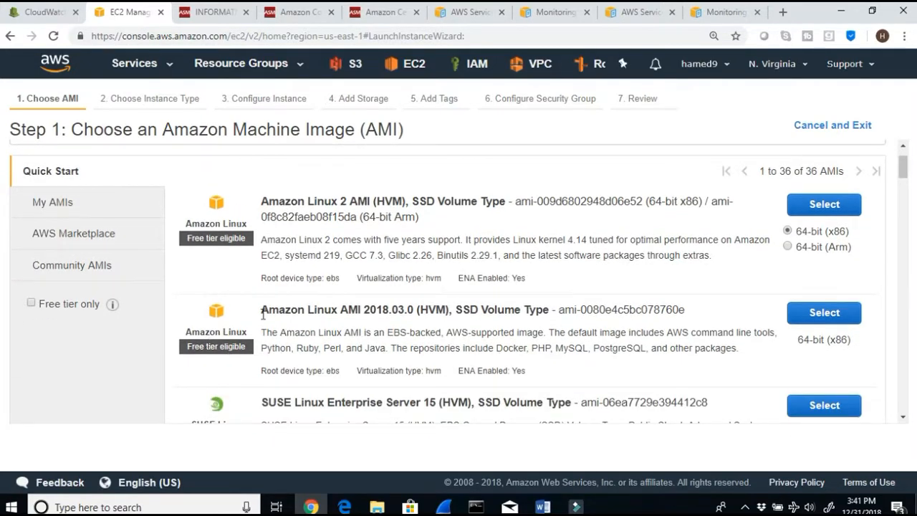
left_click_drag(261, 309, 390, 309)
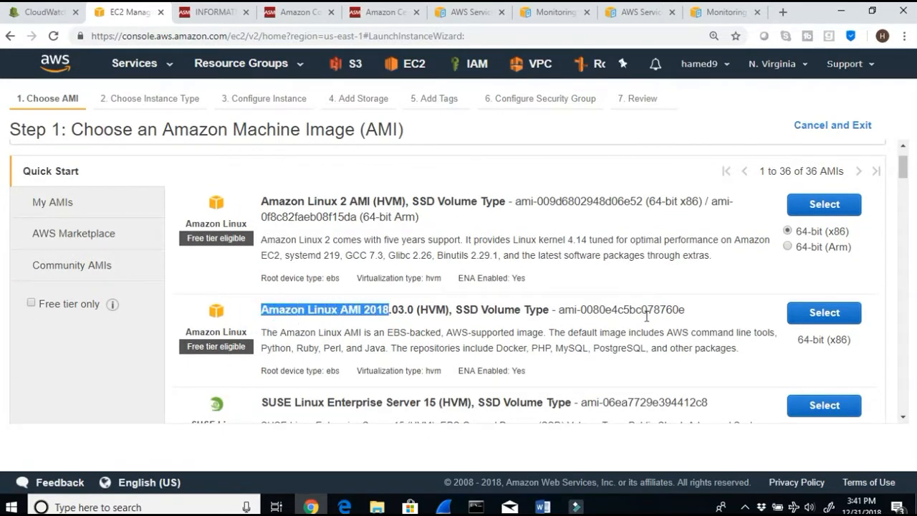
left_click(825, 320)
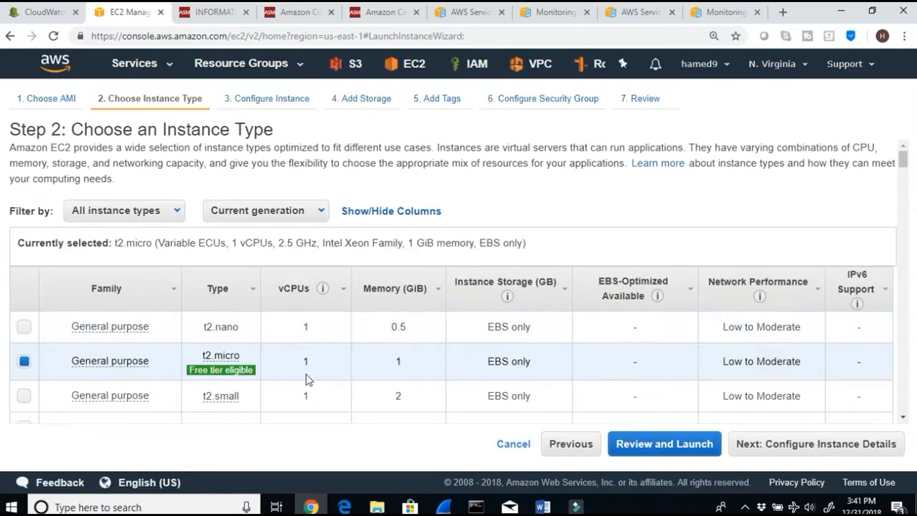
mouse_move(207, 364)
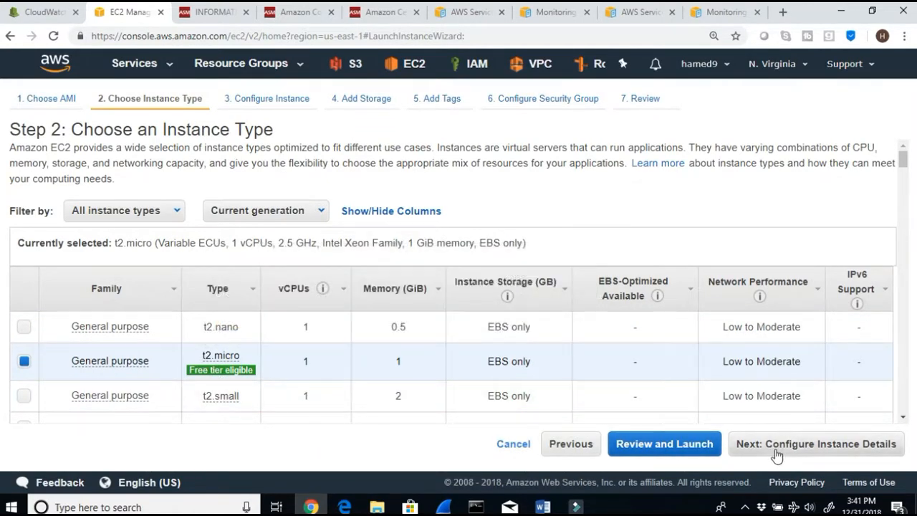
left_click(775, 455)
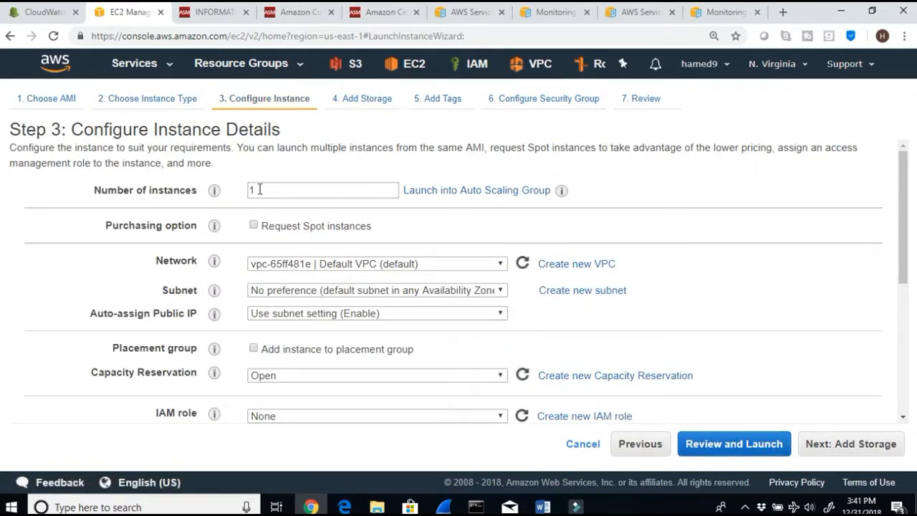
Step: Set the subnet to the default subnet in us-east-1b and keep auto-assign public IP on Use subnet setting (Enable)
left_click(405, 264)
left_click(405, 264)
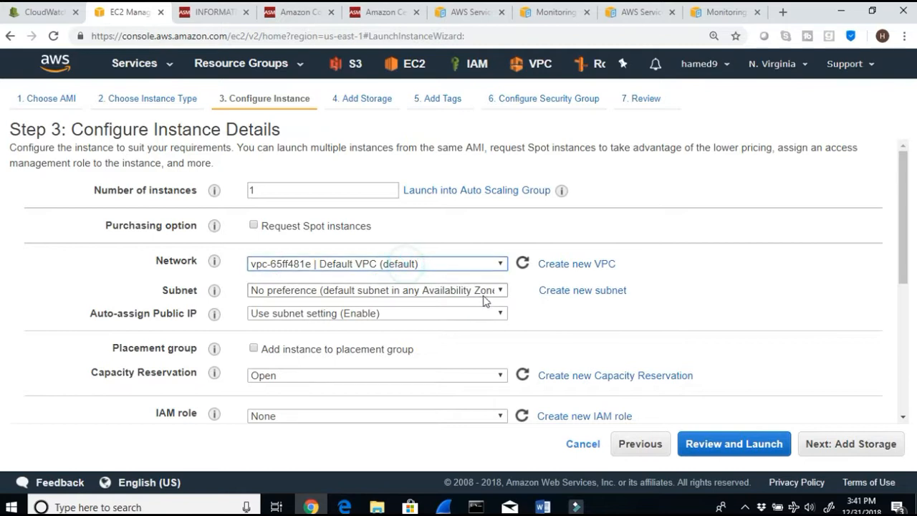
left_click(482, 290)
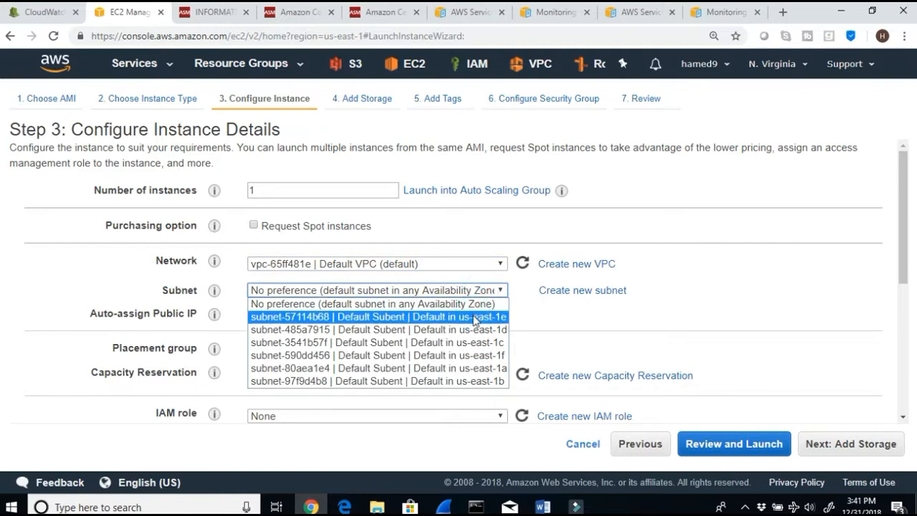
left_click(470, 381)
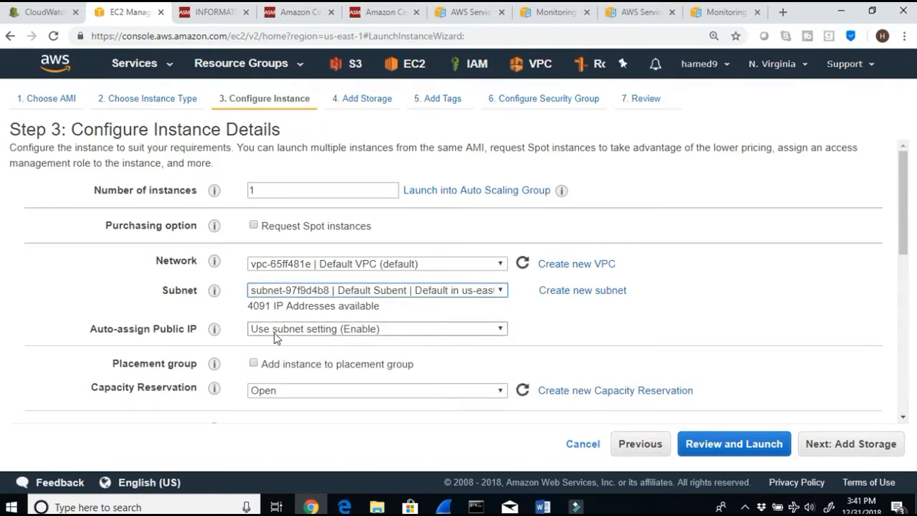
scroll(327, 394, "down", 1)
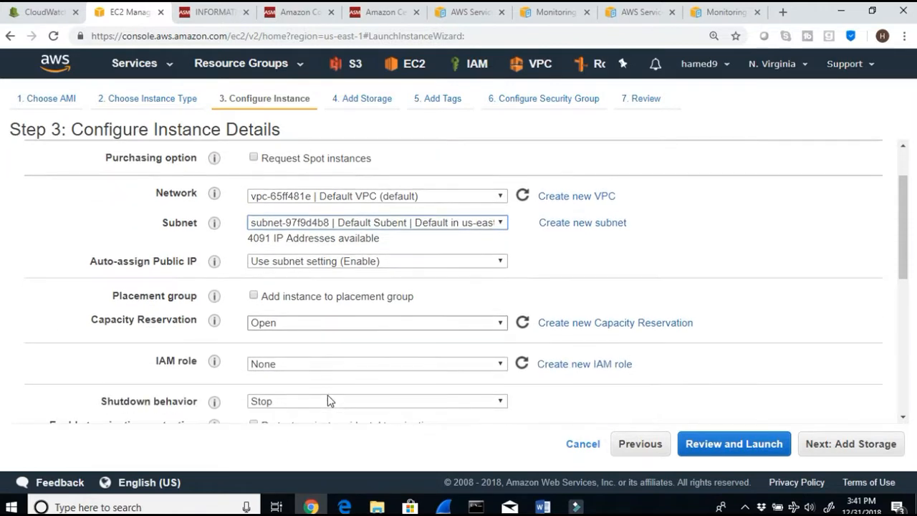
left_click(500, 260)
left_click(500, 259)
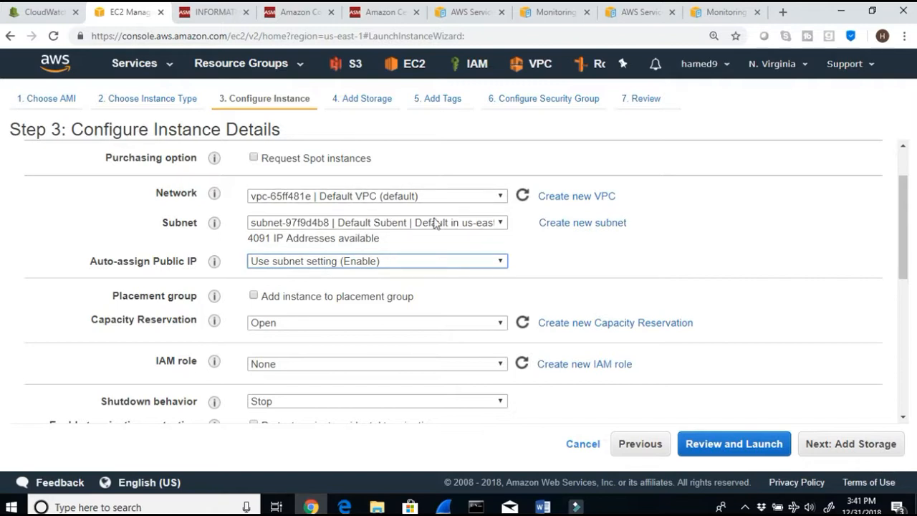
left_click(388, 262)
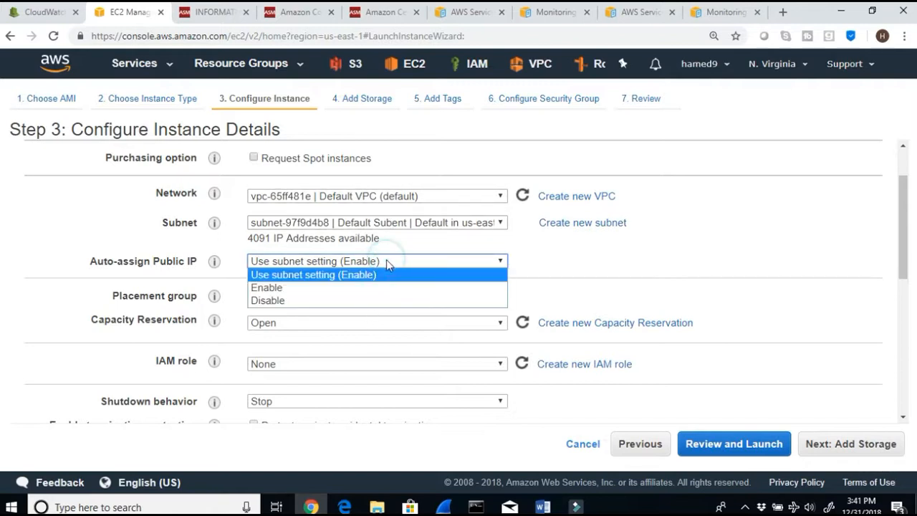
left_click(385, 275)
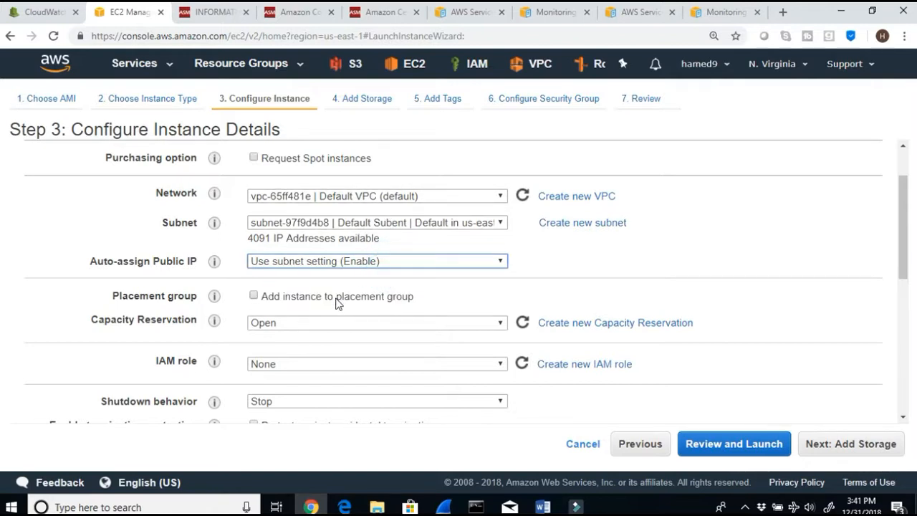
Step: Assign the cloudewatchaccessEC2dec2018 IAM role to the instance
left_click(303, 364)
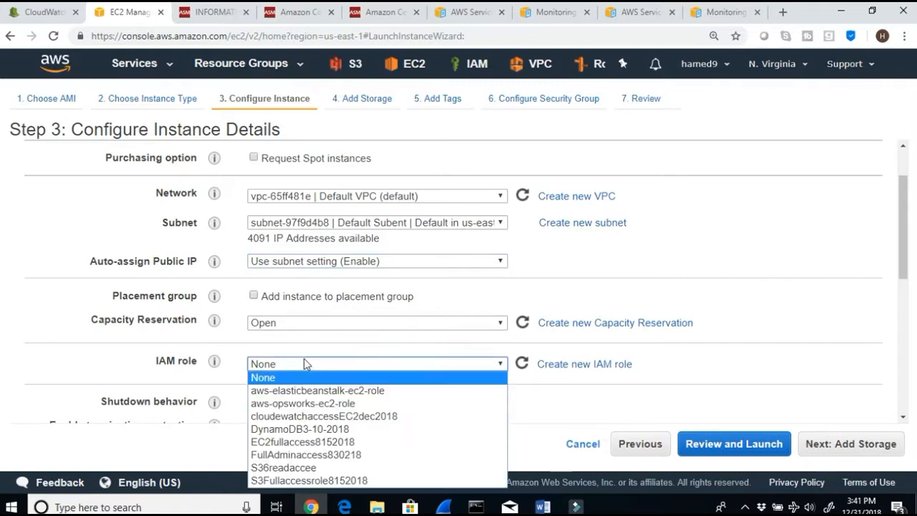
left_click(387, 403)
left_click(396, 403)
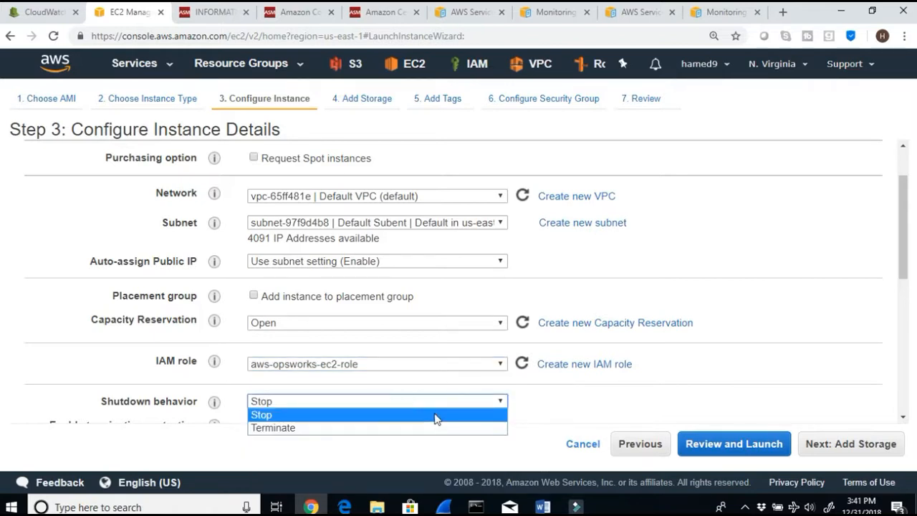
left_click(559, 393)
left_click(502, 402)
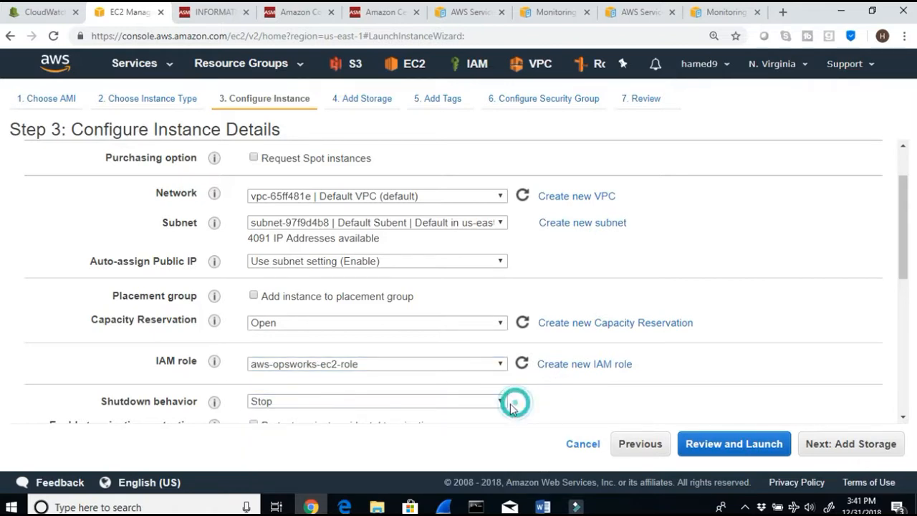
left_click(575, 413)
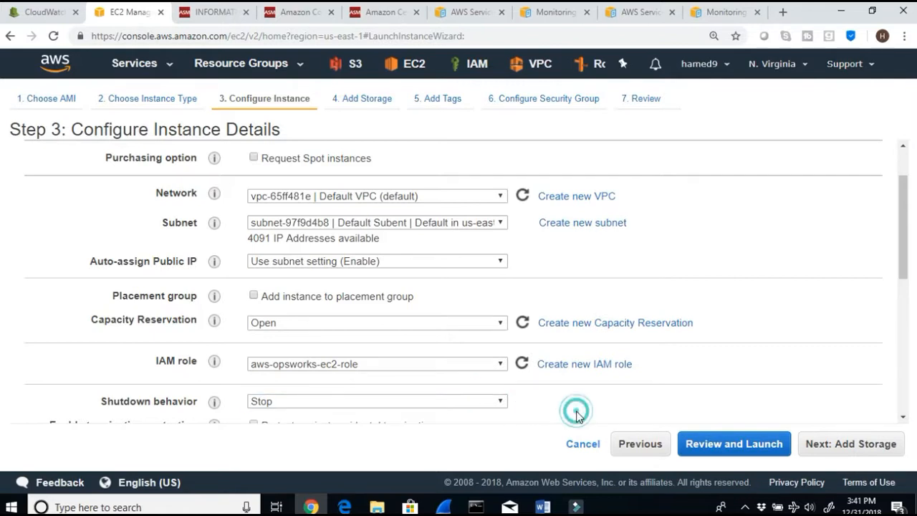
scroll(578, 416, "down", 1)
left_click(406, 296)
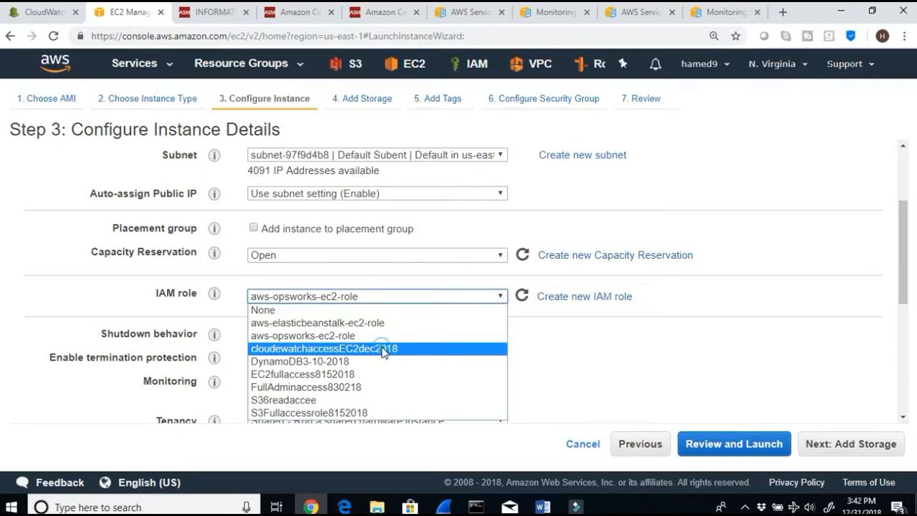
left_click(383, 349)
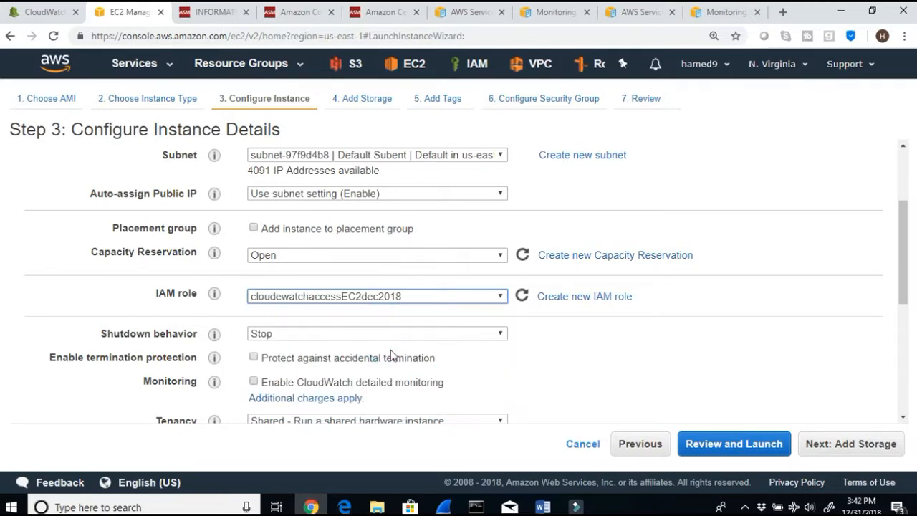
Step: Continue through storage with the default 8 GiB root volume to the tags page
left_click(499, 339)
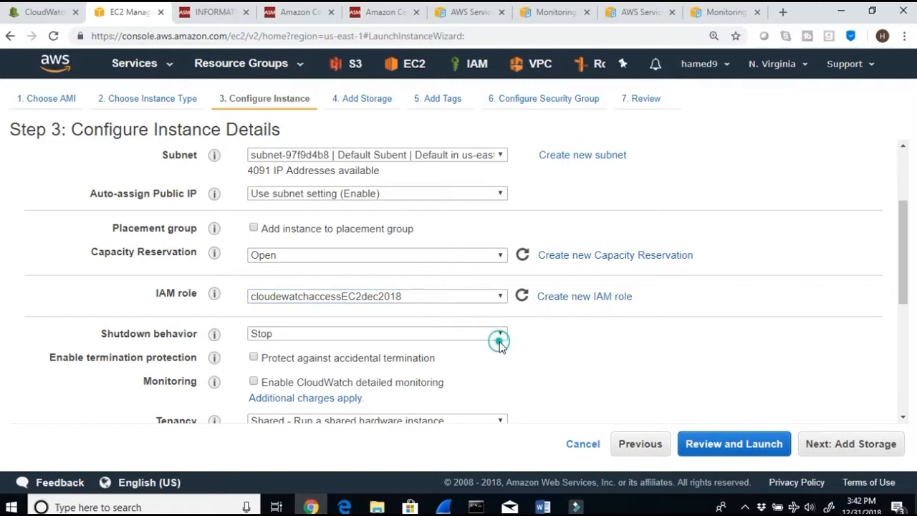
left_click(561, 359)
scroll(562, 360, "down", 3)
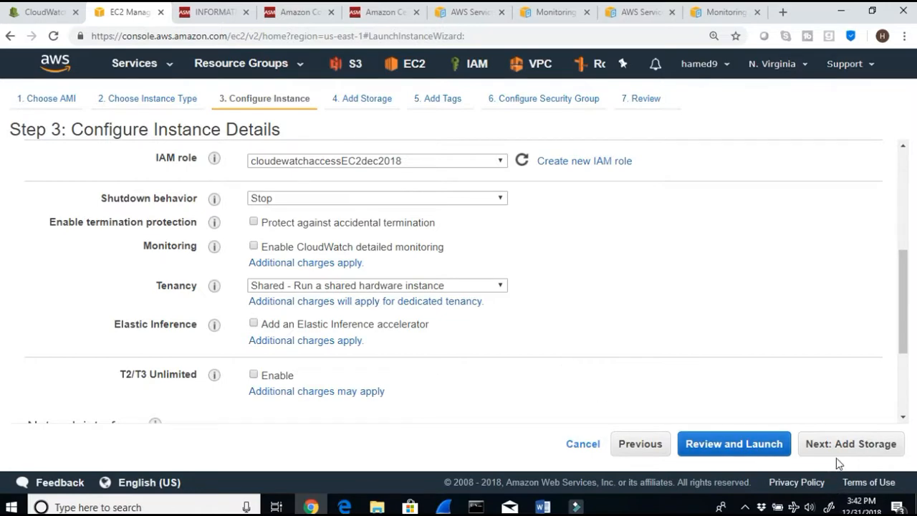
left_click(851, 443)
double_click(295, 272)
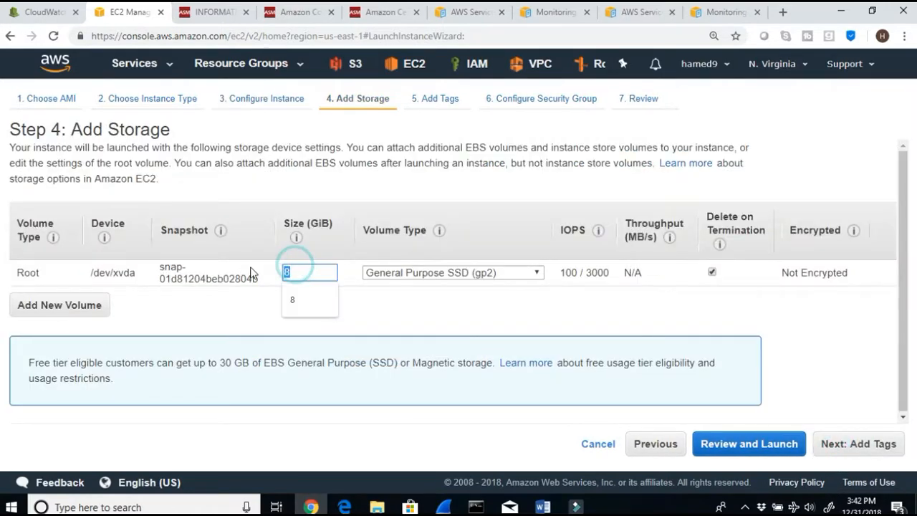
left_click(839, 443)
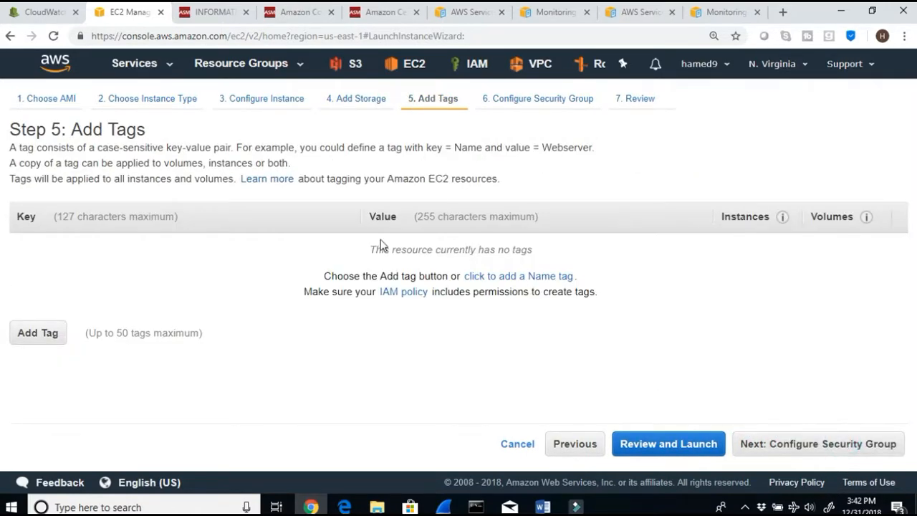
Step: Add a Name tag with the value EC2cloudwatchlab2019
left_click(560, 277)
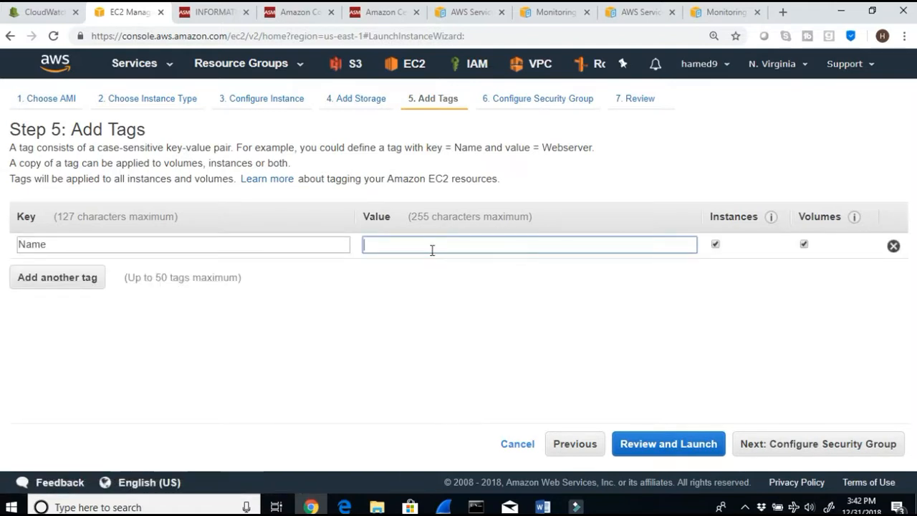
left_click(432, 250)
type("ec2")
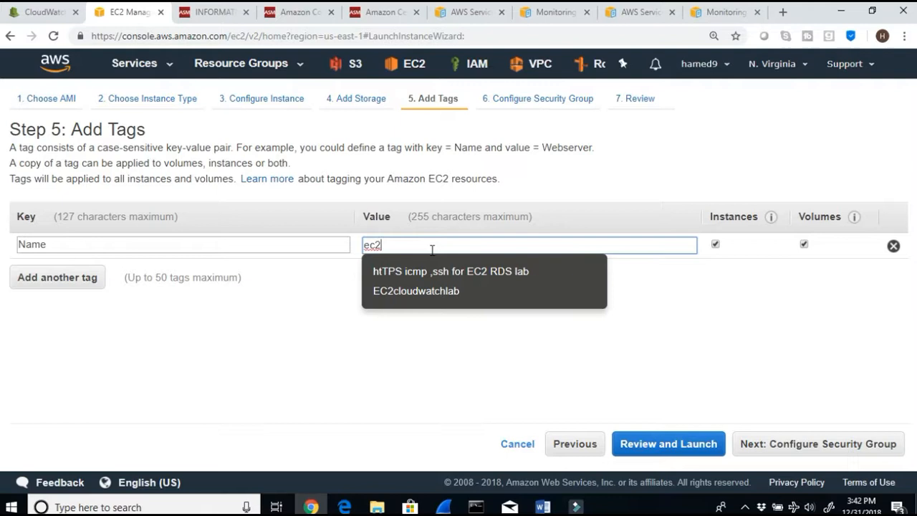
left_click(475, 295)
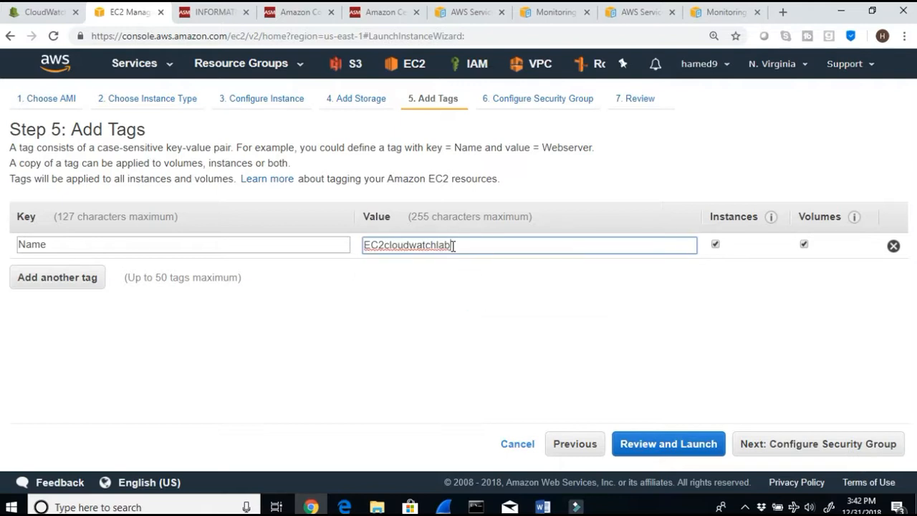
key("BackSpace")
type("b")
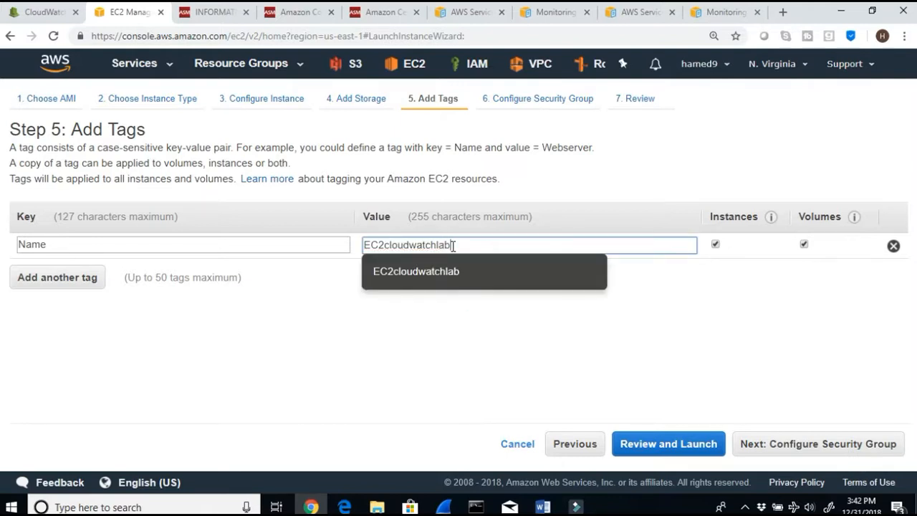
type("2018")
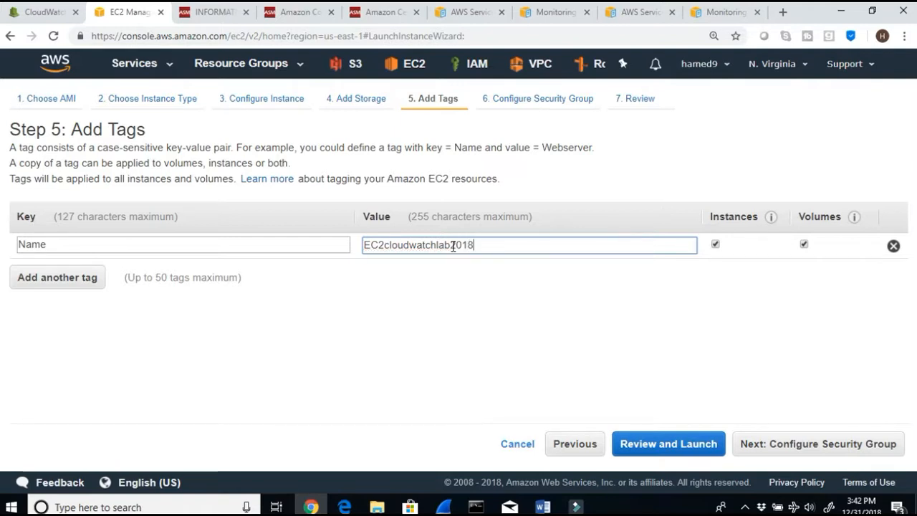
key("BackSpace")
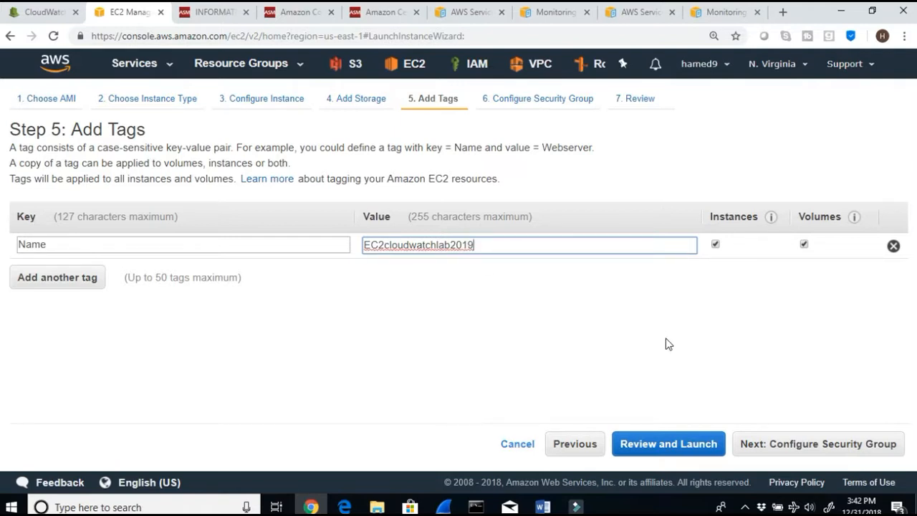
double_click(485, 245)
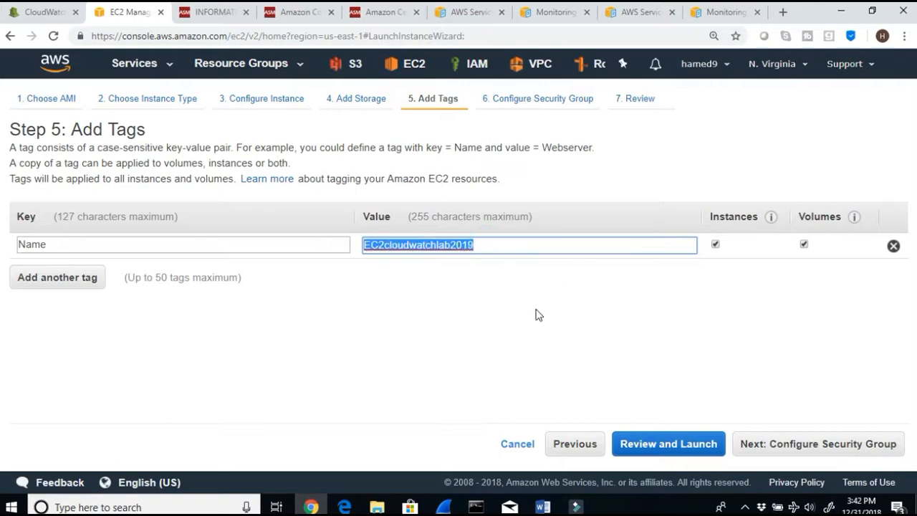
Step: Select the existing https, SSH security group for the instance
left_click(796, 450)
left_click(237, 222)
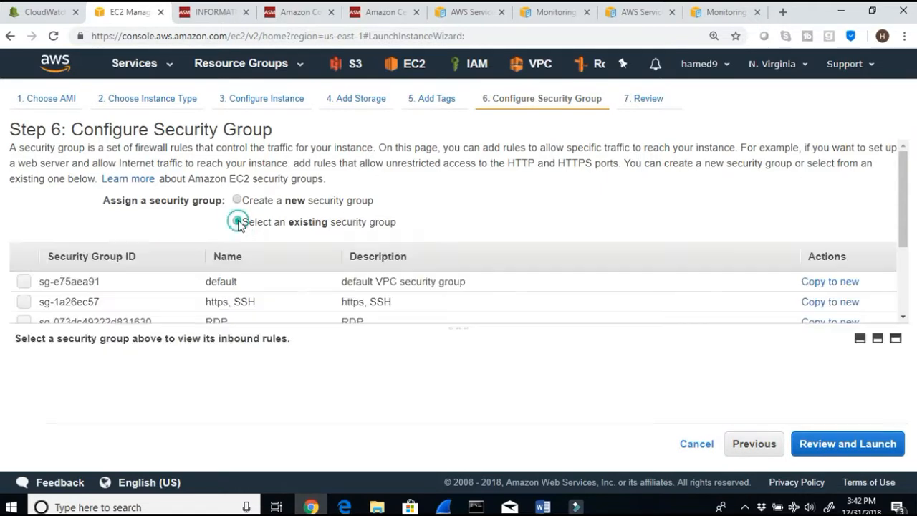
left_click(24, 302)
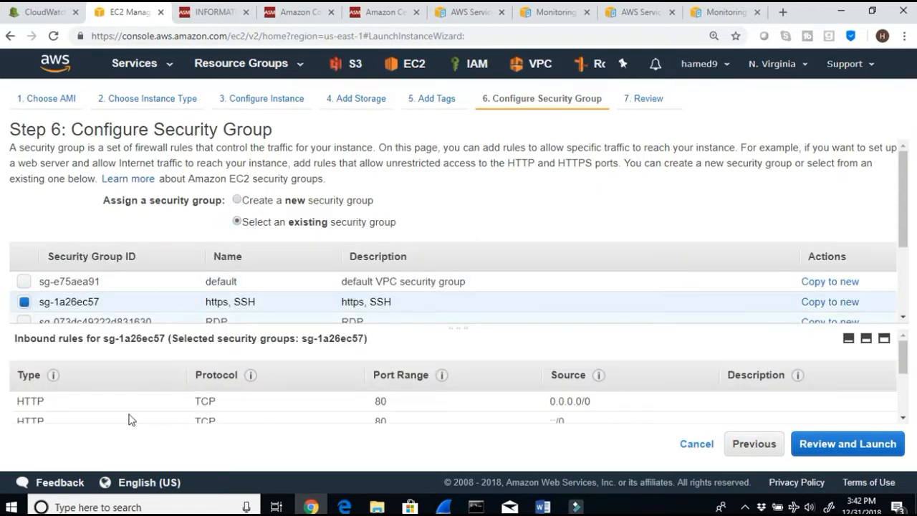
Step: Review the selected security group's inbound rules and proceed to the launch review page
scroll(114, 416, "down", 3)
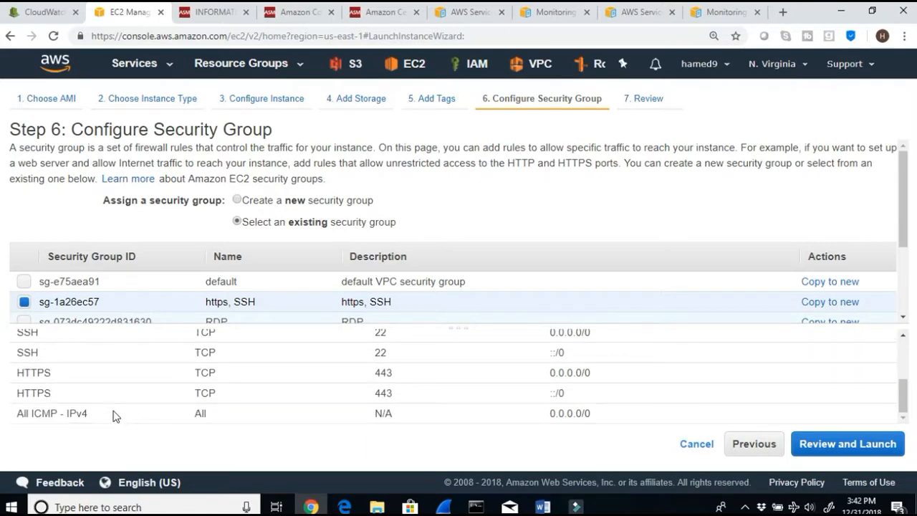
scroll(119, 417, "up", 4)
scroll(119, 418, "down", 4)
left_click(812, 450)
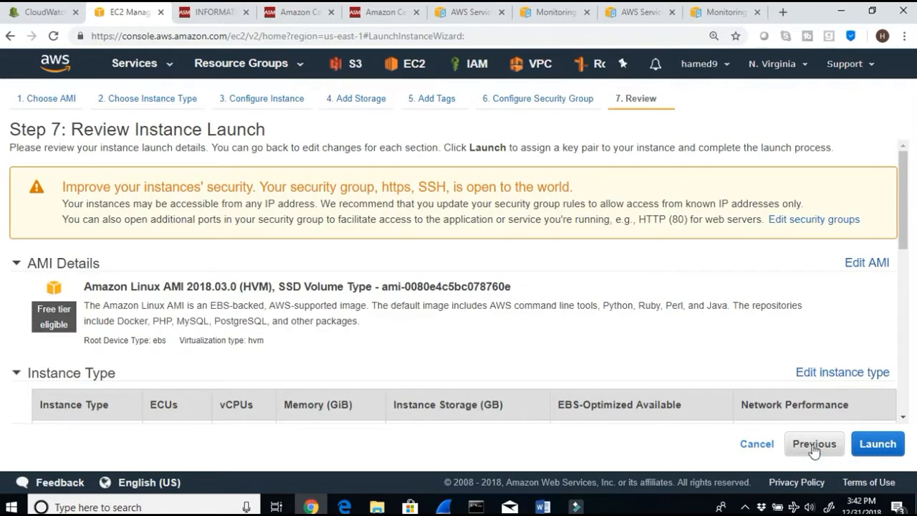
Step: Launch the instance and choose to create a new key pair
left_click(872, 441)
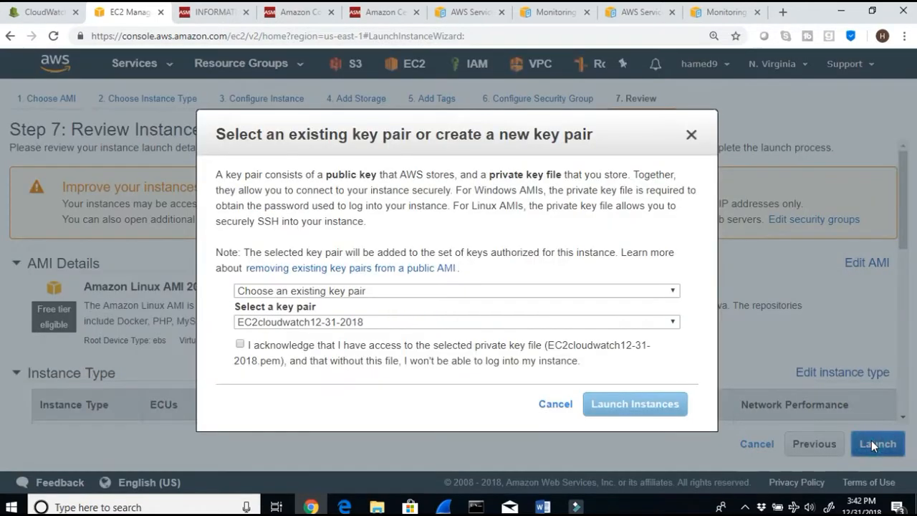
left_click(381, 291)
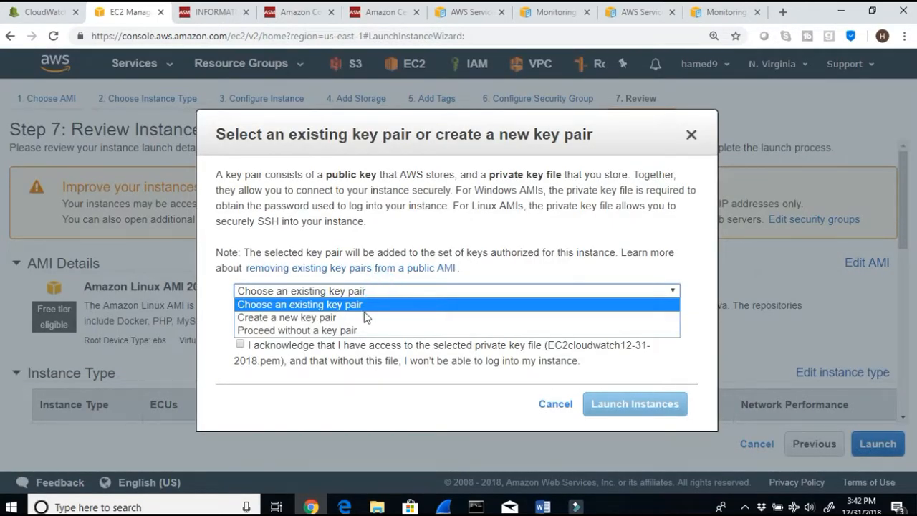
left_click(370, 305)
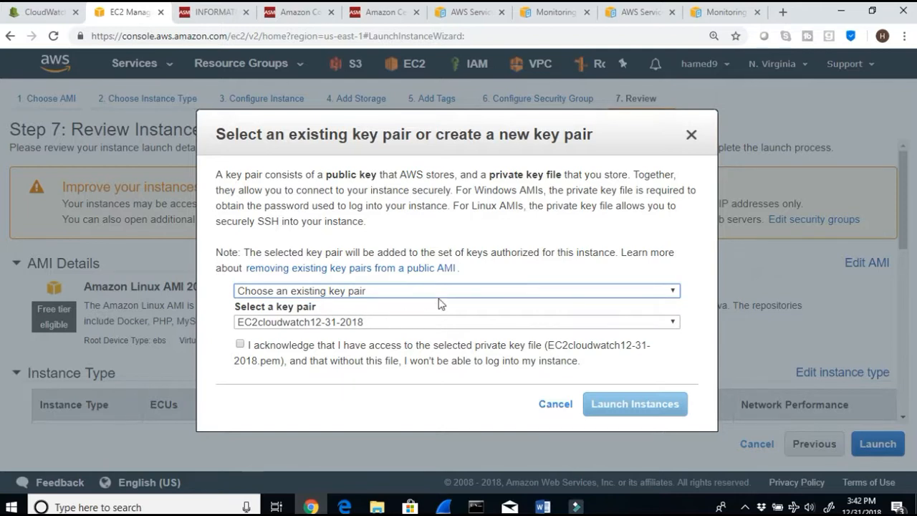
left_click(438, 291)
left_click(394, 317)
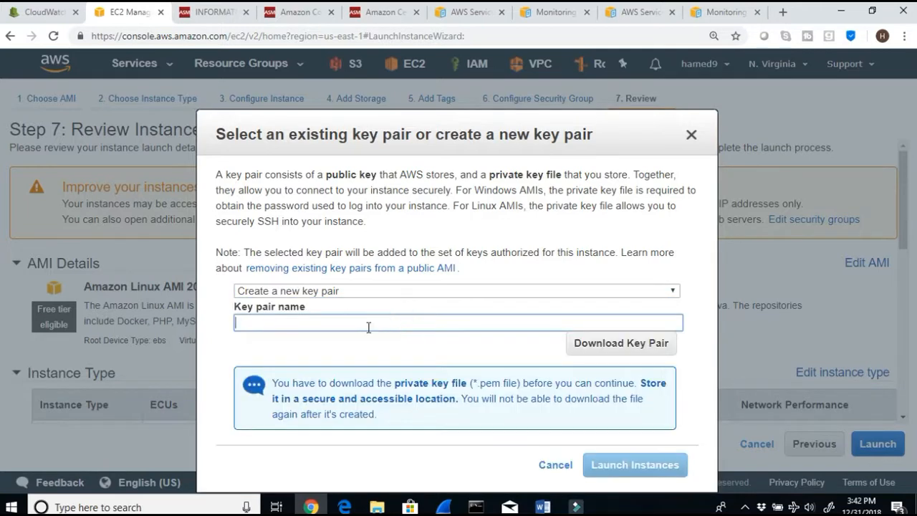
Step: Name the new key pair cloudwatchec2-2019 and download its .pem file
left_click(360, 318)
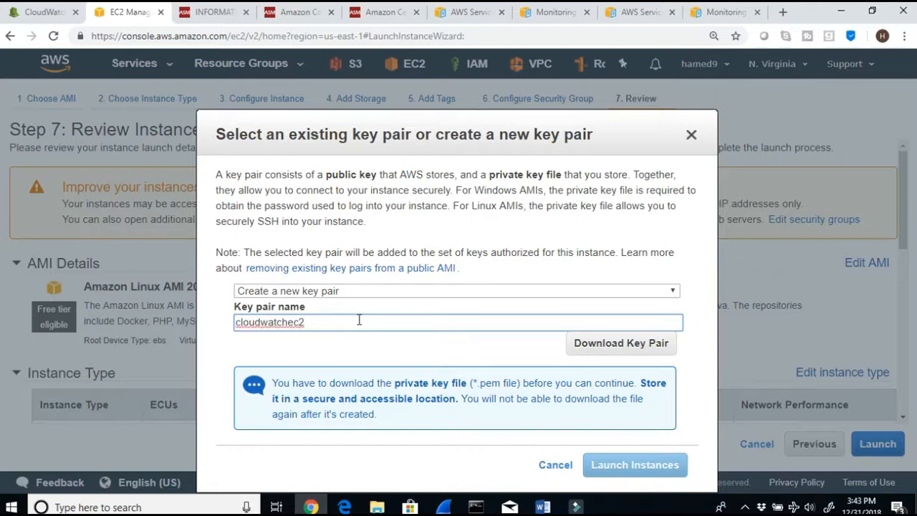
type("2019")
left_click(308, 322)
type("-")
left_click(600, 345)
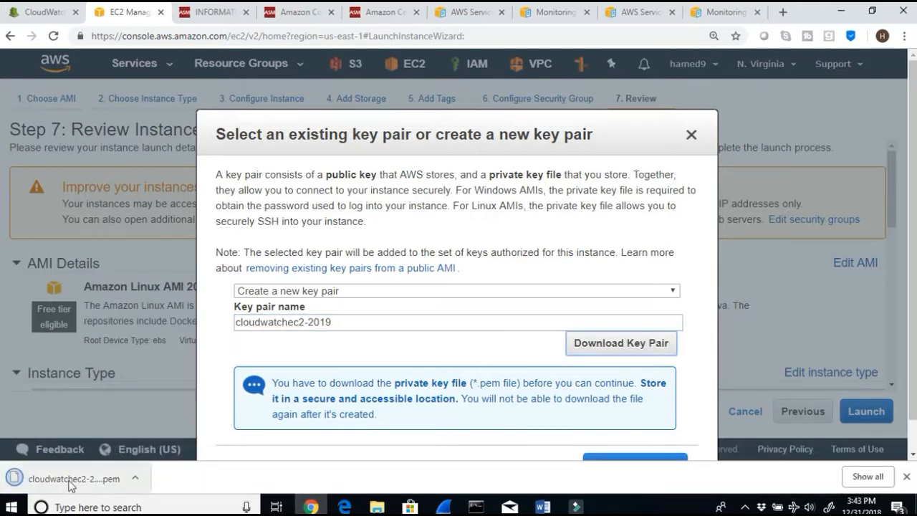
Step: Open the downloaded key file's folder in Downloads, then close the folder window
left_click(134, 478)
left_click(177, 432)
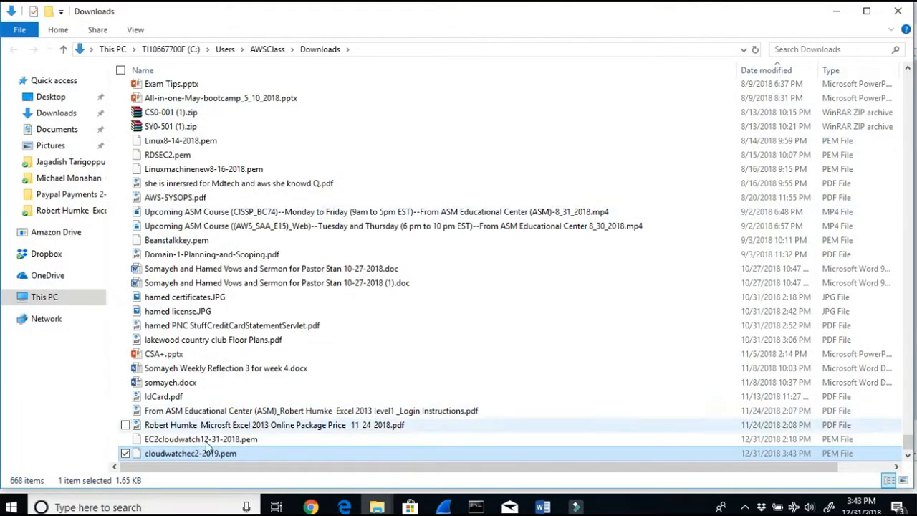
left_click(835, 12)
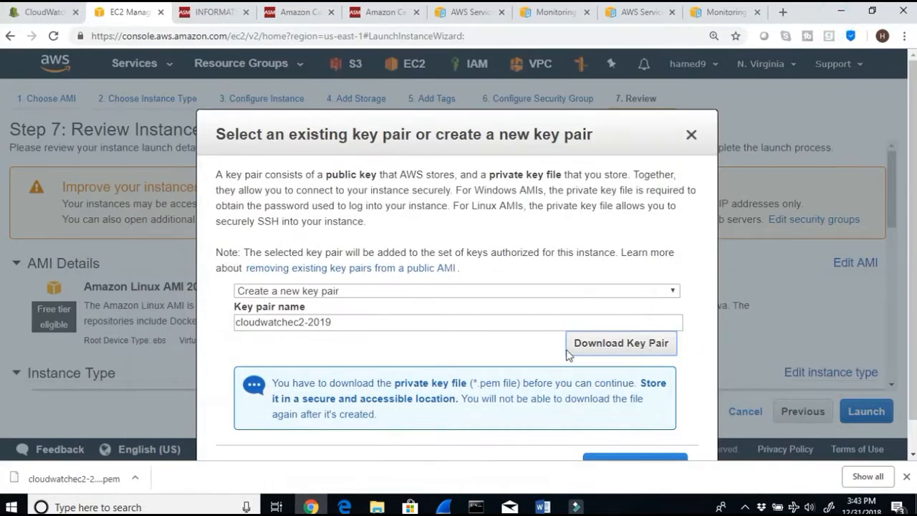
Step: Launch the instance and go to the instances list
scroll(568, 353, "down", 1)
left_click(600, 435)
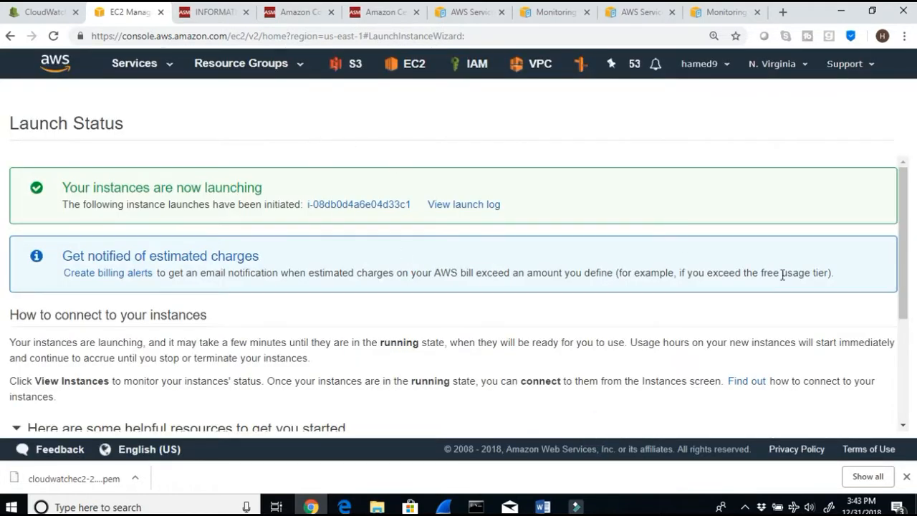
scroll(782, 274, "down", 5)
left_click(835, 420)
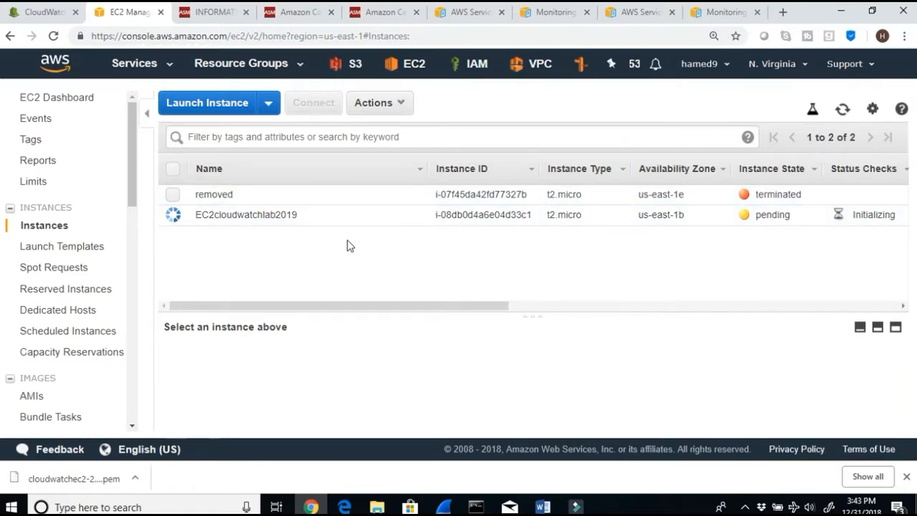
Step: Inspect the default VPC's subnets, route table routes and subnet associations
left_click(535, 65)
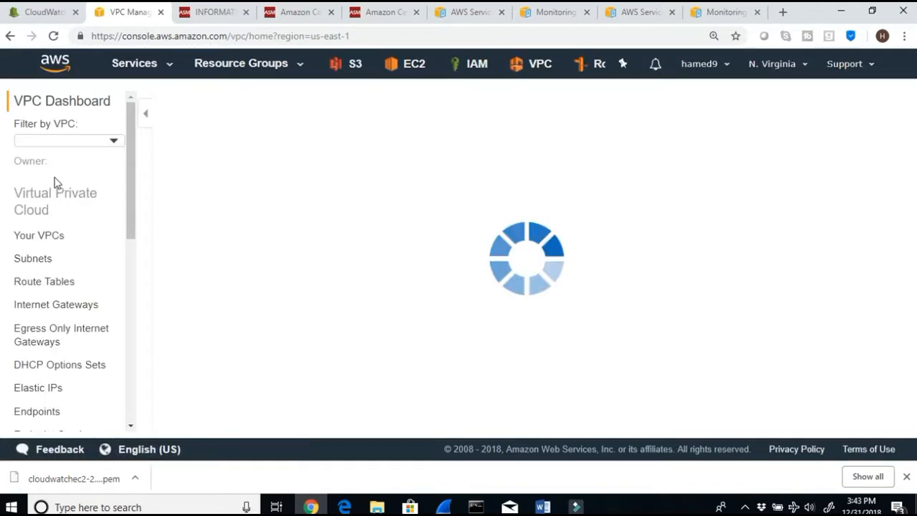
left_click(32, 247)
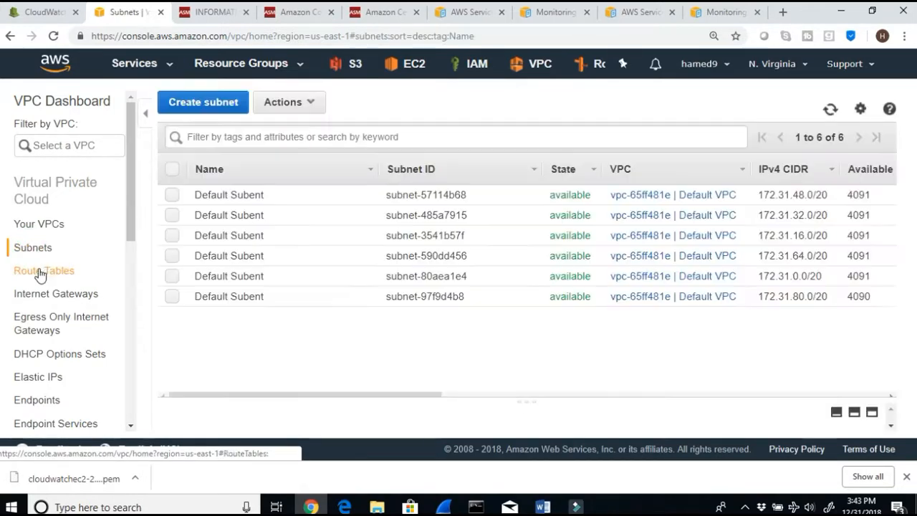
left_click(41, 272)
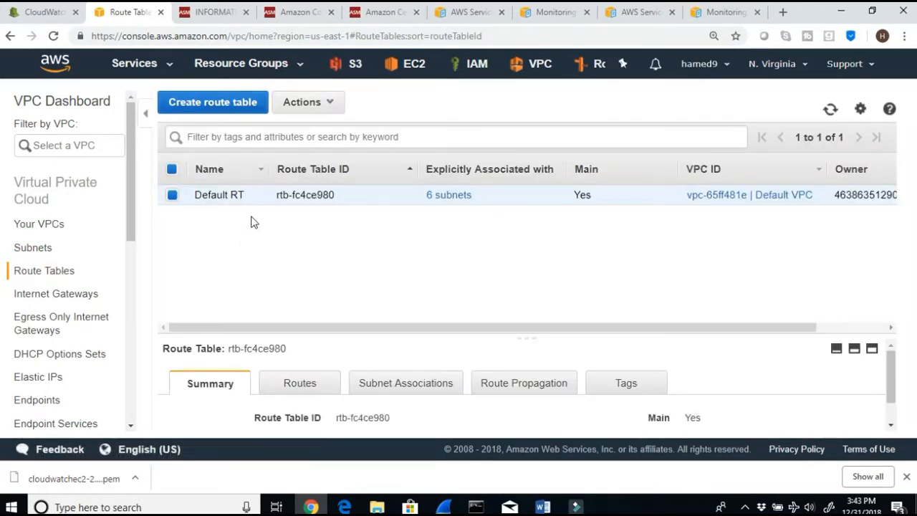
left_click(298, 385)
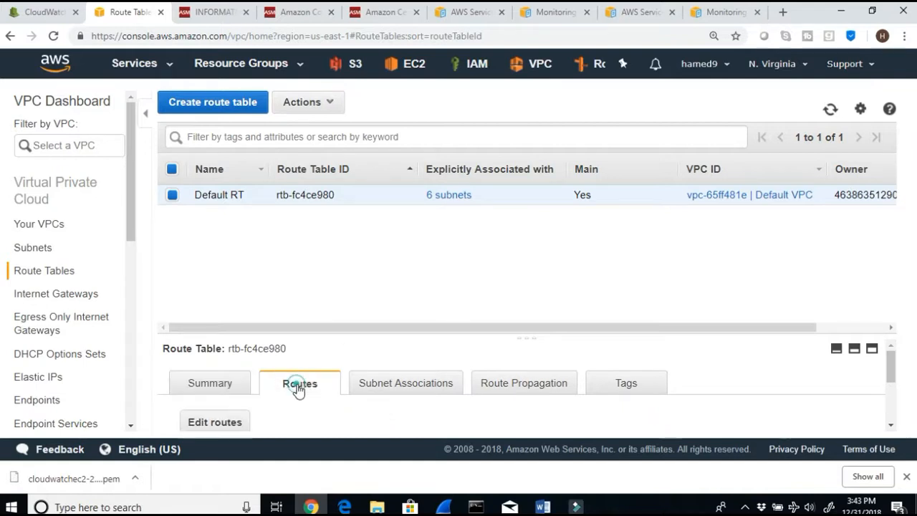
scroll(303, 393, "down", 3)
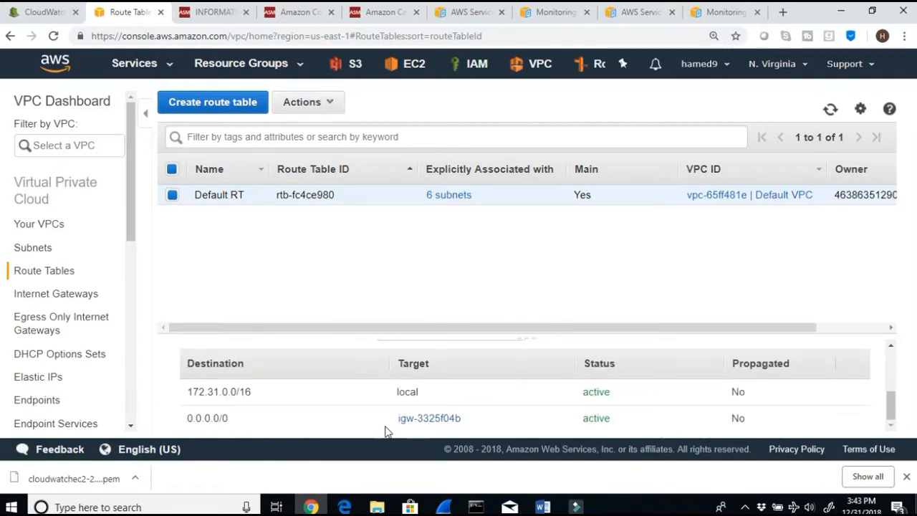
left_click(61, 294)
left_click(57, 276)
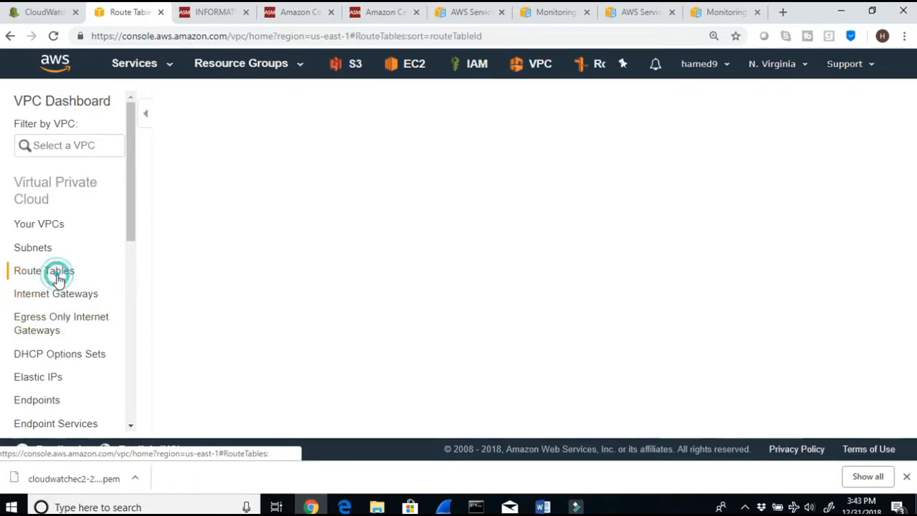
scroll(266, 424, "down", 1)
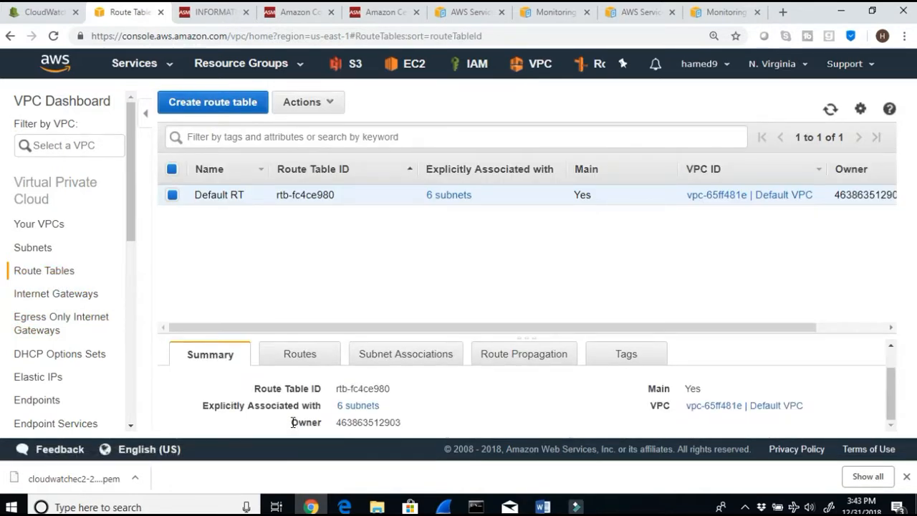
left_click(311, 360)
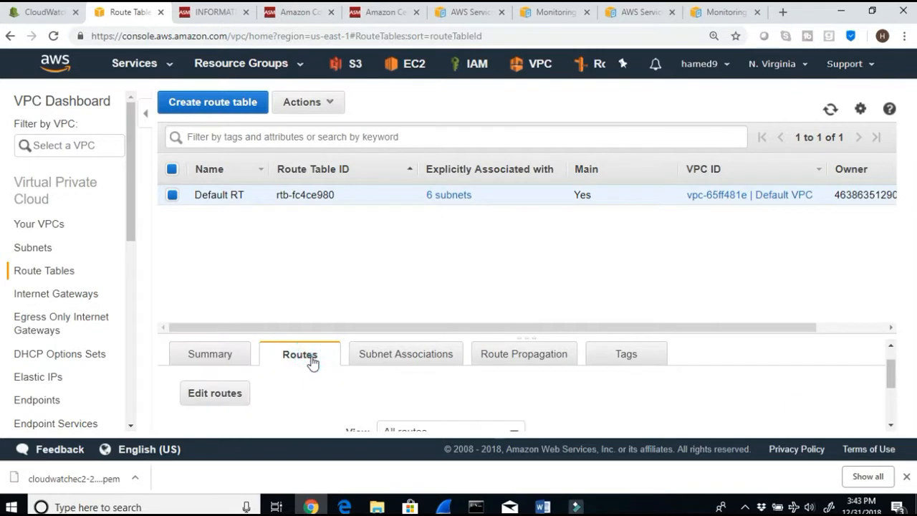
scroll(333, 358, "down", 2)
scroll(358, 372, "up", 3)
left_click(378, 383)
scroll(379, 391, "down", 3)
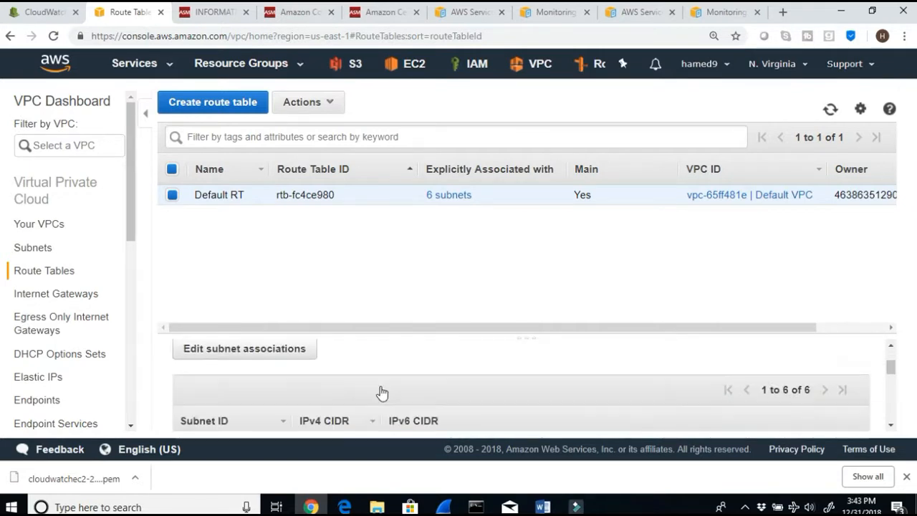
scroll(381, 394, "up", 2)
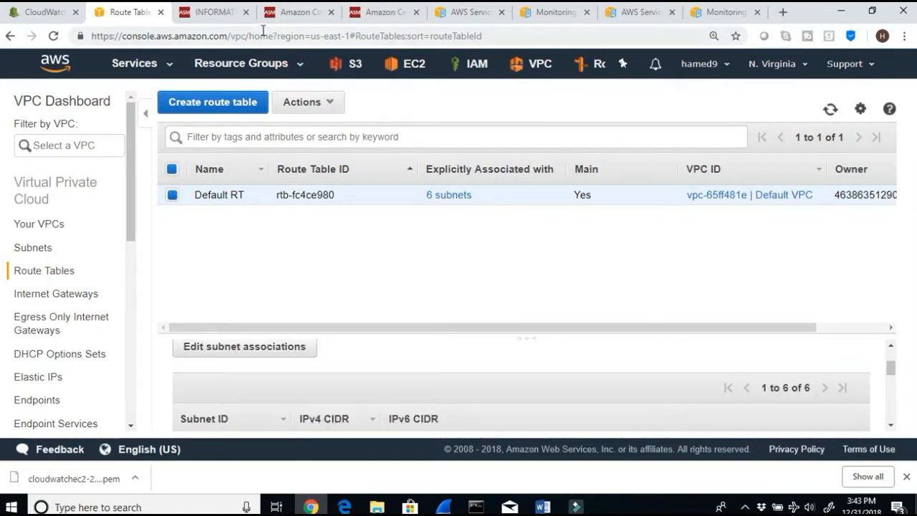
Step: Select the EC2cloudwatchlab2019 instance among running instances and copy its IPv4 public IP
left_click(419, 68)
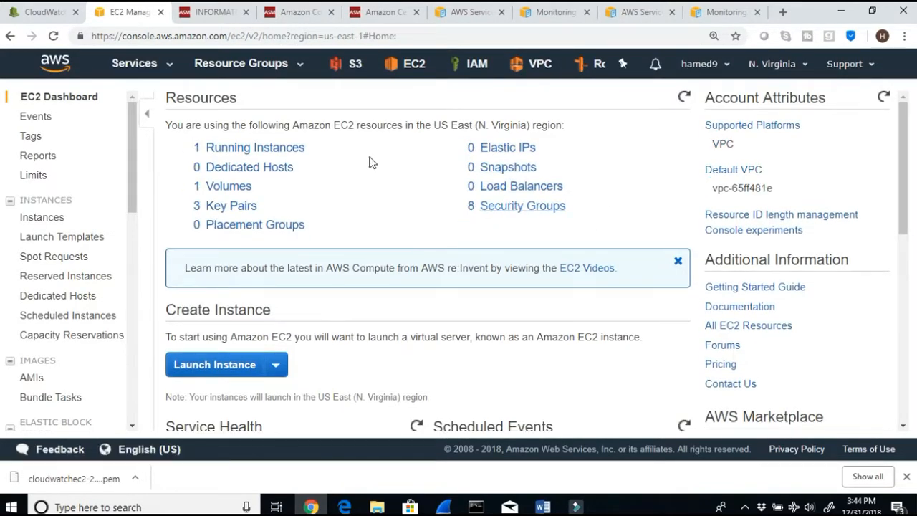
left_click(243, 152)
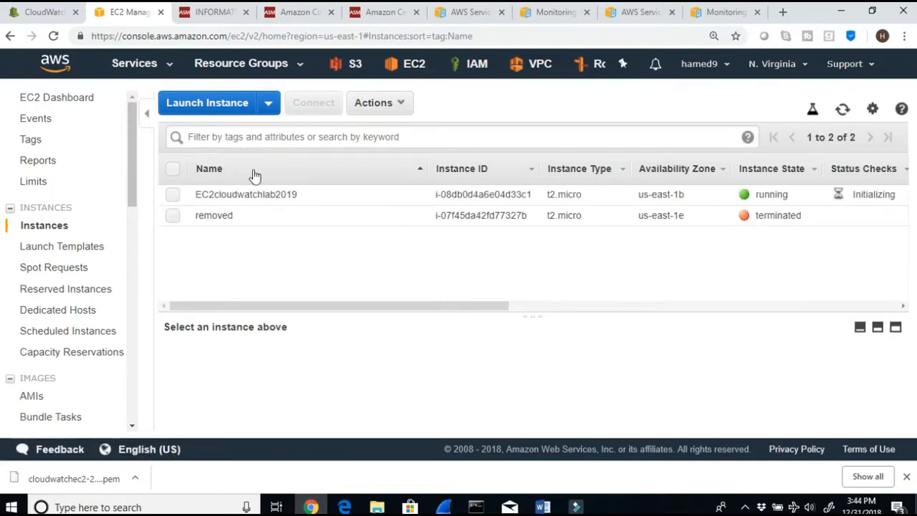
left_click(172, 194)
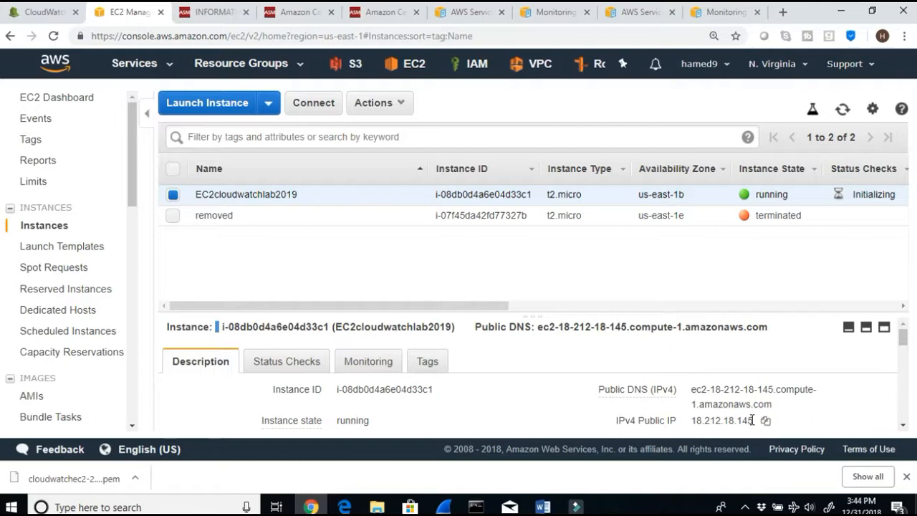
left_click(765, 420)
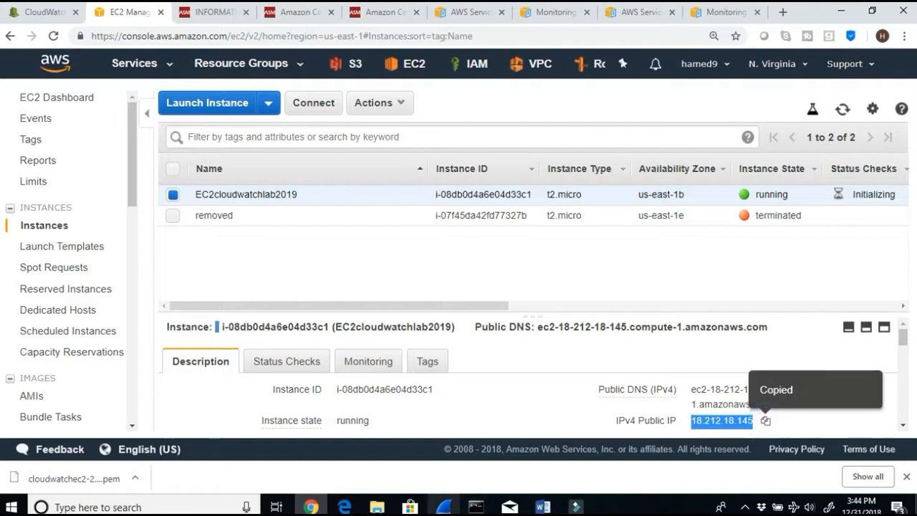
Step: In Command Prompt, stop the old ping and continuously ping 18.212.18.145 with -t, then stop it
left_click(476, 506)
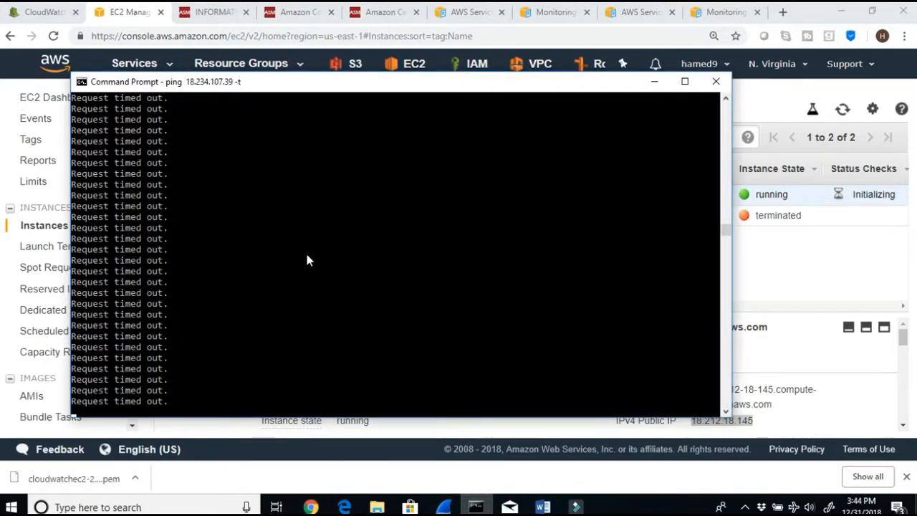
key("ctrl+c")
key("ctrl+v")
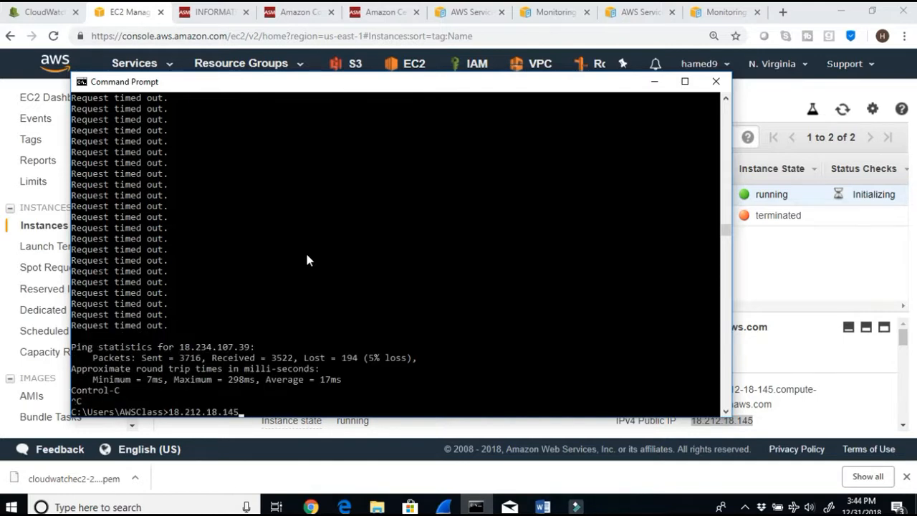
key("Return")
key("Return")
key("Return")
key("Return")
key("Return")
key("Return")
key("Return")
key("Return")
type("ping")
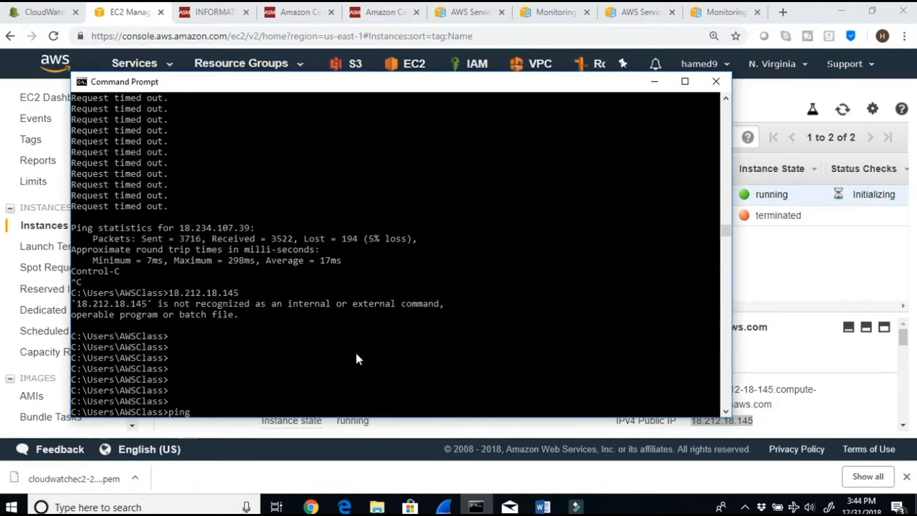
key("ctrl+v")
type("-t")
key("Return")
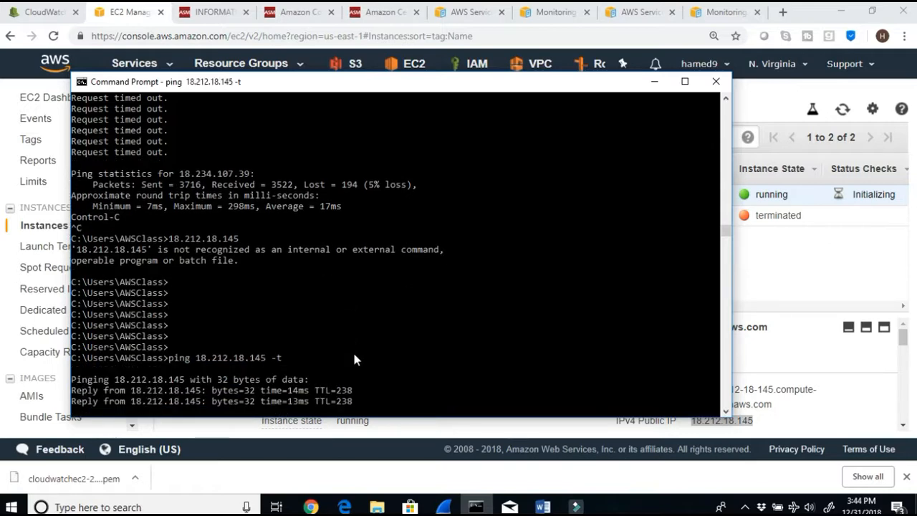
key("ctrl+c")
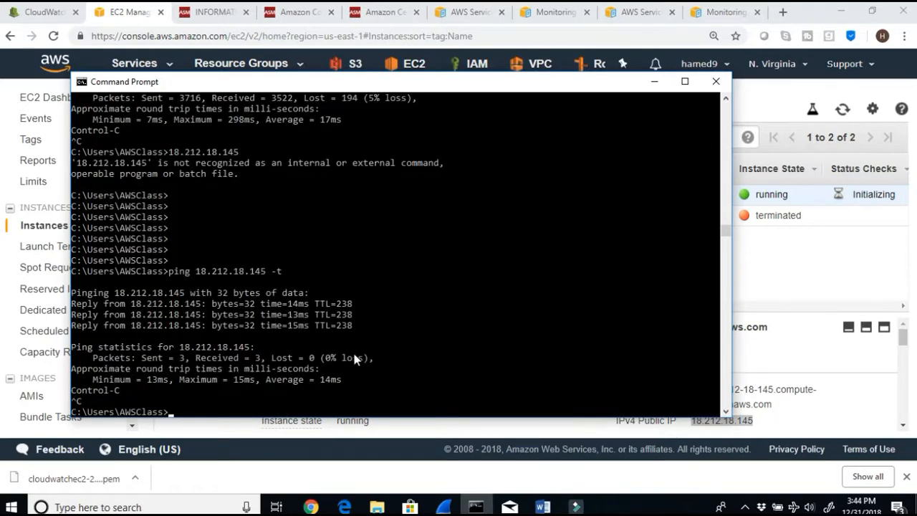
Step: Minimize the windows and open Git Bash from the desktop
left_click(653, 81)
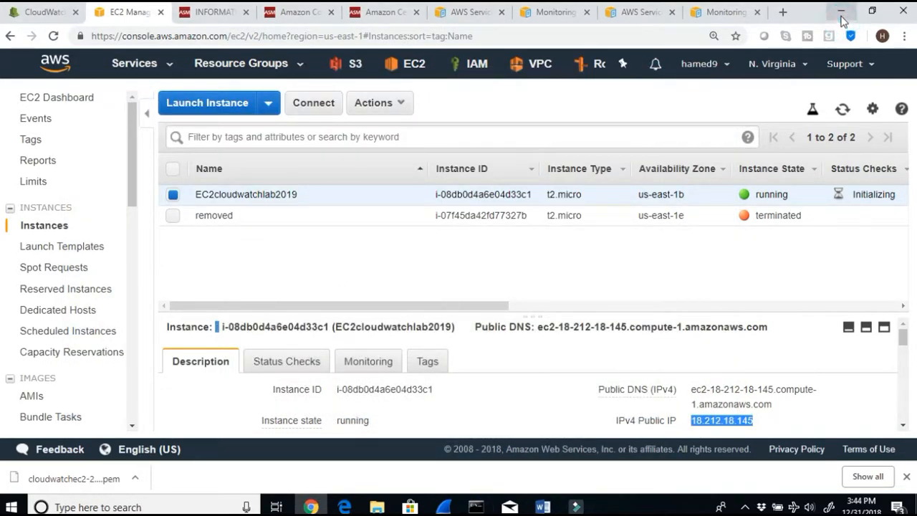
left_click(841, 12)
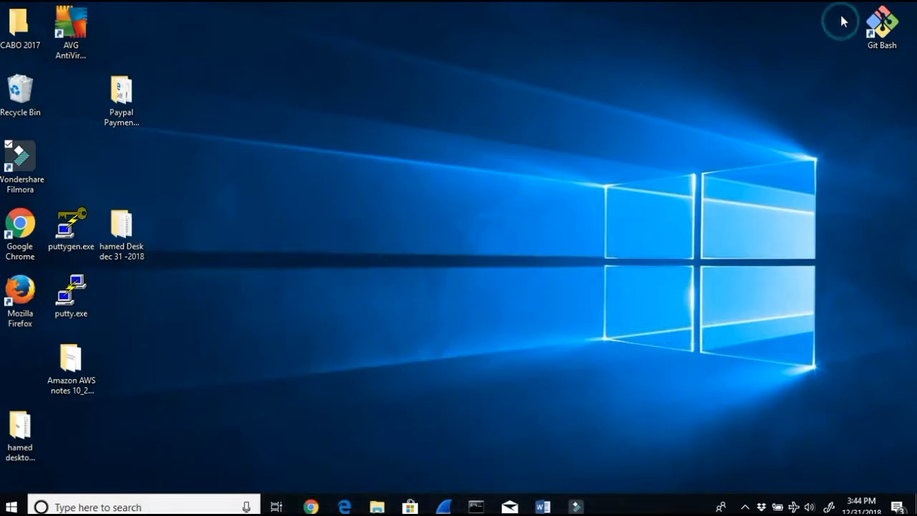
double_click(885, 33)
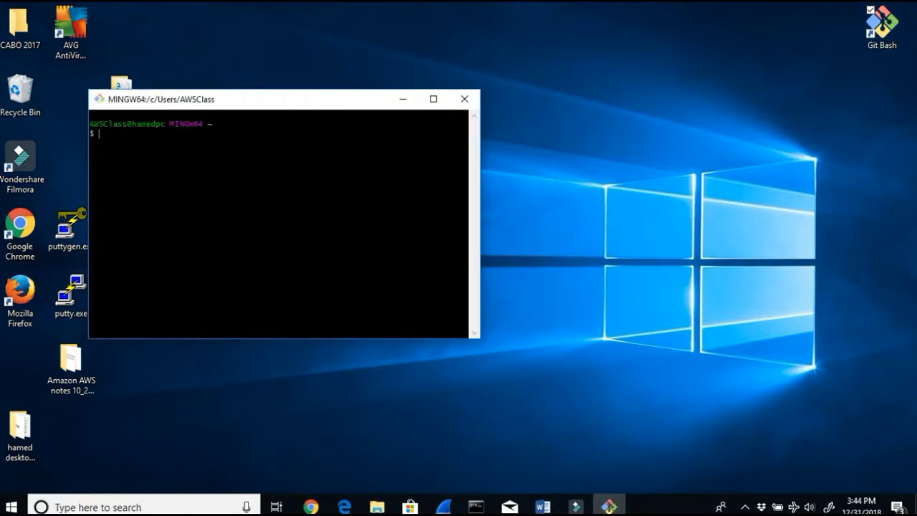
Step: Enlarge the Git Bash text and change the working directory to Downloads
key("ctrl+plus")
key("ctrl+plus")
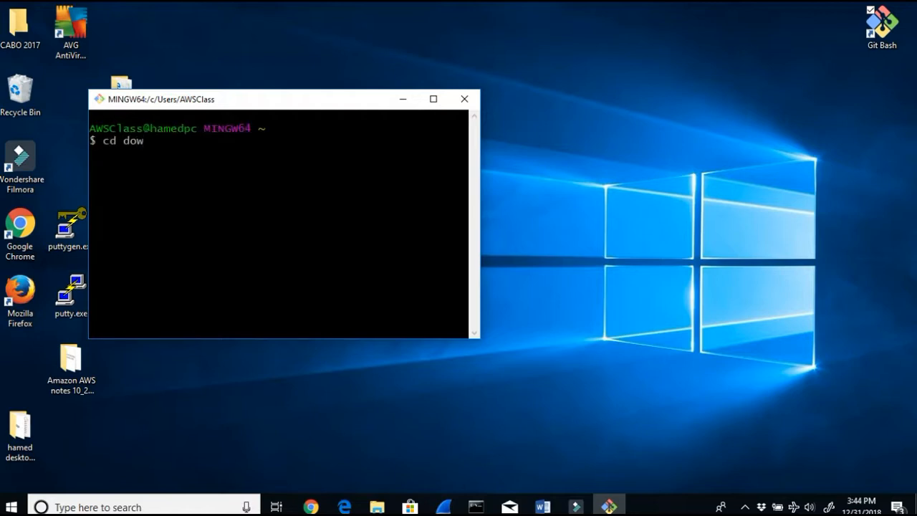
type("cd dow")
key("Tab")
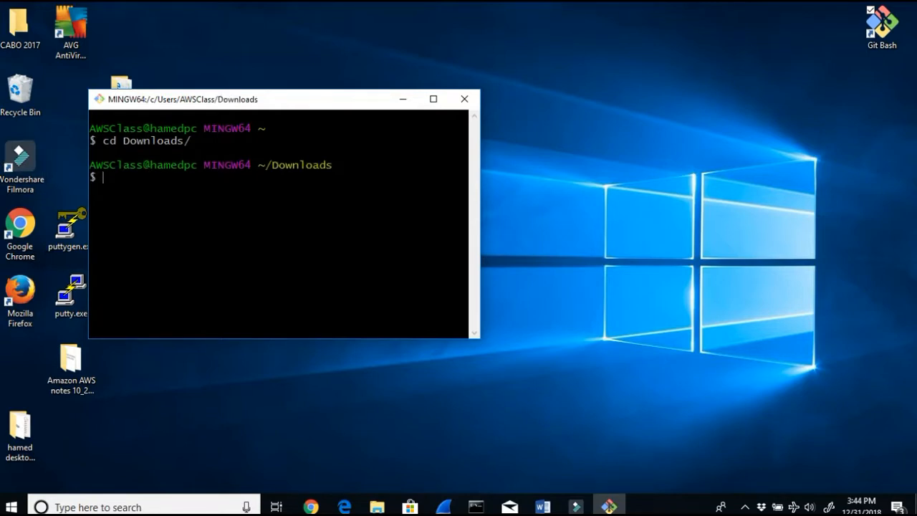
triple_click(193, 140)
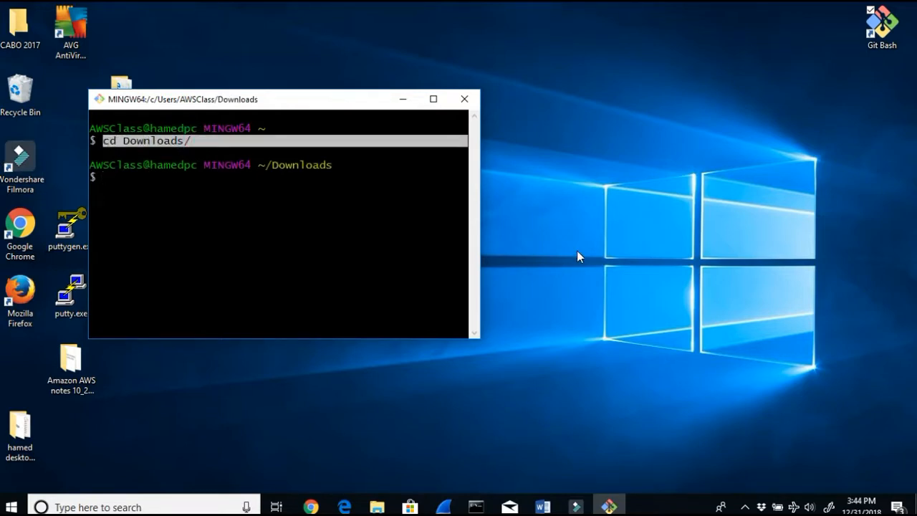
Step: Open the Connect dialog for the running instance and copy its example ssh command
left_click(310, 506)
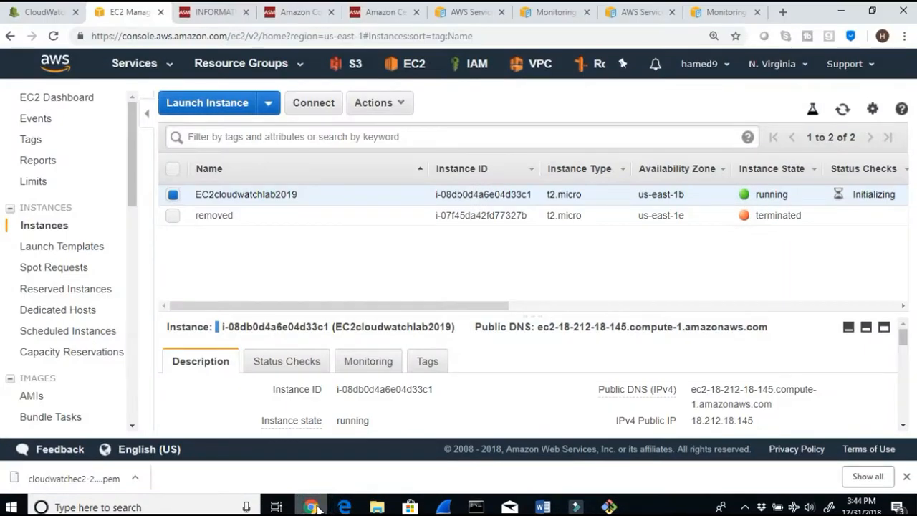
left_click(329, 106)
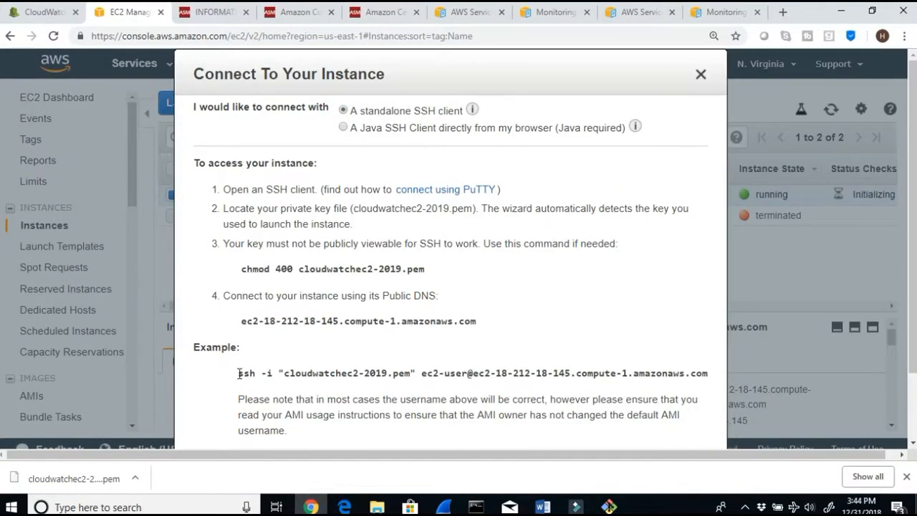
left_click_drag(238, 373, 708, 378)
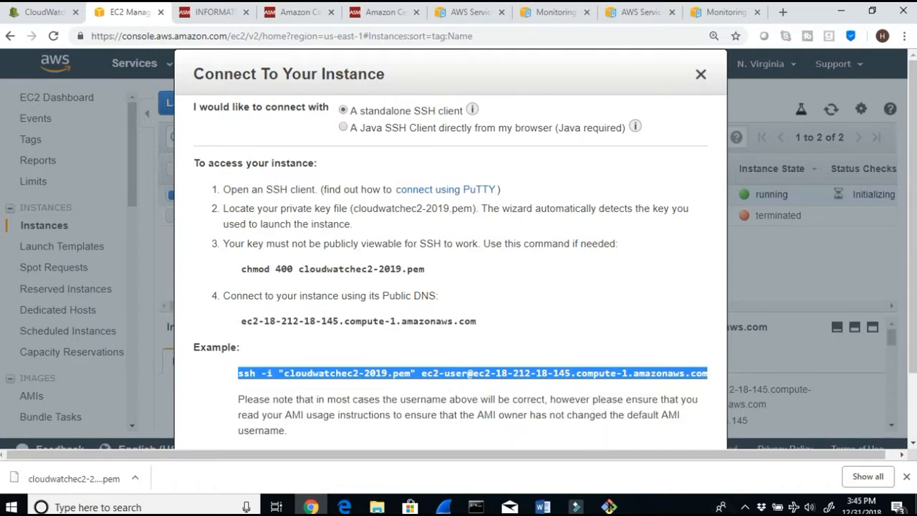
Step: Paste the ssh command into Git Bash and run it to connect to the instance
left_click(608, 507)
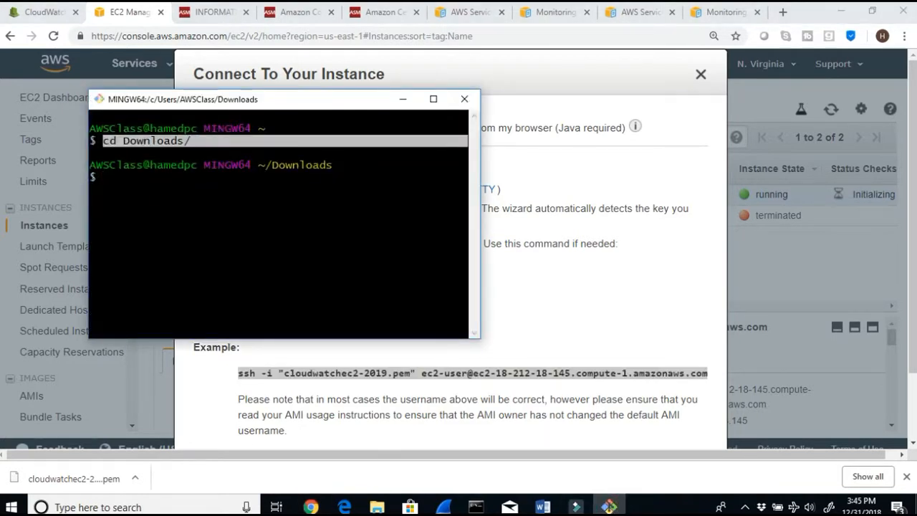
right_click(166, 187)
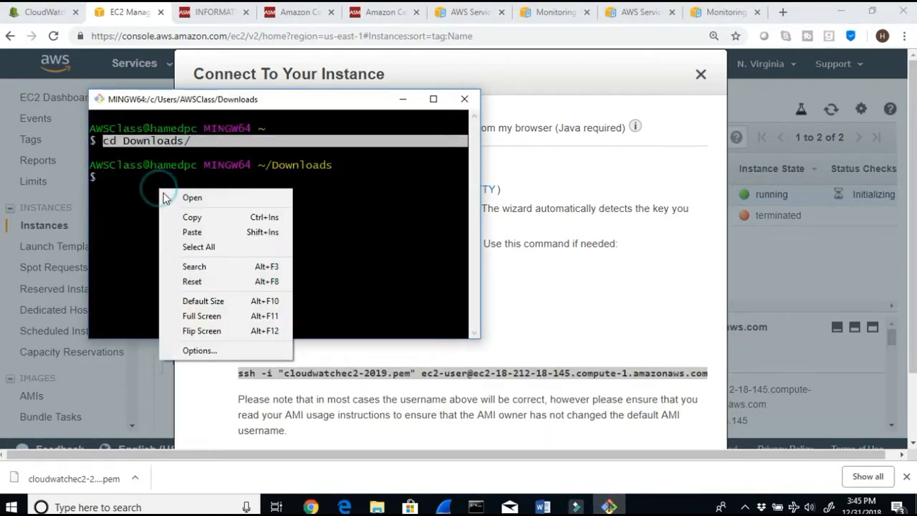
left_click(190, 230)
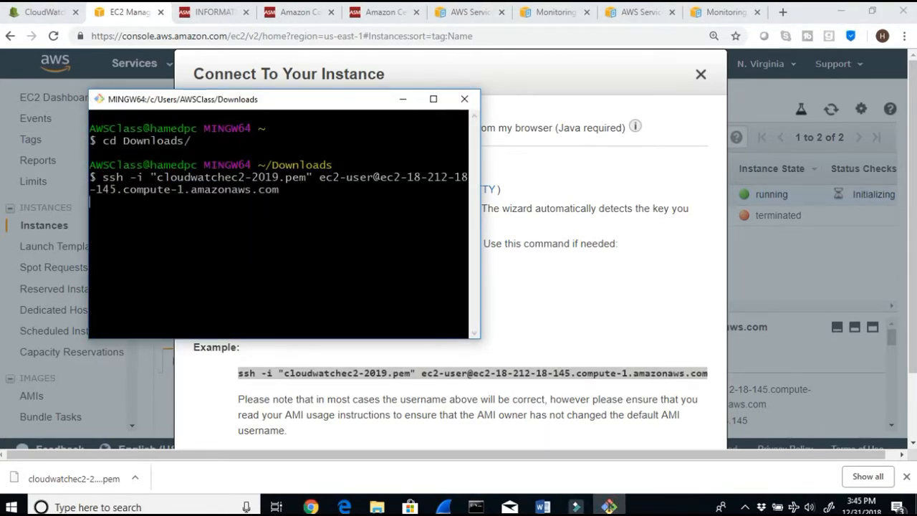
left_click(433, 101)
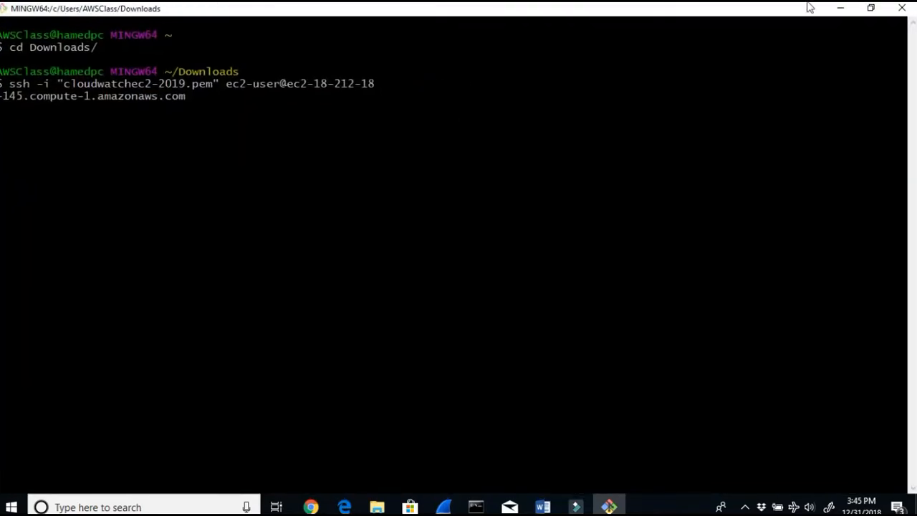
left_click(870, 8)
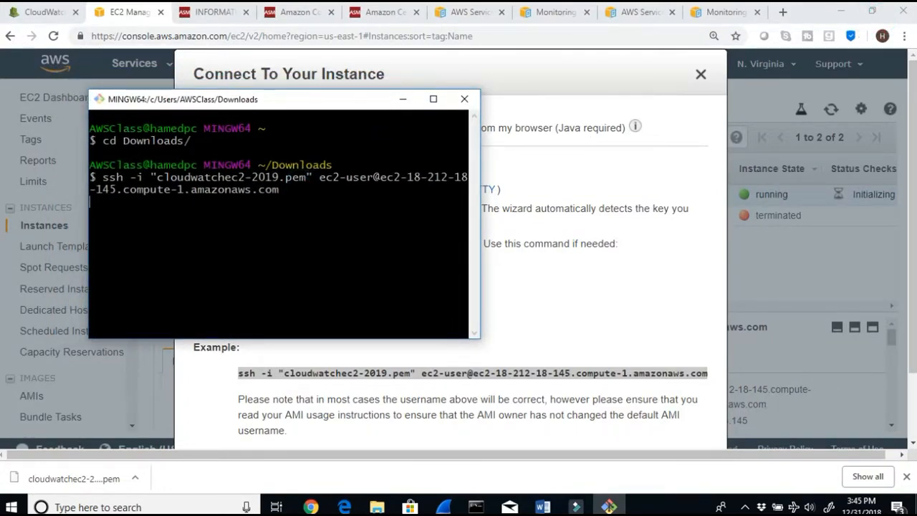
key("Return")
Step: Enlarge the terminal and answer yes to accept the host's authenticity and log in
key("ctrl+plus")
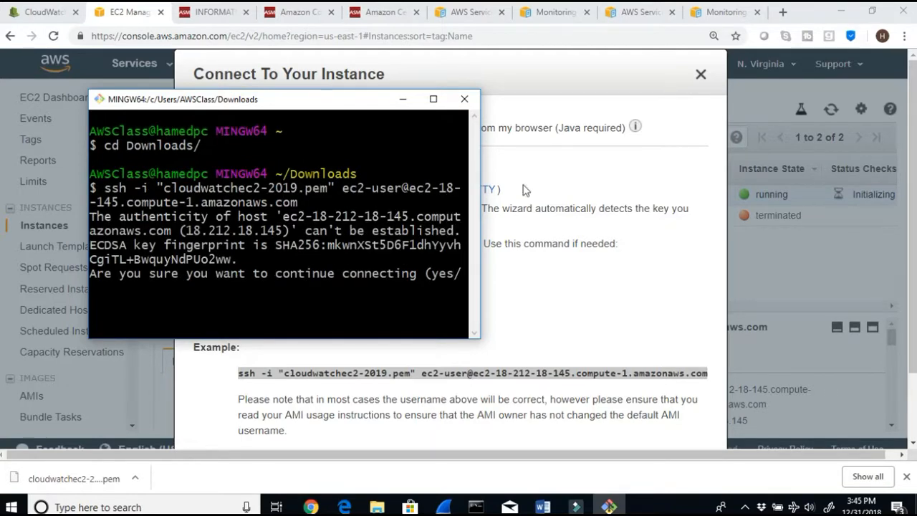
left_click(433, 98)
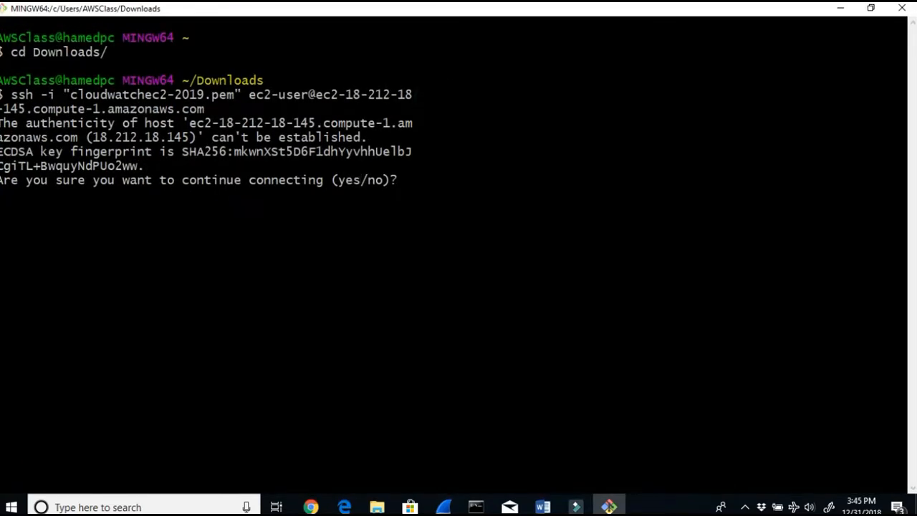
left_click(422, 184)
type("yes")
key("Return")
key("Return")
key("Return")
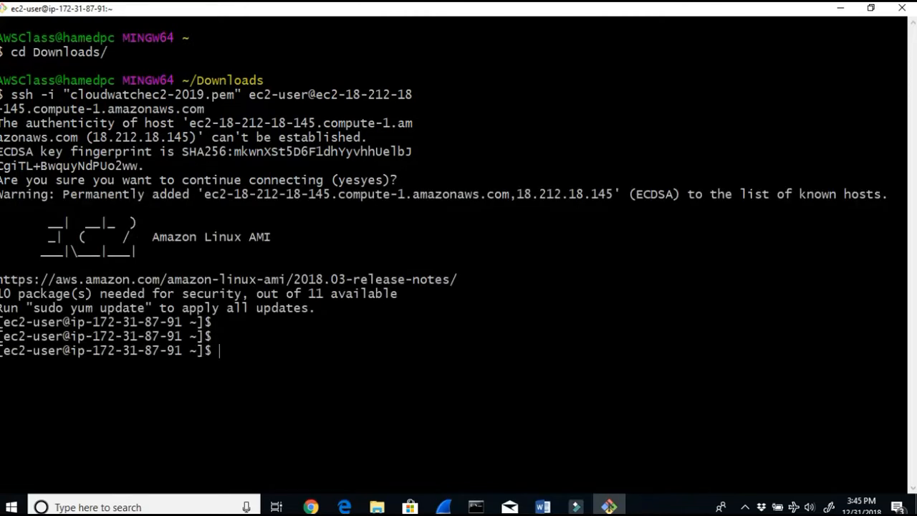
Step: Read the Word lab guide's instructions for the commands to run after logging in
left_click(543, 507)
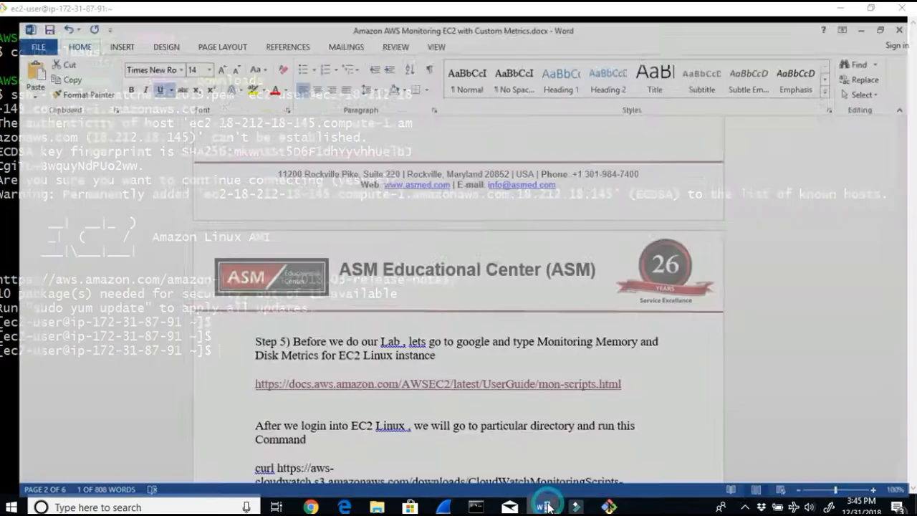
scroll(502, 412, "down", 1)
scroll(503, 412, "down", 2)
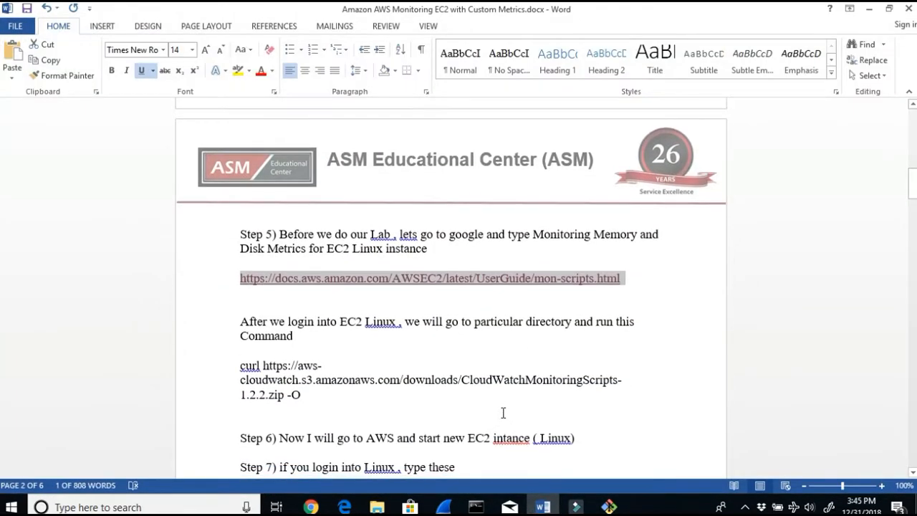
left_click_drag(287, 323, 534, 338)
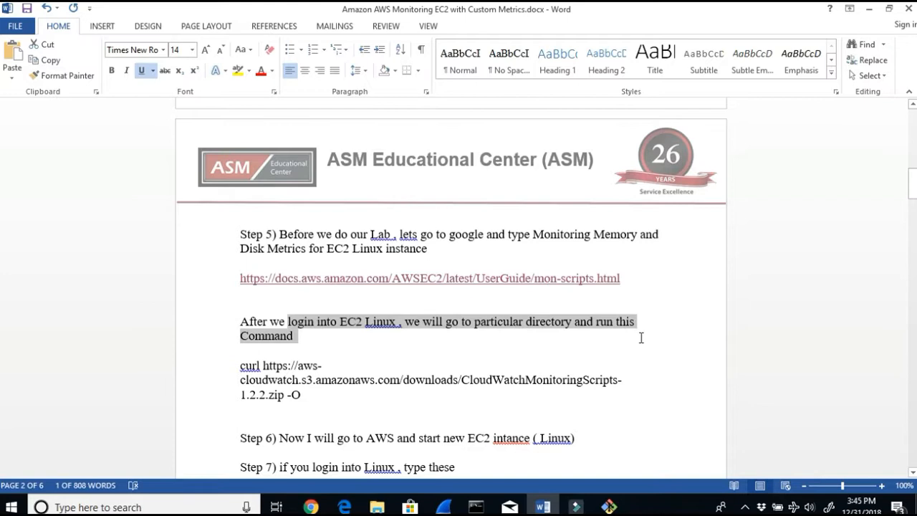
left_click_drag(641, 338, 641, 338)
scroll(543, 377, "down", 1)
left_click_drag(346, 407, 571, 405)
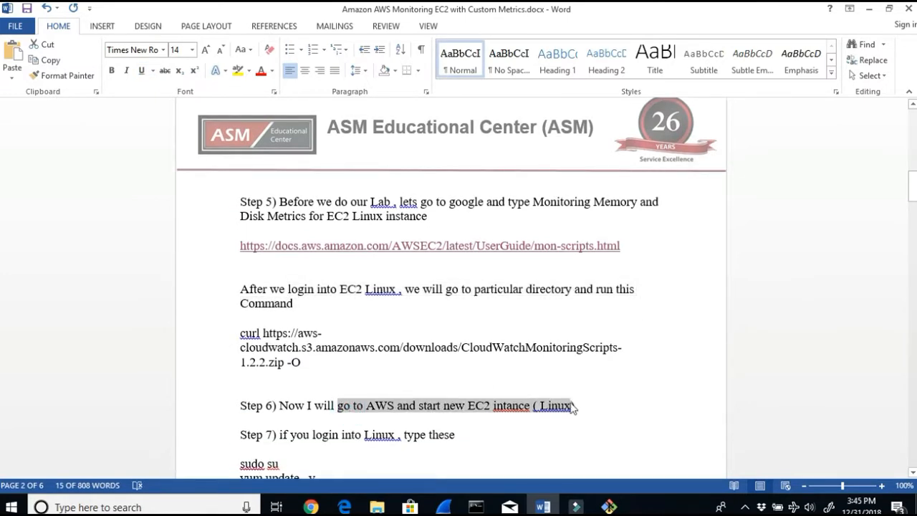
scroll(317, 421, "down", 1)
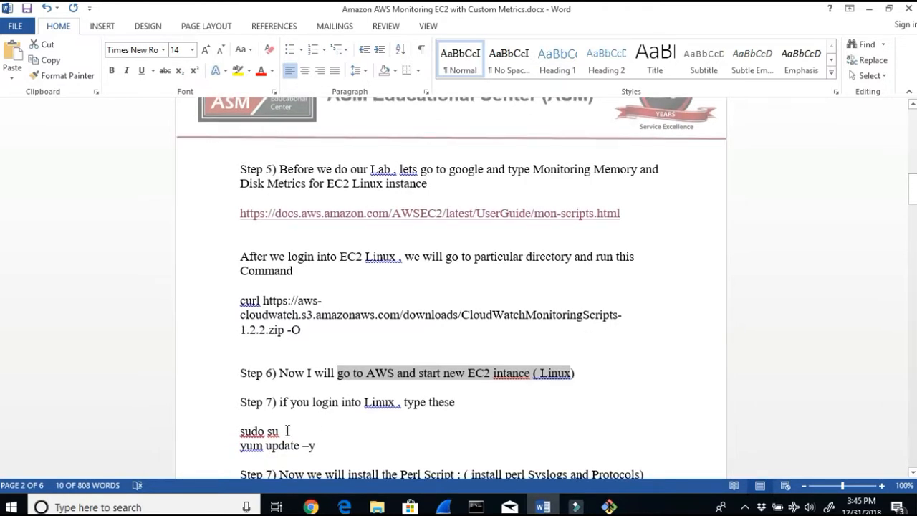
left_click(287, 429)
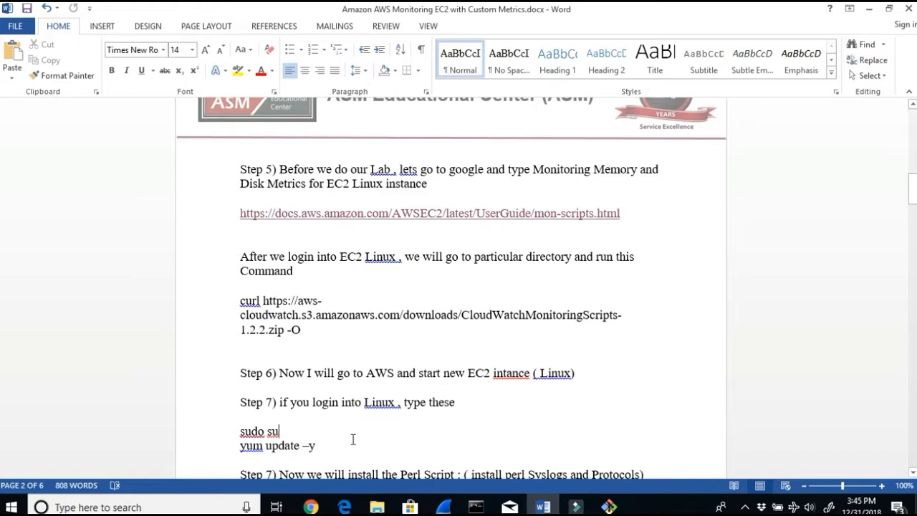
Step: Switch to the root user on the instance with sudo su
left_click(609, 507)
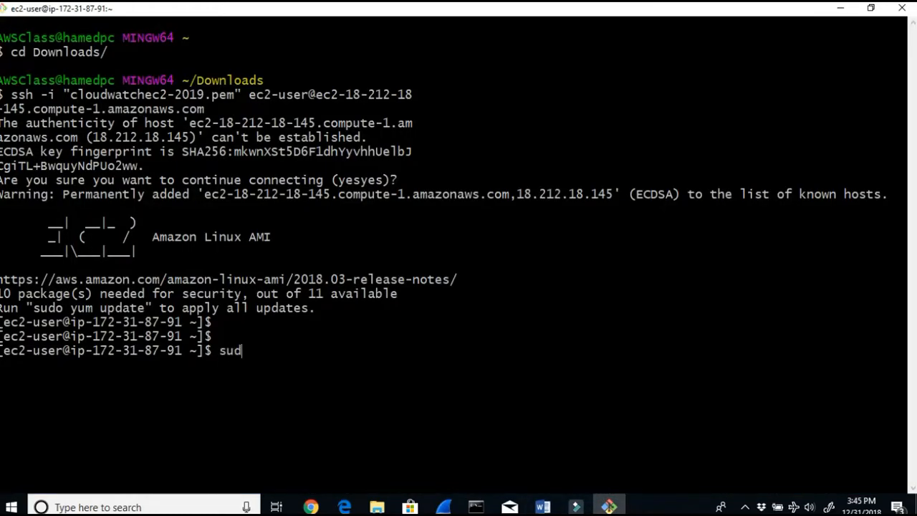
type("sudo su")
key("Return")
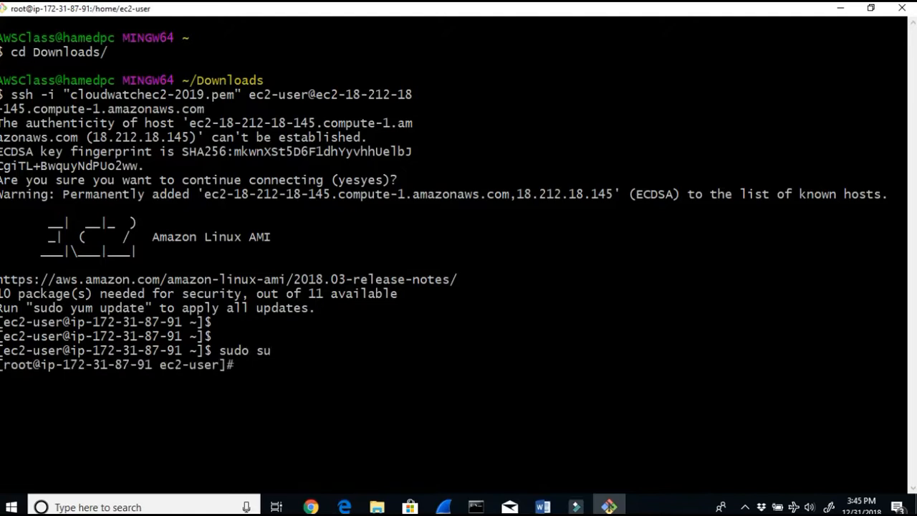
left_click_drag(228, 365, 236, 366)
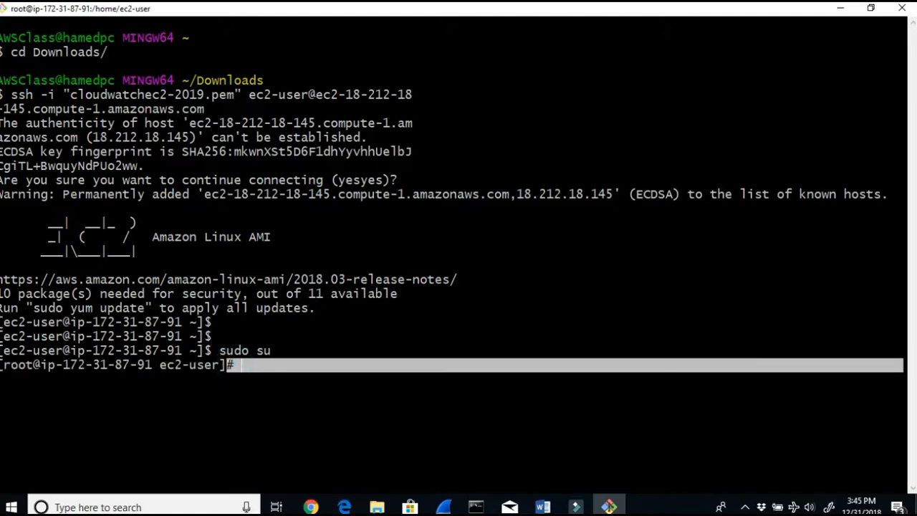
Step: Minimize the guide and run yum update on the instance
left_click(541, 507)
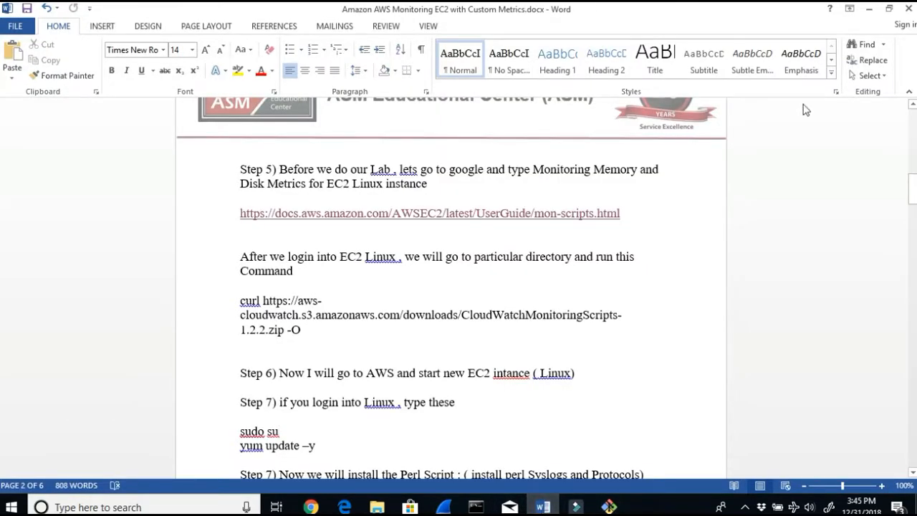
left_click(868, 8)
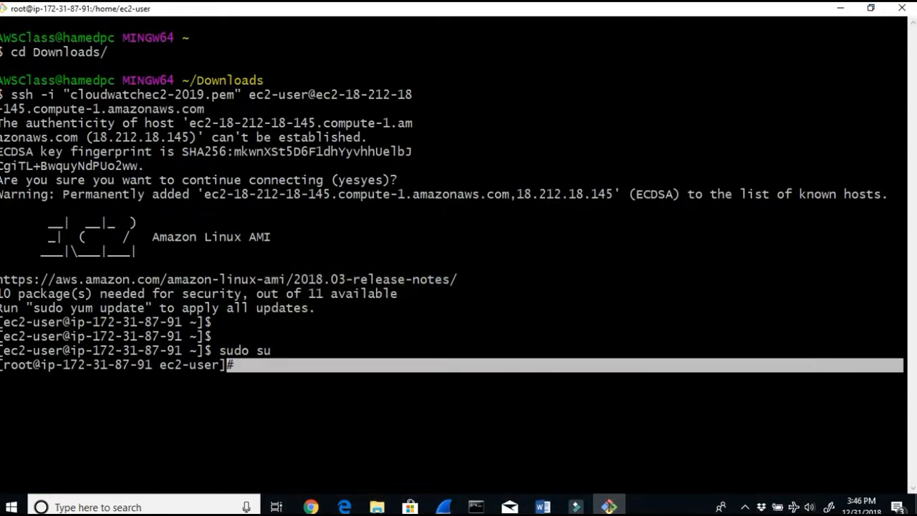
type("yum update -y")
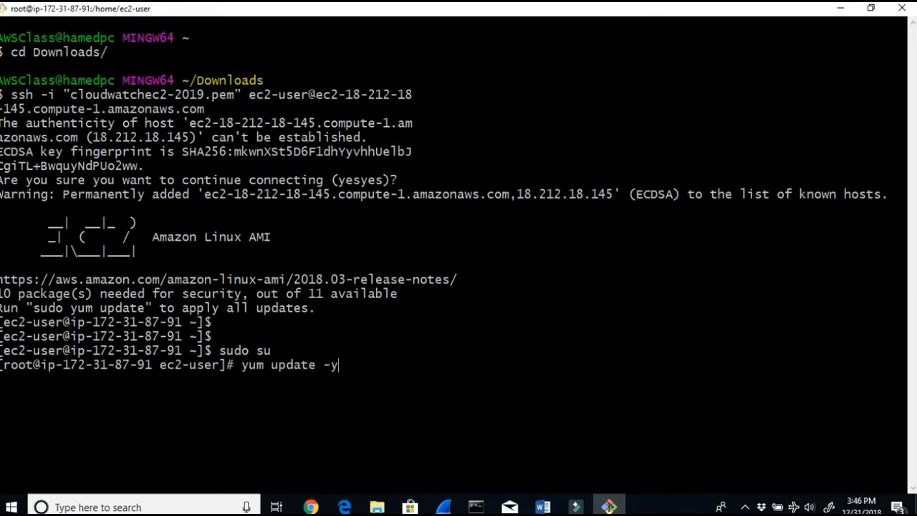
key("Return")
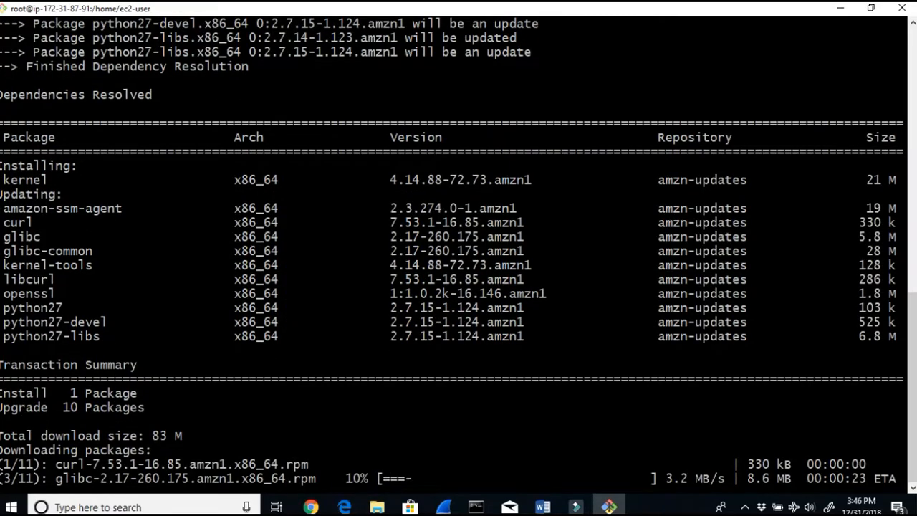
Step: Review the guide's curl download and Perl package installation instructions, then return to the browser
left_click(540, 507)
scroll(508, 372, "down", 2)
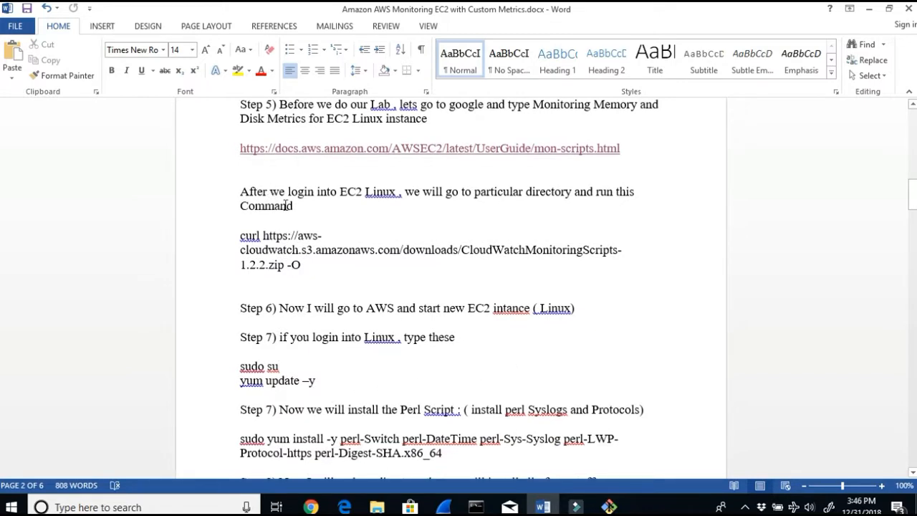
left_click_drag(286, 193, 596, 194)
left_click(351, 207)
scroll(356, 214, "up", 2)
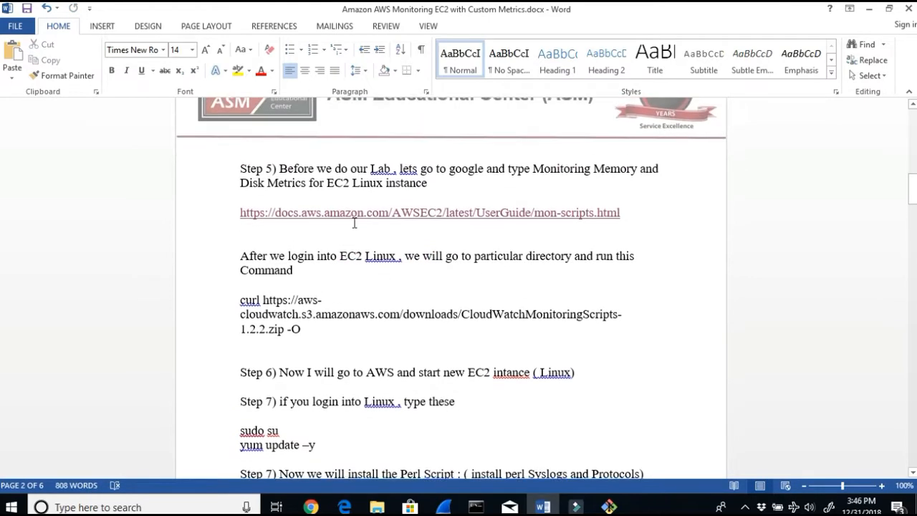
left_click_drag(311, 169, 752, 187)
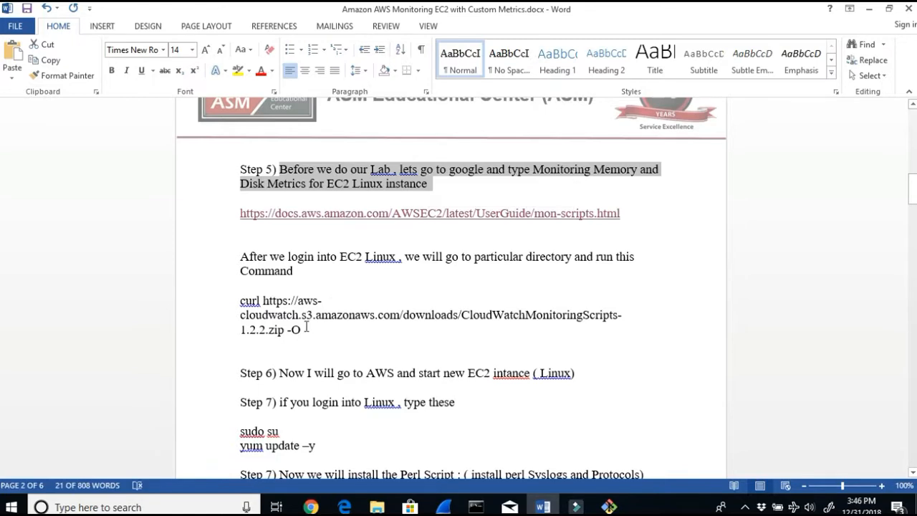
left_click_drag(301, 329, 251, 301)
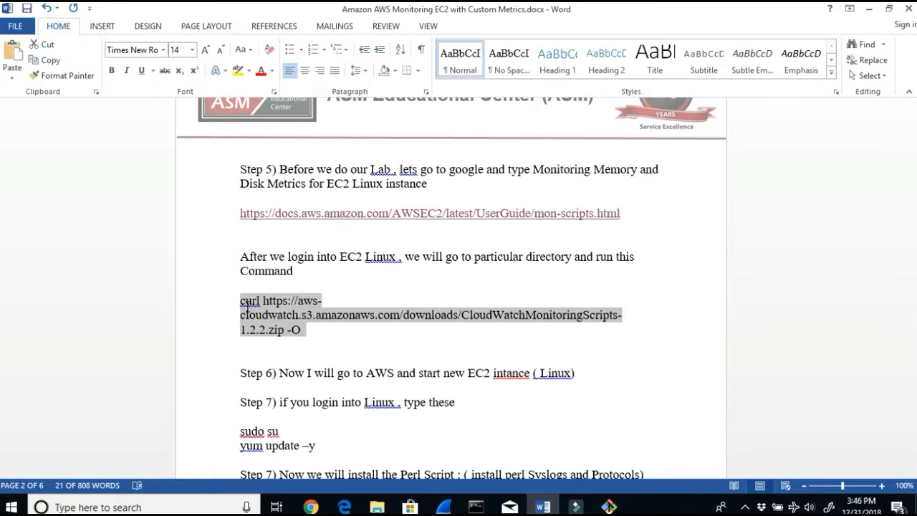
scroll(383, 436, "down", 2)
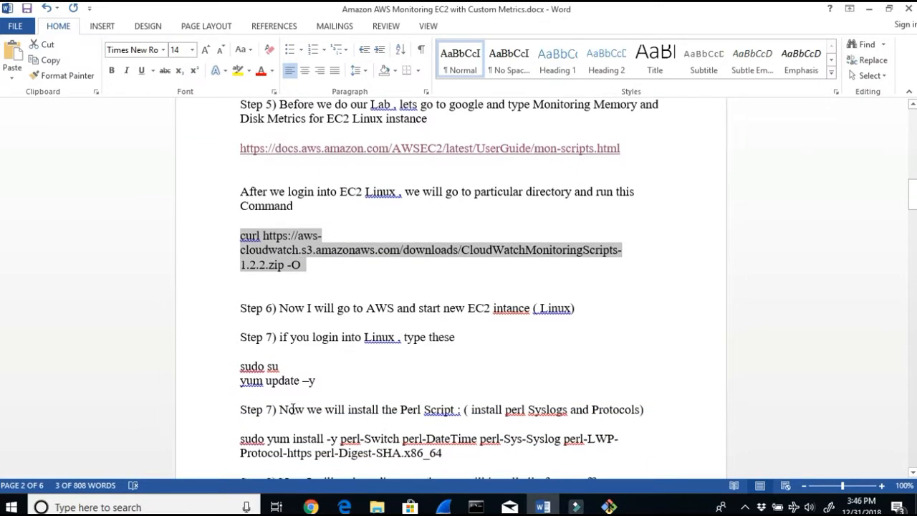
left_click_drag(292, 409, 629, 407)
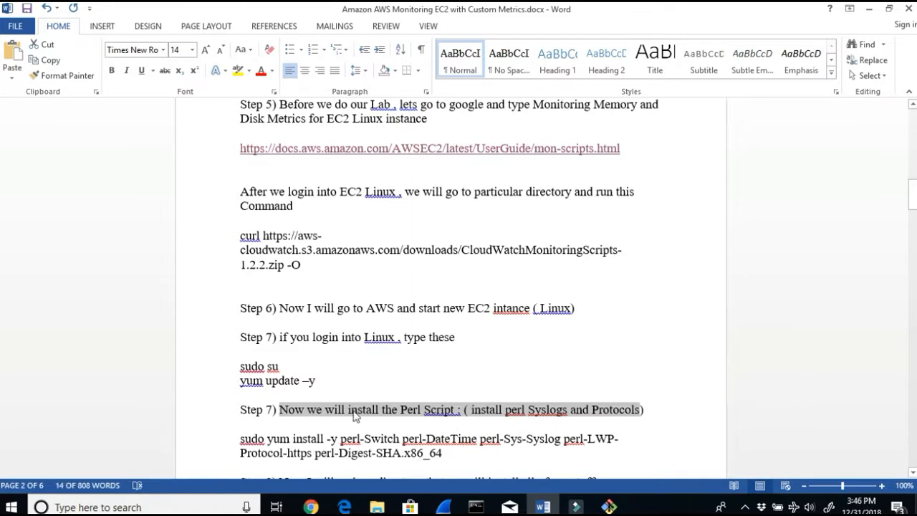
scroll(303, 393, "down", 1)
left_click_drag(442, 423, 252, 410)
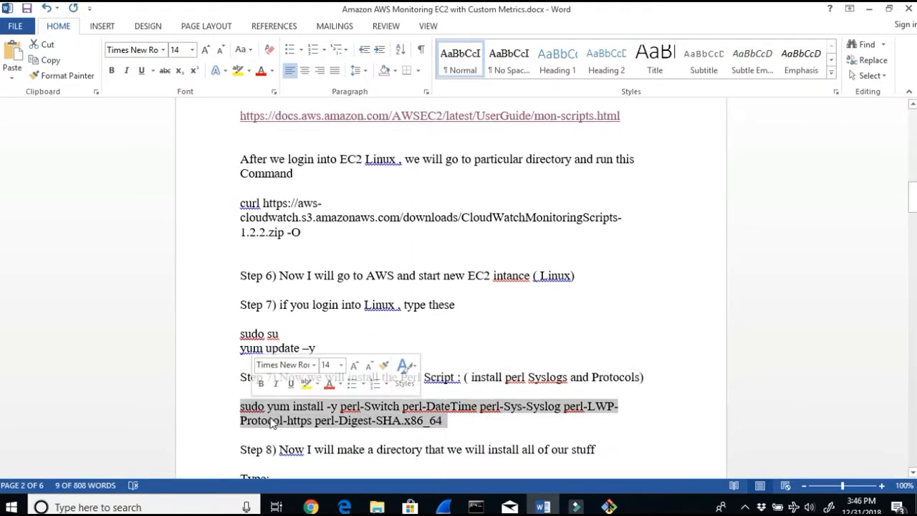
left_click(310, 506)
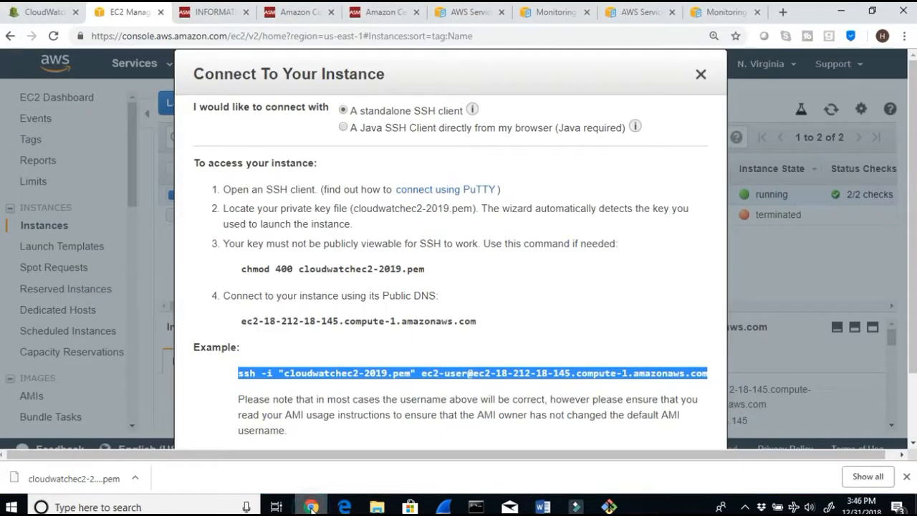
Step: Close the connection dialog and review the mon-scripts guide's package installation and download instructions for each Linux distribution
left_click(702, 75)
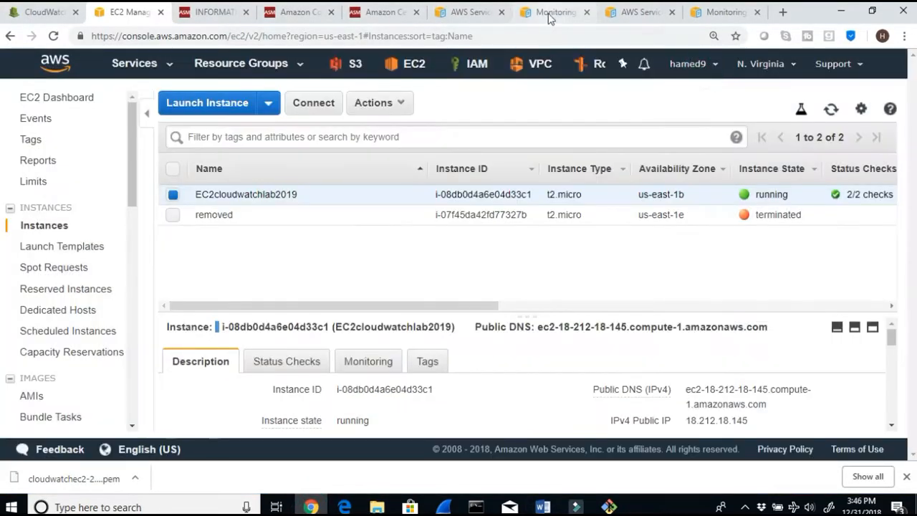
left_click(540, 16)
left_click(476, 17)
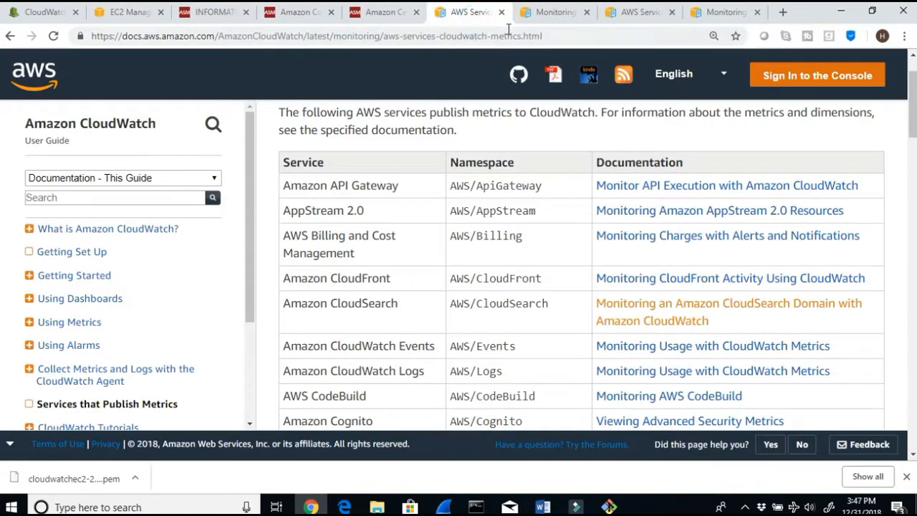
left_click(501, 12)
scroll(580, 336, "down", 5)
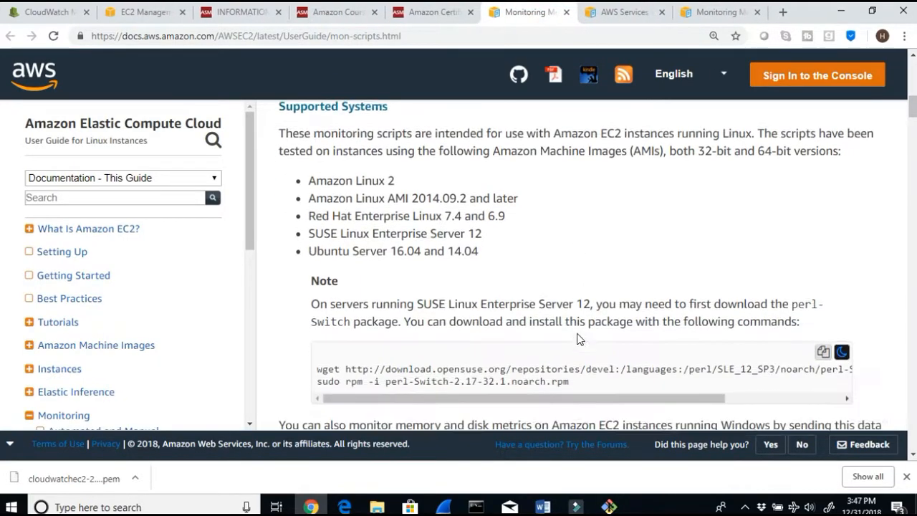
scroll(578, 334, "down", 8)
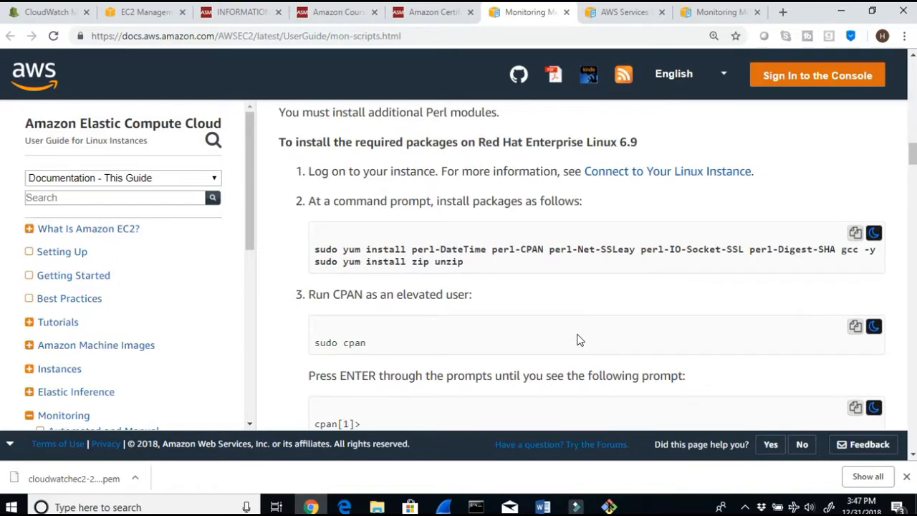
scroll(580, 340, "up", 1)
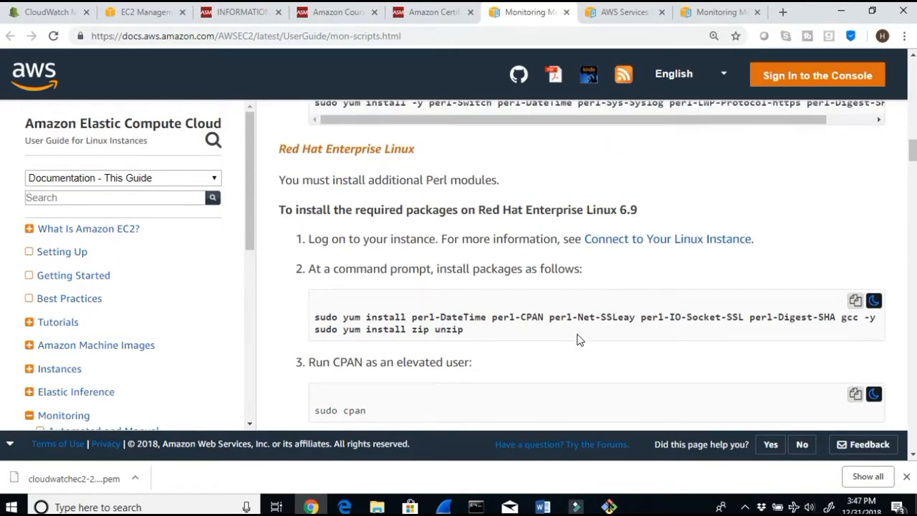
left_click_drag(446, 161, 420, 154)
scroll(434, 210, "down", 8)
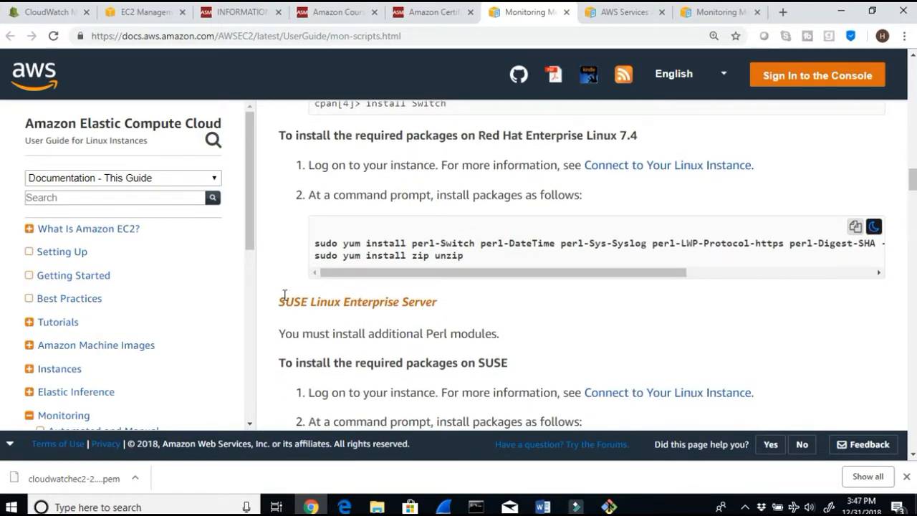
left_click_drag(285, 295, 429, 301)
scroll(424, 300, "down", 5)
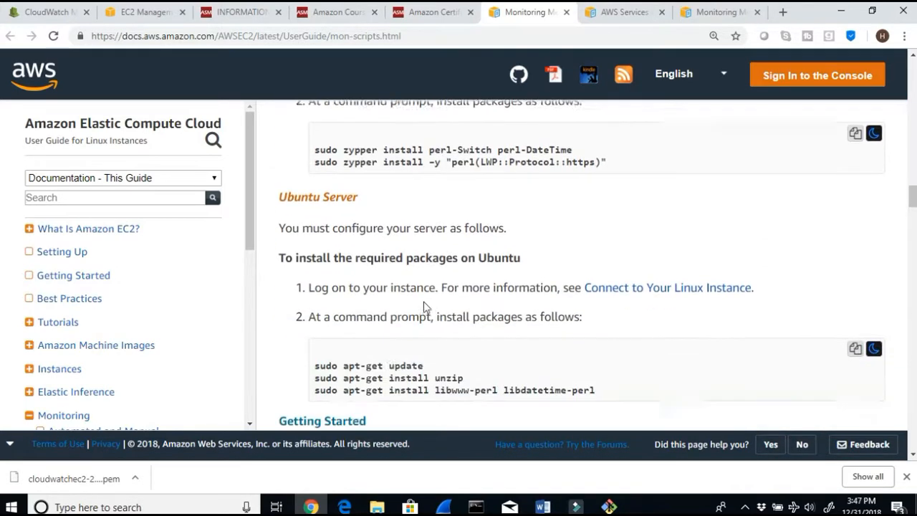
left_click_drag(268, 180, 351, 179)
scroll(368, 207, "down", 2)
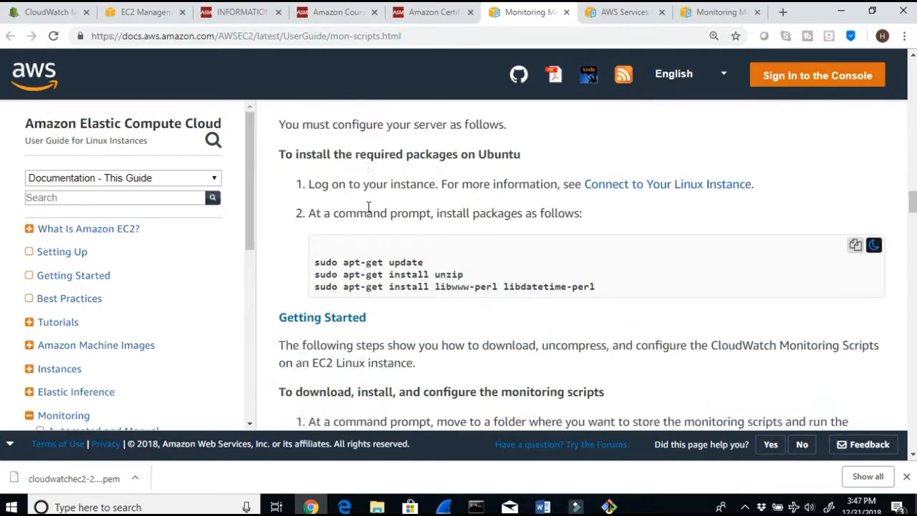
scroll(368, 208, "down", 5)
scroll(368, 212, "up", 2)
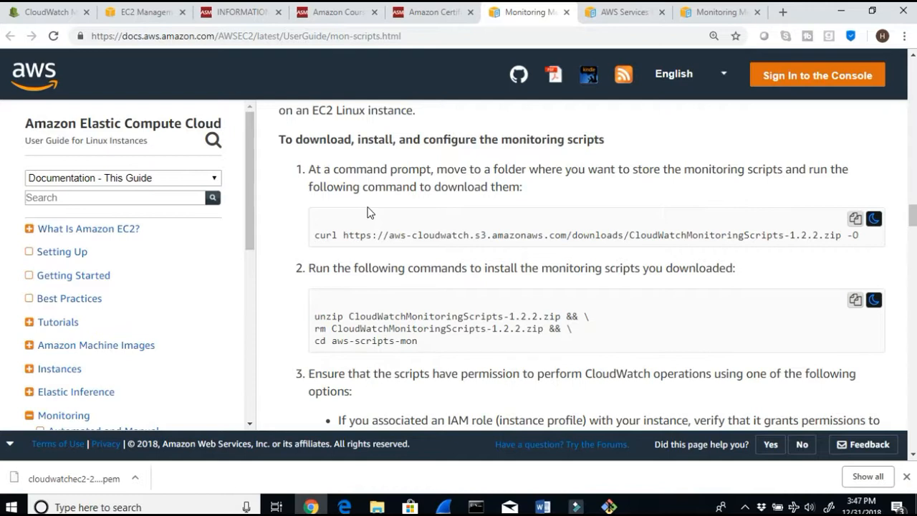
scroll(369, 212, "up", 1)
left_click_drag(296, 176, 417, 188)
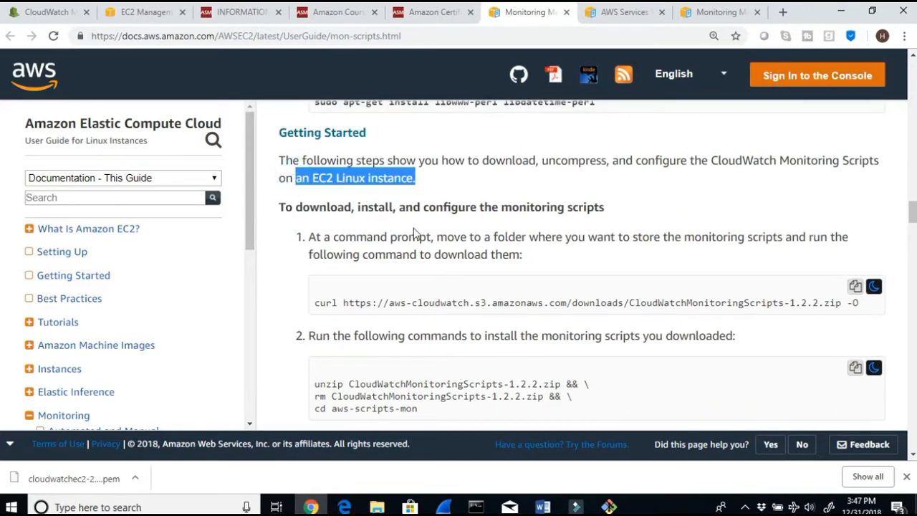
left_click_drag(393, 209, 641, 215)
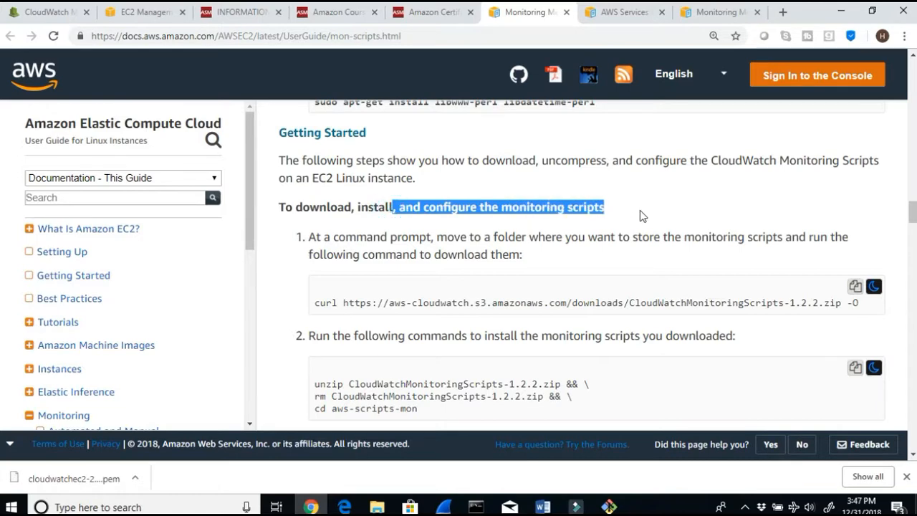
scroll(641, 216, "down", 3)
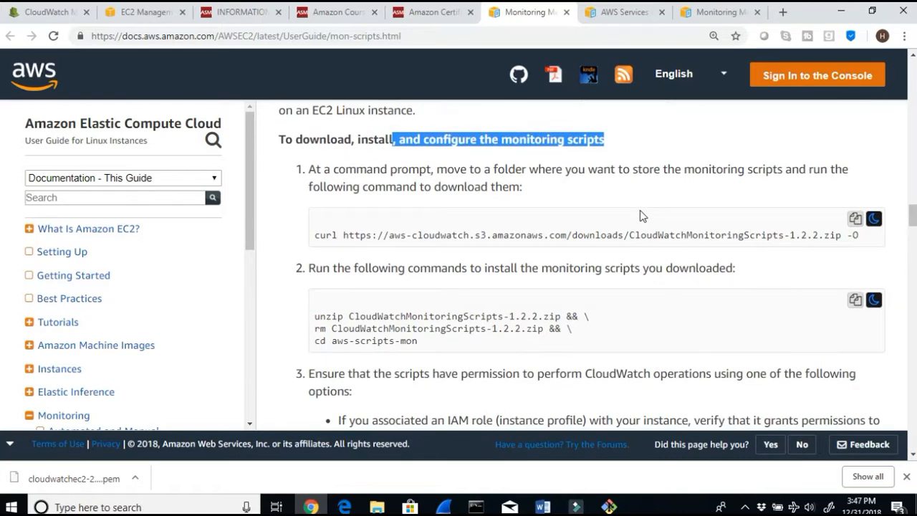
scroll(641, 216, "up", 1)
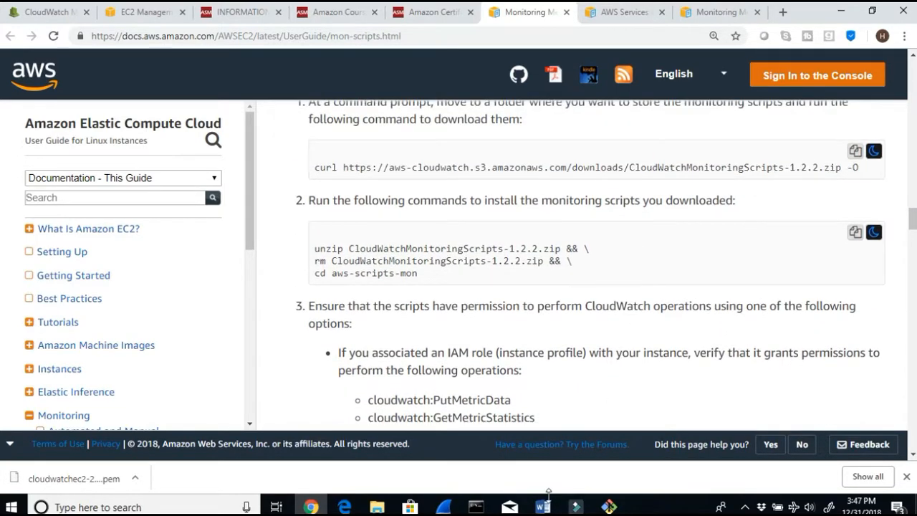
Step: Review the Word lab guide's remaining steps and copy its sudo yum install Perl package command
left_click(542, 507)
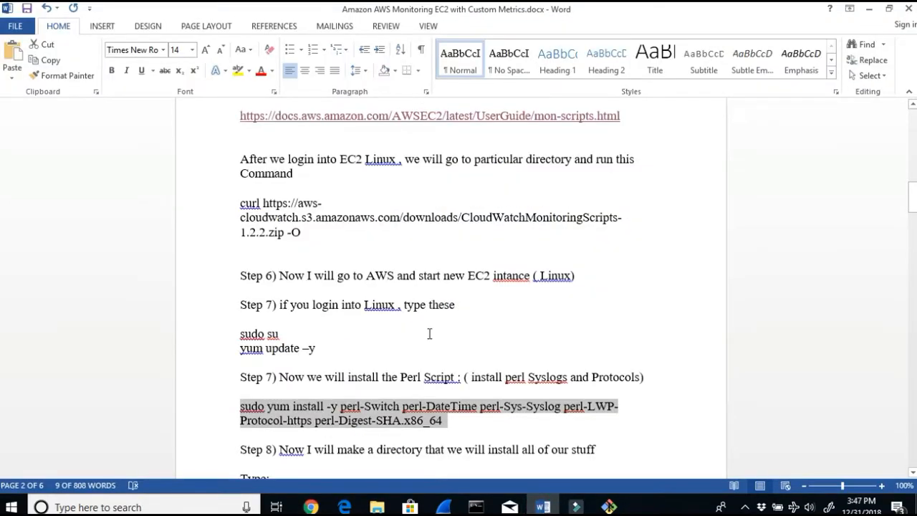
scroll(429, 333, "up", 2)
left_click_drag(341, 224, 372, 225)
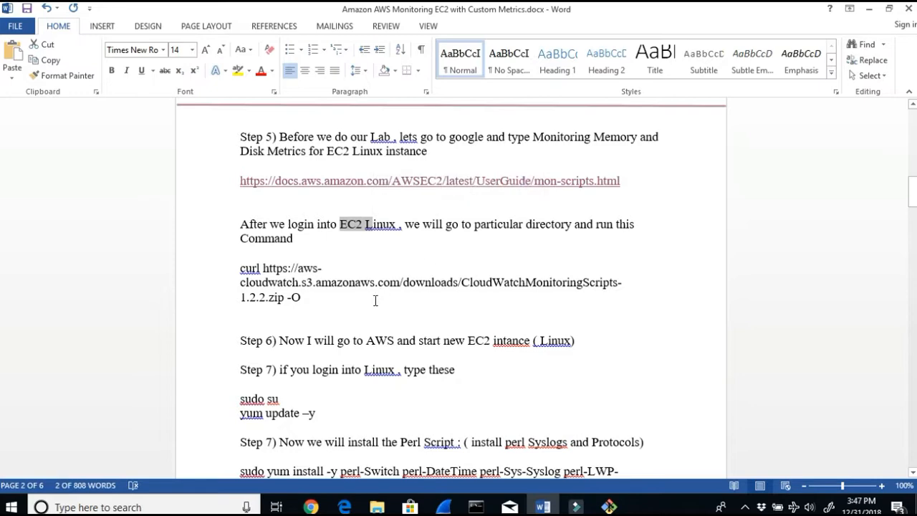
left_click(313, 294)
scroll(378, 337, "down", 3)
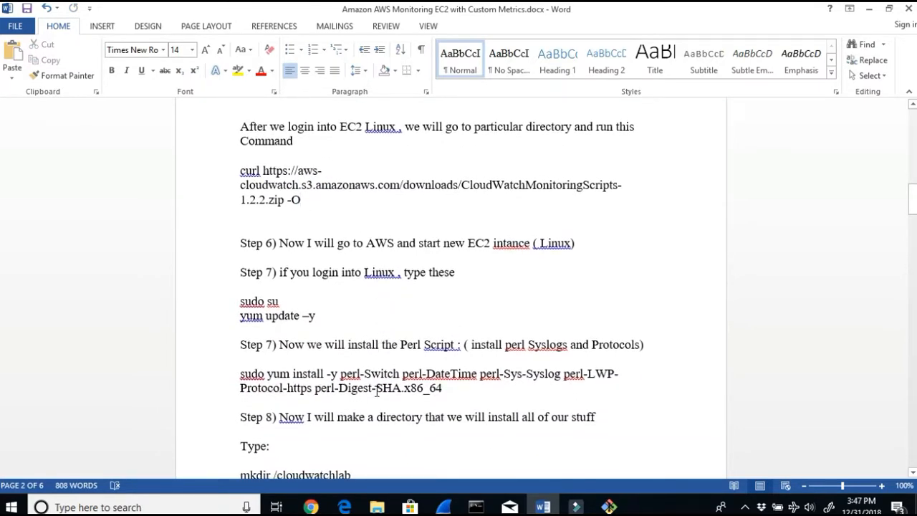
scroll(376, 390, "down", 4)
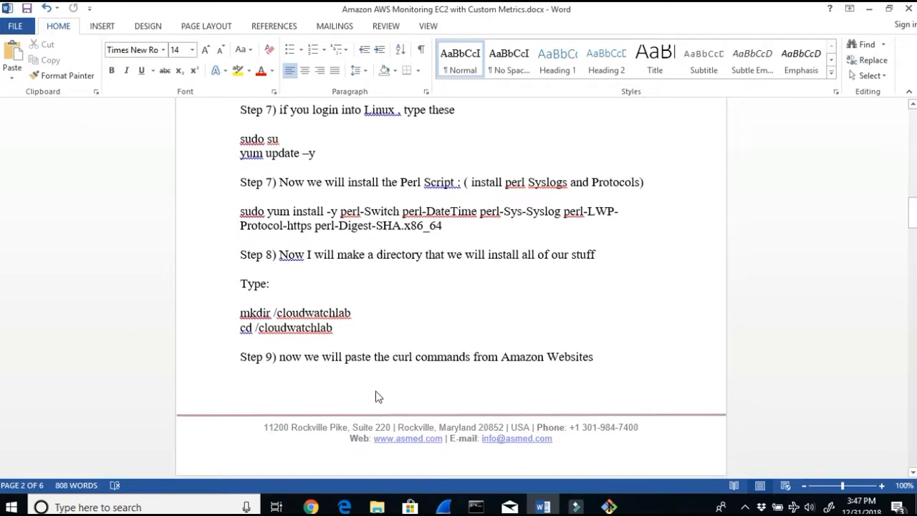
scroll(378, 396, "down", 4)
scroll(374, 390, "up", 4)
scroll(376, 390, "up", 2)
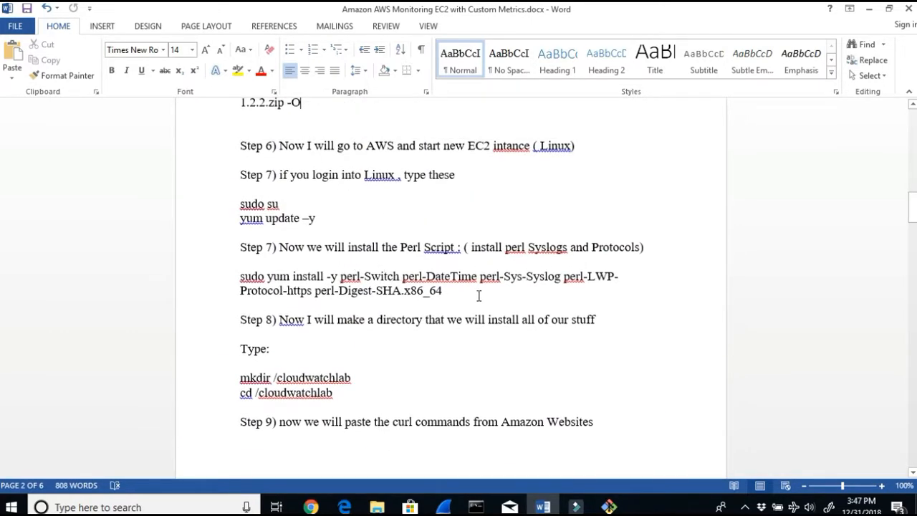
left_click_drag(468, 293, 237, 280)
key("ctrl+c")
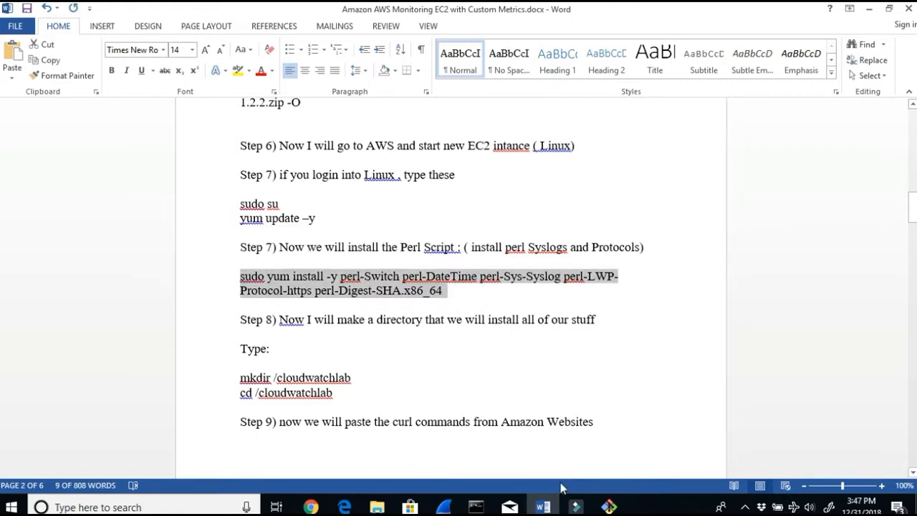
Step: Review the mon-scripts guide's download, install and IAM permission instructions for the monitoring scripts
left_click(310, 507)
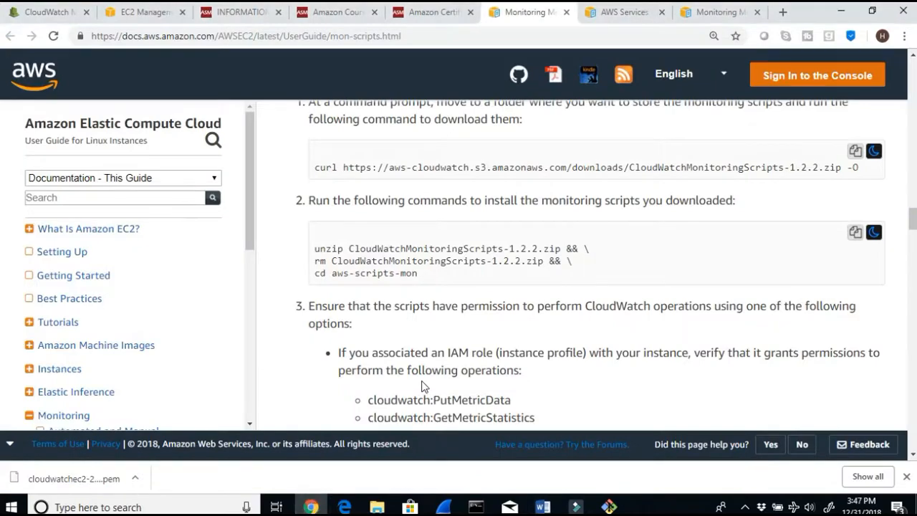
scroll(423, 386, "down", 7)
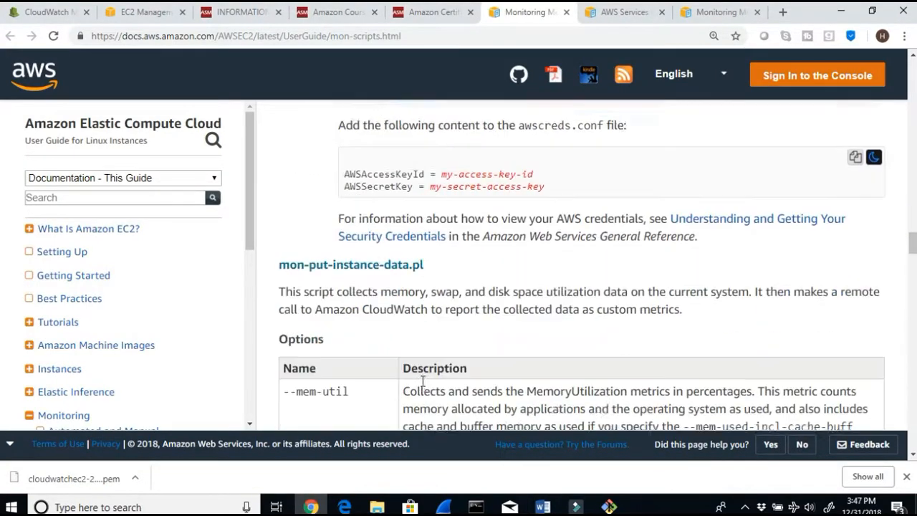
scroll(422, 387, "down", 10)
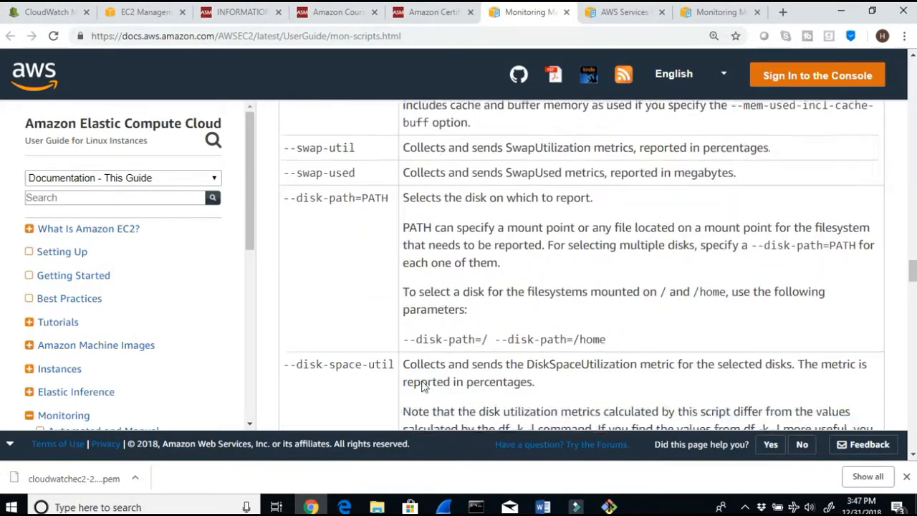
scroll(423, 384, "up", 15)
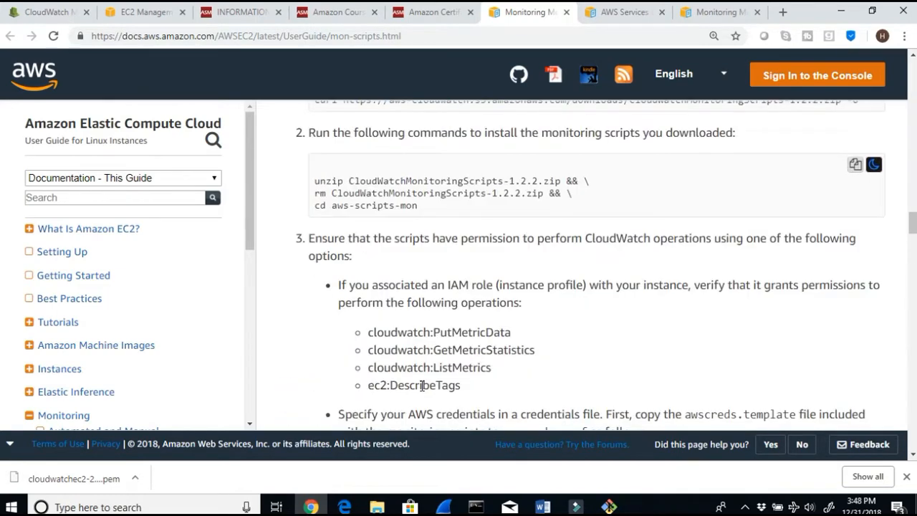
scroll(422, 387, "up", 4)
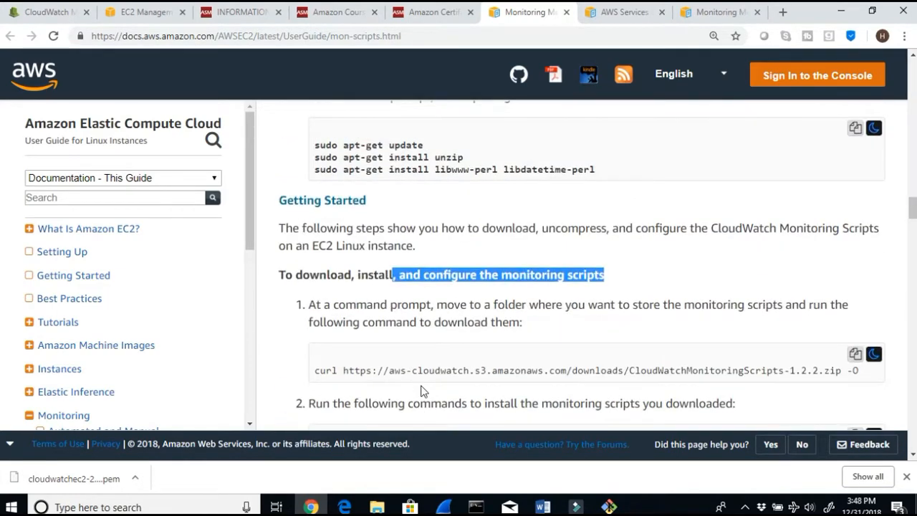
scroll(422, 390, "up", 3)
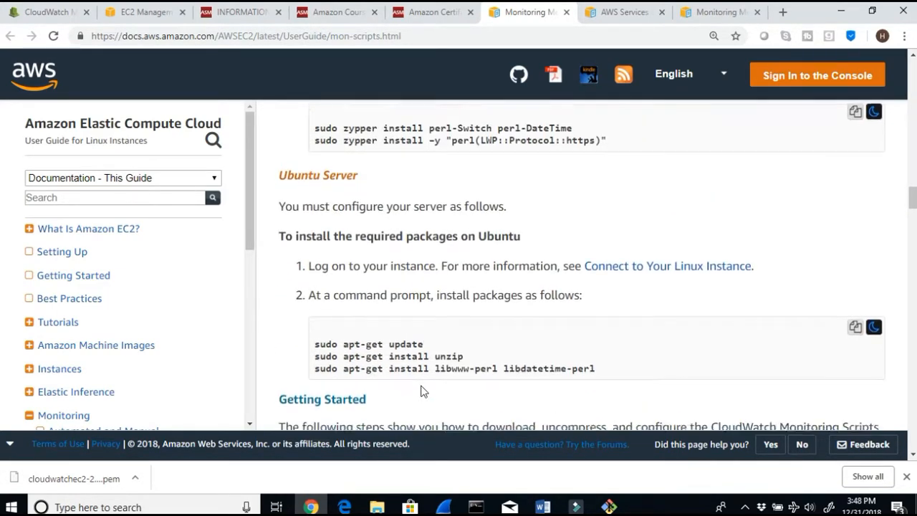
scroll(423, 387, "down", 4)
scroll(422, 387, "down", 1)
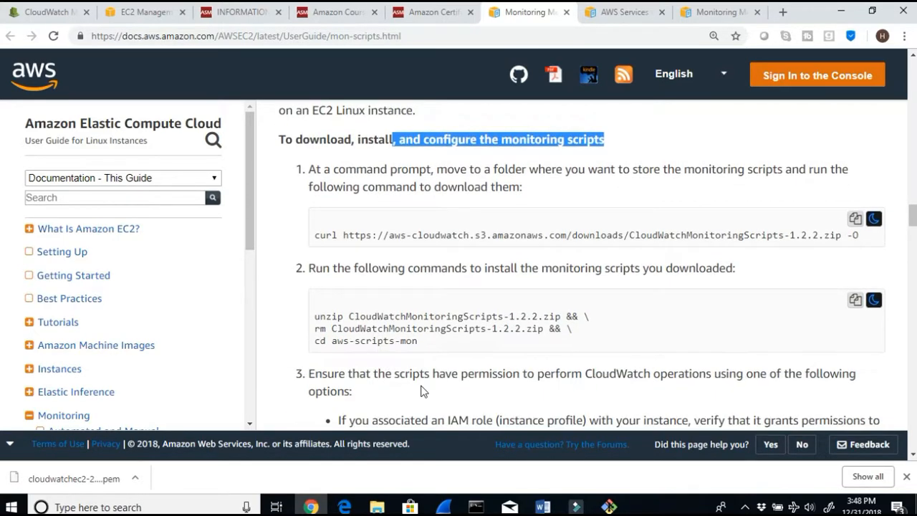
Step: Paste and run the Perl package install command in the instance's root shell
left_click(841, 12)
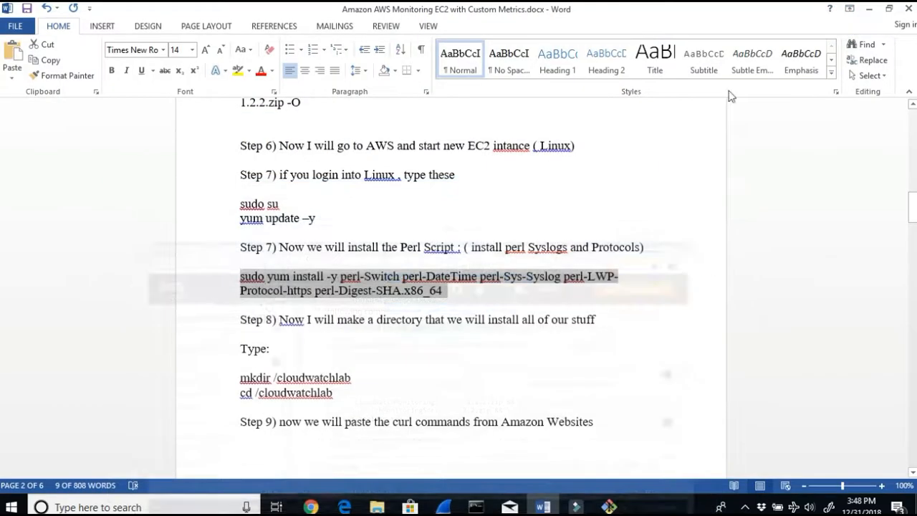
left_click(608, 506)
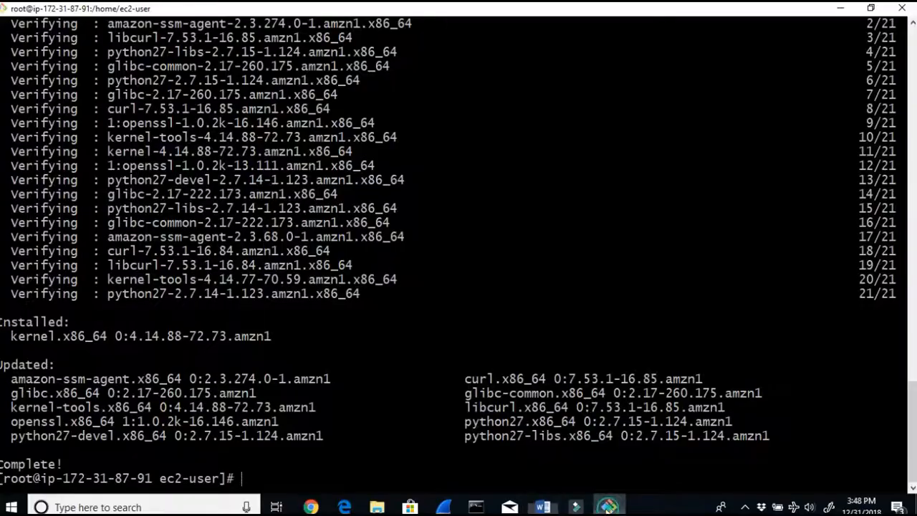
key("Return")
key("Return")
key("Return")
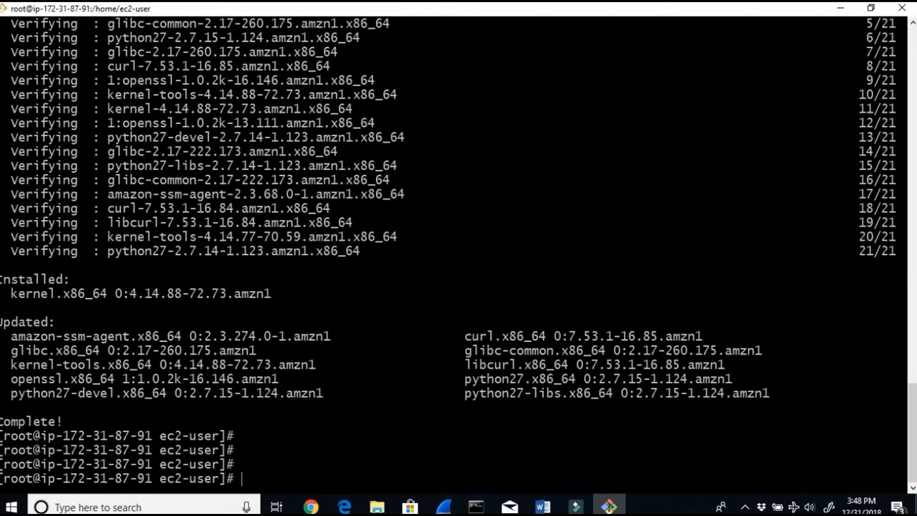
right_click(319, 446)
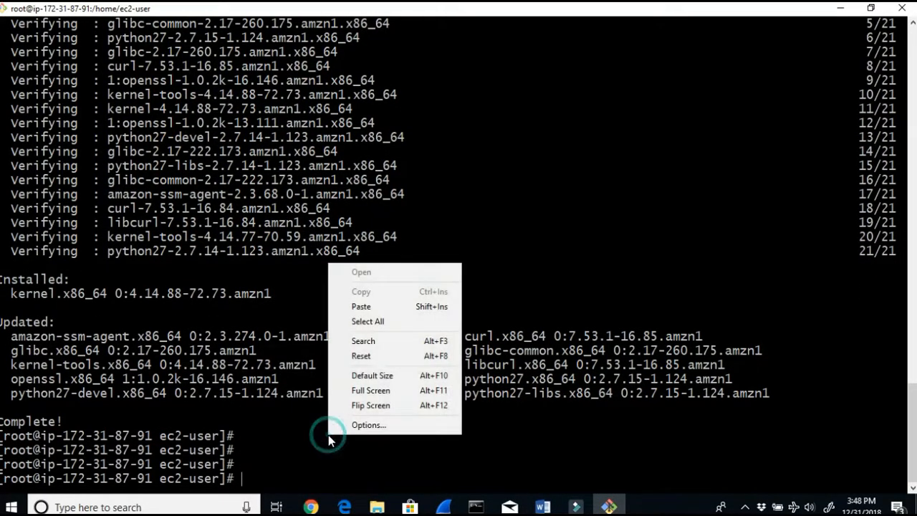
left_click(405, 307)
key("Return")
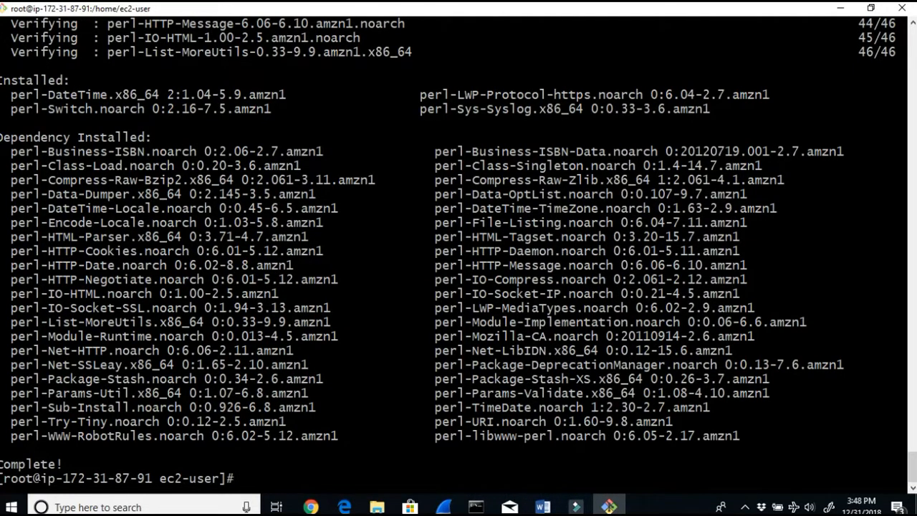
Step: Select the mkdir /cloudwatchlab line in the lab guide and paste the copied command over it
left_click(542, 507)
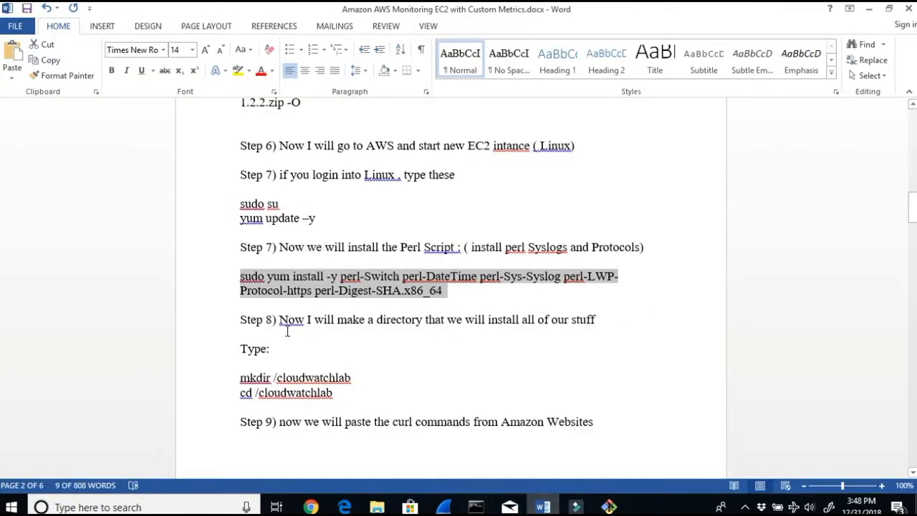
left_click_drag(281, 320, 633, 326)
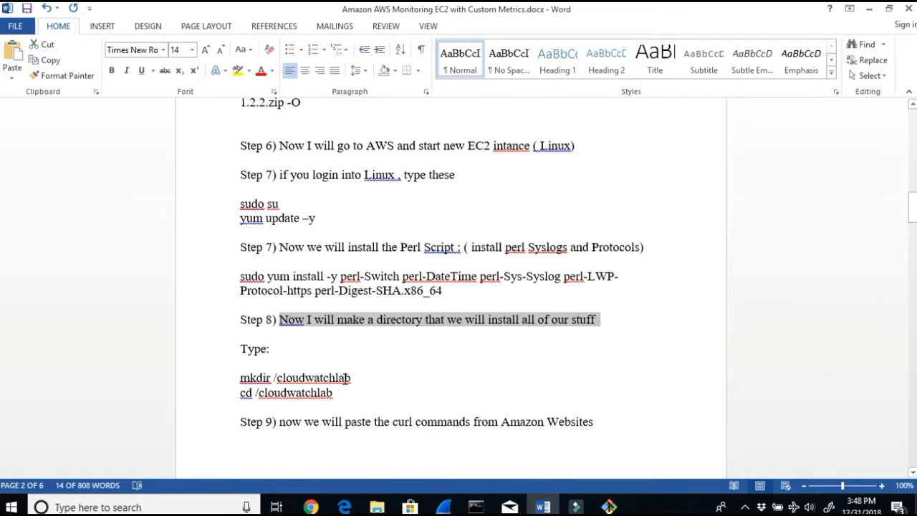
left_click_drag(353, 378, 242, 379)
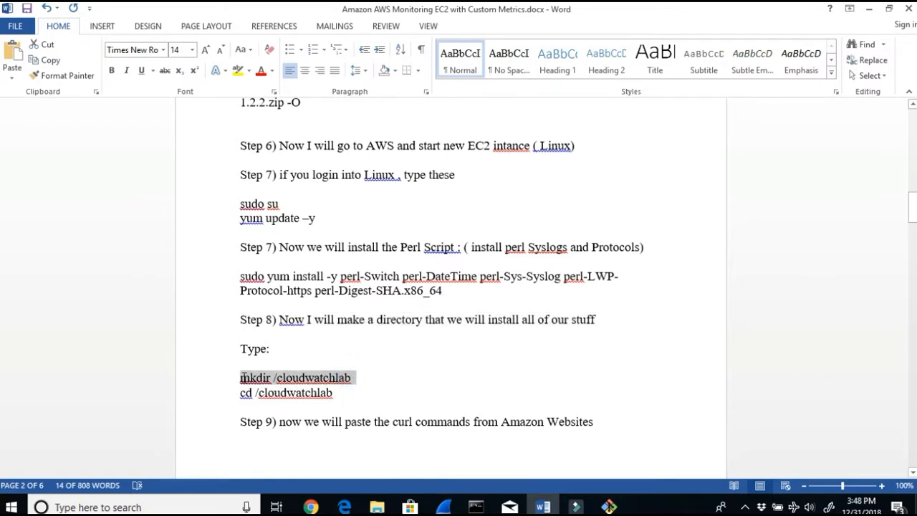
key("ctrl+v")
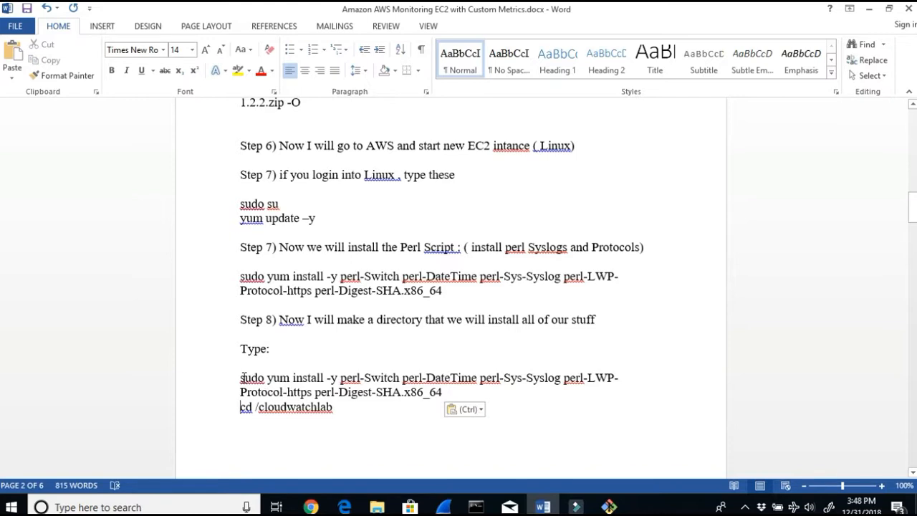
Step: Undo the last paste in the lab guide
key("ctrl+z")
key("ctrl+c")
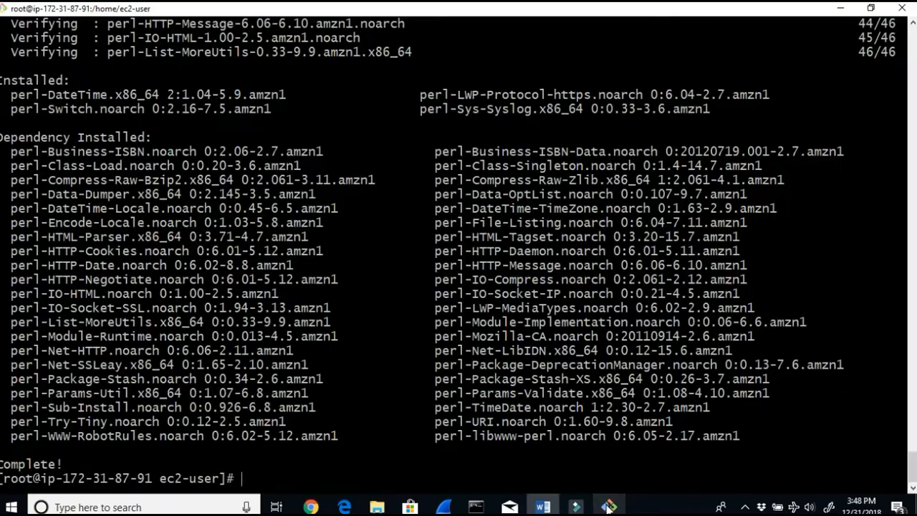
Step: Create the /cloudwatchlab directory in the instance's root shell with the pasted mkdir command
left_click(609, 507)
key("Return")
key("Return")
key("Return")
key("Return")
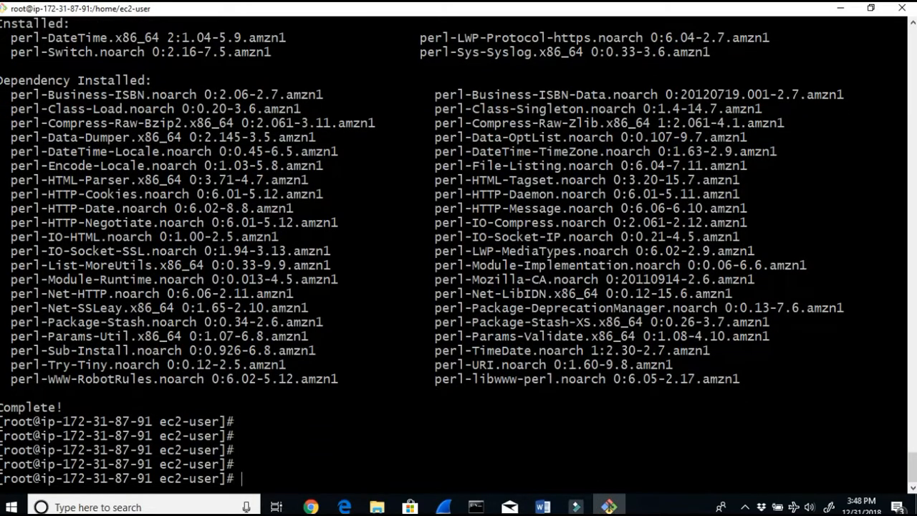
right_click(302, 310)
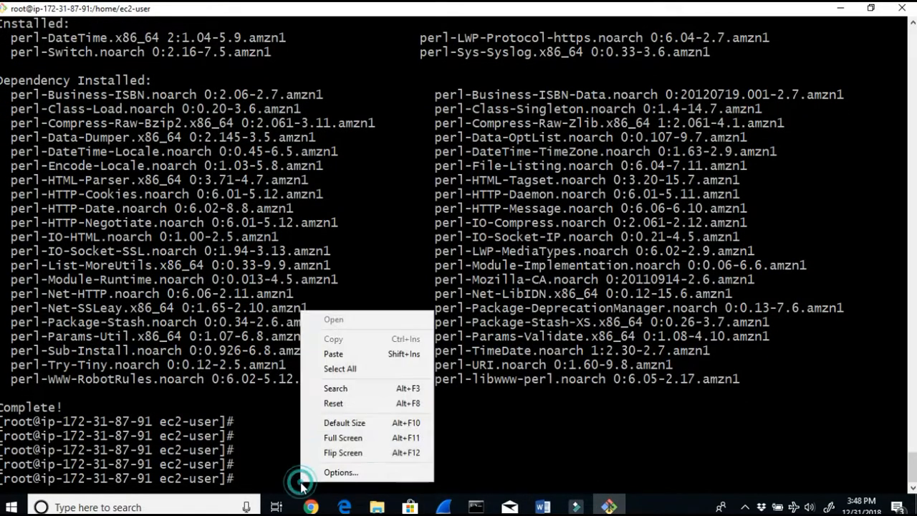
left_click(365, 353)
key("Return")
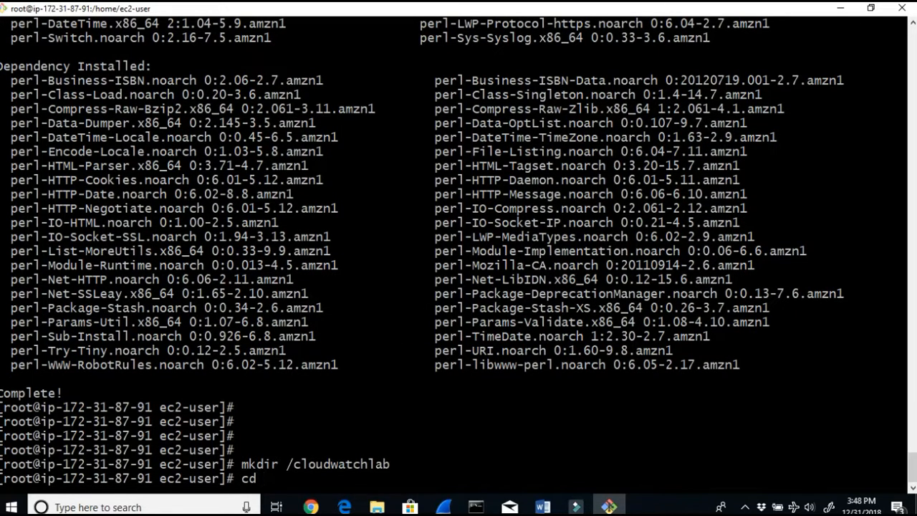
Step: Change into /cloudwatchlab and list its contents
type("cd /cl")
key("Tab")
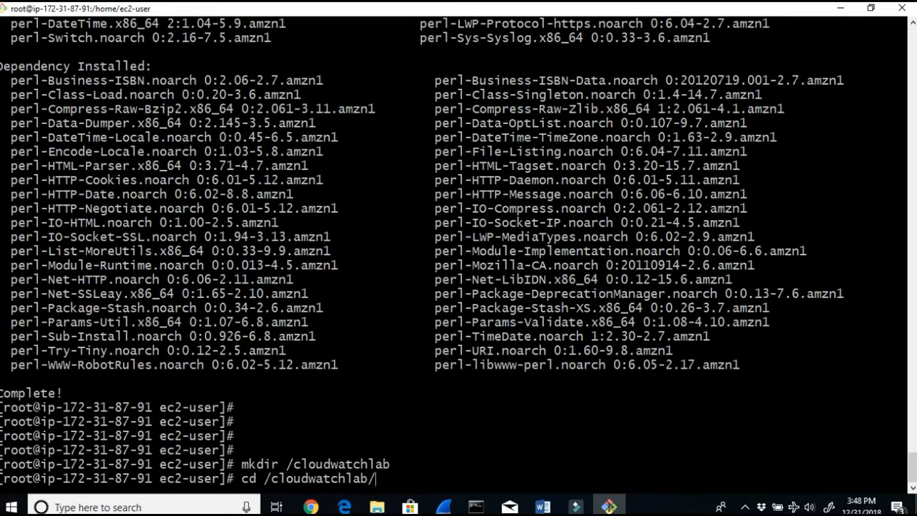
key("Return")
key("Return")
key("Return")
key("Return")
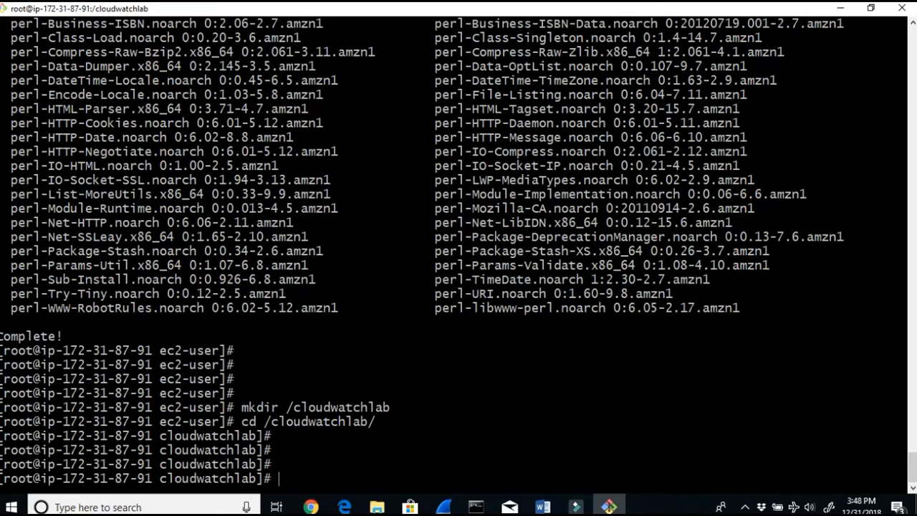
type("ls")
key("Return")
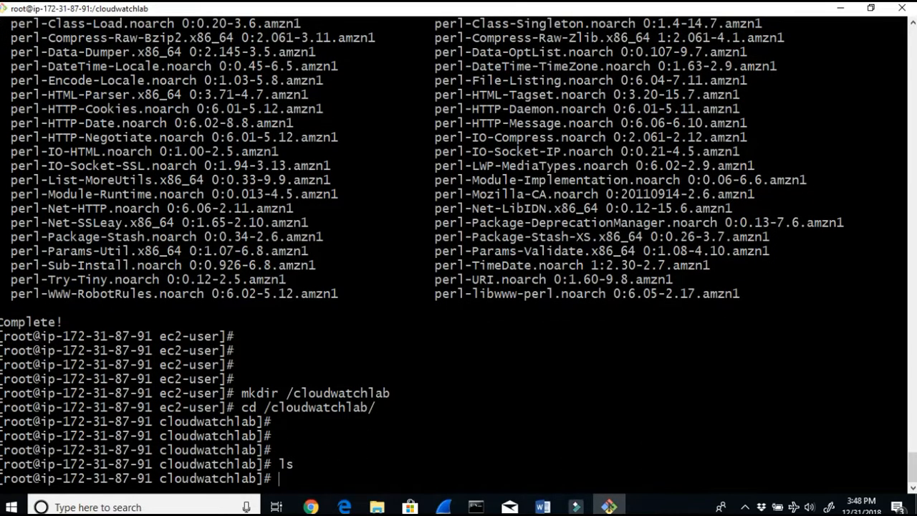
Step: Review the lab guide's step 9 and the mon-scripts guide's curl download command for the monitoring scripts
left_click_drag(895, 464, 5, 464)
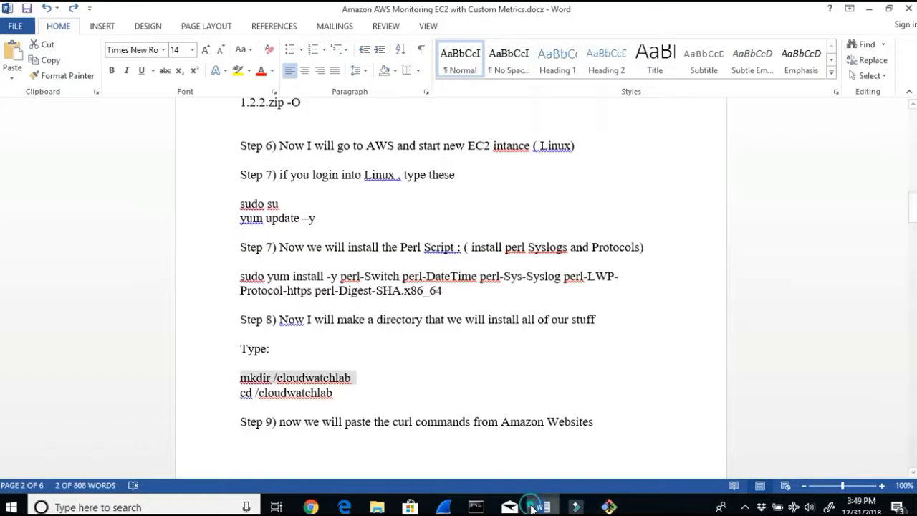
left_click(542, 507)
left_click_drag(322, 422, 588, 424)
scroll(585, 423, "down", 7)
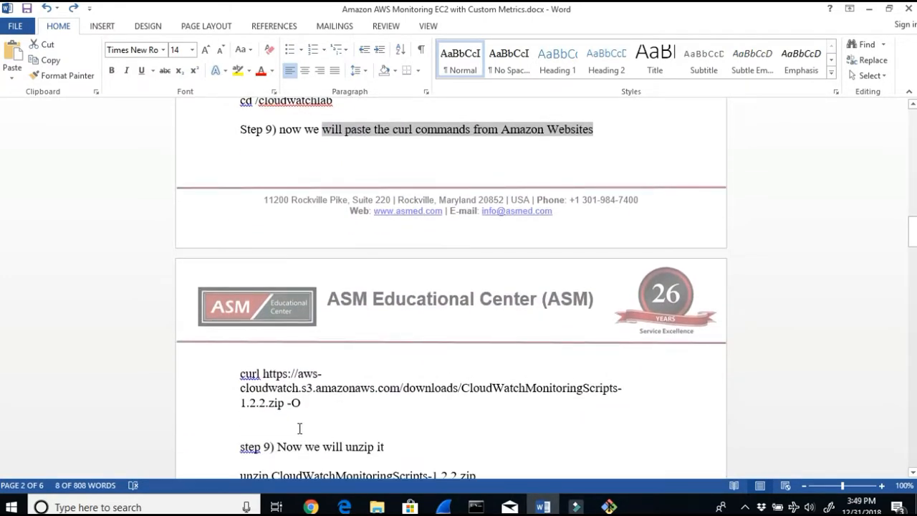
left_click(311, 507)
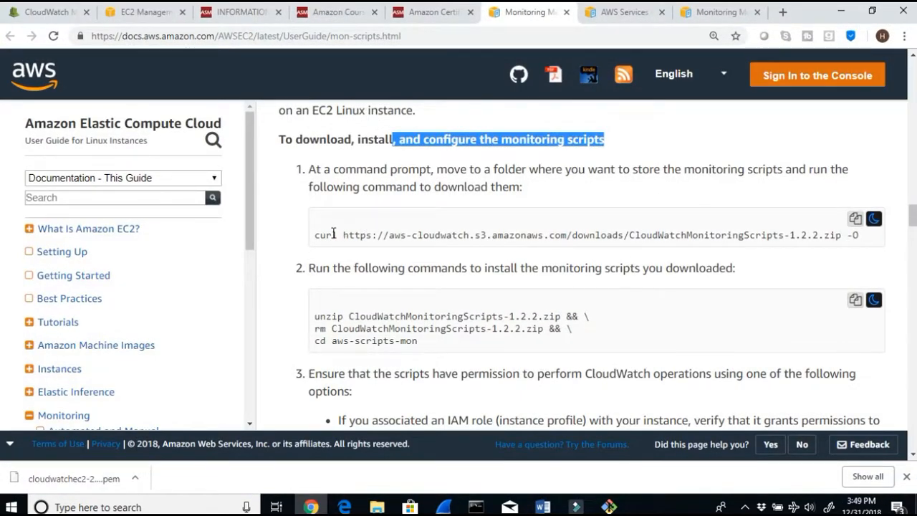
left_click_drag(353, 171, 820, 184)
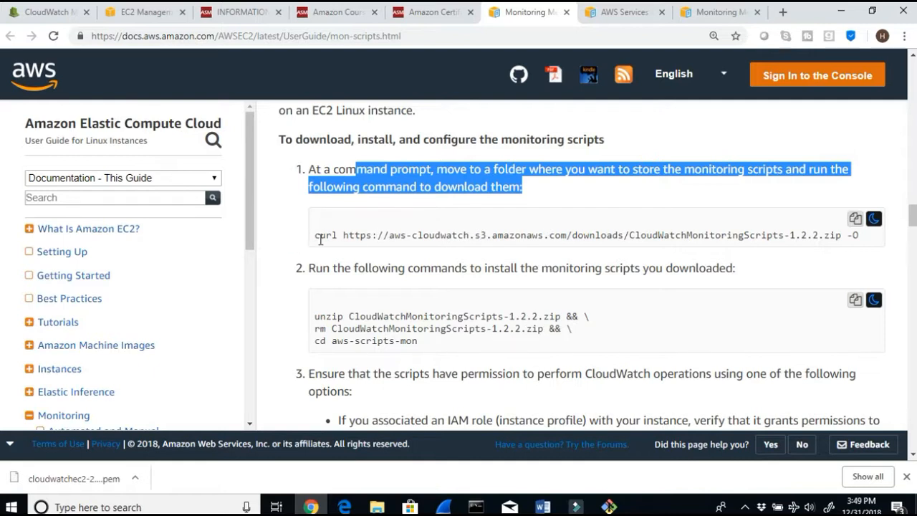
left_click_drag(315, 237, 845, 237)
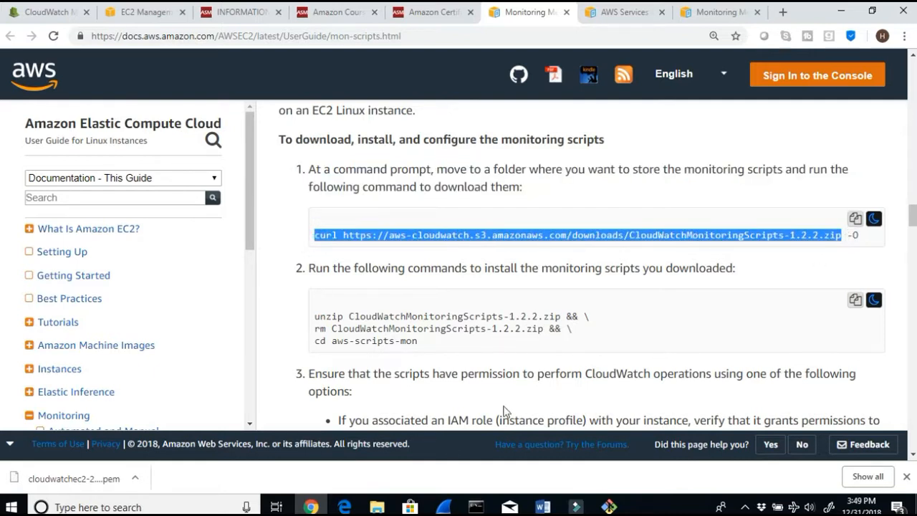
Step: Copy the curl download command for CloudWatchMonitoringScripts-1.2.2.zip from the lab guide
left_click(542, 506)
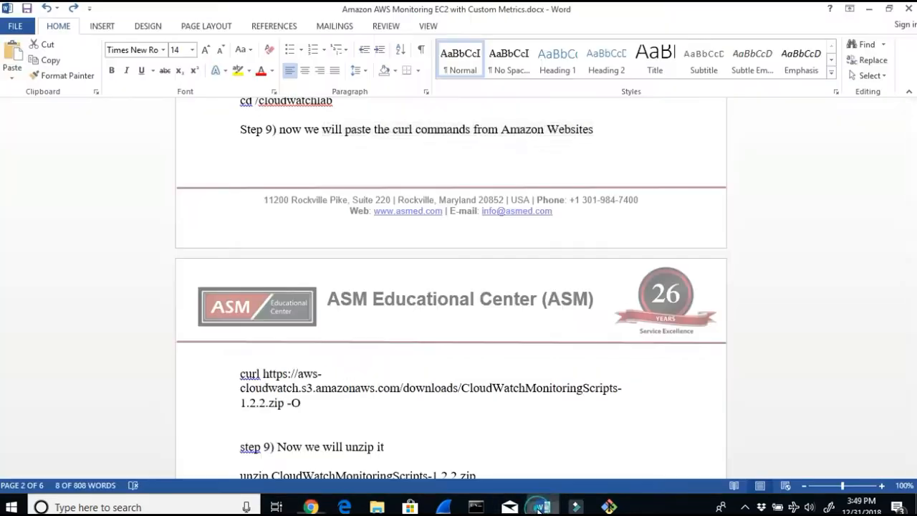
scroll(419, 454, "down", 1)
scroll(420, 454, "up", 2)
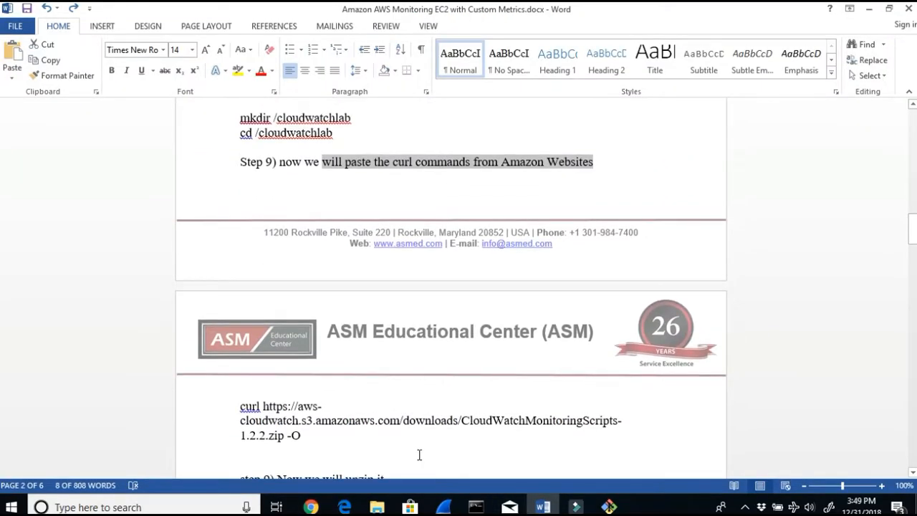
scroll(420, 454, "down", 2)
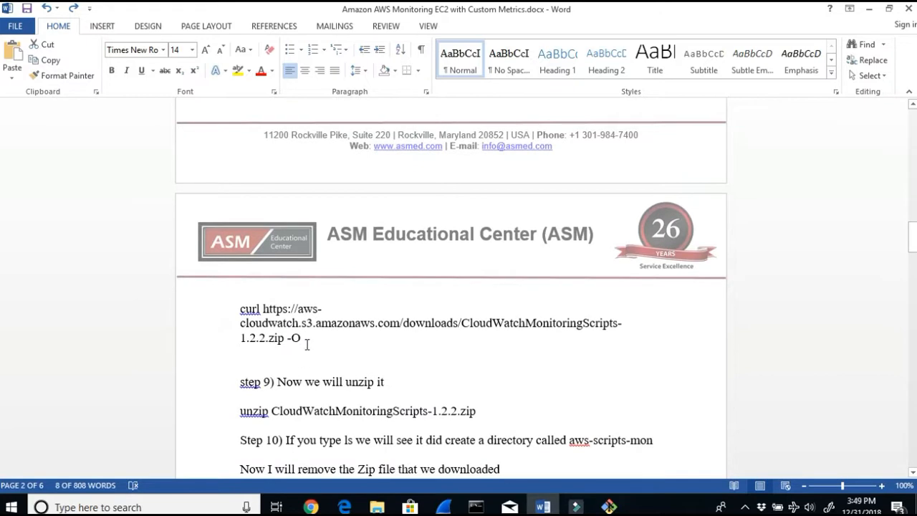
left_click_drag(306, 344, 243, 319)
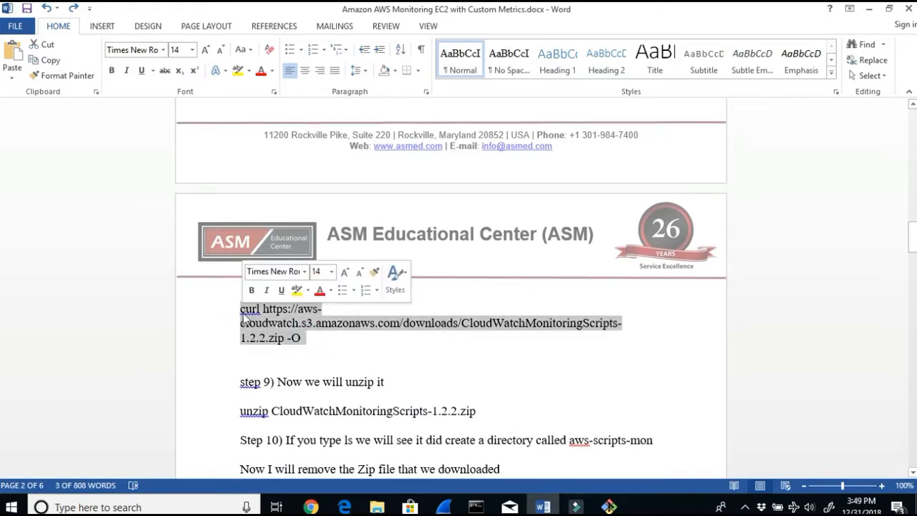
key("ctrl+c")
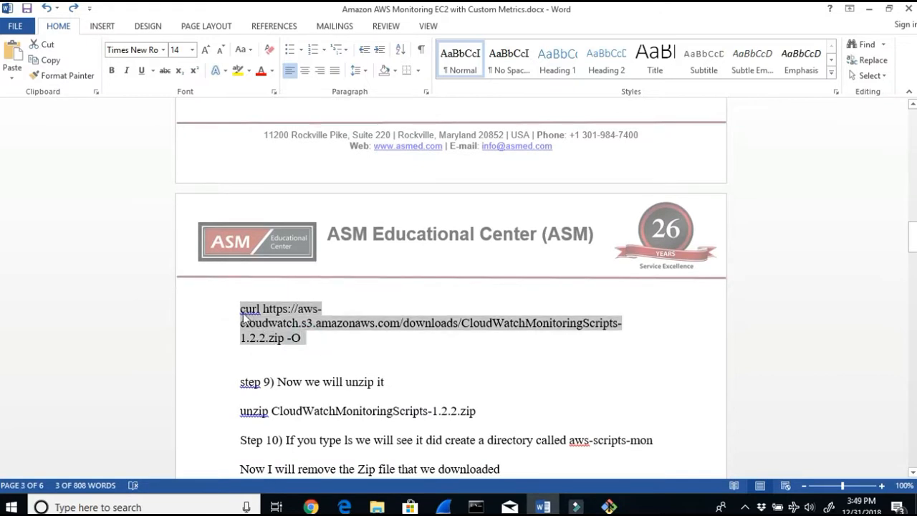
Step: Clear the terminal, run the pasted curl command to download the monitoring scripts zip, and list the folder
left_click(609, 506)
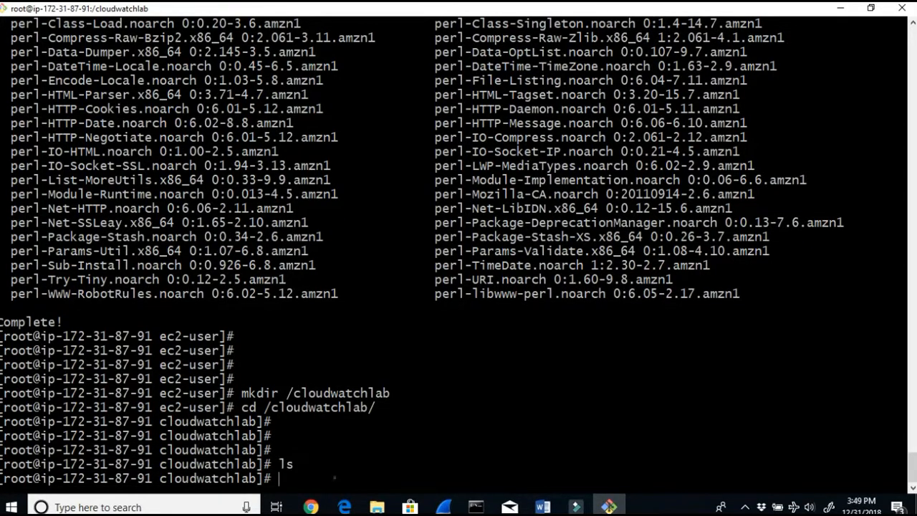
left_click(372, 466)
type("clear")
key("Return")
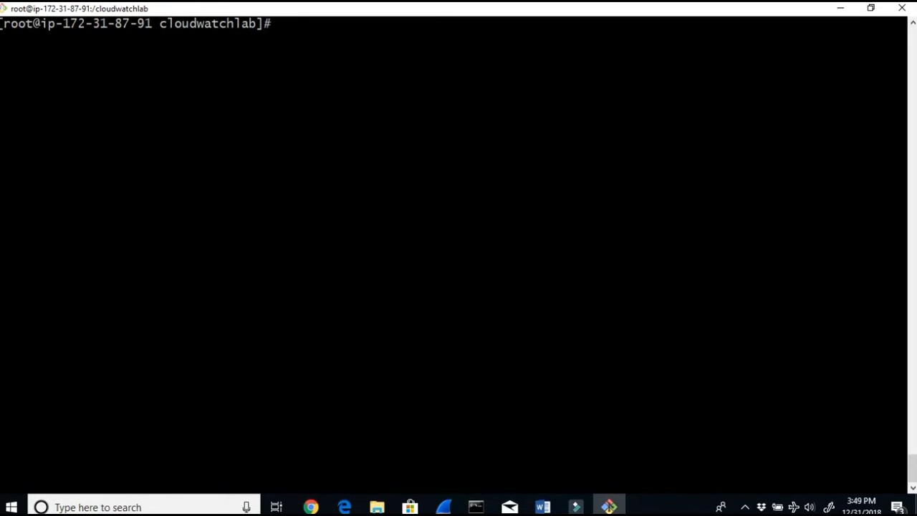
right_click(552, 198)
left_click(595, 242)
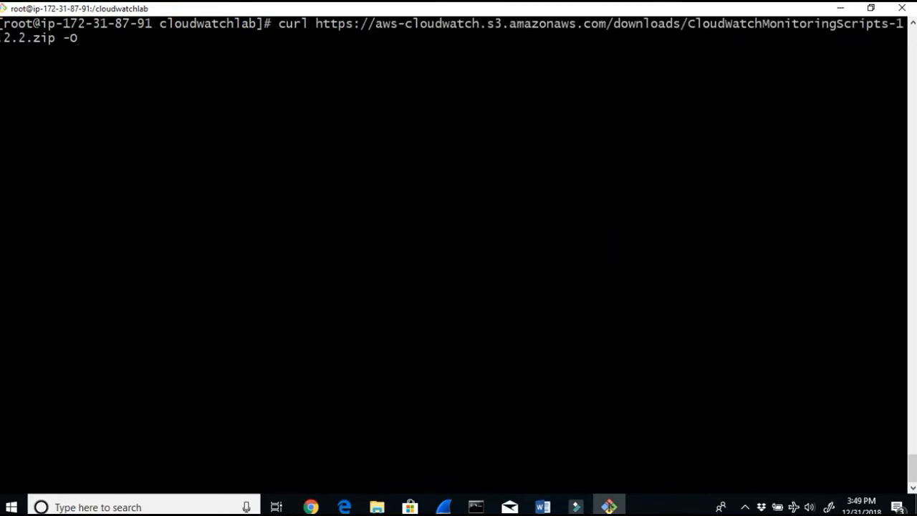
key("Return")
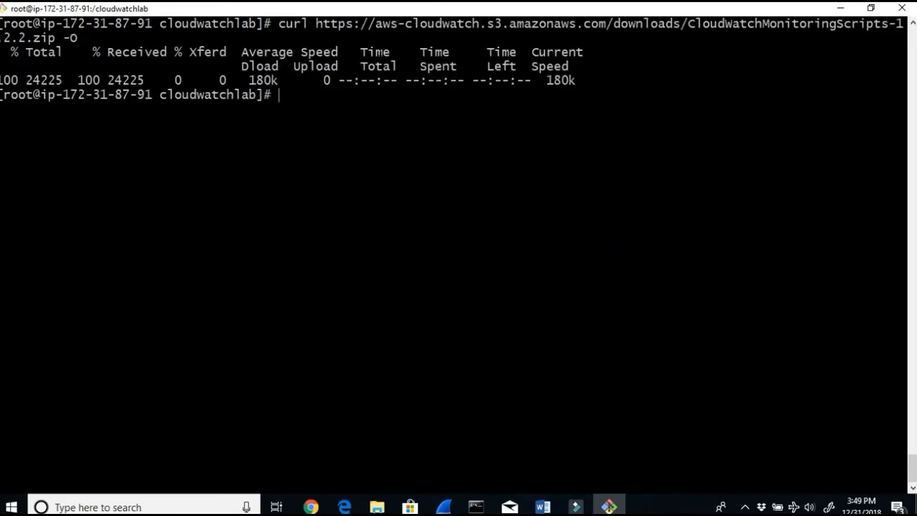
key("Return")
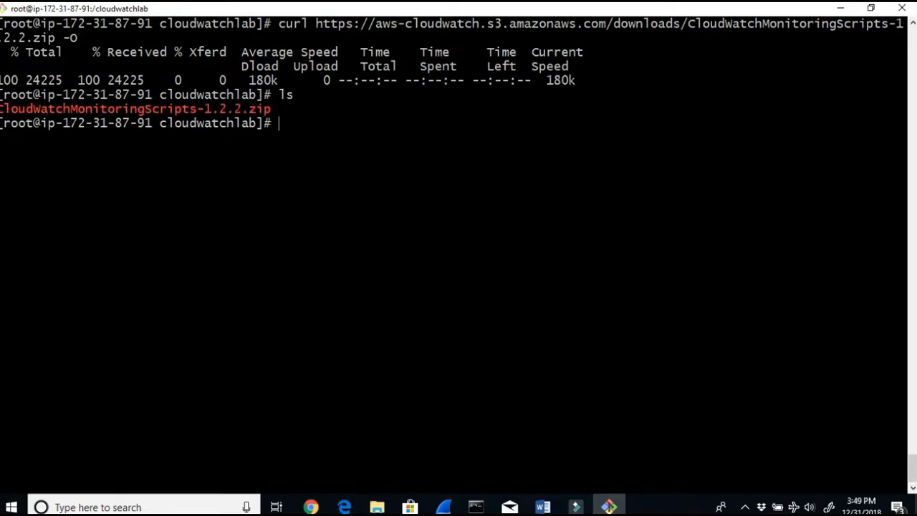
left_click_drag(904, 109, 2, 109)
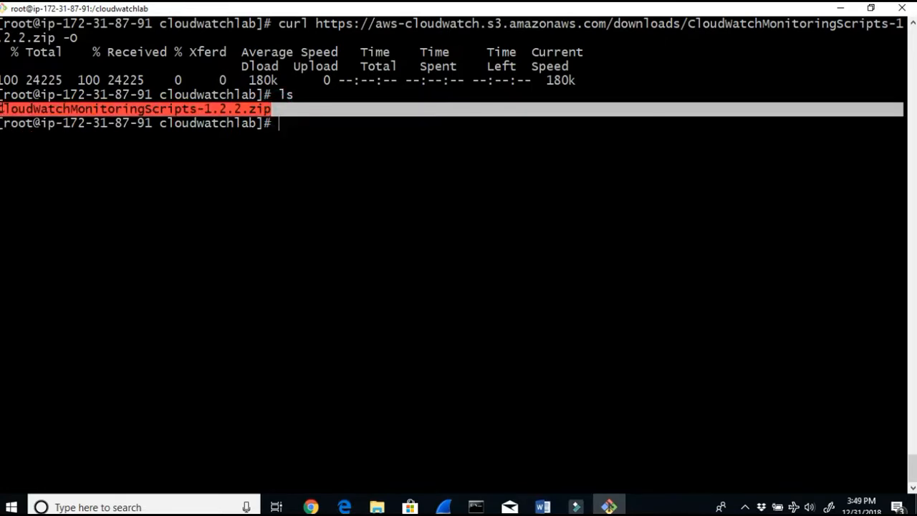
Step: Unzip CloudWatchMonitoringScripts-1.2.2.zip in /cloudwatchlab, following the lab guide's unzip step
left_click(542, 507)
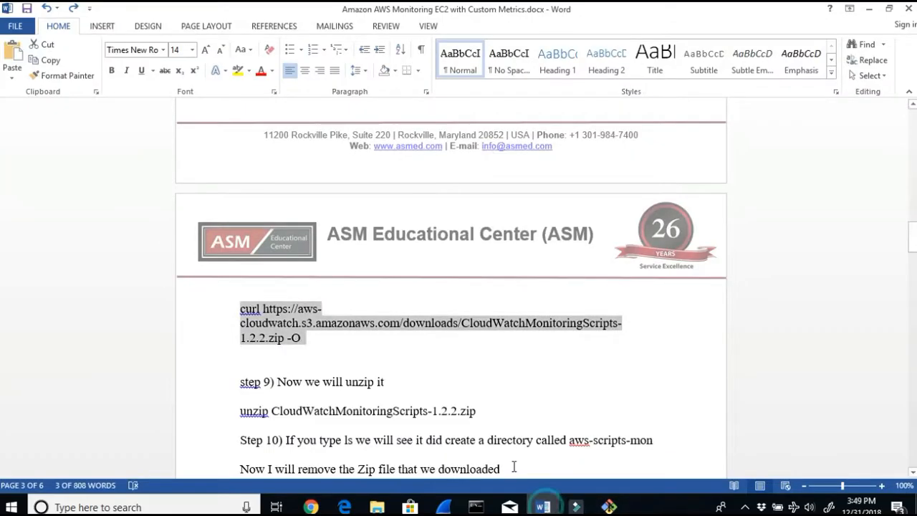
left_click_drag(305, 437, 611, 443)
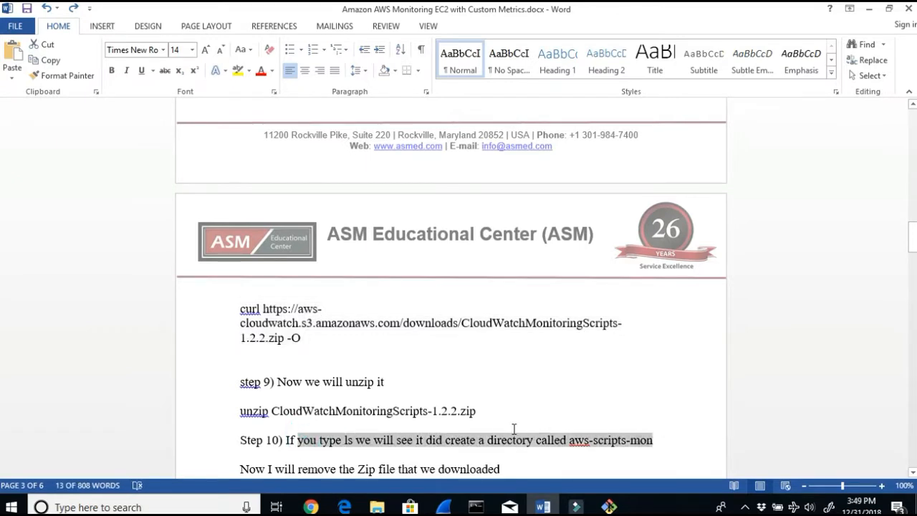
left_click_drag(384, 379, 305, 381)
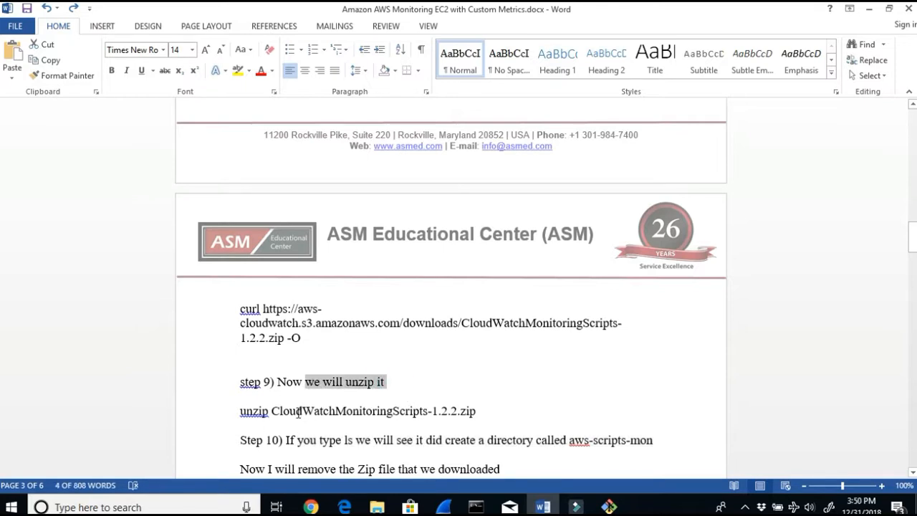
left_click(609, 507)
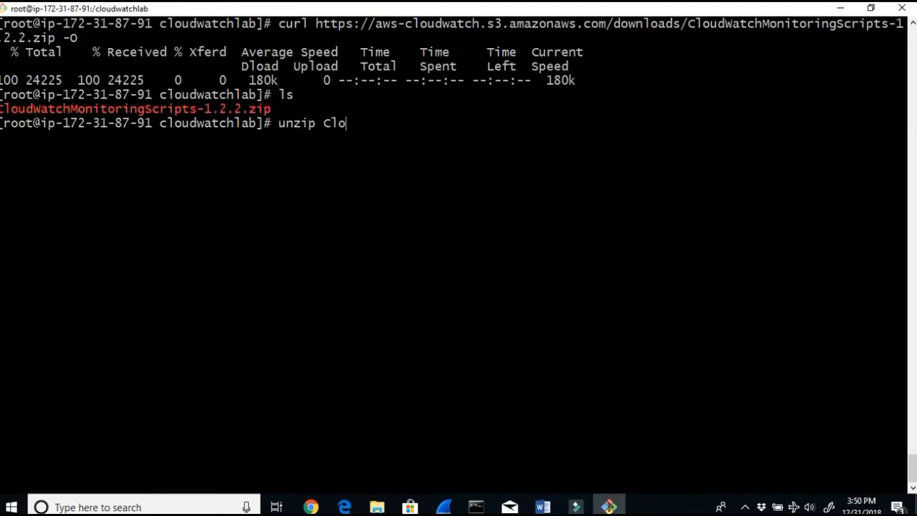
type("unzip Clo")
key("Tab")
key("Return")
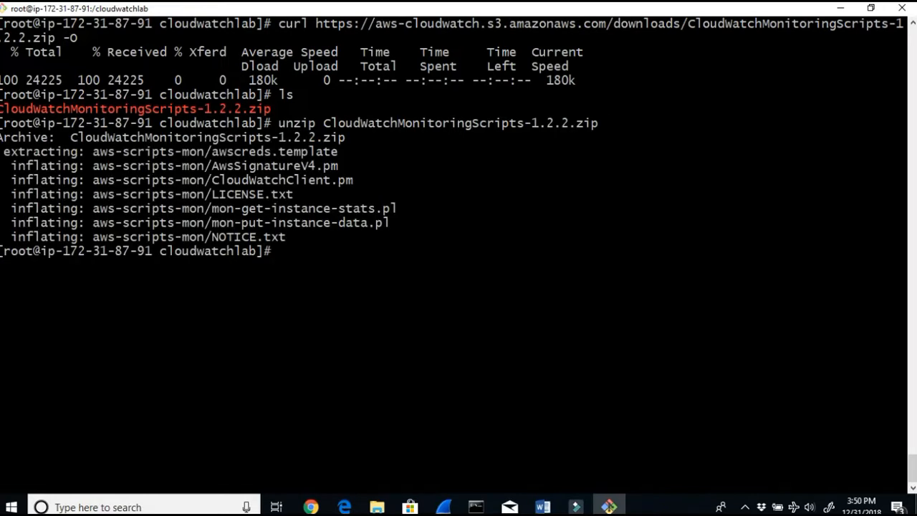
Step: List the /cloudwatchlab folder contents after extraction
left_click_drag(407, 222, 18, 136)
double_click(278, 255)
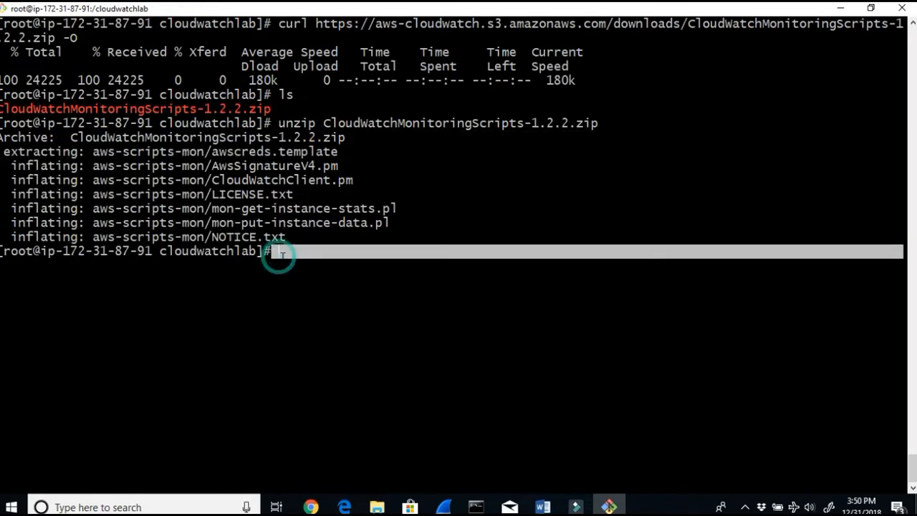
type("ls")
key("Return")
key("Return")
key("Return")
key("Return")
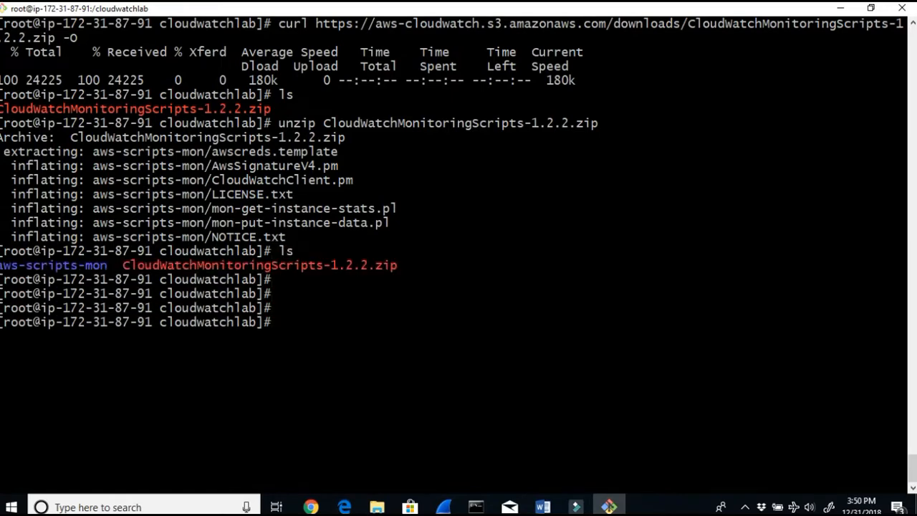
double_click(100, 265)
left_click_drag(100, 265, 2, 265)
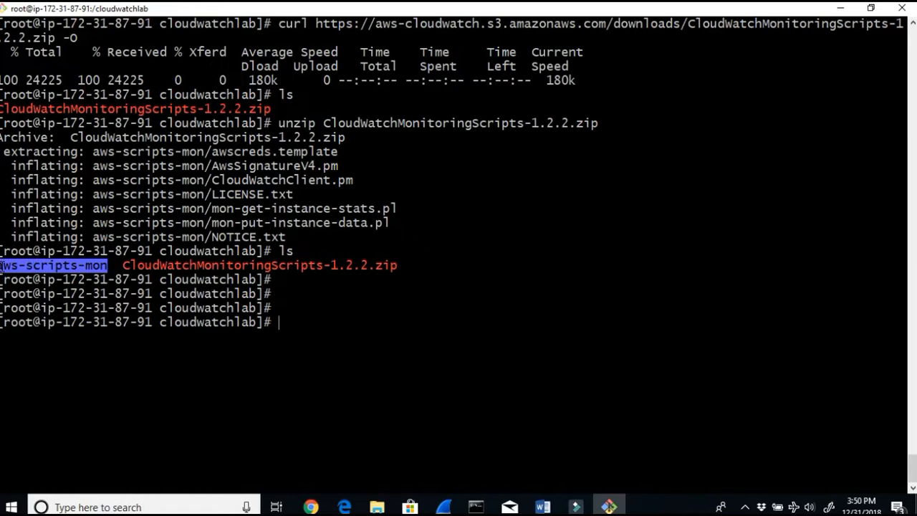
left_click_drag(116, 265, 397, 265)
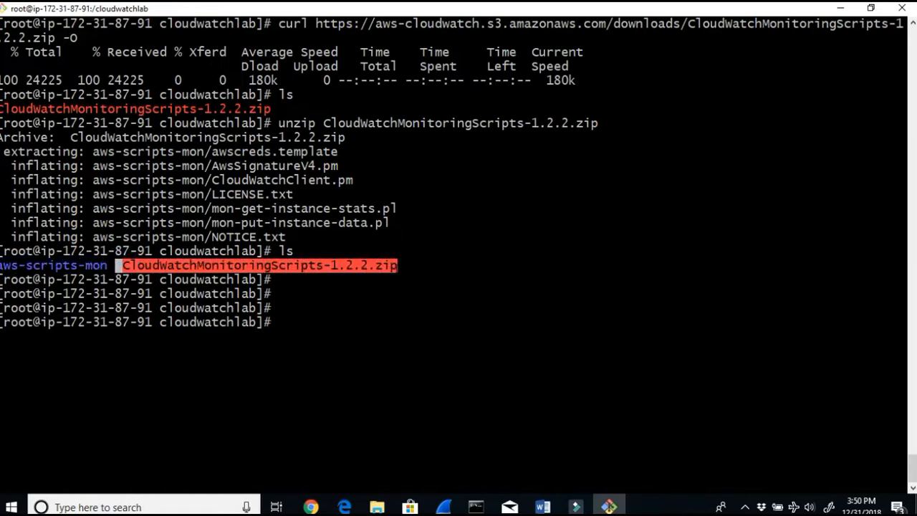
Step: Review the lab guide's steps for removing the downloaded zip file
left_click(542, 507)
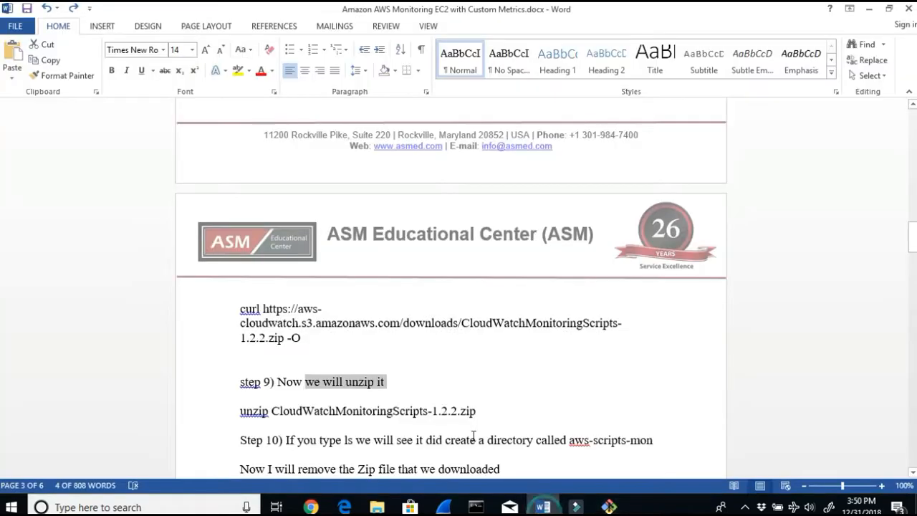
scroll(472, 436, "up", 1)
scroll(472, 435, "down", 1)
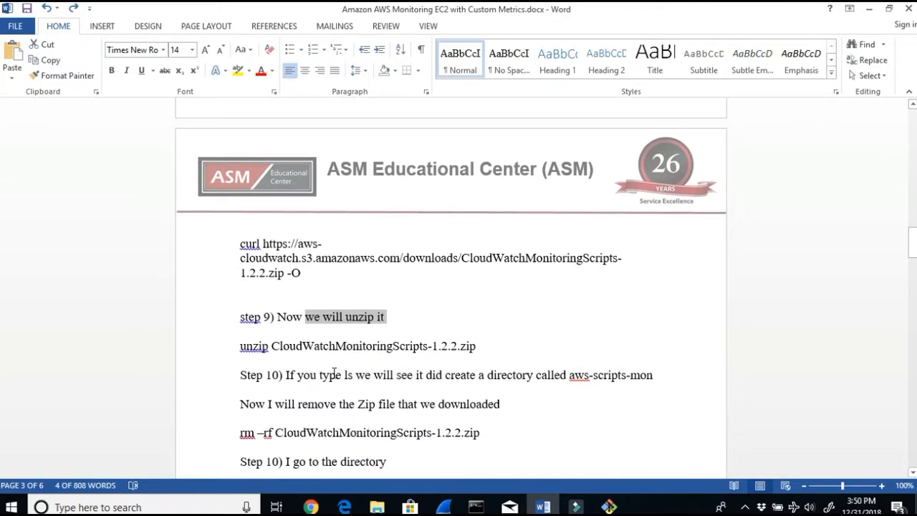
left_click_drag(334, 373, 660, 377)
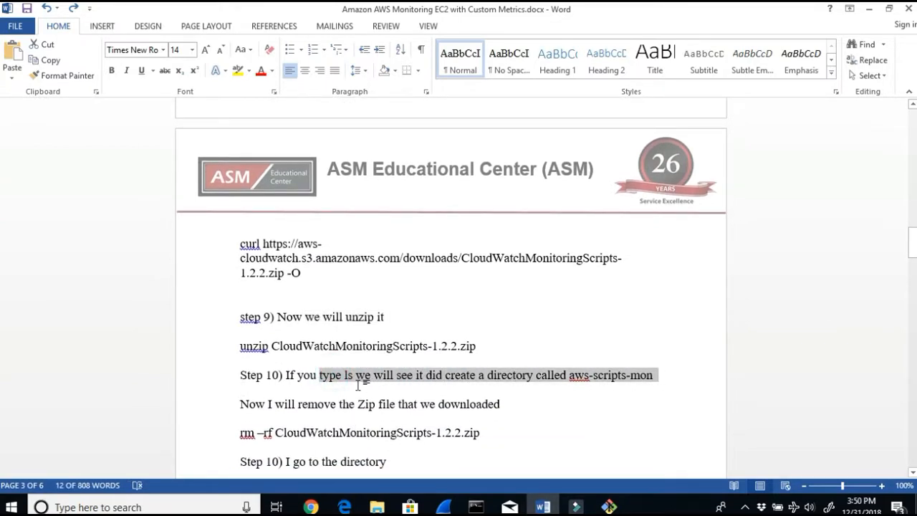
left_click_drag(334, 401, 416, 413)
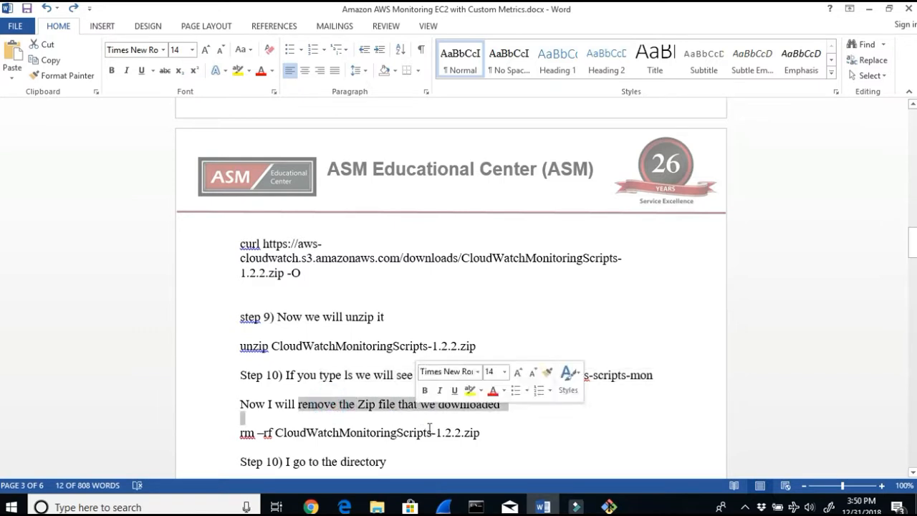
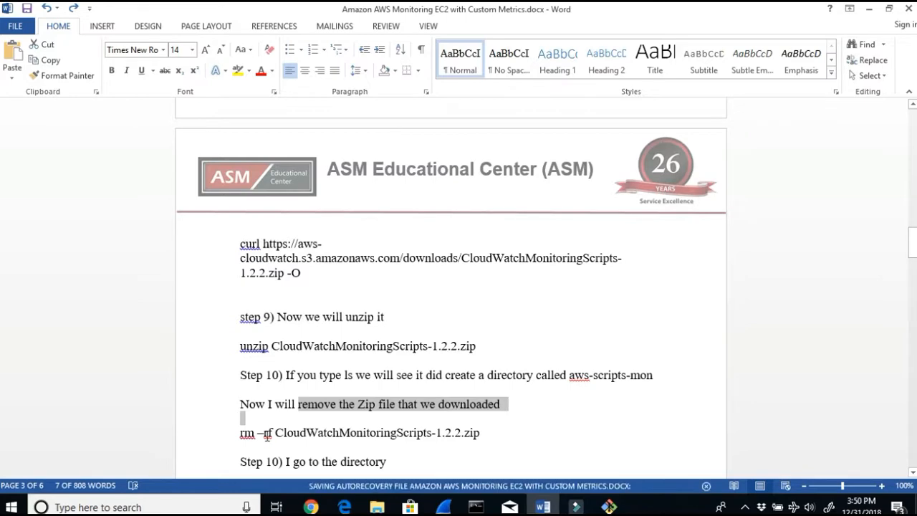
Step: Delete the downloaded CloudWatchMonitoringScripts-1.2.2.zip file from /cloudwatchlab with a forced remove
left_click(611, 507)
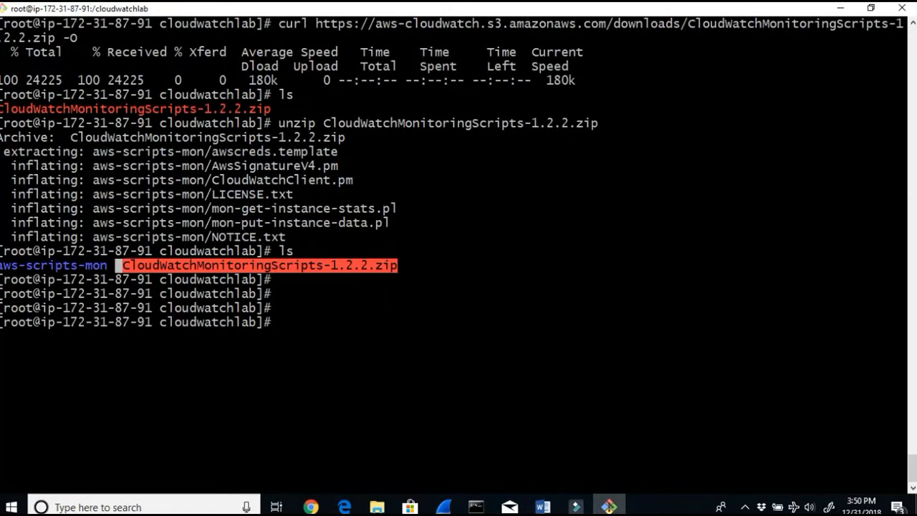
type("rm -rf")
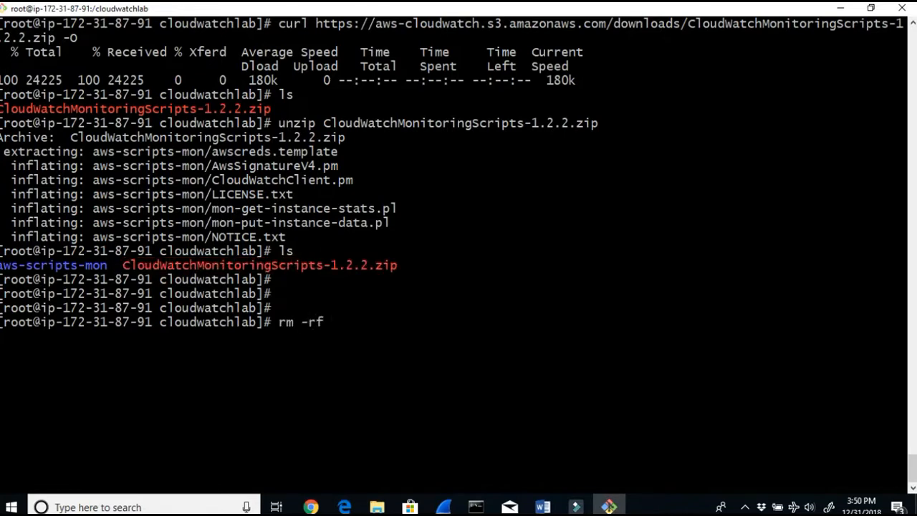
type(" Clo")
key("Tab")
key("Return")
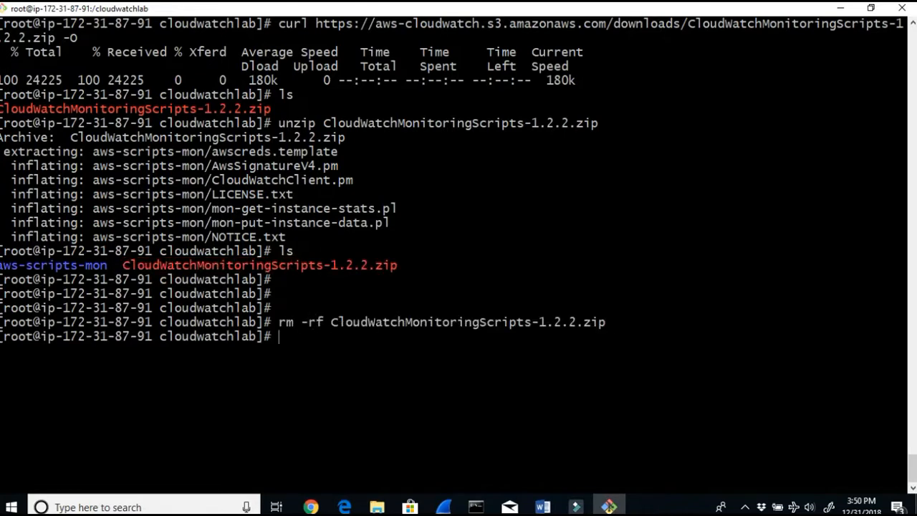
Step: List the /cloudwatchlab folder contents after removing the zip
key("Return")
key("Return")
type("l")
key("Return")
key("Return")
key("Return")
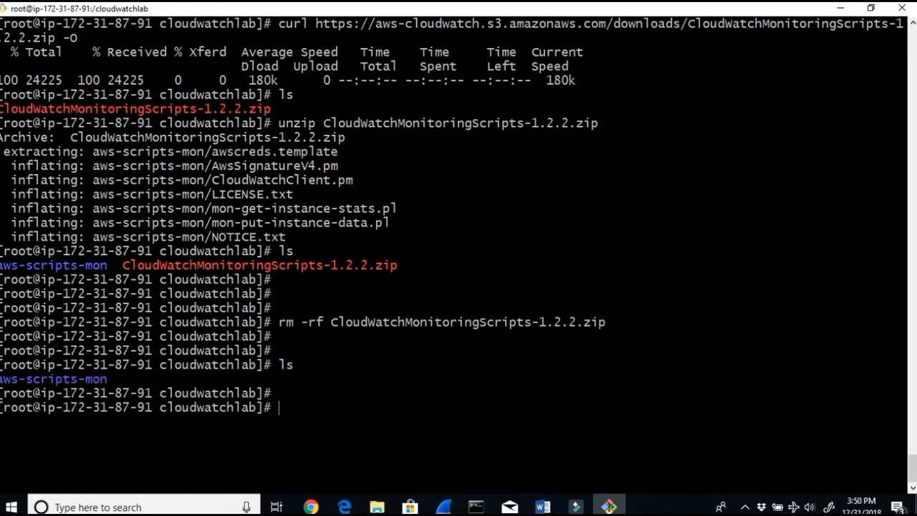
Step: Check the lab guide's next step and change into the aws-scripts-mon directory
left_click(538, 510)
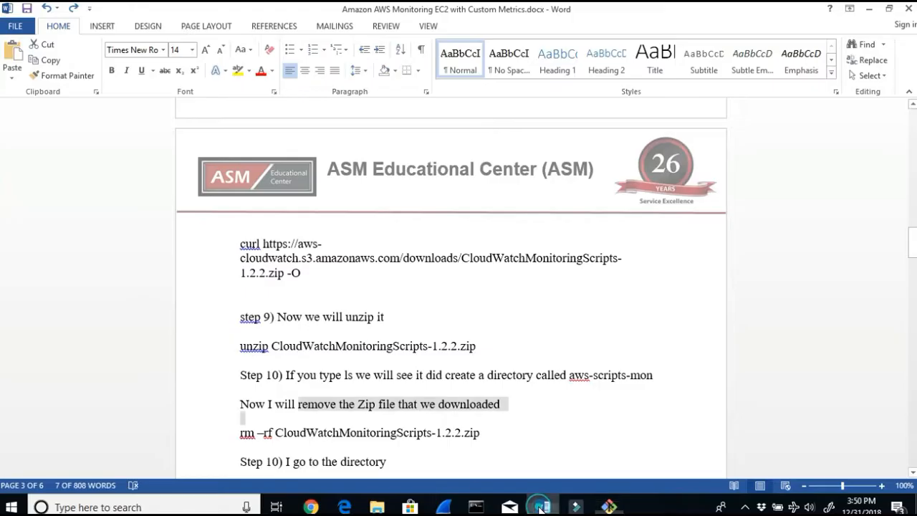
scroll(445, 450, "down", 1)
left_click_drag(401, 430, 267, 429)
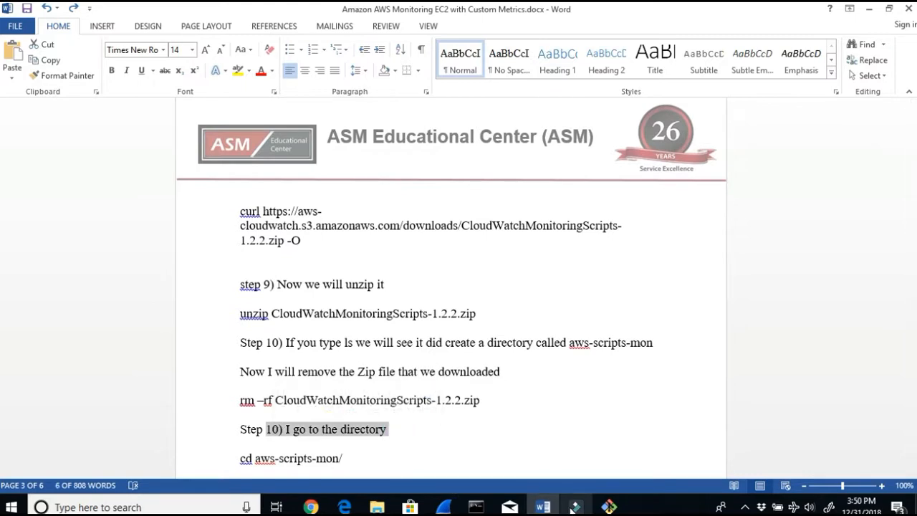
left_click(609, 506)
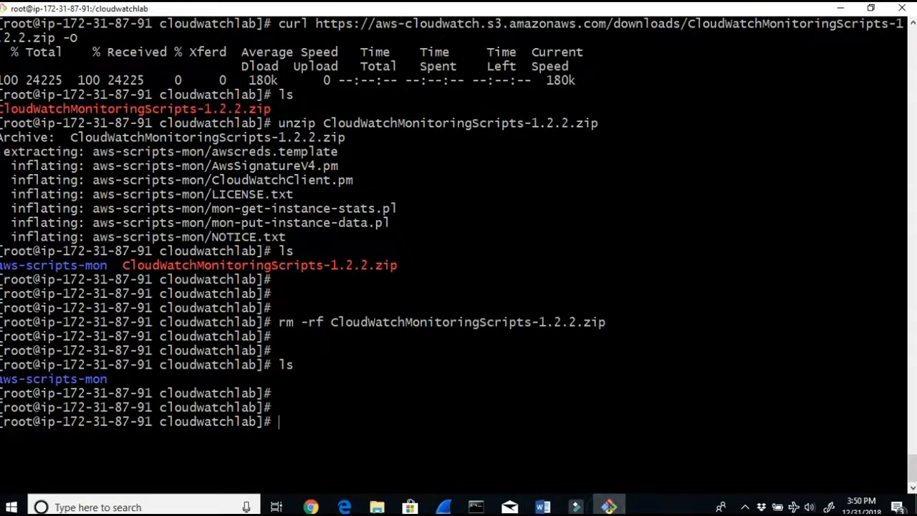
type("cd aws")
key("Tab")
key("Return")
key("Return")
key("Return")
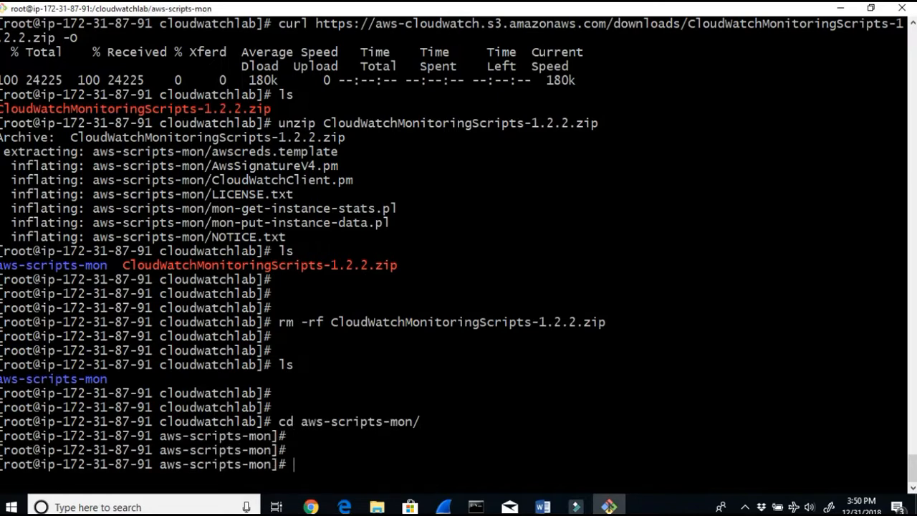
Step: List the Perl scripts and files inside aws-scripts-mon
type("ls")
key("Return")
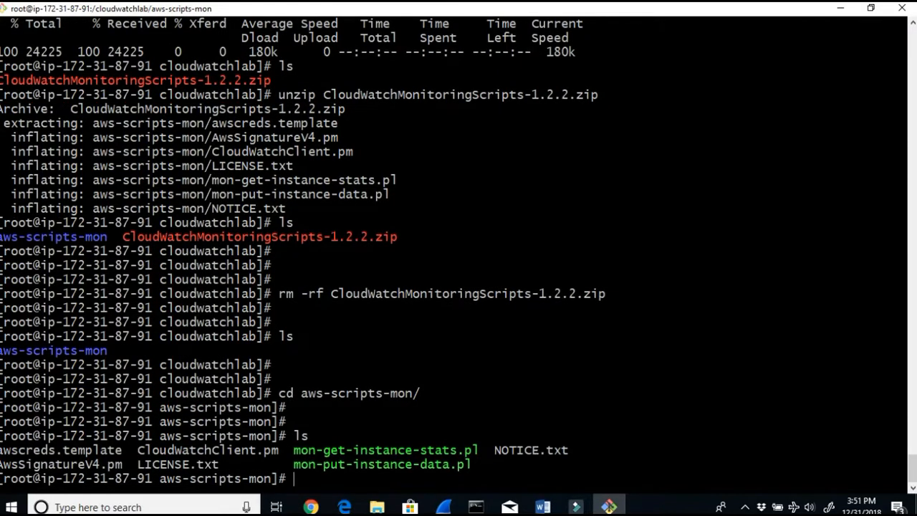
left_click_drag(473, 465, 300, 450)
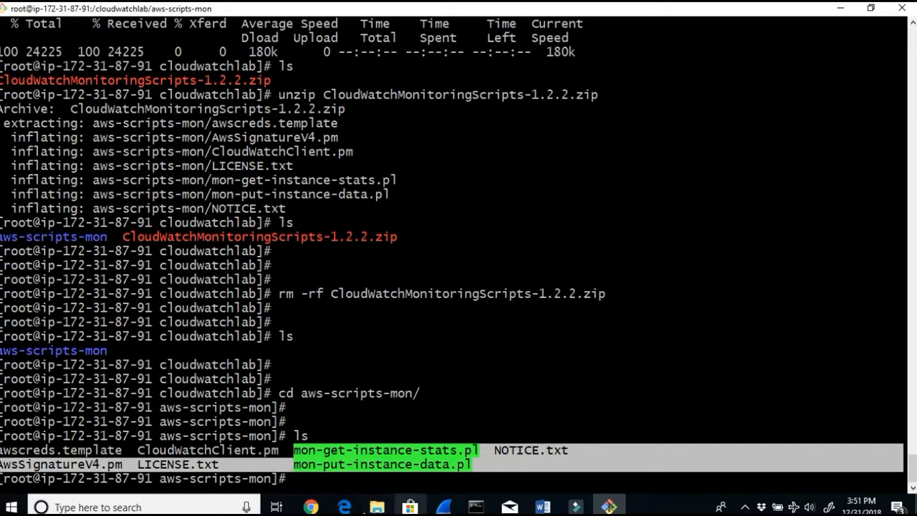
Step: Review the lab guide's notes on the Perl scripts and checking CloudWatch for memory metrics
left_click(542, 506)
scroll(394, 370, "down", 3)
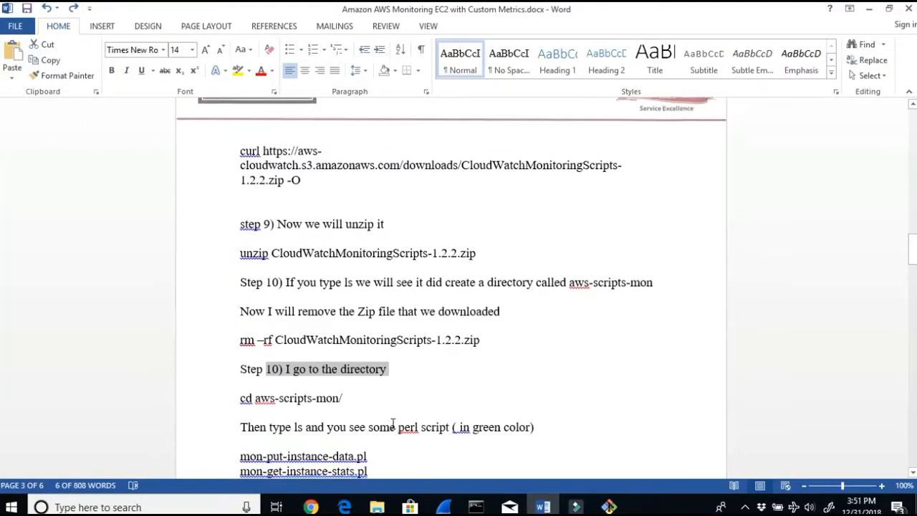
left_click(301, 356)
left_click_drag(320, 356, 546, 361)
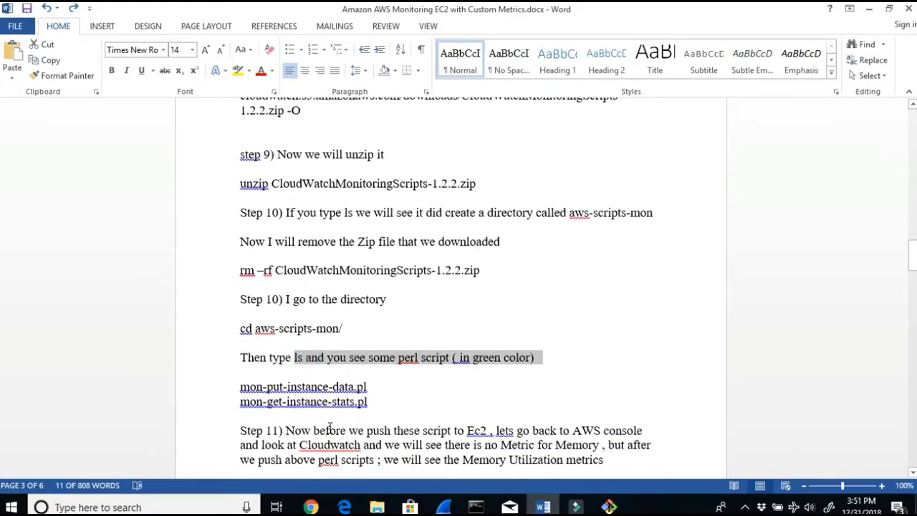
left_click_drag(313, 431, 434, 439)
left_click_drag(328, 386, 240, 387)
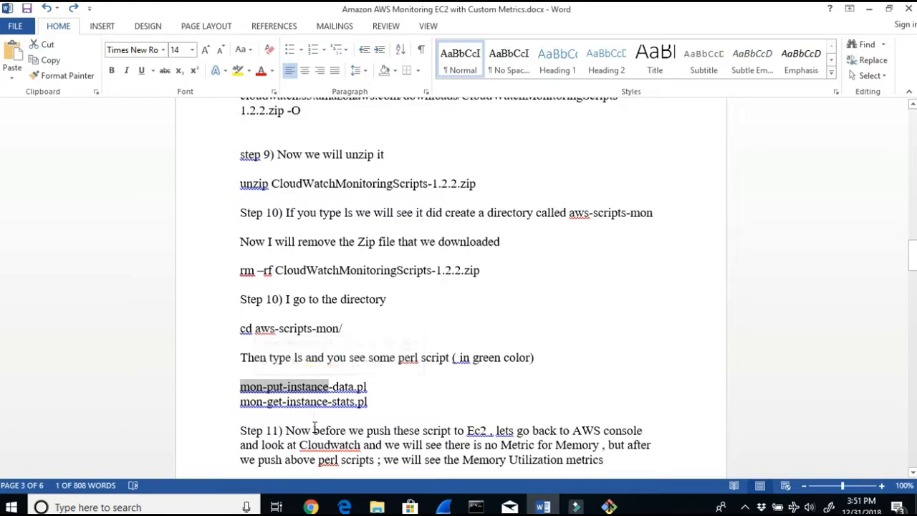
left_click_drag(313, 430, 648, 437)
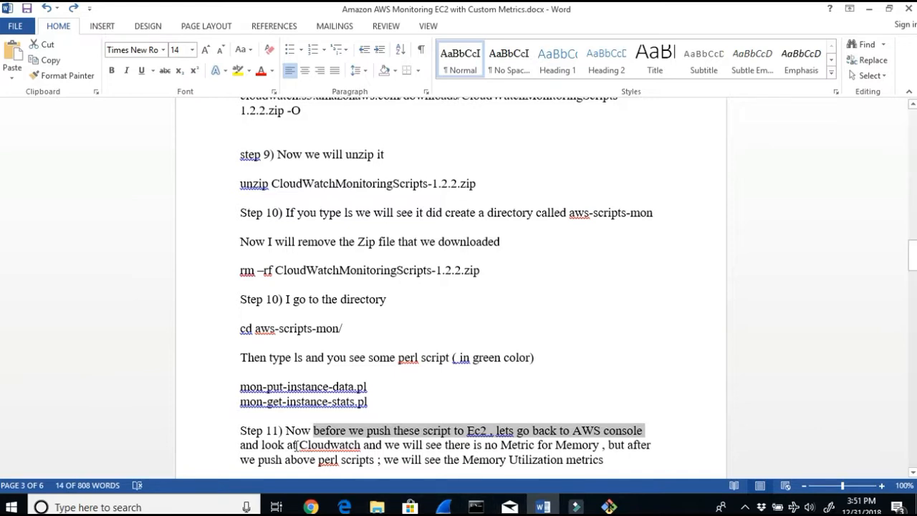
left_click_drag(295, 445, 601, 445)
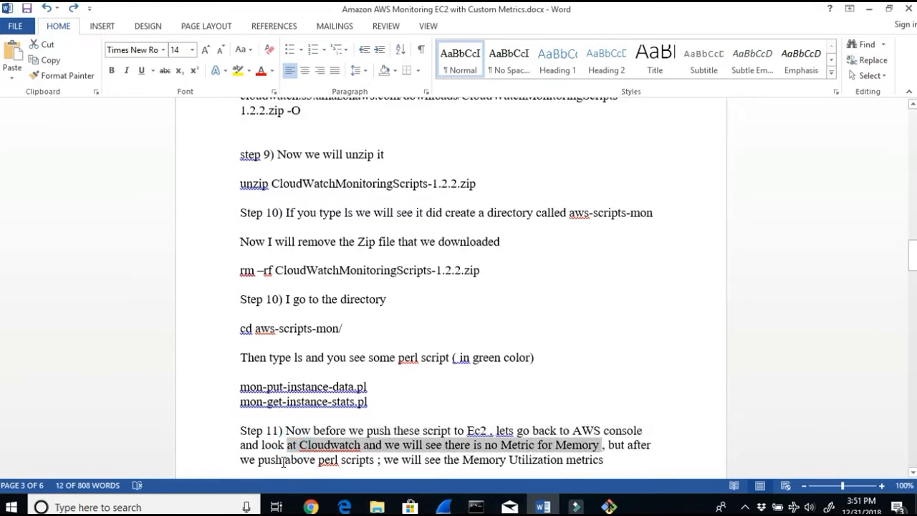
left_click_drag(258, 459, 374, 459)
scroll(432, 368, "down", 1)
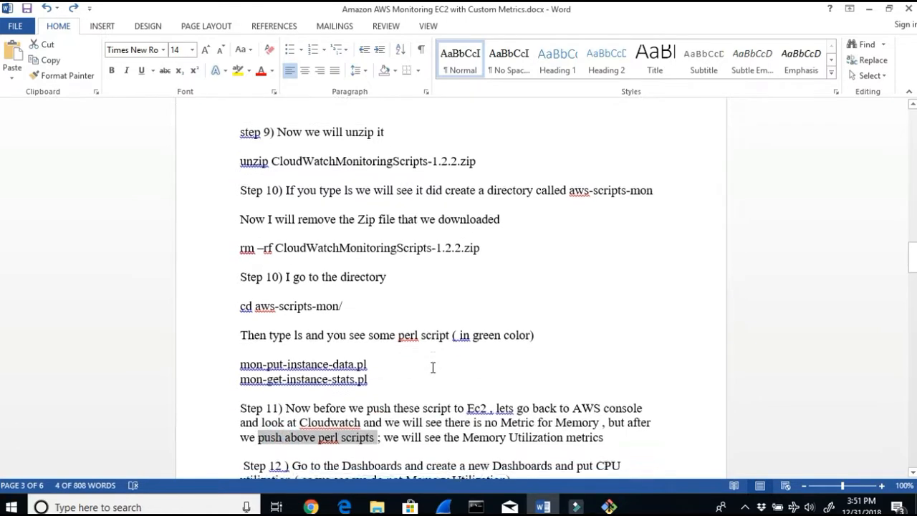
left_click(310, 507)
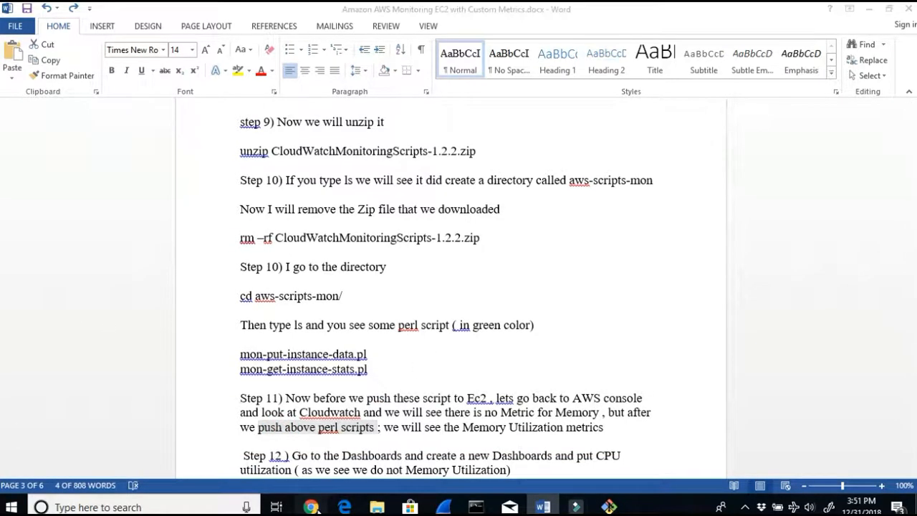
Step: Read the mon-scripts documentation's options, examples and package contents for mon-put-instance-data.pl
scroll(389, 404, "down", 5)
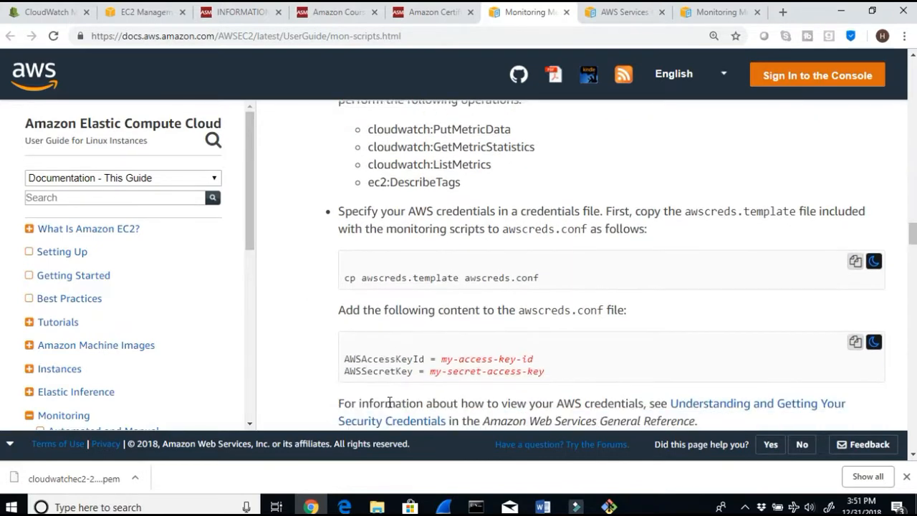
scroll(388, 402, "up", 2)
scroll(389, 402, "down", 4)
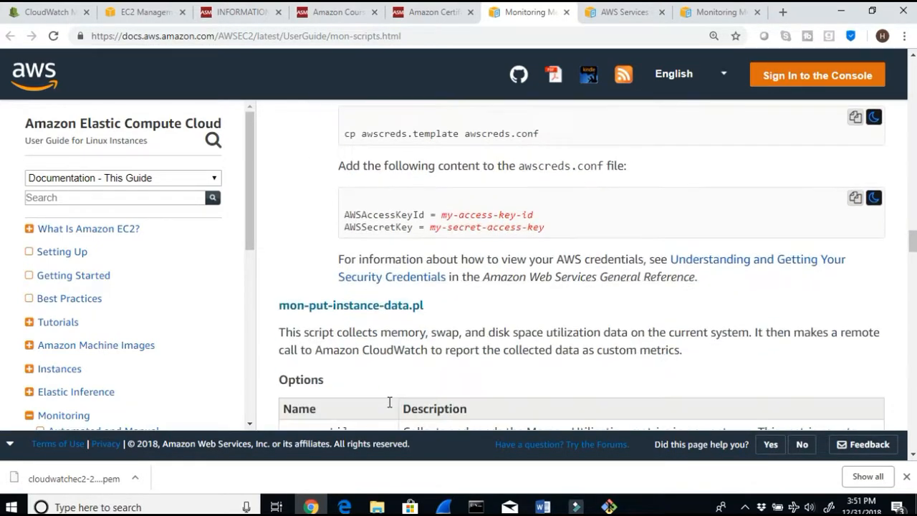
scroll(389, 402, "down", 4)
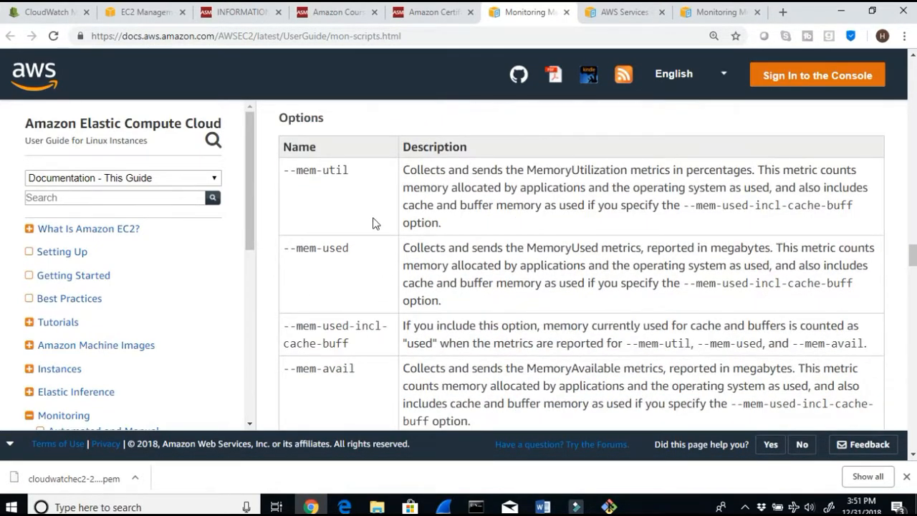
left_click_drag(343, 170, 284, 170)
scroll(451, 347, "down", 2)
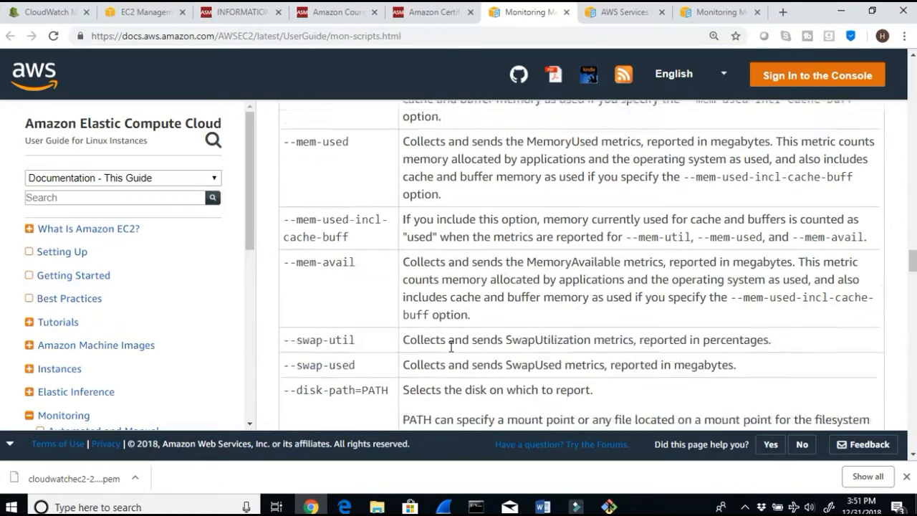
scroll(450, 347, "down", 10)
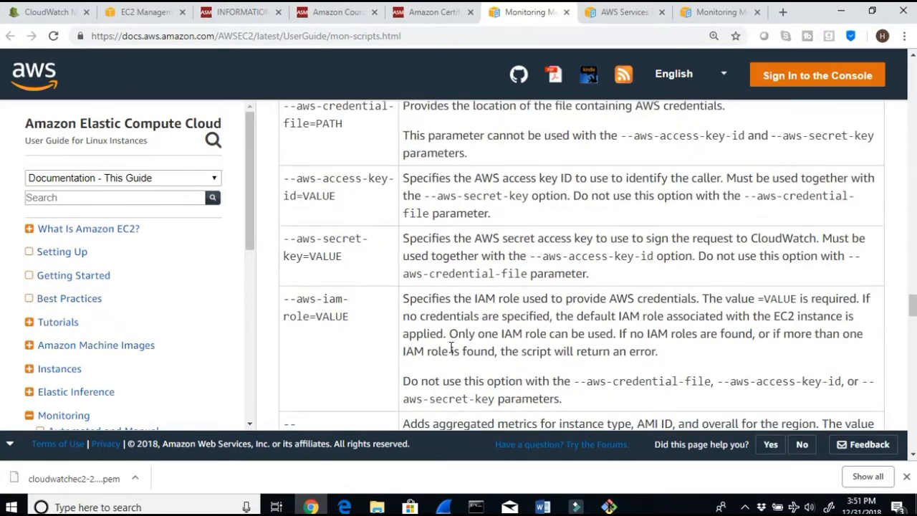
scroll(450, 347, "down", 10)
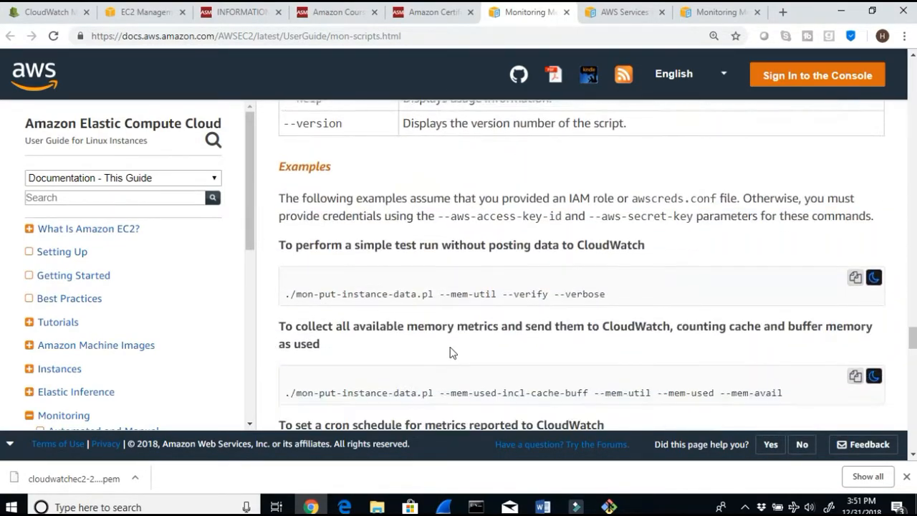
scroll(452, 352, "down", 1)
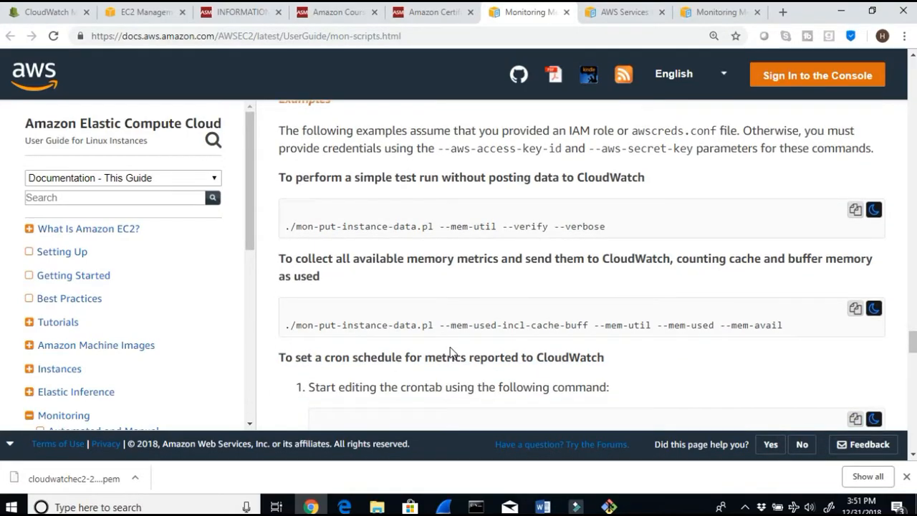
scroll(450, 350, "up", 20)
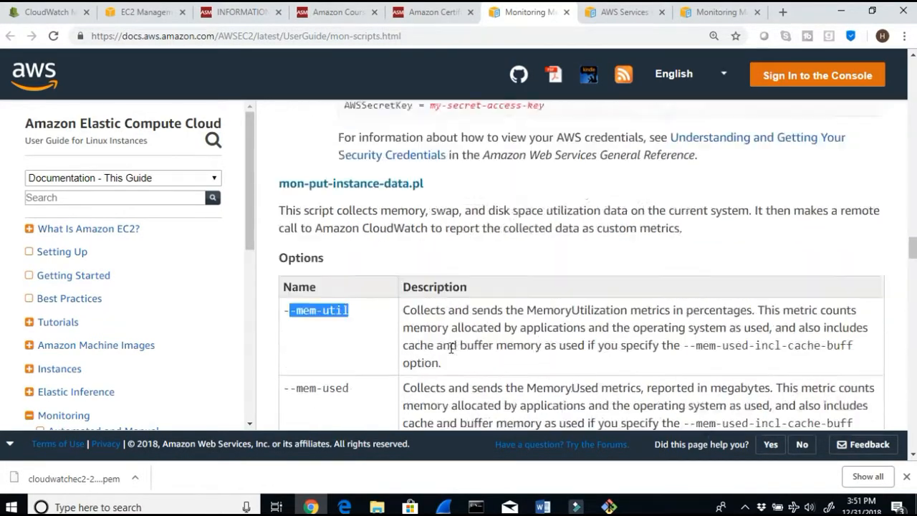
scroll(451, 348, "up", 15)
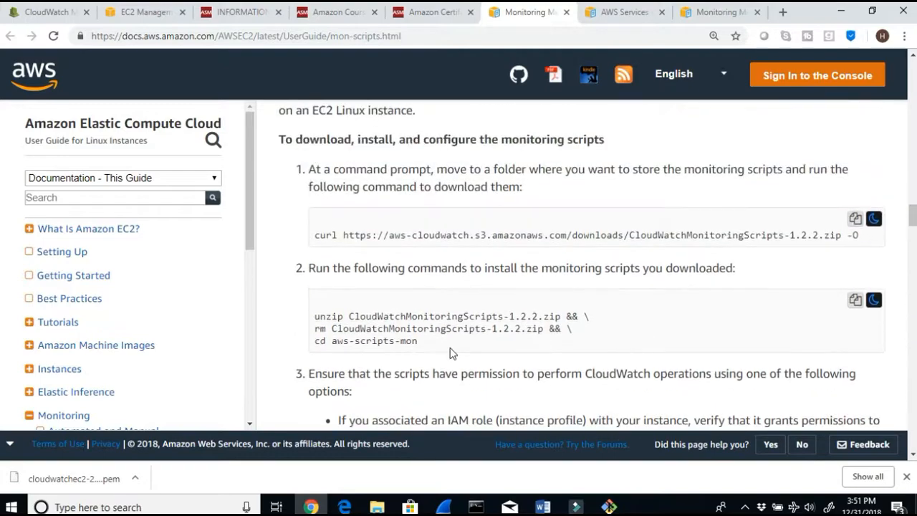
scroll(452, 353, "up", 15)
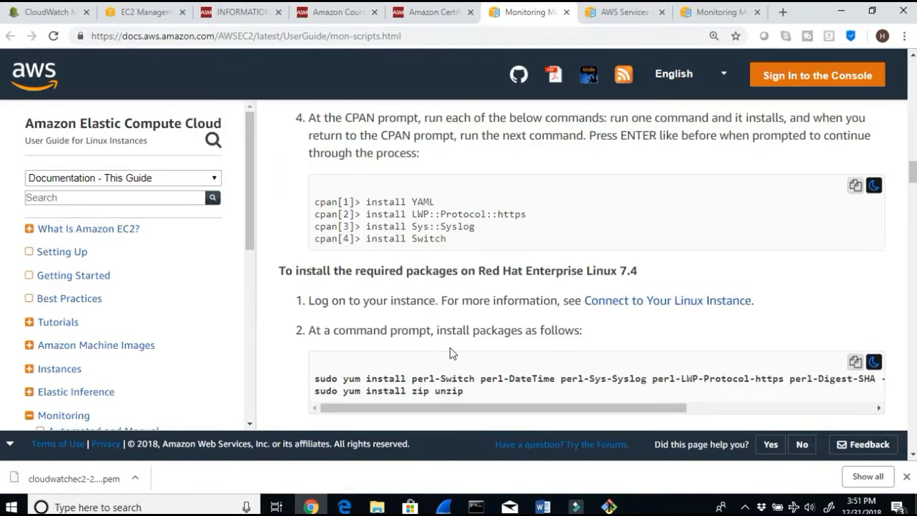
scroll(452, 352, "up", 15)
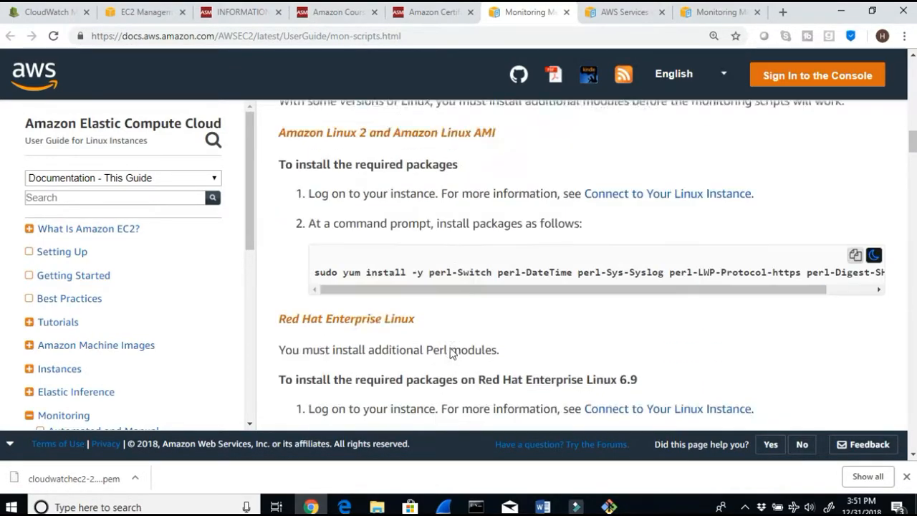
scroll(450, 352, "up", 15)
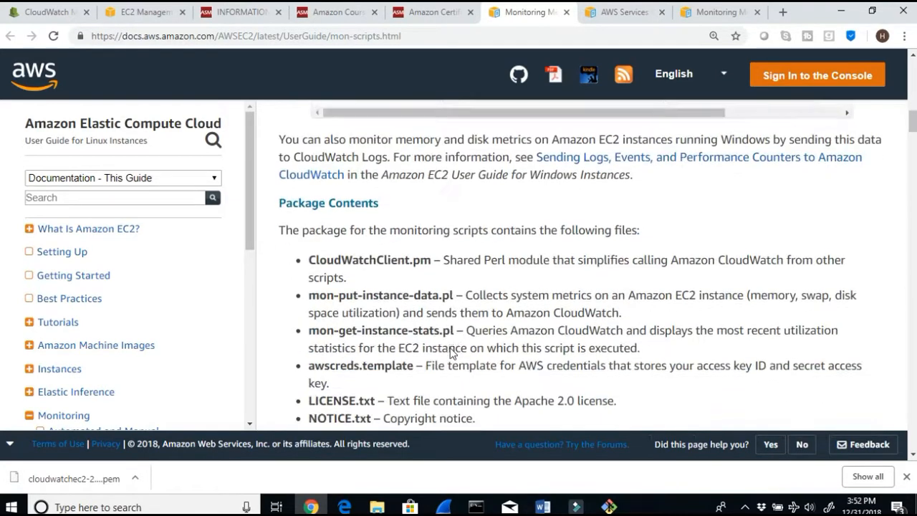
left_click_drag(381, 203, 298, 202)
left_click_drag(308, 297, 460, 328)
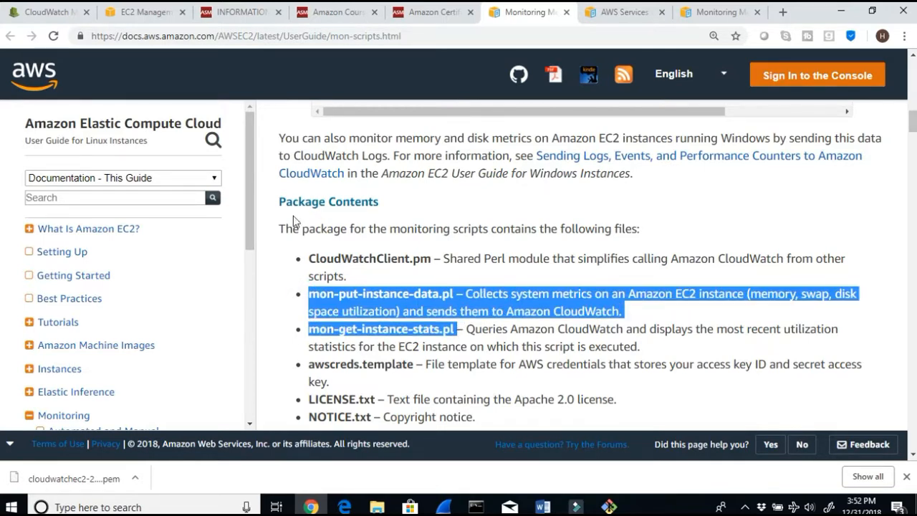
Step: Review the lab guide's steps 11 and 12 on checking CloudWatch and creating a new dashboard
left_click(552, 509)
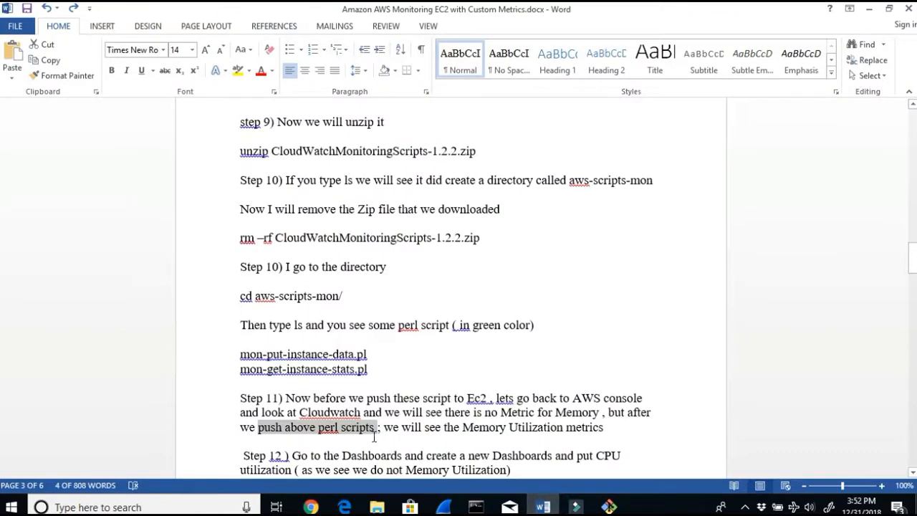
left_click(312, 400)
left_click_drag(312, 399, 457, 399)
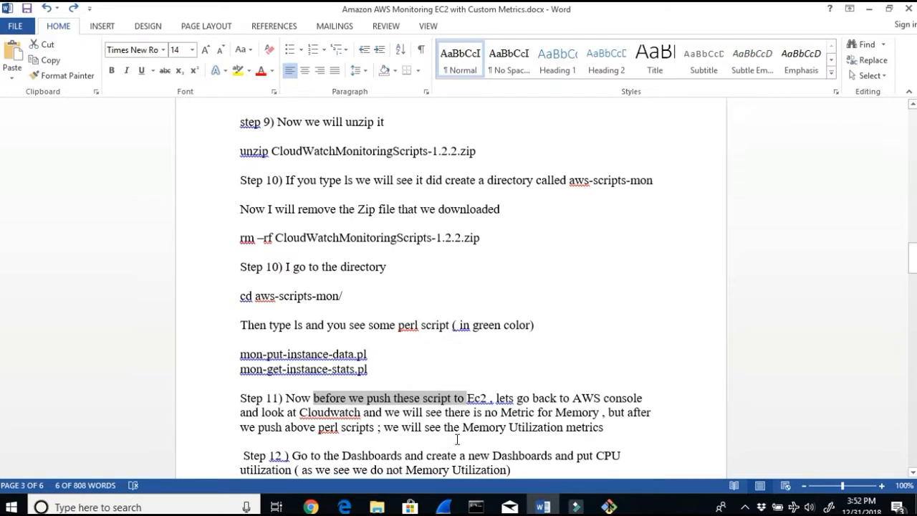
left_click_drag(480, 416, 599, 414)
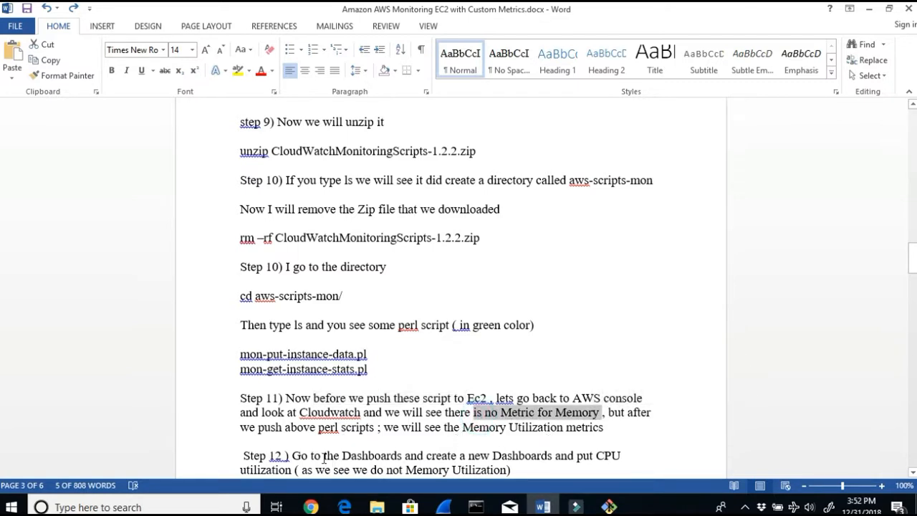
left_click_drag(310, 456, 544, 457)
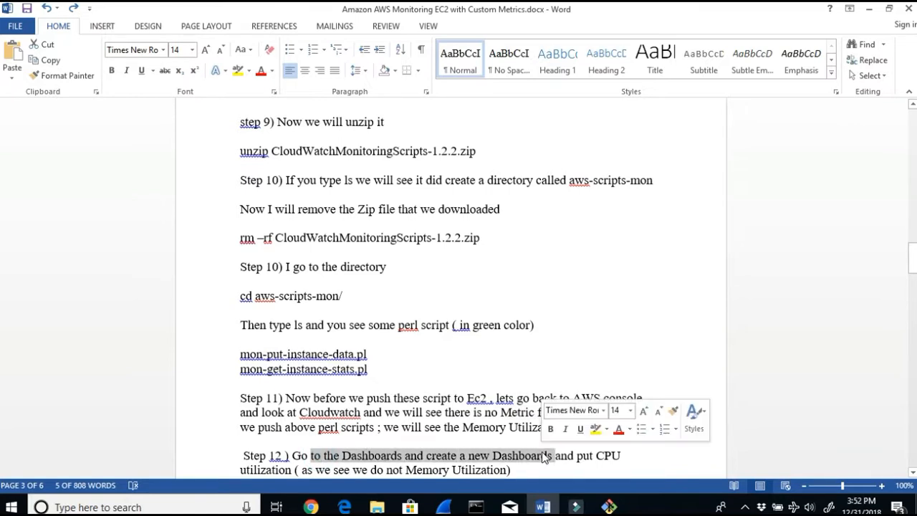
scroll(542, 454, "down", 1)
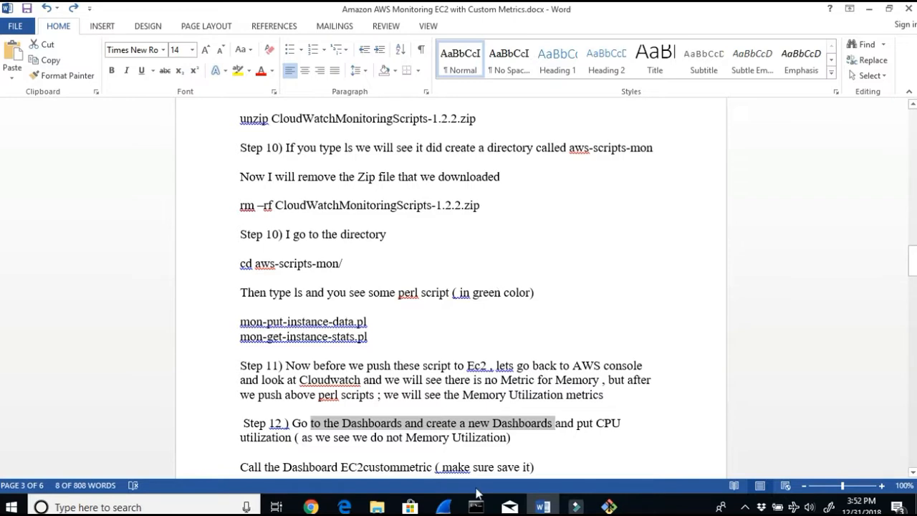
Step: Switch to the browser and open the CloudWatch Dashboards page
left_click(311, 506)
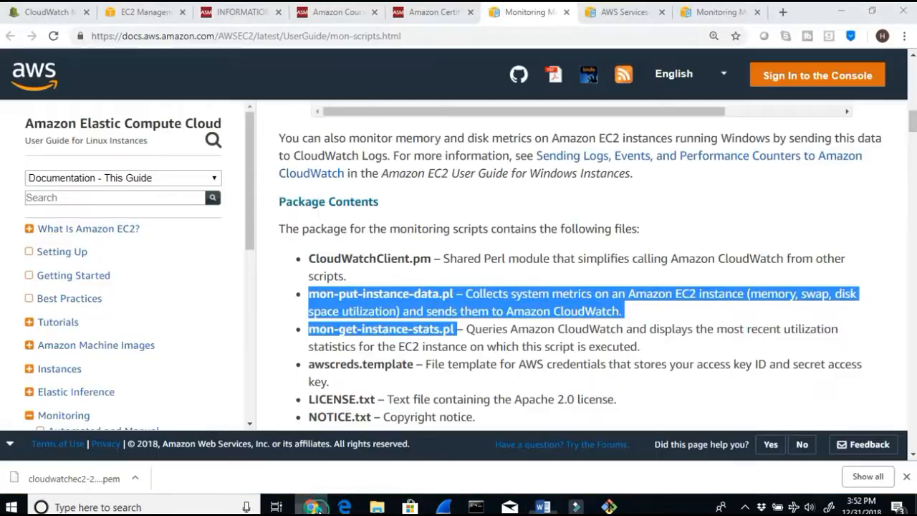
left_click(46, 14)
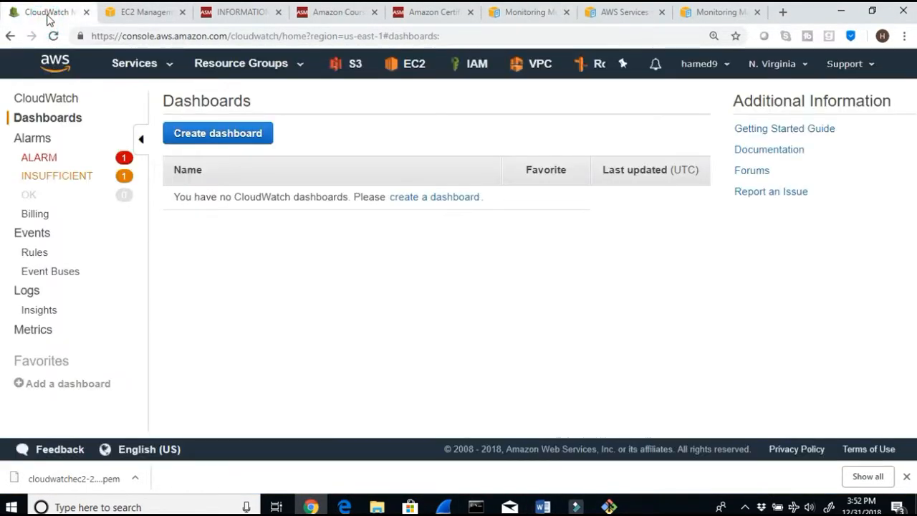
left_click(170, 64)
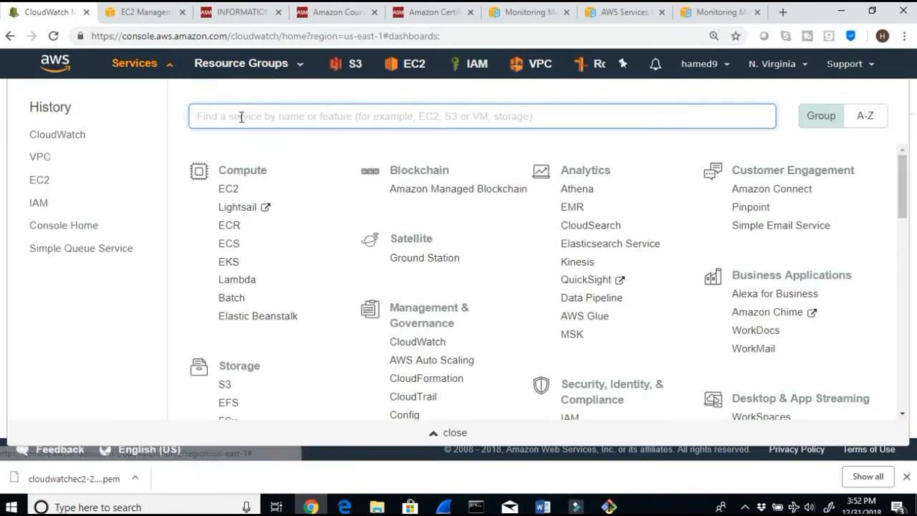
type("cloud")
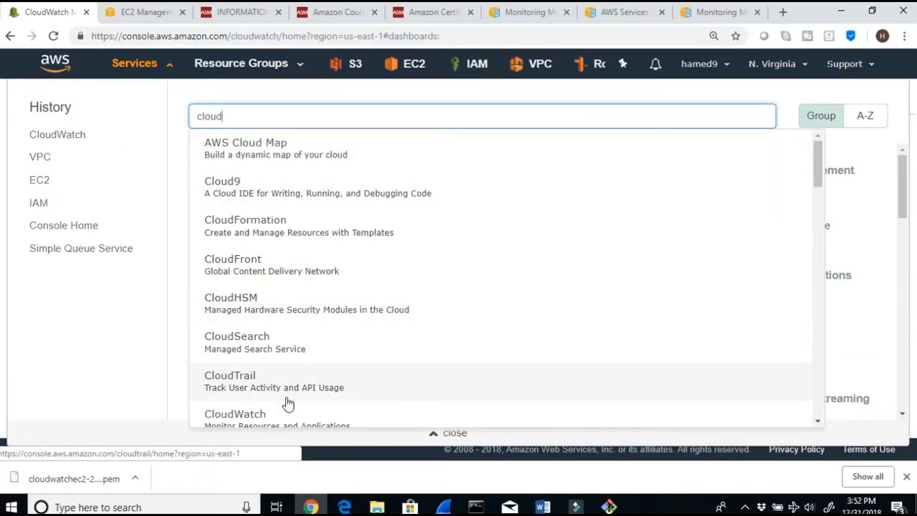
left_click(242, 417)
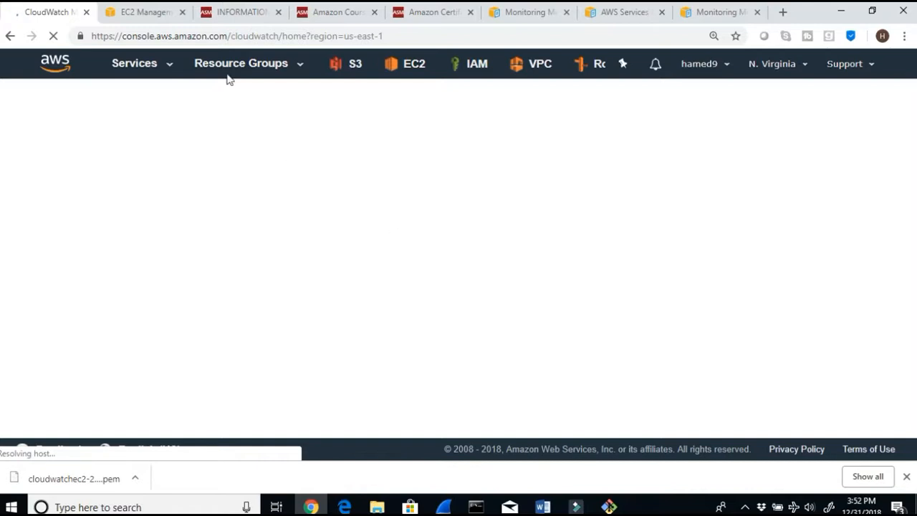
left_click(137, 13)
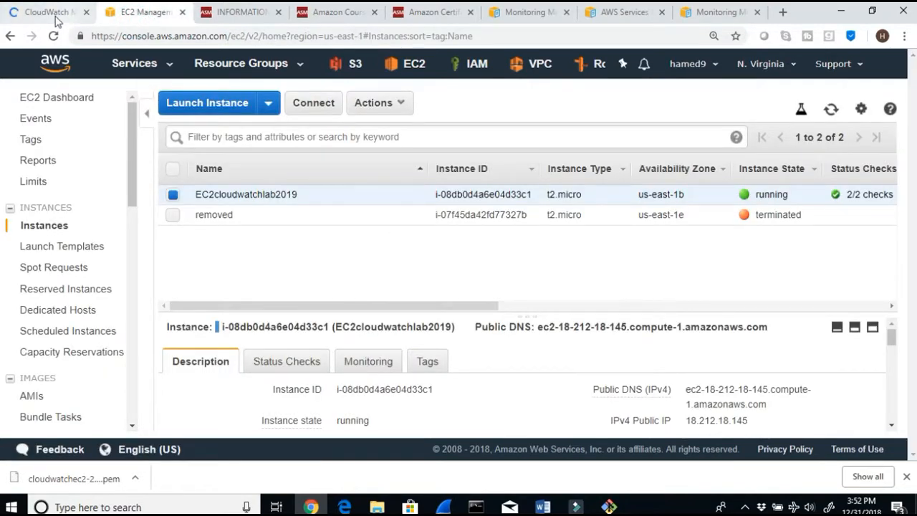
left_click(56, 14)
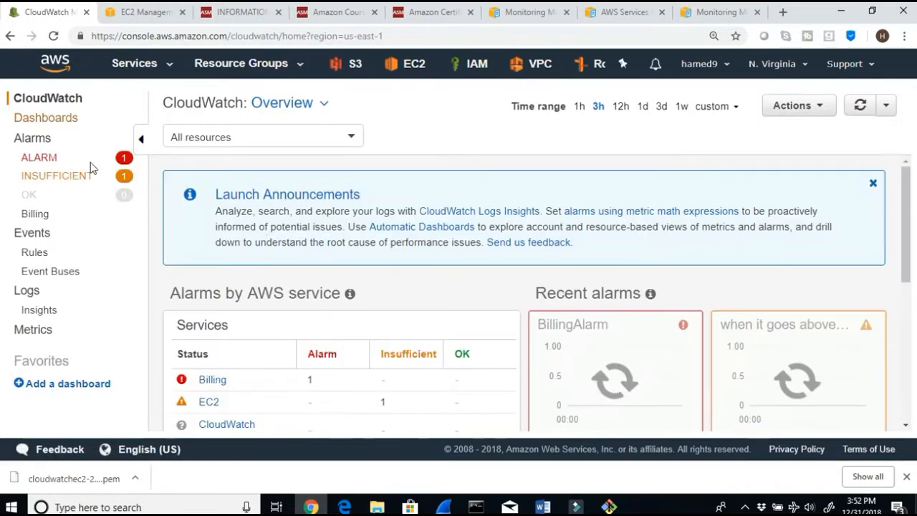
left_click(58, 119)
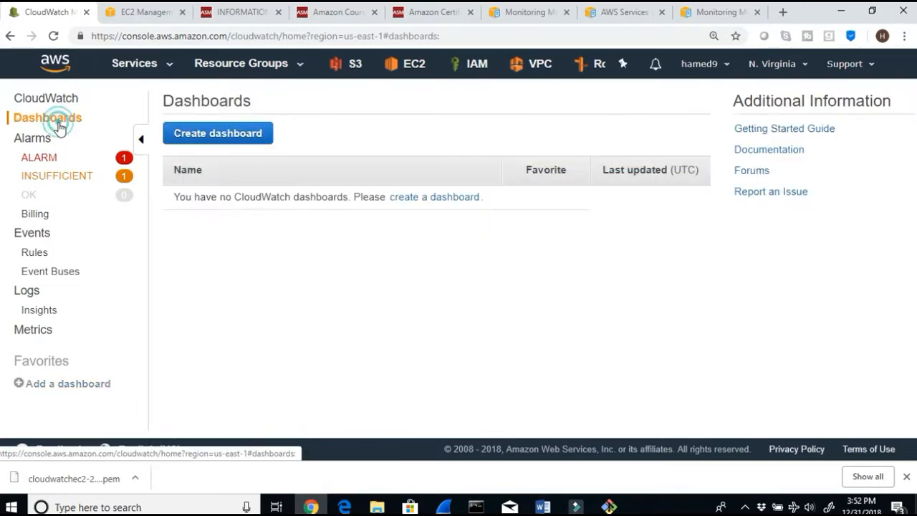
Step: Create a new CloudWatch dashboard named E2memoryUtilization2019
left_click(206, 138)
left_click(265, 268)
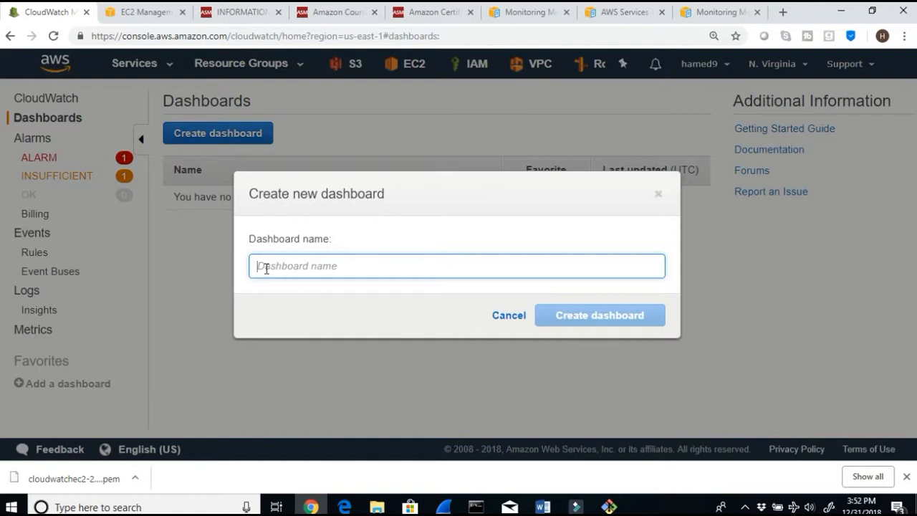
type("EC@")
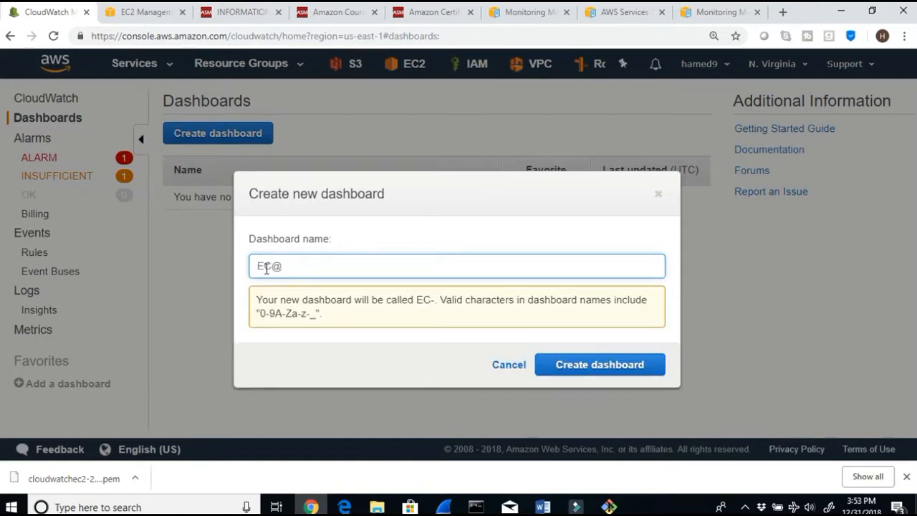
key("BackSpace")
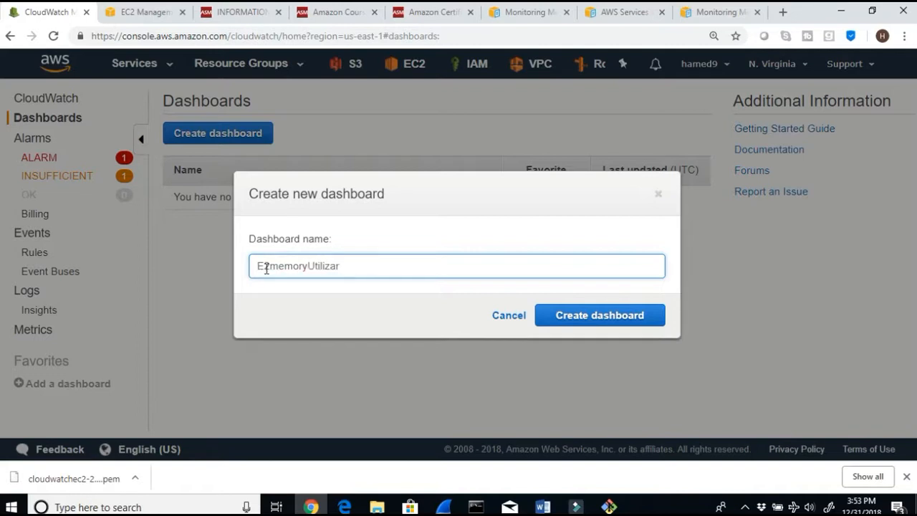
key("BackSpace")
left_click(570, 327)
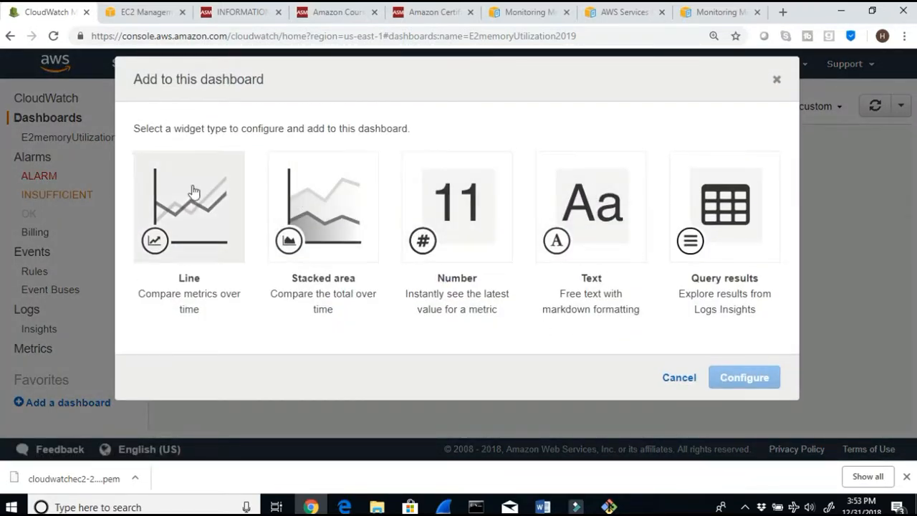
Step: Start a line widget and browse the metrics in the Linux System custom namespace
left_click(189, 222)
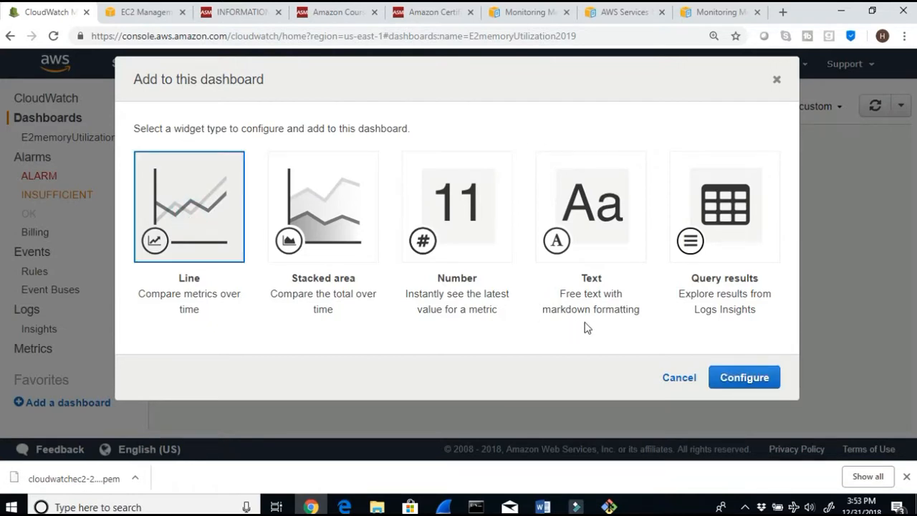
left_click(737, 383)
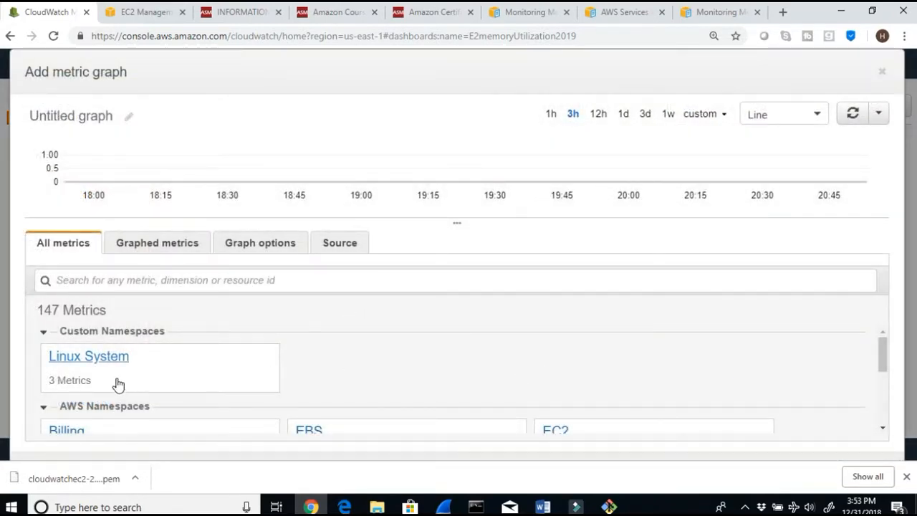
scroll(210, 370, "down", 1)
scroll(212, 370, "up", 1)
scroll(212, 370, "down", 1)
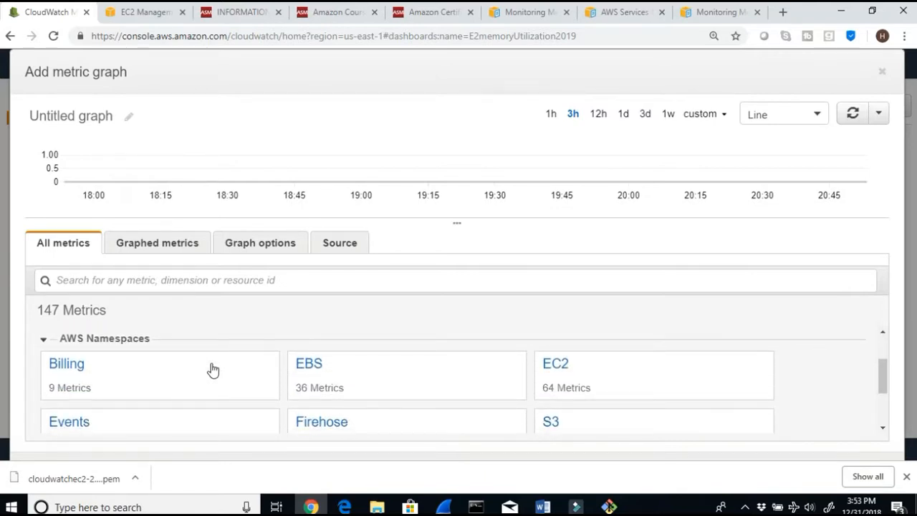
scroll(212, 369, "up", 1)
scroll(212, 369, "down", 3)
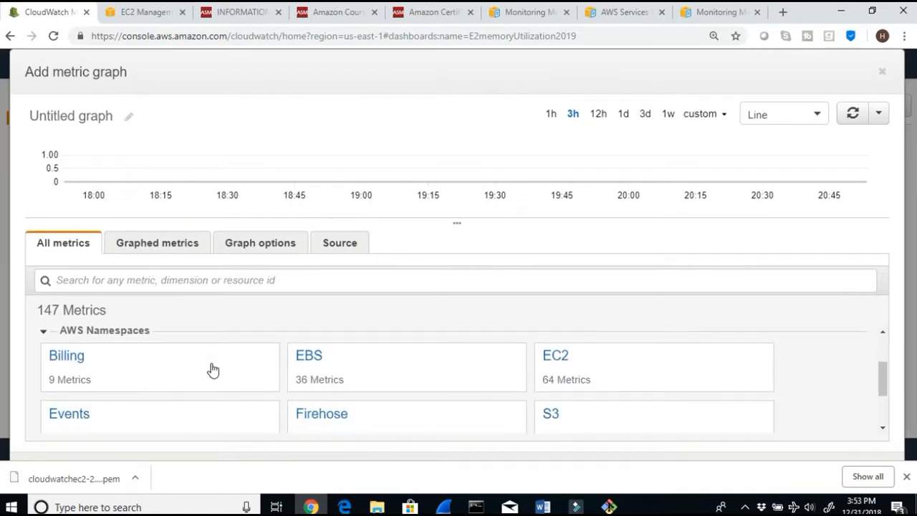
scroll(212, 369, "up", 3)
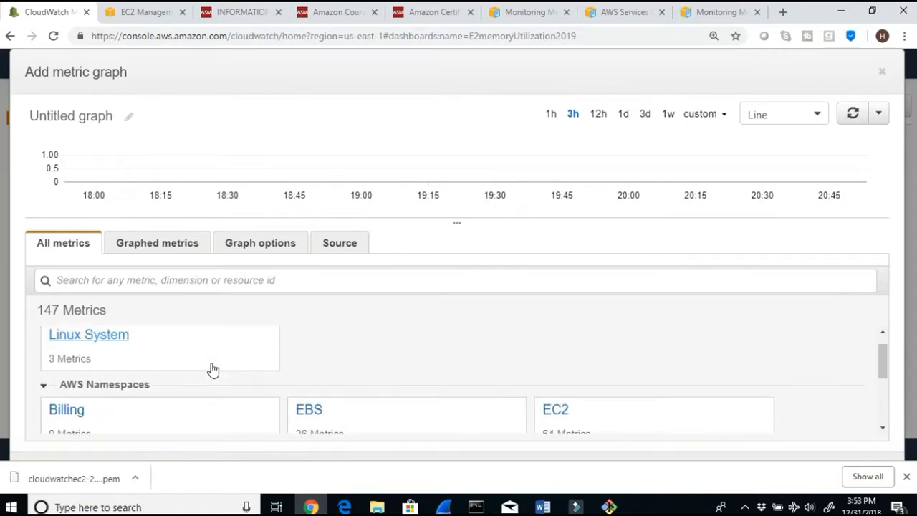
scroll(212, 369, "down", 2)
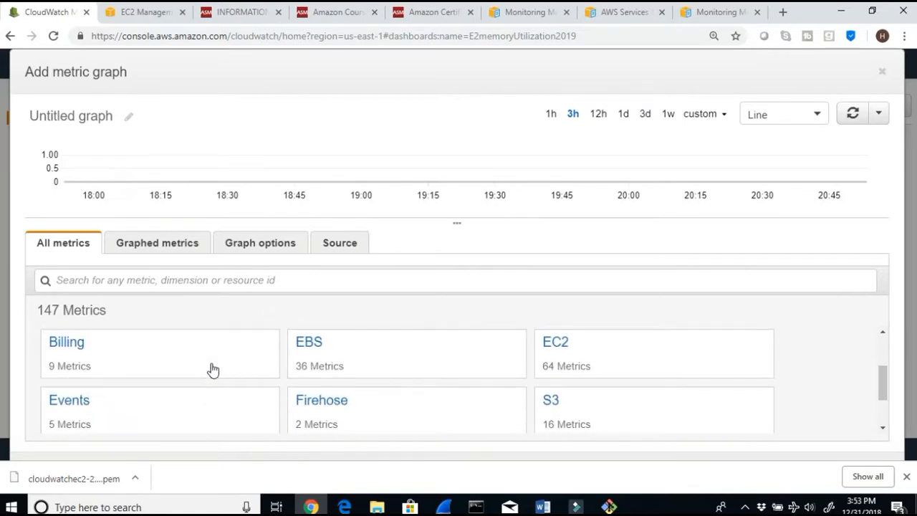
scroll(212, 369, "up", 1)
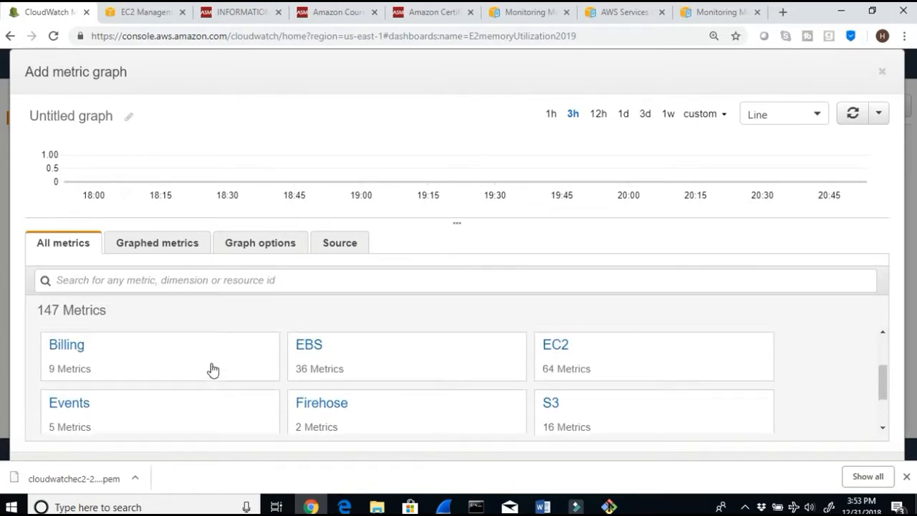
scroll(212, 369, "up", 1)
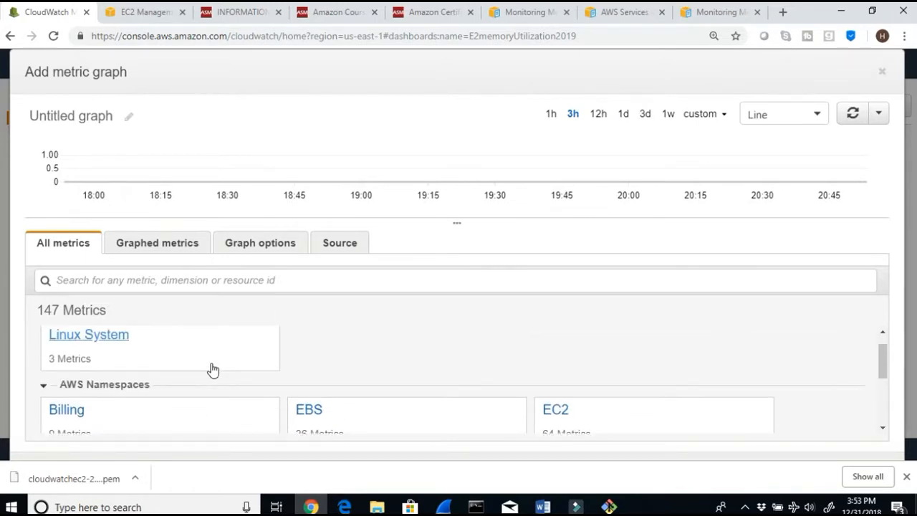
left_click(95, 338)
left_click(101, 342)
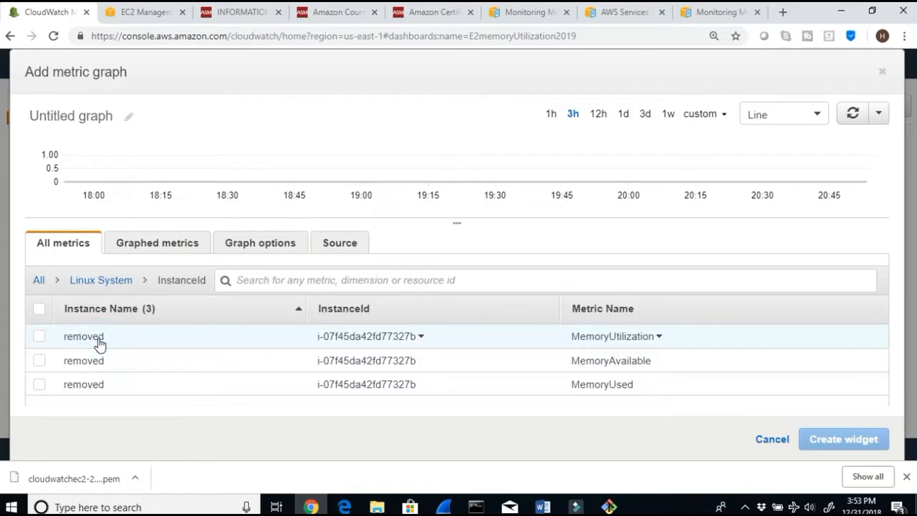
Step: Go back to the dashboards list and reopen the E2memoryUtilization2019 dashboard
left_click(10, 36)
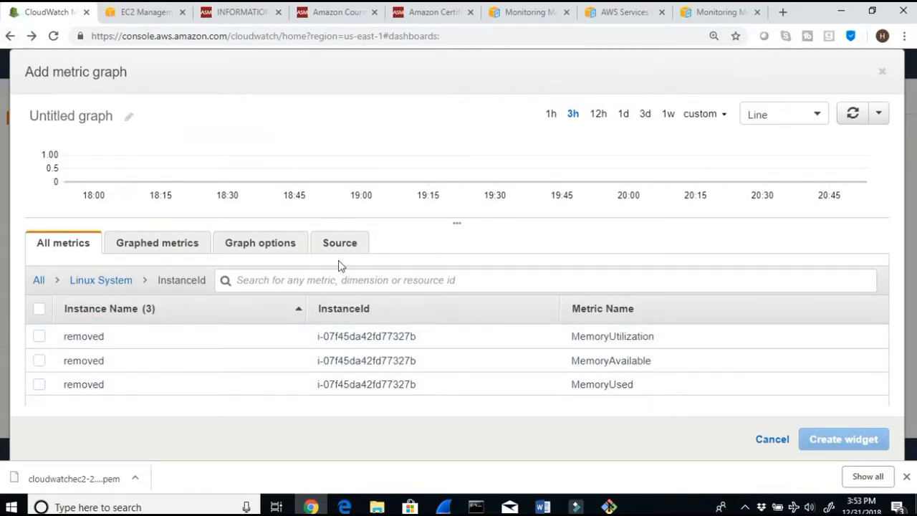
left_click(10, 36)
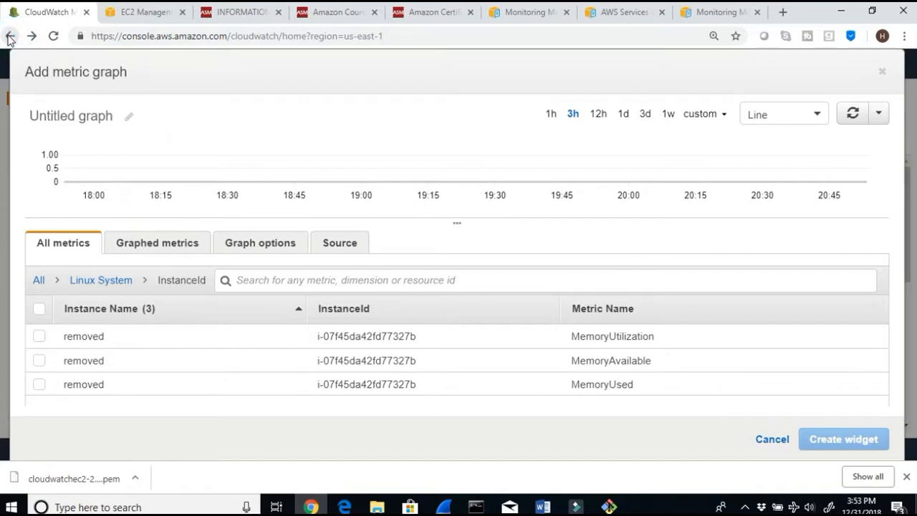
left_click(10, 36)
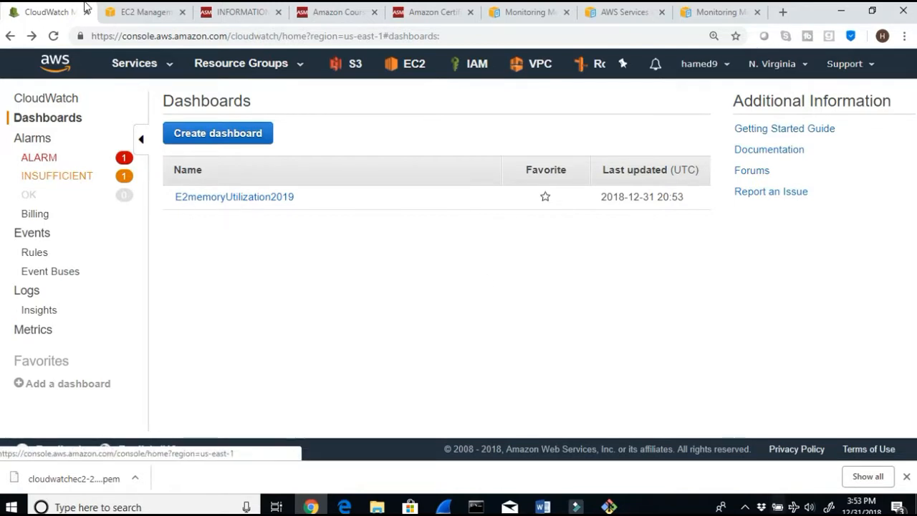
left_click(216, 203)
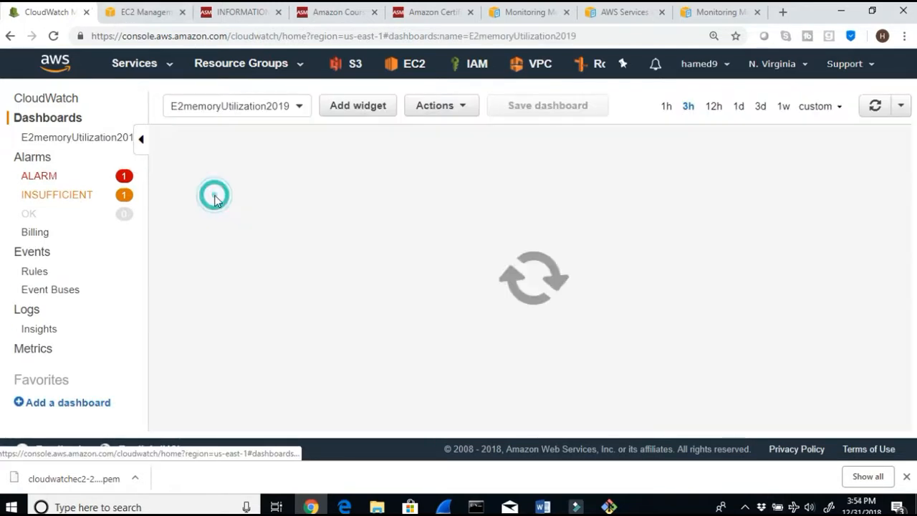
Step: Start a new line widget on the dashboard and open the EC2 per-instance metrics
left_click(366, 113)
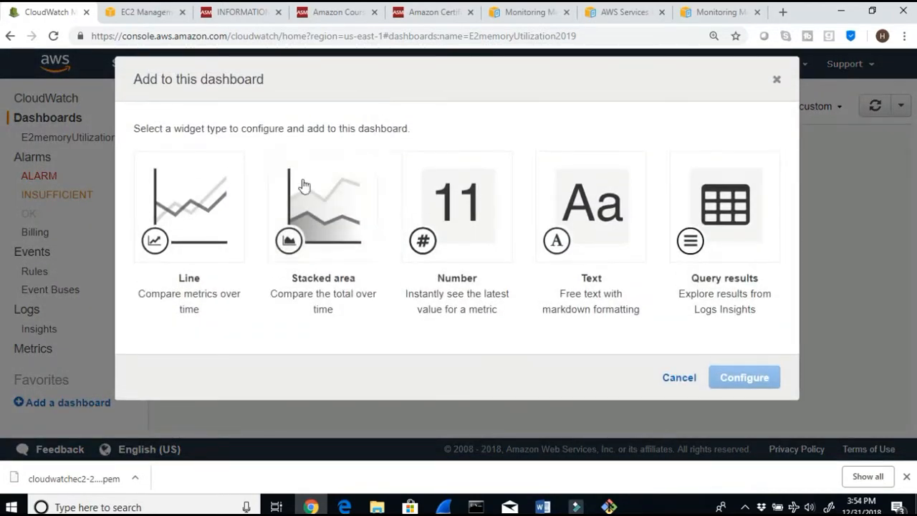
left_click(221, 212)
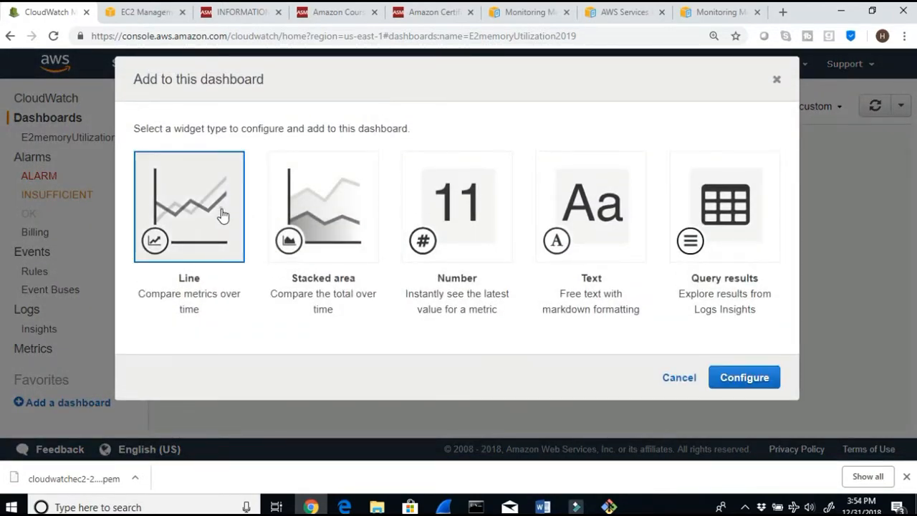
left_click(722, 377)
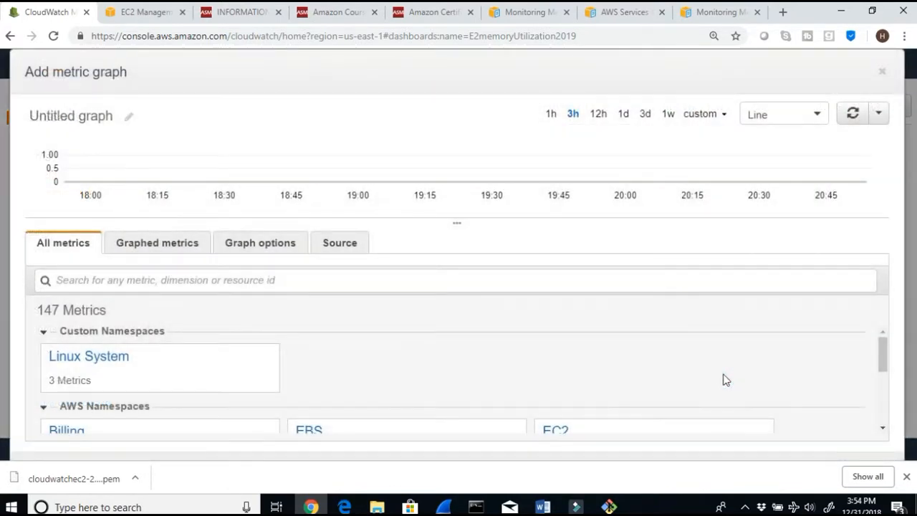
scroll(497, 339, "down", 5)
scroll(496, 339, "up", 2)
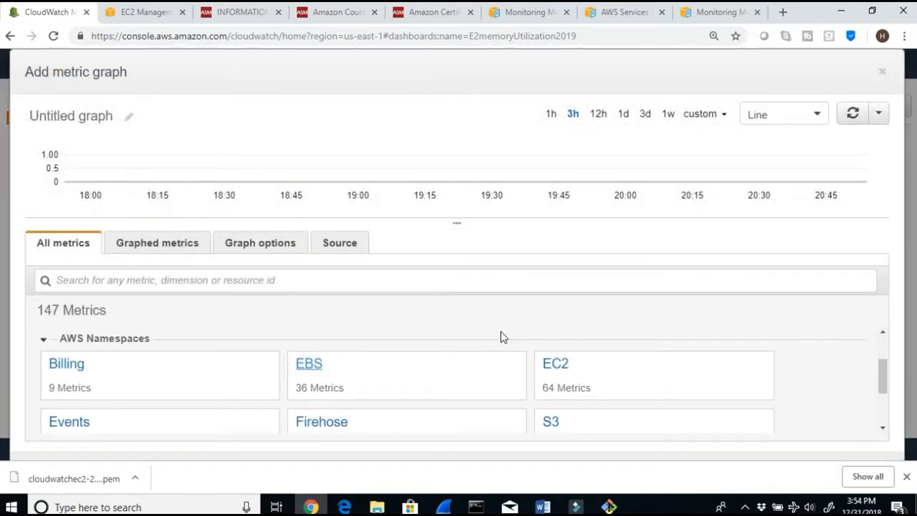
left_click(552, 372)
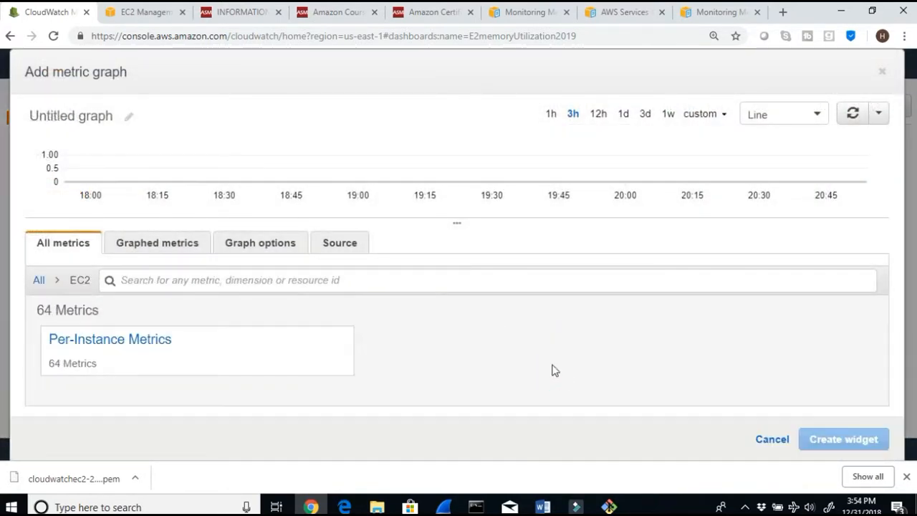
left_click(154, 342)
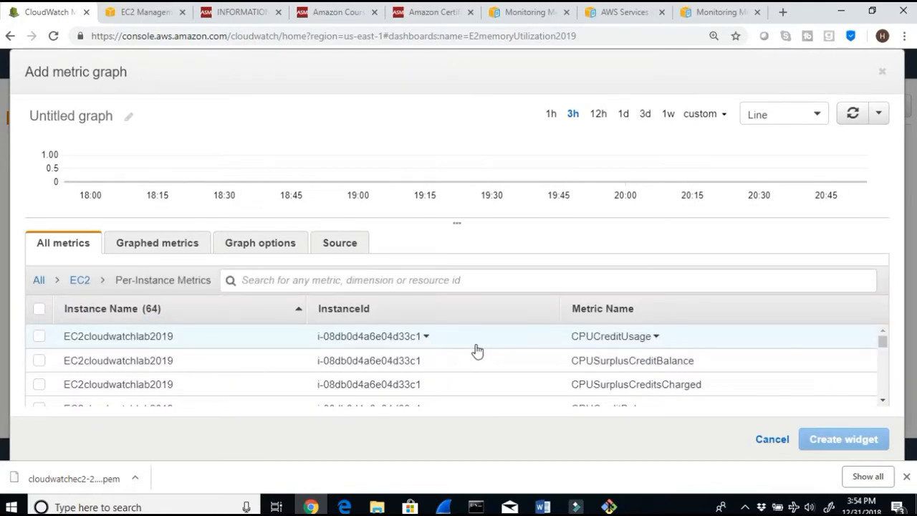
Step: Scroll through the EC2 per-instance metric list for all instances, then cancel the widget
scroll(661, 342, "down", 1)
scroll(729, 389, "up", 1)
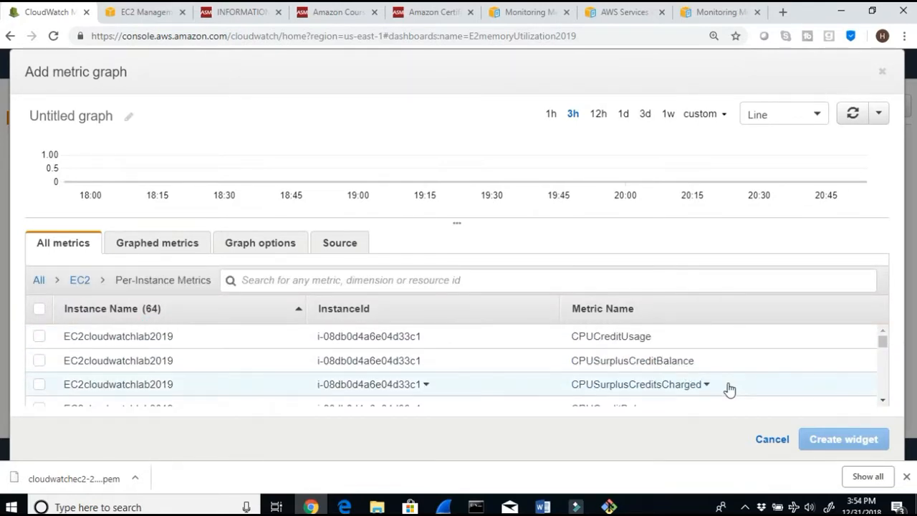
scroll(646, 351, "down", 3)
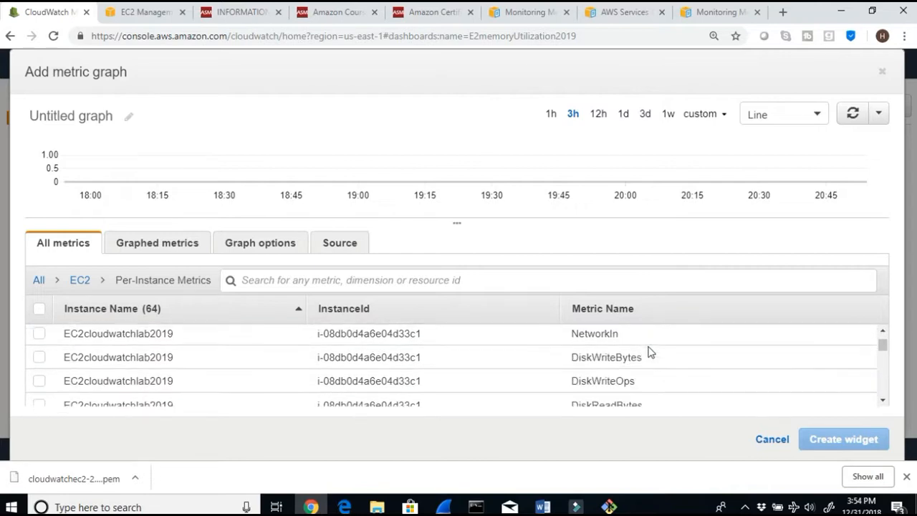
scroll(649, 350, "down", 5)
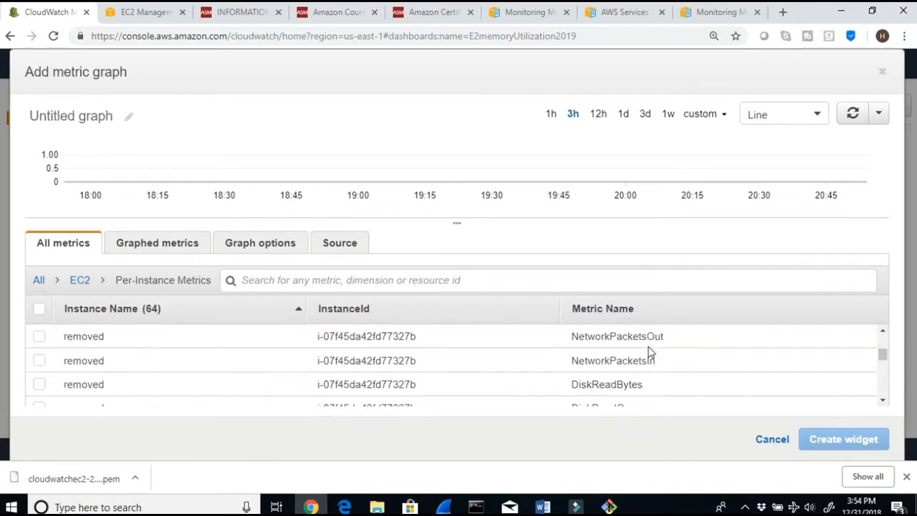
scroll(649, 351, "down", 4)
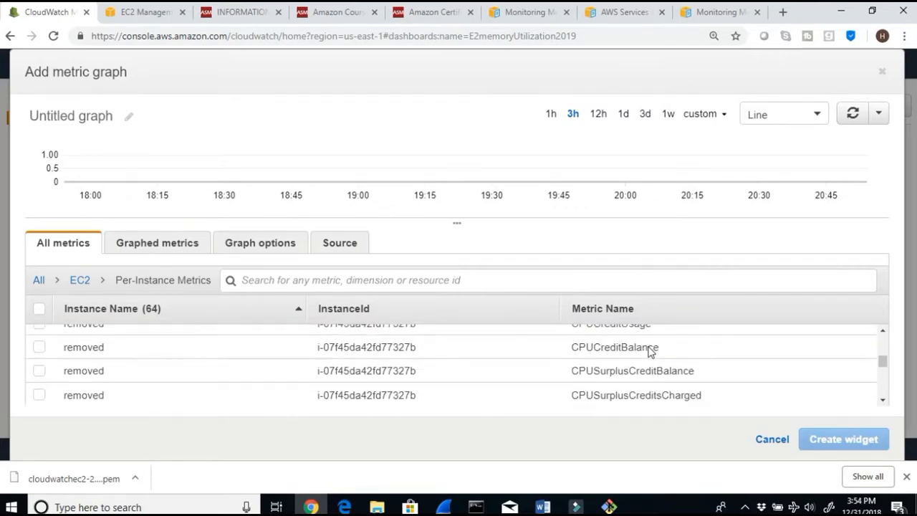
scroll(601, 308, "down", 3)
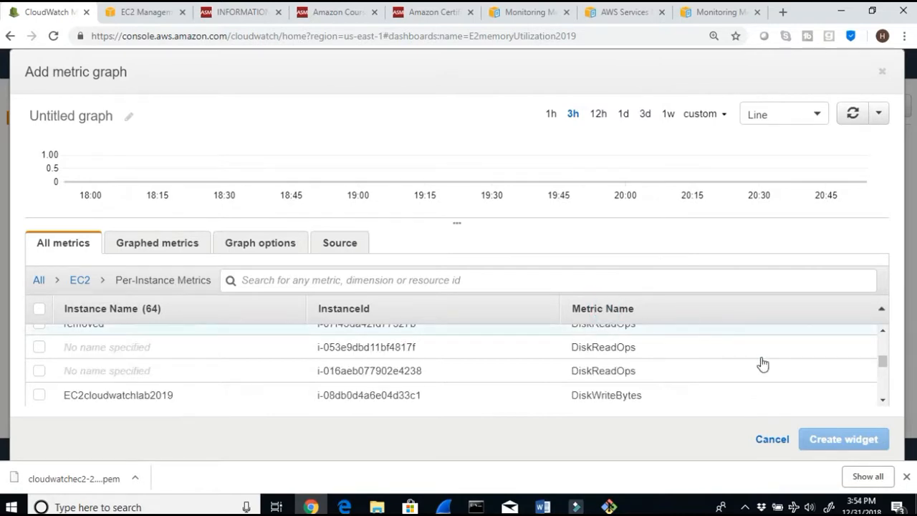
left_click(886, 366)
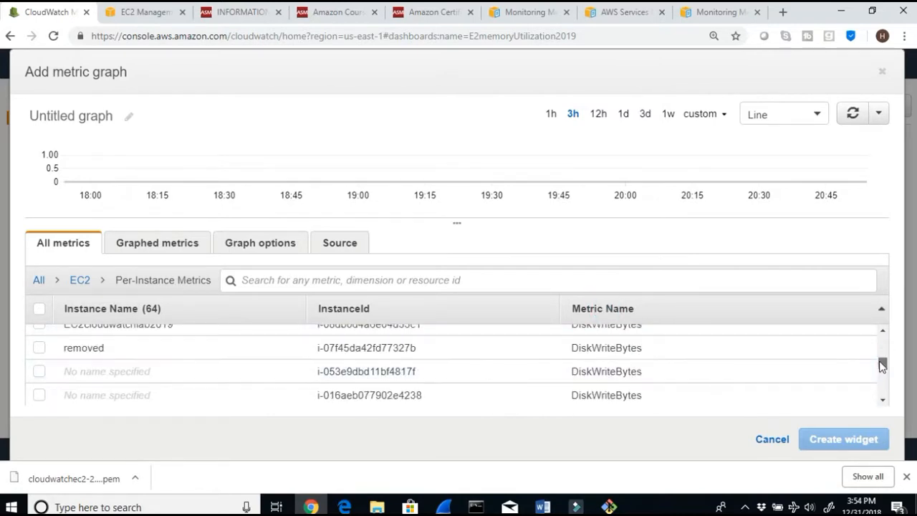
left_click_drag(880, 360, 880, 340)
scroll(712, 363, "down", 1)
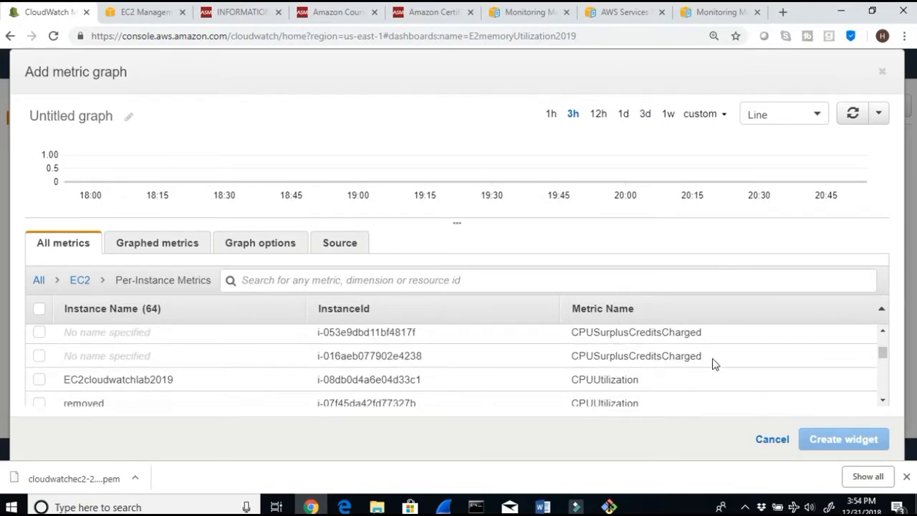
scroll(711, 363, "down", 4)
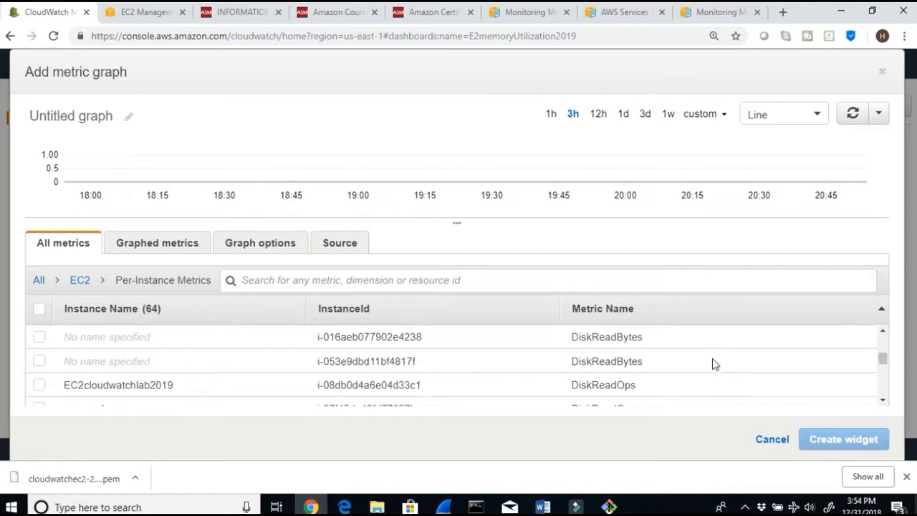
scroll(712, 363, "down", 3)
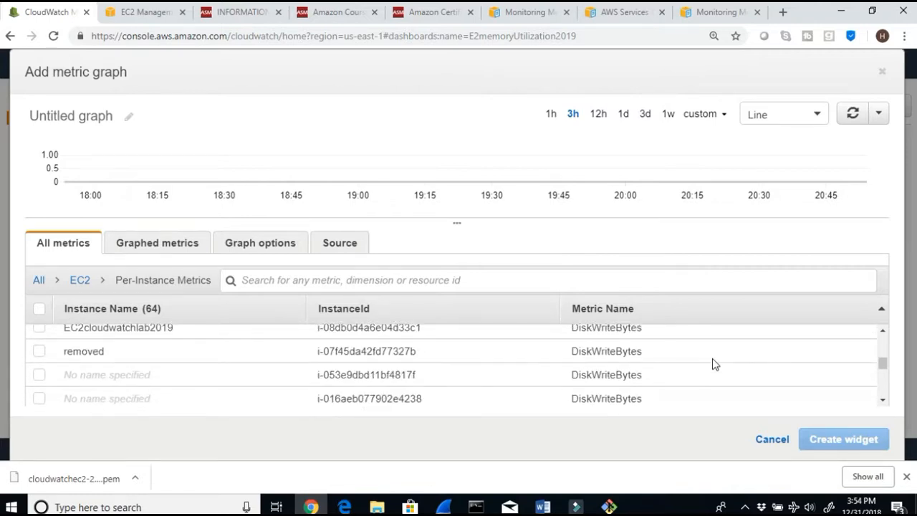
scroll(712, 363, "down", 1)
scroll(712, 363, "down", 5)
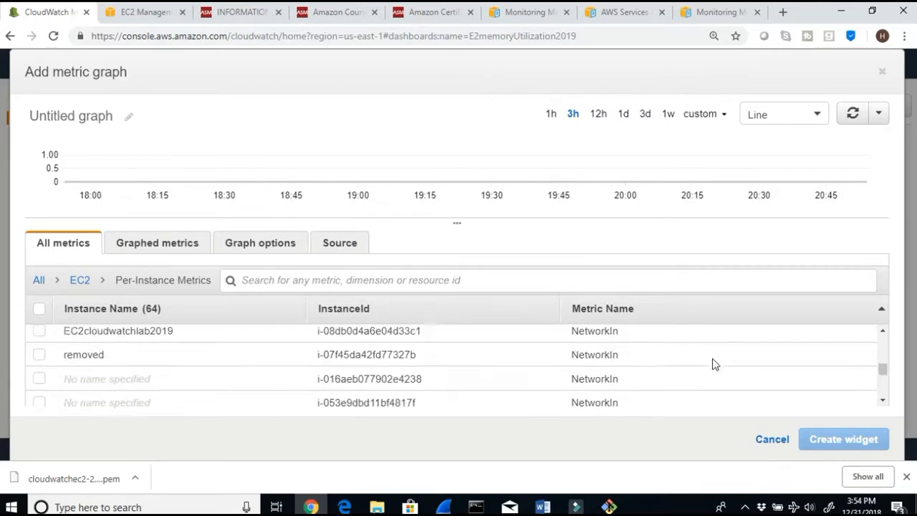
scroll(712, 363, "down", 5)
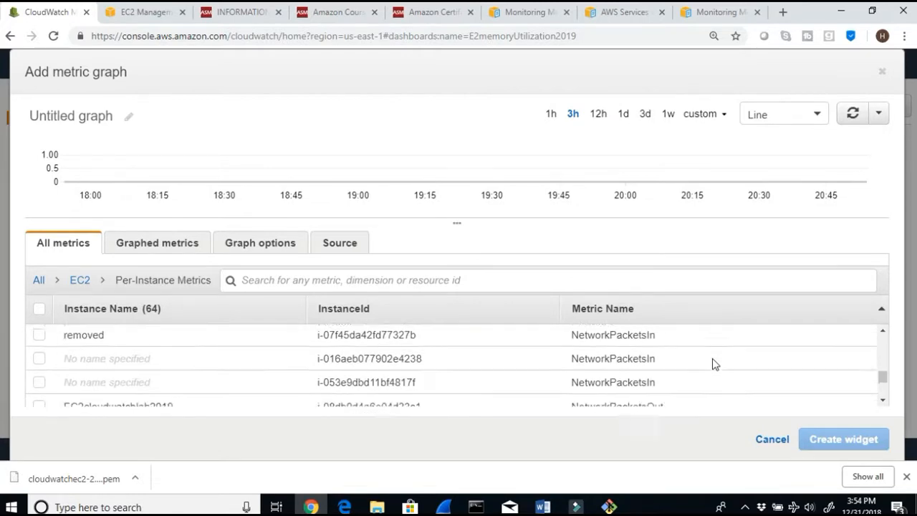
scroll(712, 363, "up", 1)
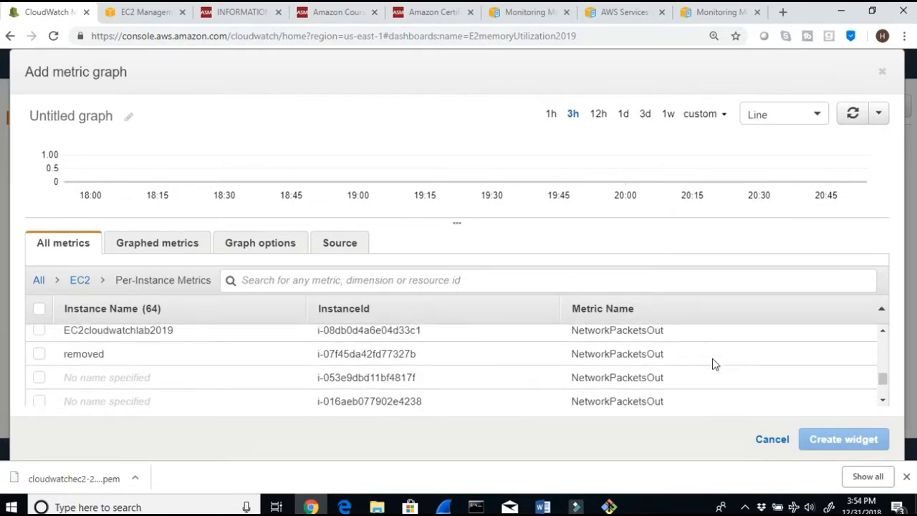
scroll(712, 363, "down", 1)
scroll(709, 365, "down", 2)
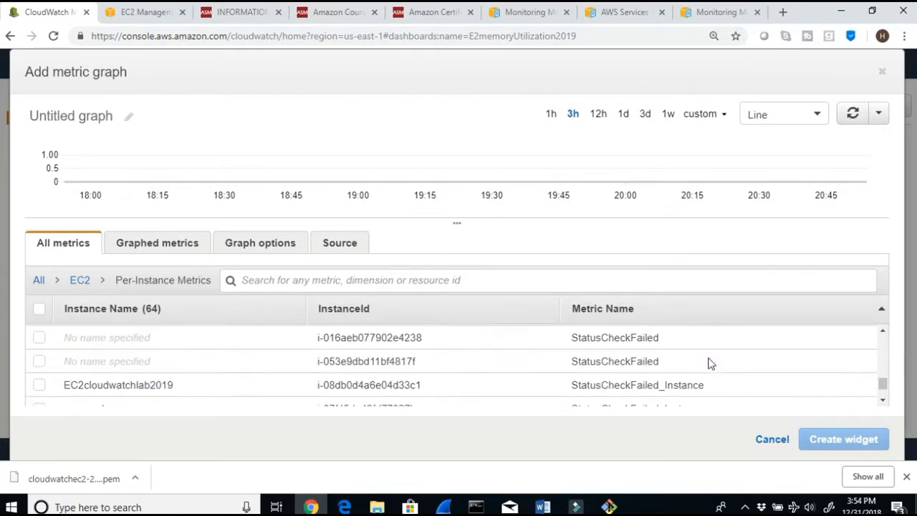
scroll(709, 364, "down", 3)
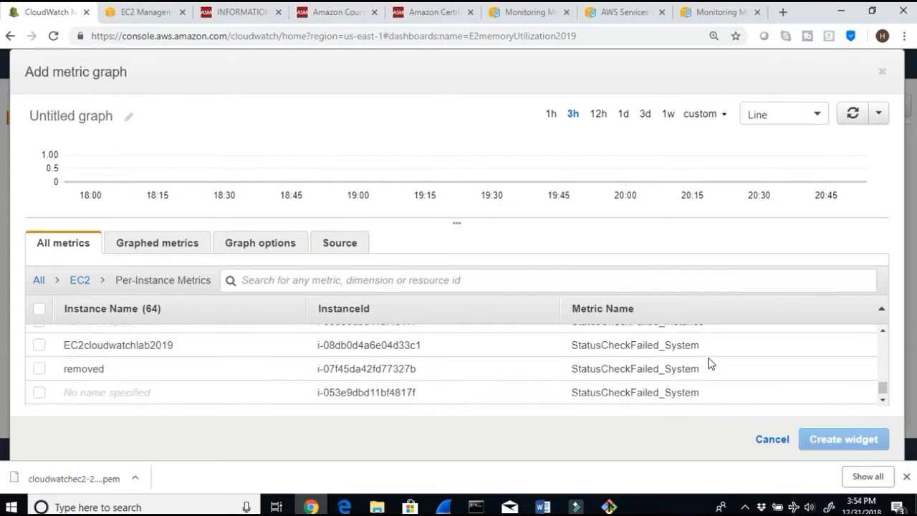
scroll(709, 363, "up", 6)
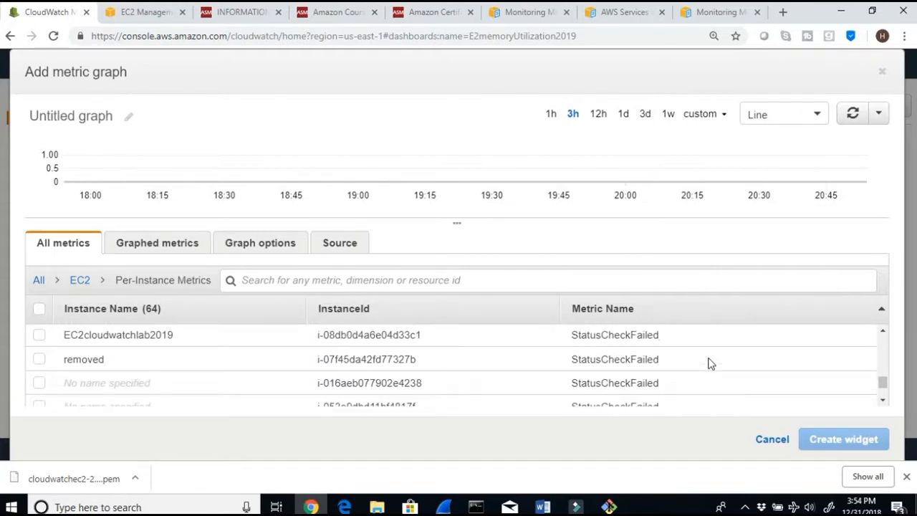
left_click(768, 440)
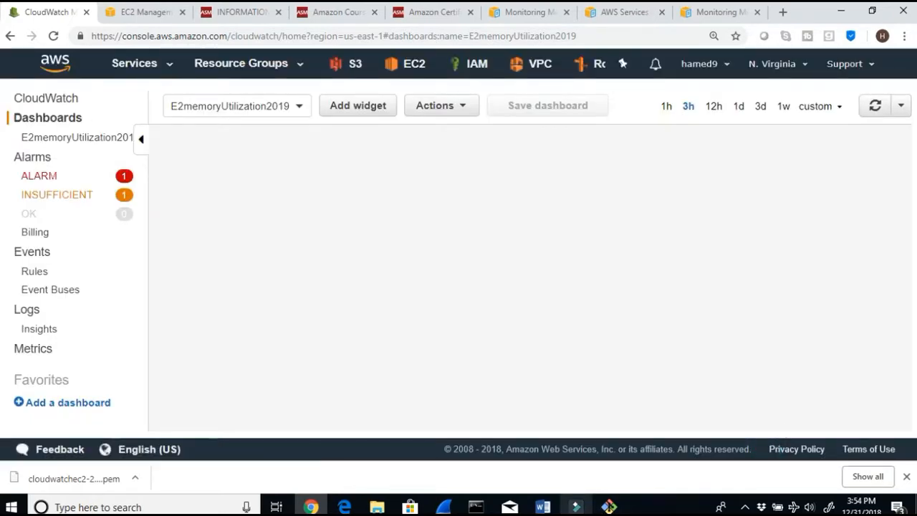
Step: Switch to the Word lab document and read the Step 12 instructions and the EC2 monitoring metric list
key("alt+Tab")
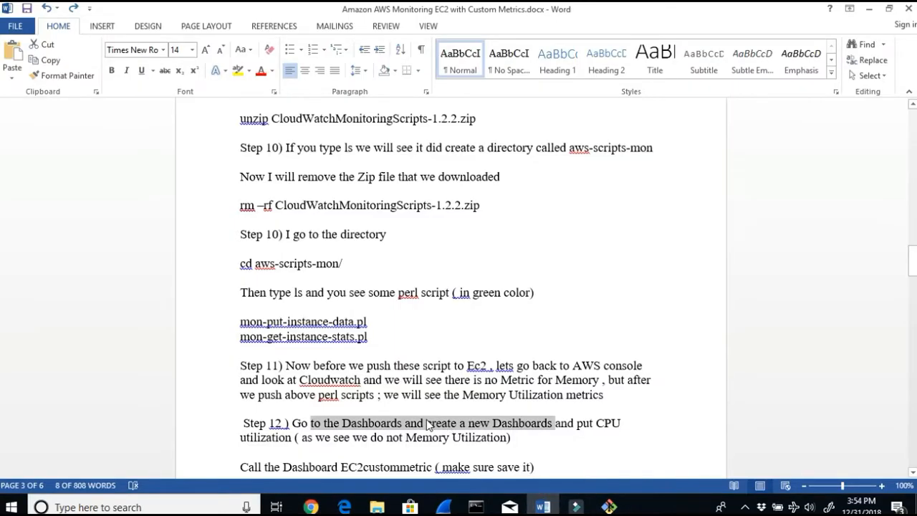
scroll(436, 419, "down", 1)
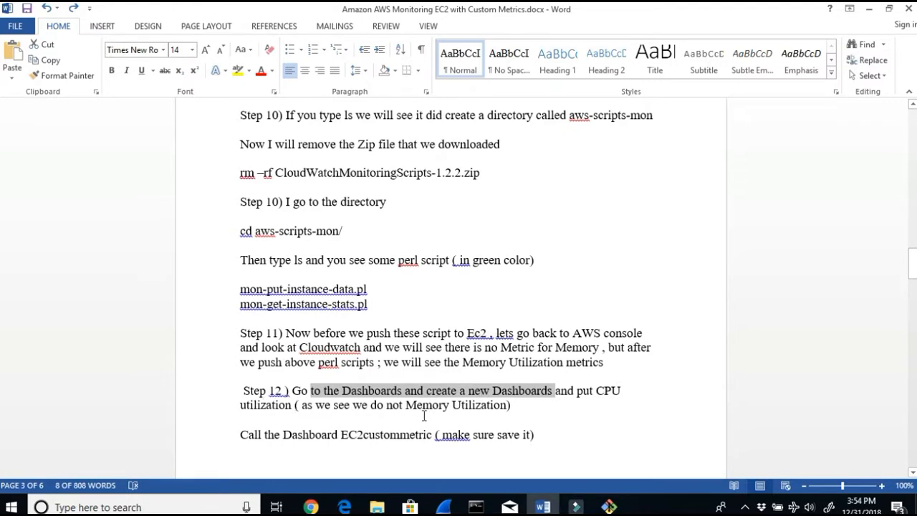
left_click_drag(377, 405, 512, 405)
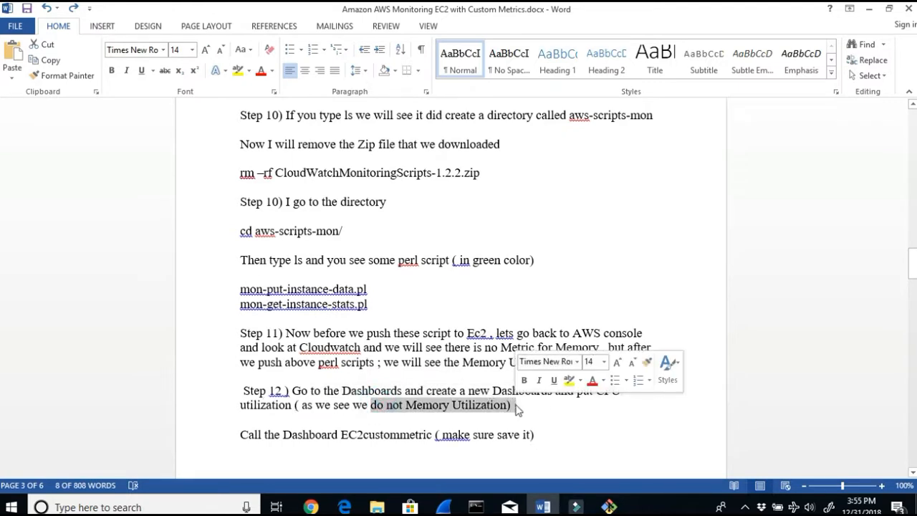
scroll(513, 409, "down", 2)
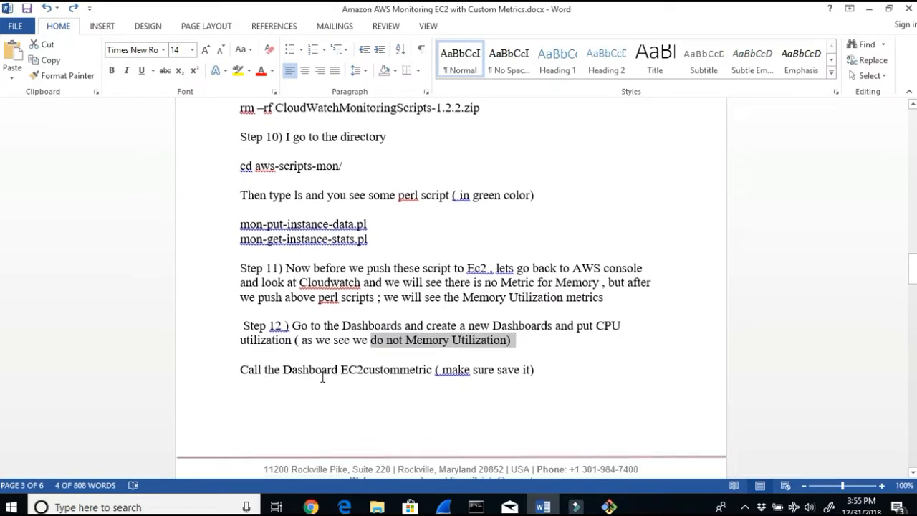
left_click_drag(334, 369, 591, 377)
scroll(592, 383, "down", 3)
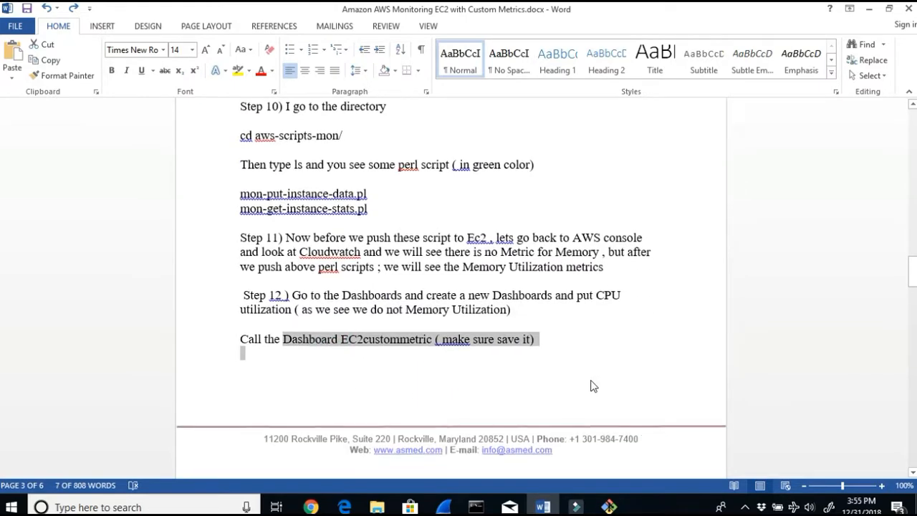
scroll(592, 383, "down", 9)
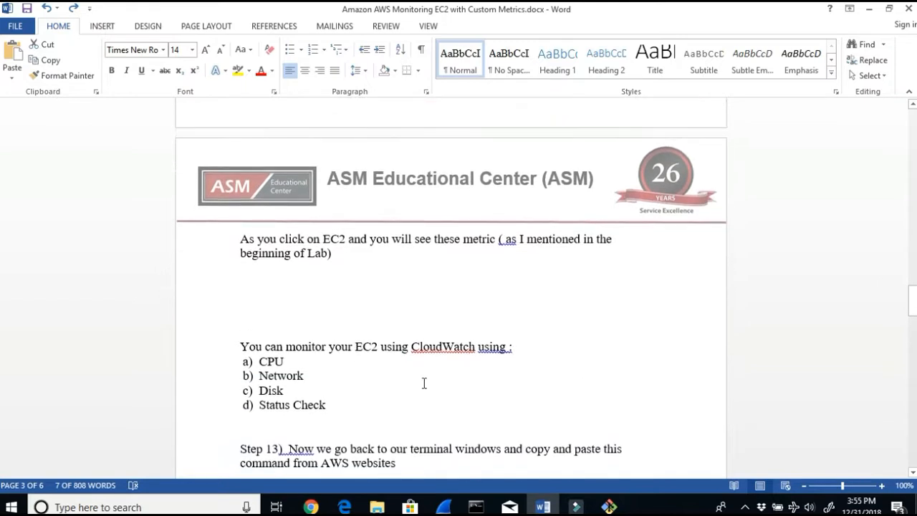
left_click(335, 404)
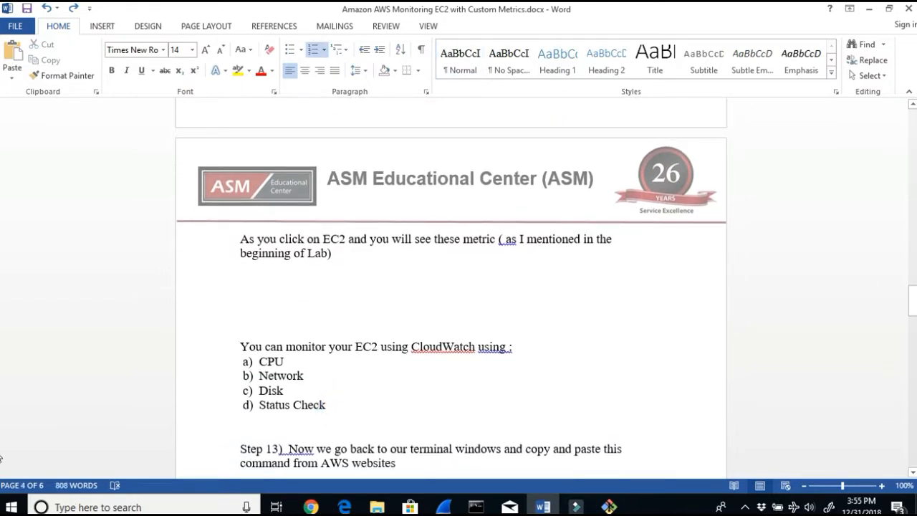
left_click_drag(392, 239, 499, 239)
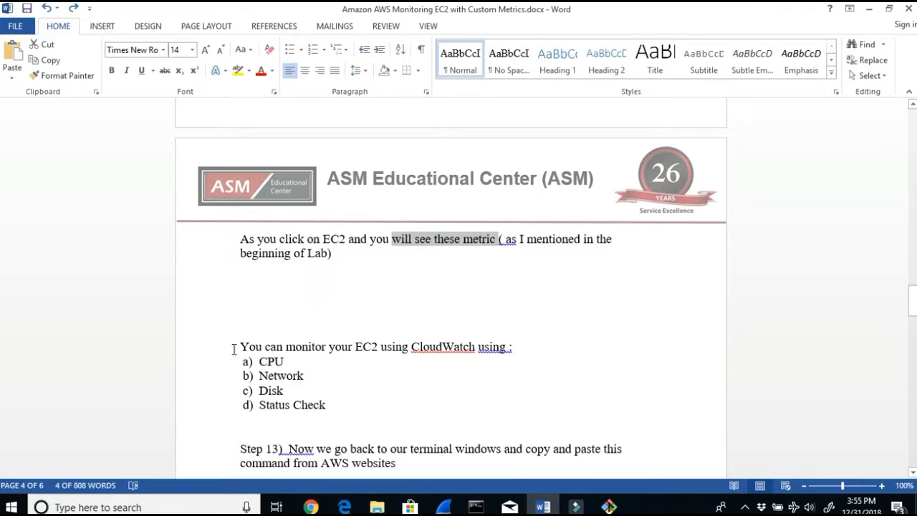
left_click_drag(240, 355, 322, 408)
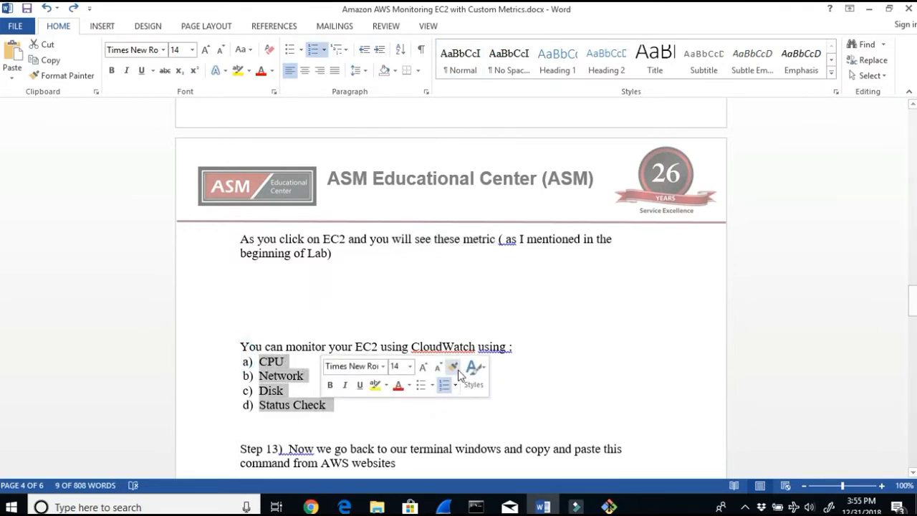
scroll(618, 371, "up", 3)
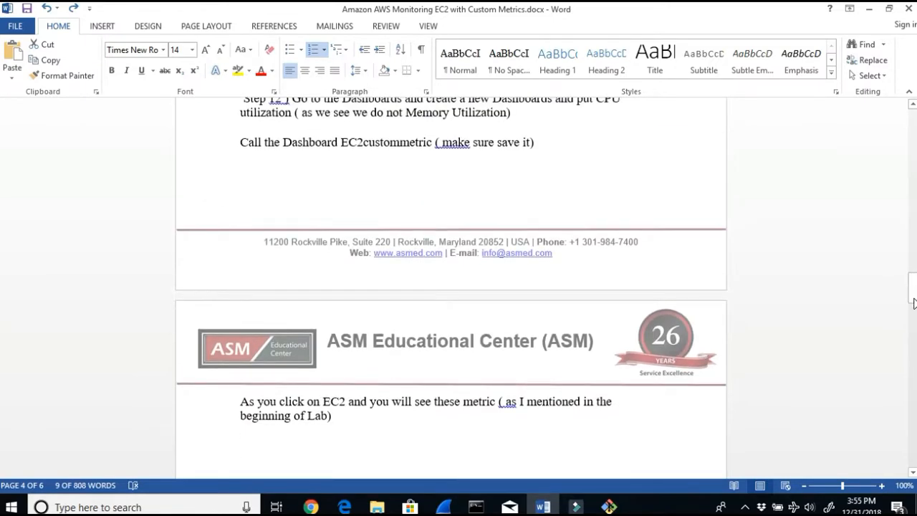
left_click_drag(912, 287, 908, 140)
left_click_drag(252, 214, 290, 223)
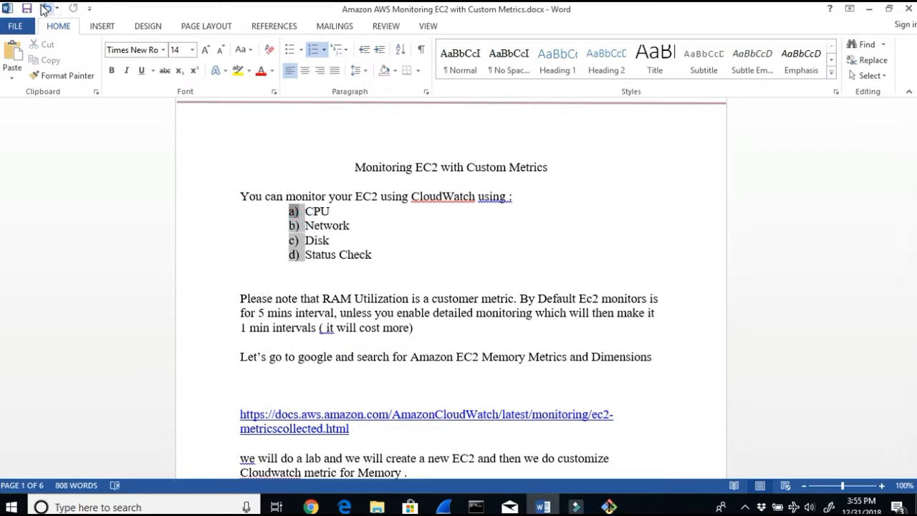
left_click(46, 8)
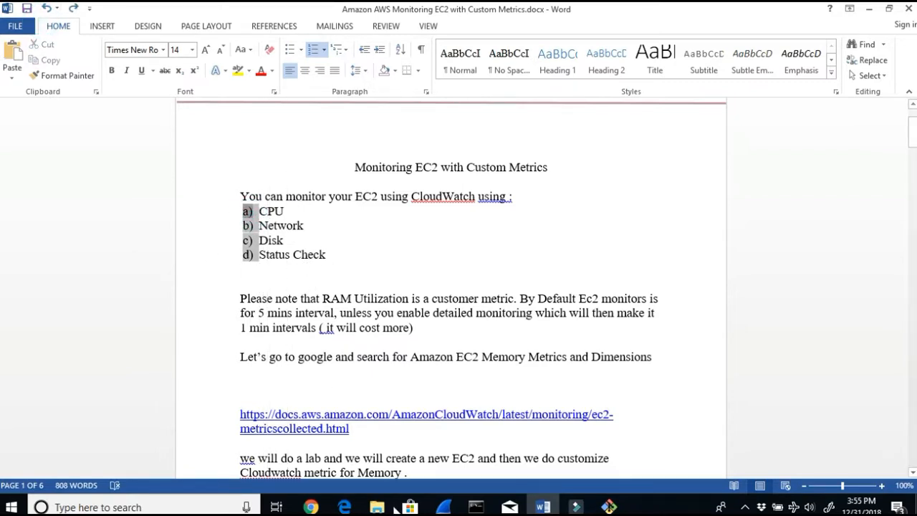
Step: Switch back to the browser with the E2memoryUtilization2019 dashboard
left_click(310, 506)
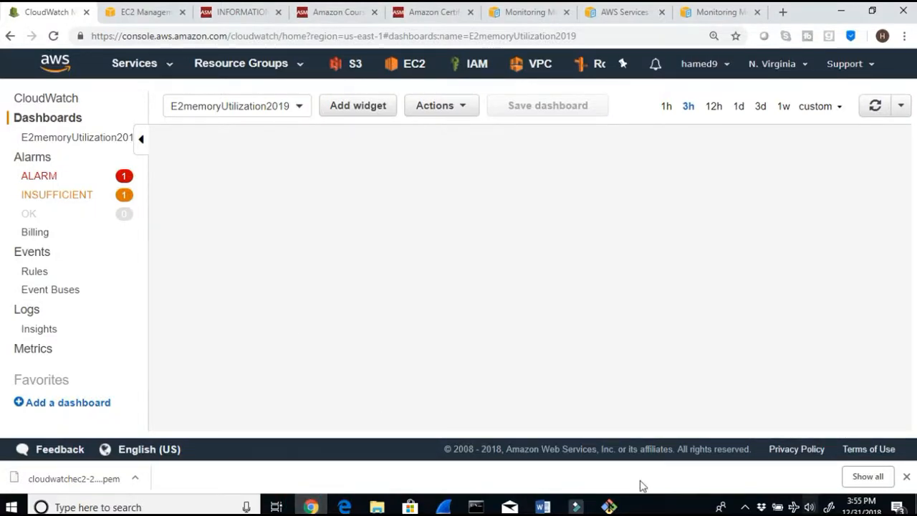
Step: Start a new line widget on the dashboard, open EC2 per-instance metrics and sort them by metric name
left_click(89, 141)
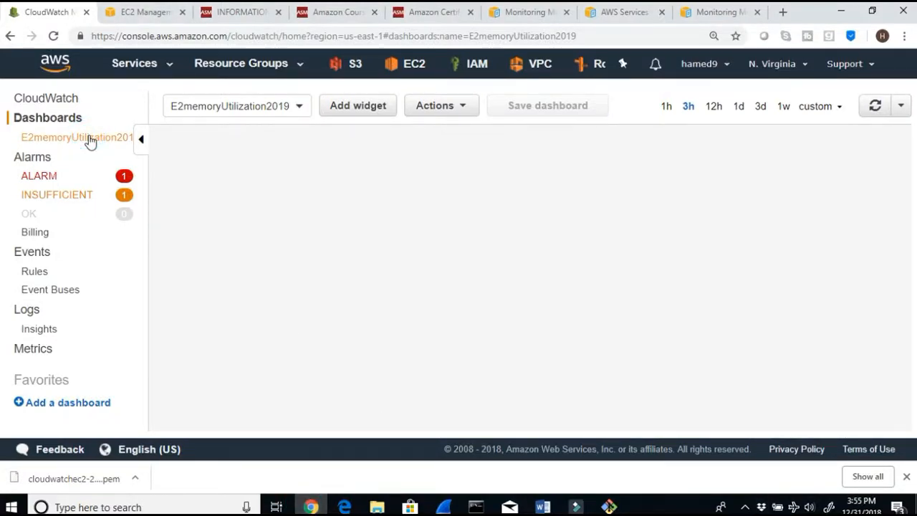
left_click(354, 109)
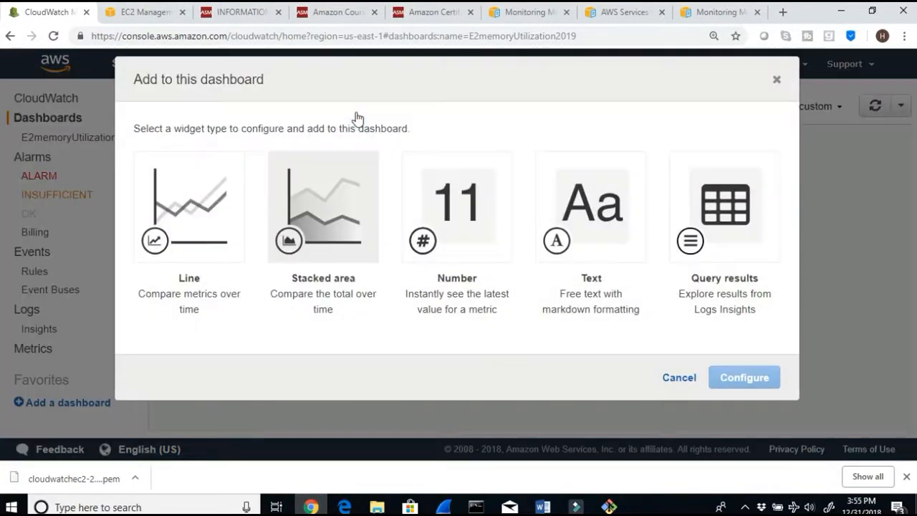
left_click(232, 203)
left_click(744, 377)
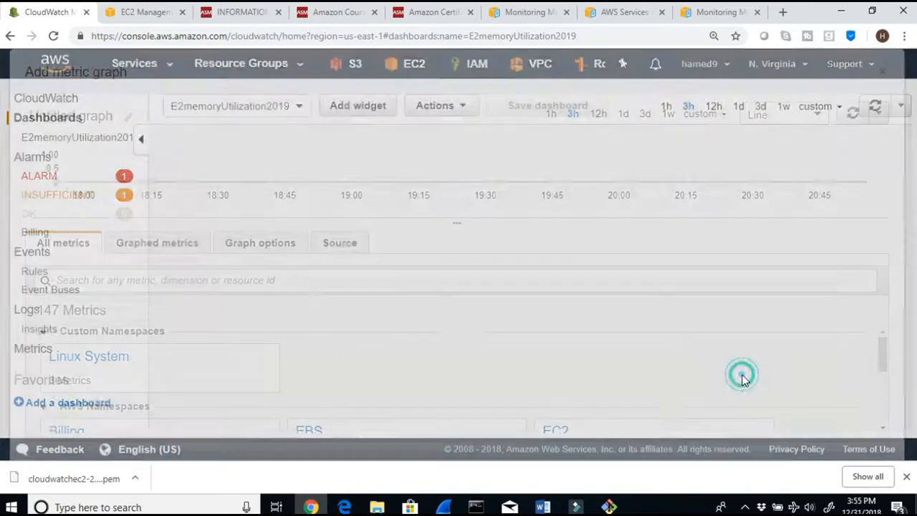
scroll(504, 339, "down", 2)
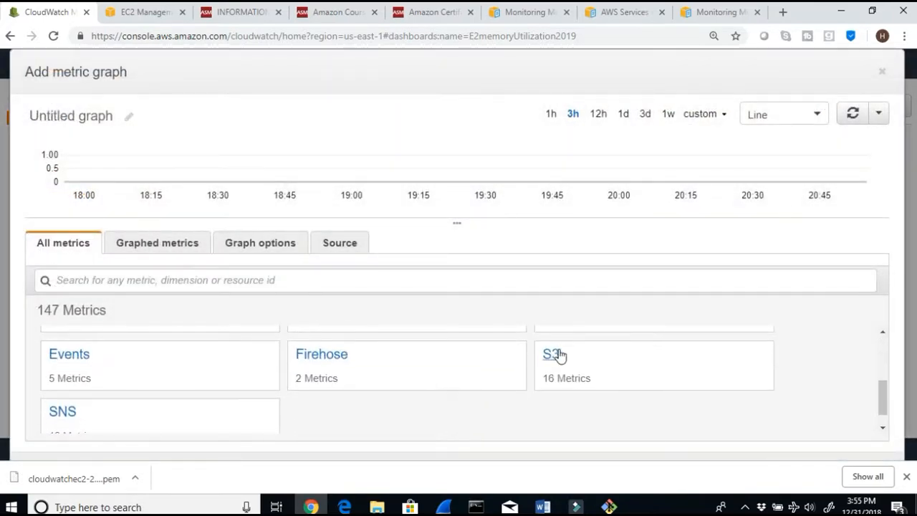
scroll(565, 356, "up", 1)
left_click(544, 368)
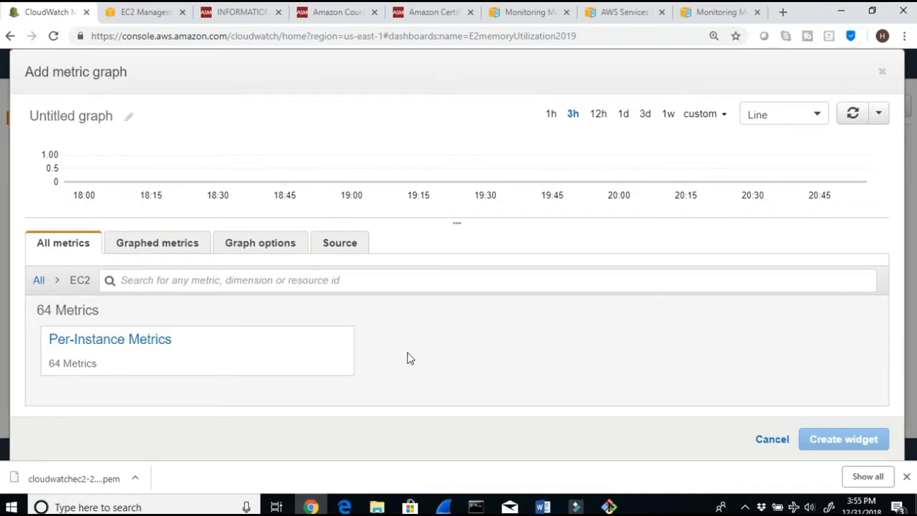
left_click(115, 341)
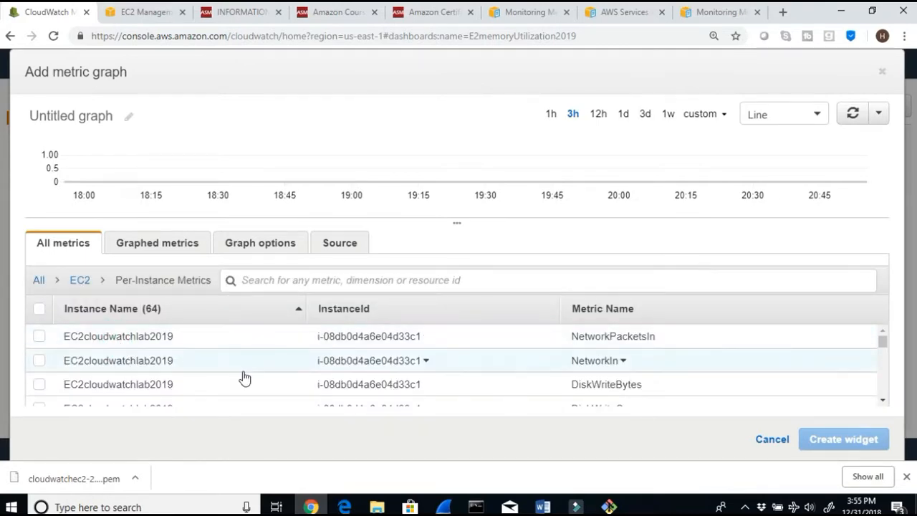
left_click(591, 308)
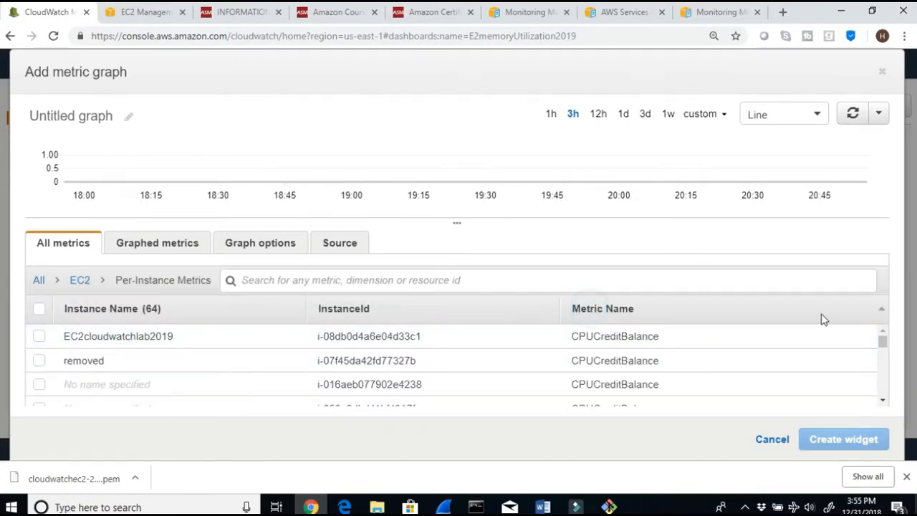
Step: Add the CPUUtilization metric of the EC2cloudwatchlab2019 instance to the dashboard as a line widget
left_click(883, 402)
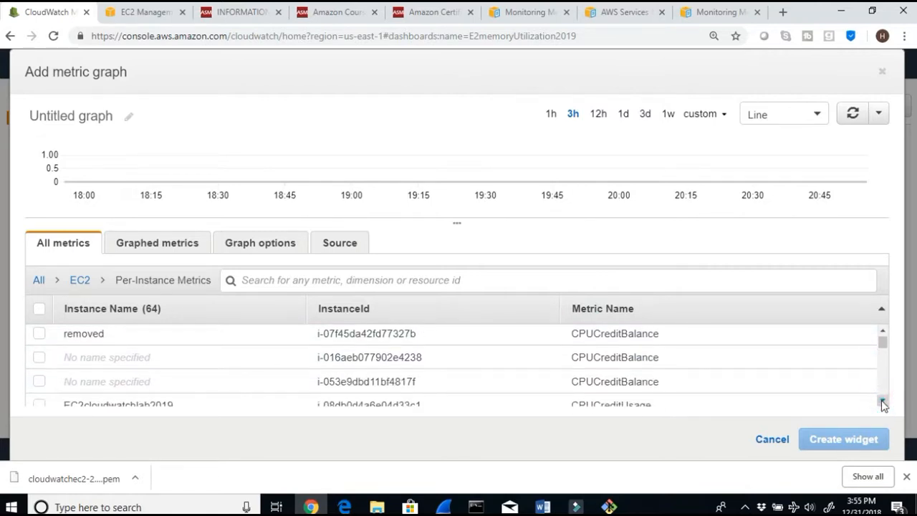
left_click(883, 402)
left_click(883, 402)
left_click(882, 402)
left_click(882, 401)
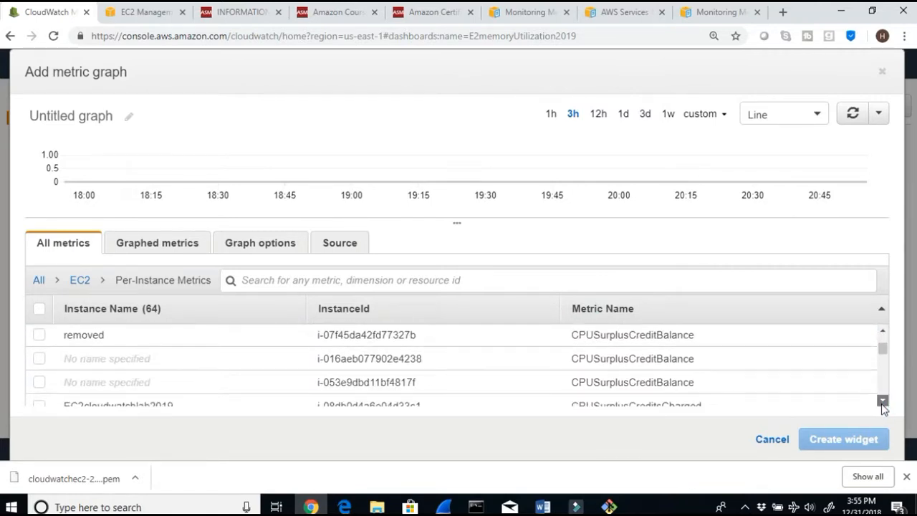
left_click(882, 401)
left_click(882, 402)
left_click(882, 401)
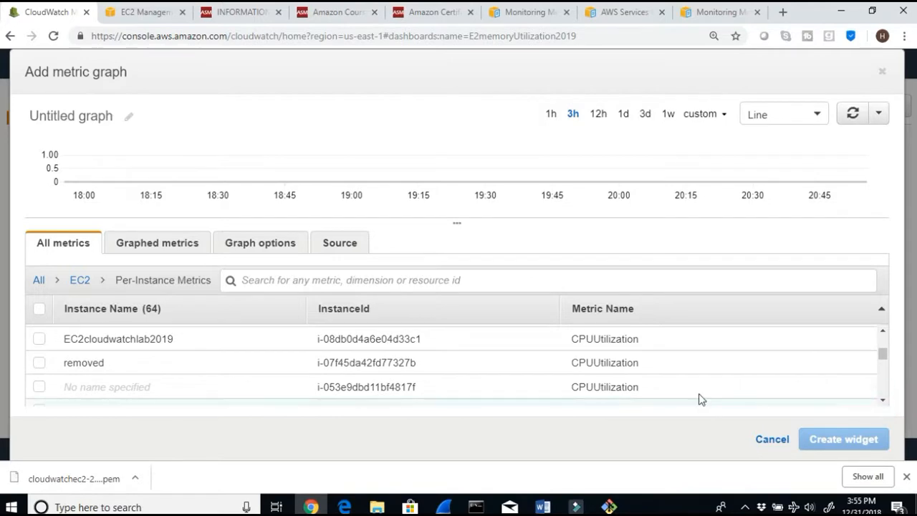
left_click(38, 339)
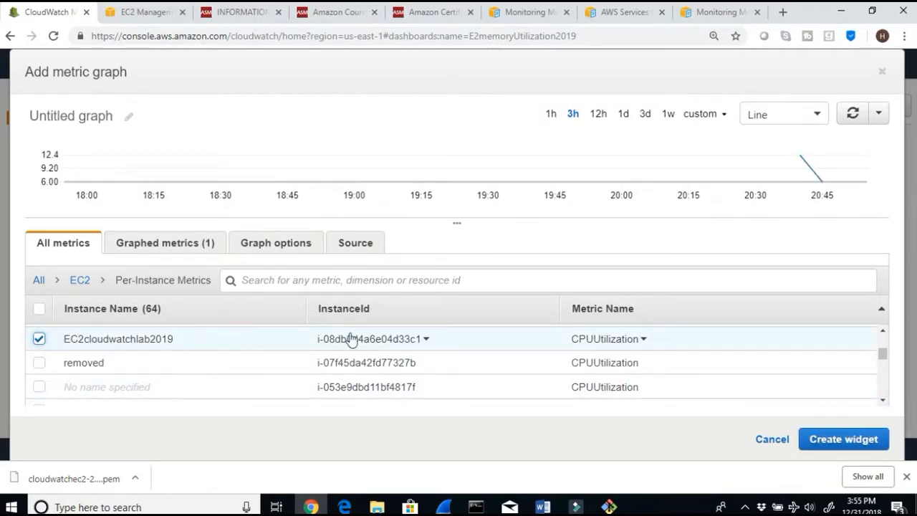
left_click(843, 439)
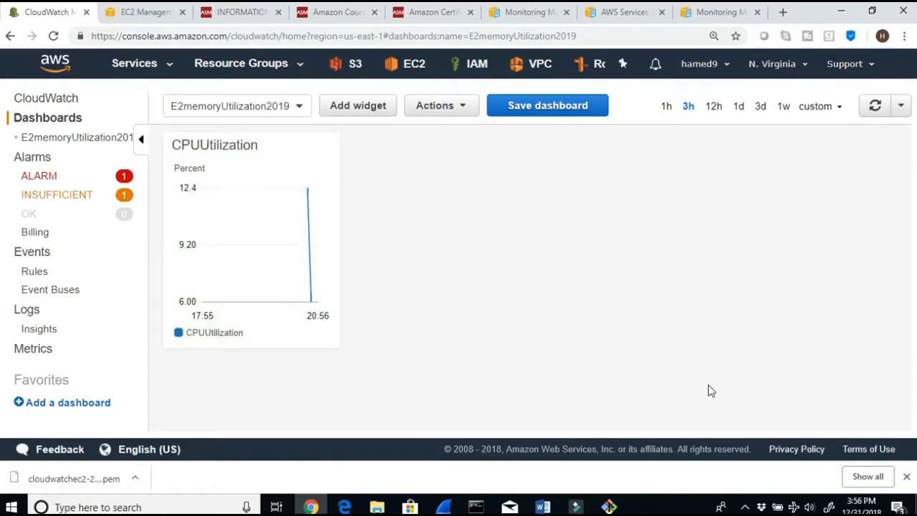
Step: Check the metric list in the Word lab document, then return to the browser and save the dashboard
left_click(544, 507)
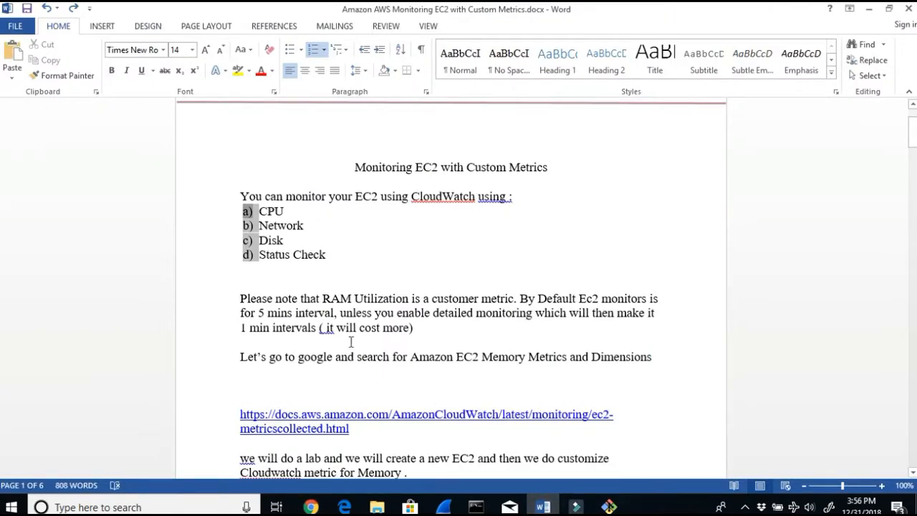
left_click_drag(379, 269, 242, 219)
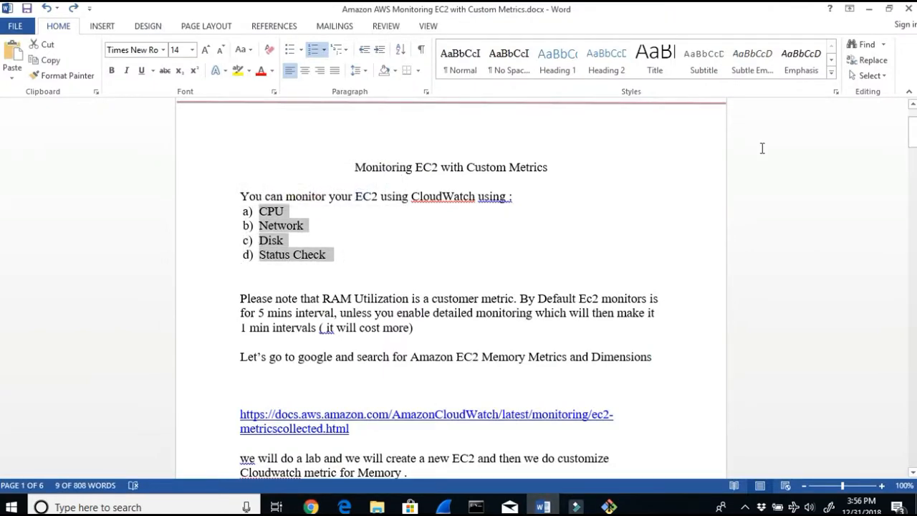
left_click(869, 9)
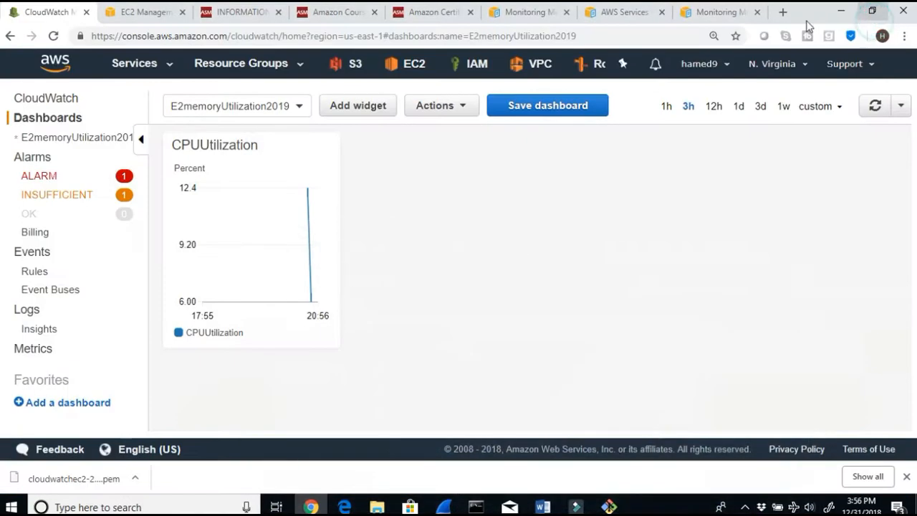
left_click(537, 106)
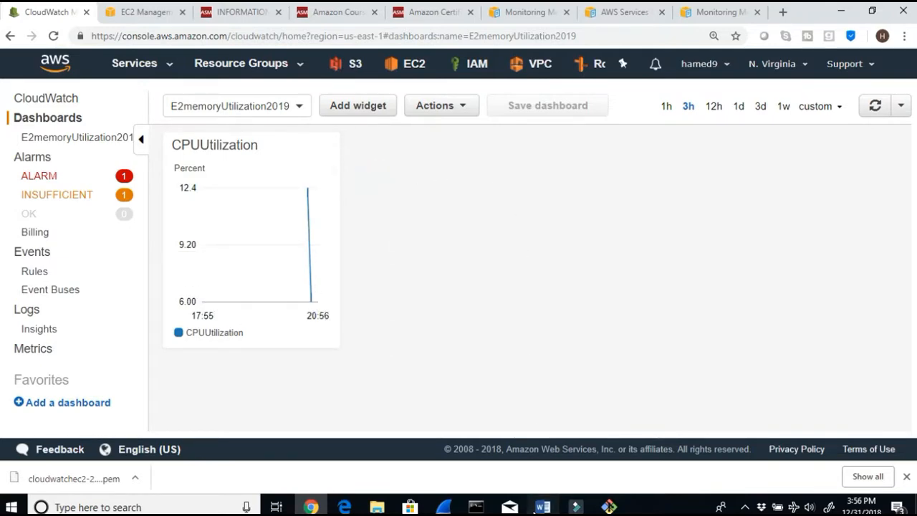
Step: Switch to the Word lab document and read through Steps 11 and 12 about the CPU dashboard
left_click(540, 507)
scroll(438, 434, "down", 1)
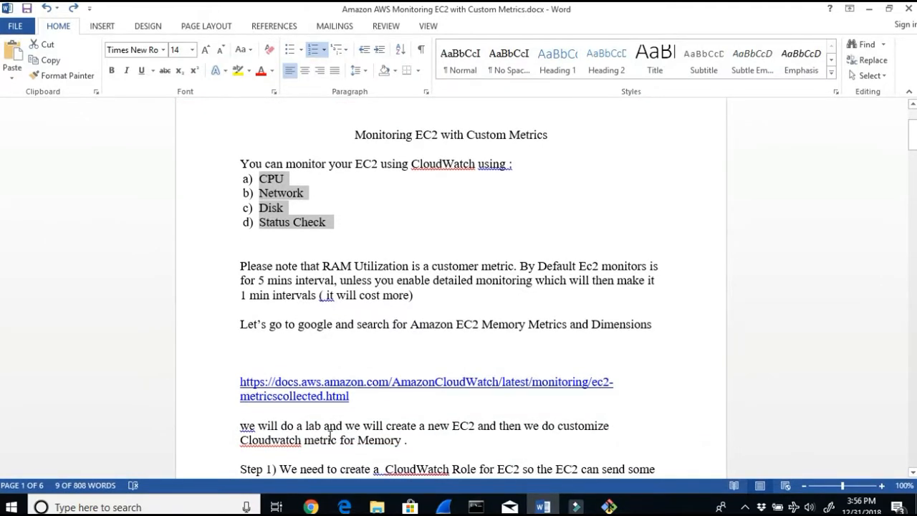
scroll(329, 437, "down", 20)
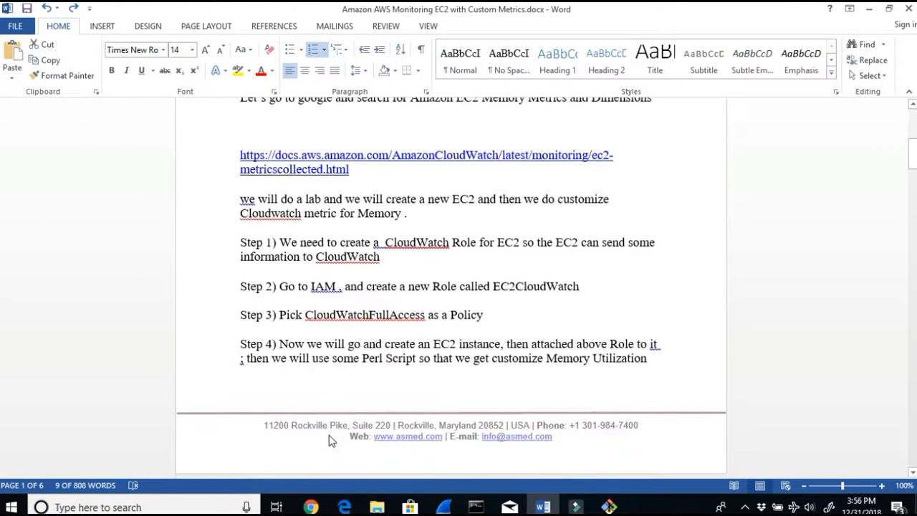
scroll(330, 435, "down", 14)
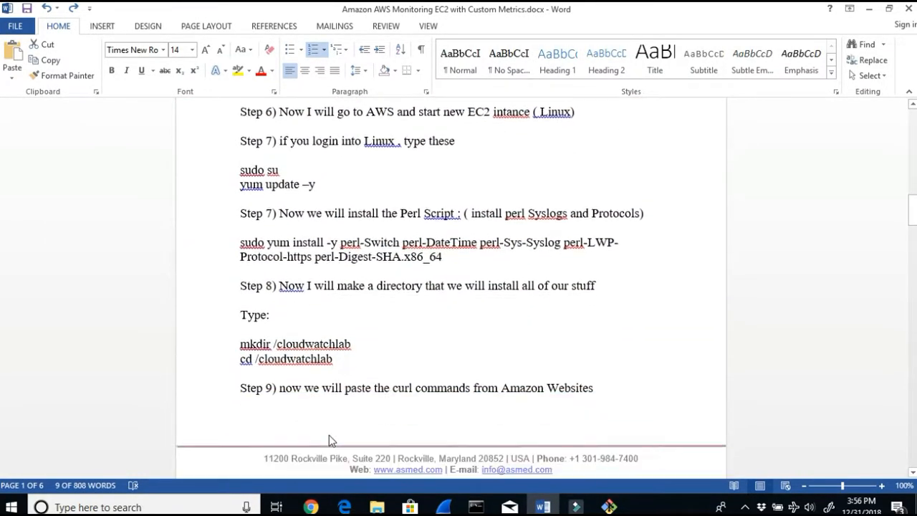
scroll(330, 435, "down", 12)
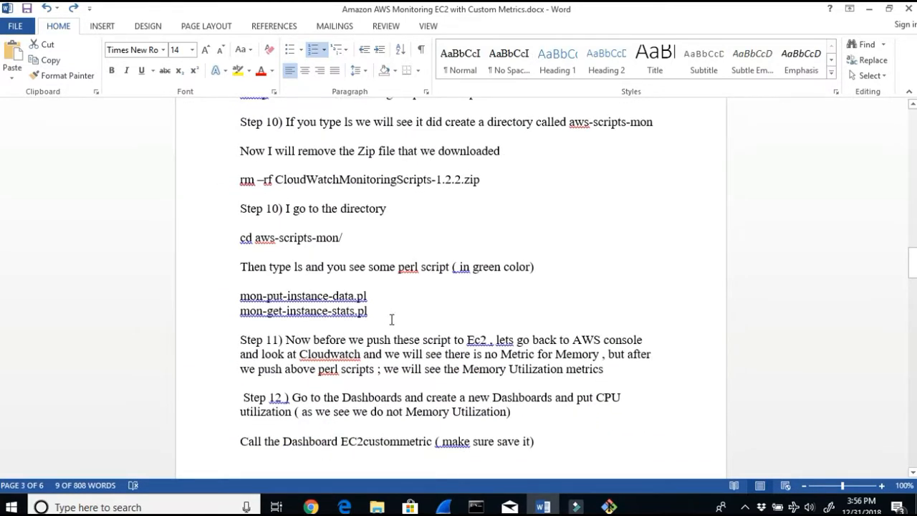
left_click_drag(321, 343, 495, 351)
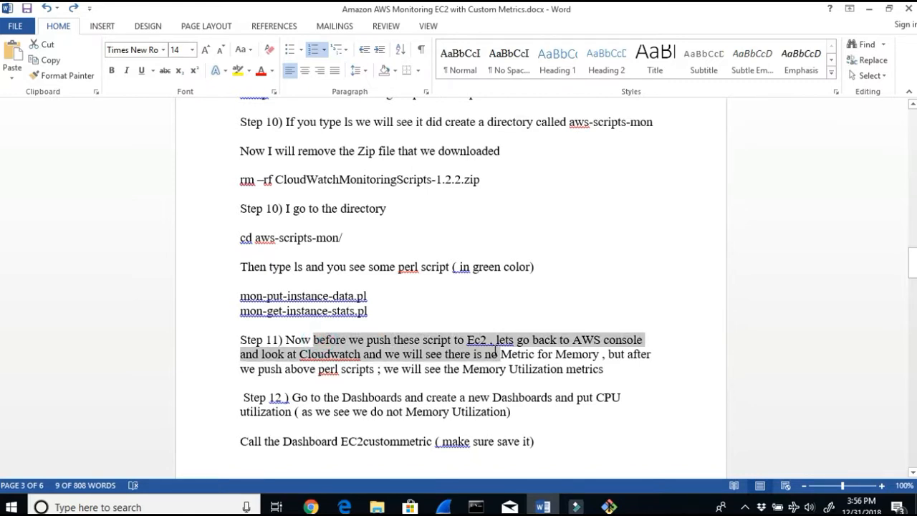
left_click_drag(494, 355, 476, 358)
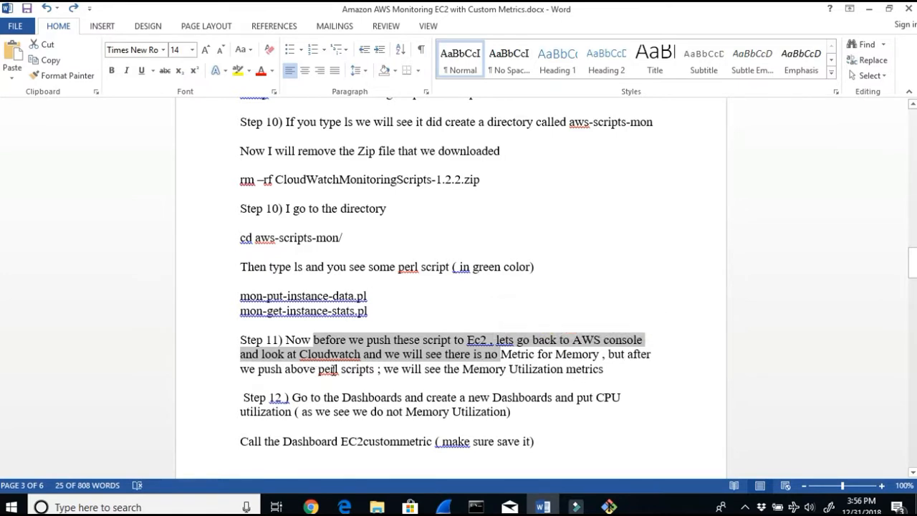
left_click_drag(406, 369, 603, 369)
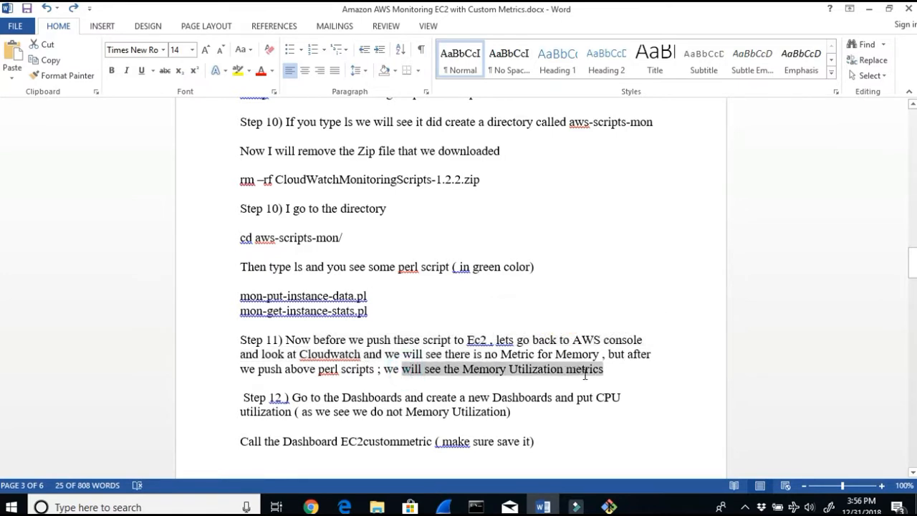
left_click_drag(342, 398, 576, 412)
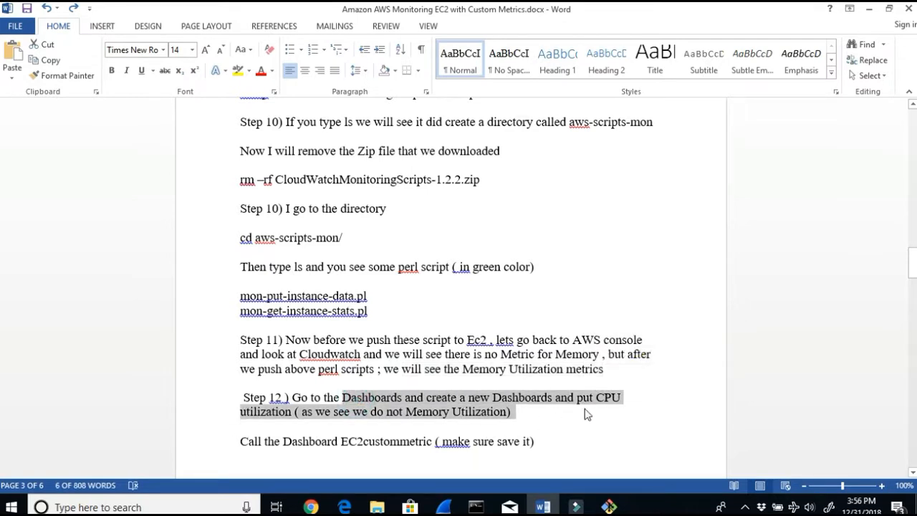
left_click(436, 414)
scroll(436, 415, "down", 1)
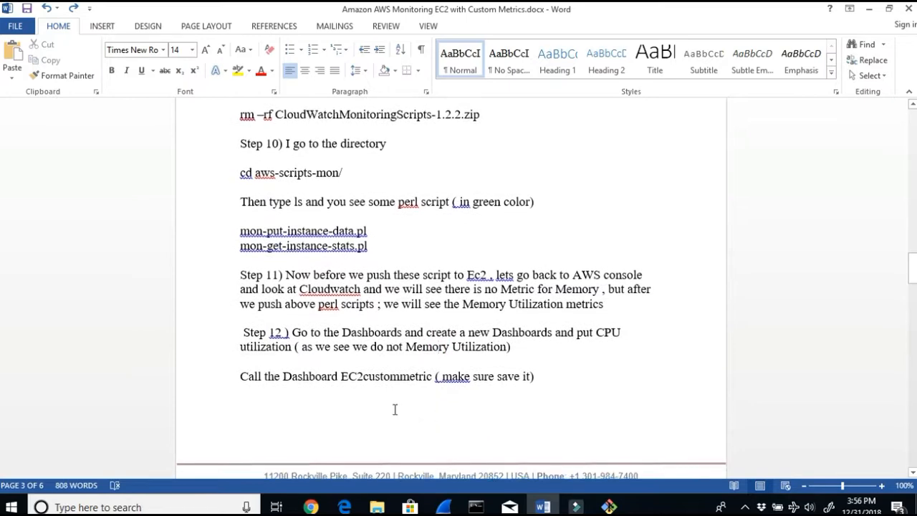
left_click_drag(421, 381, 357, 377)
scroll(407, 381, "down", 3)
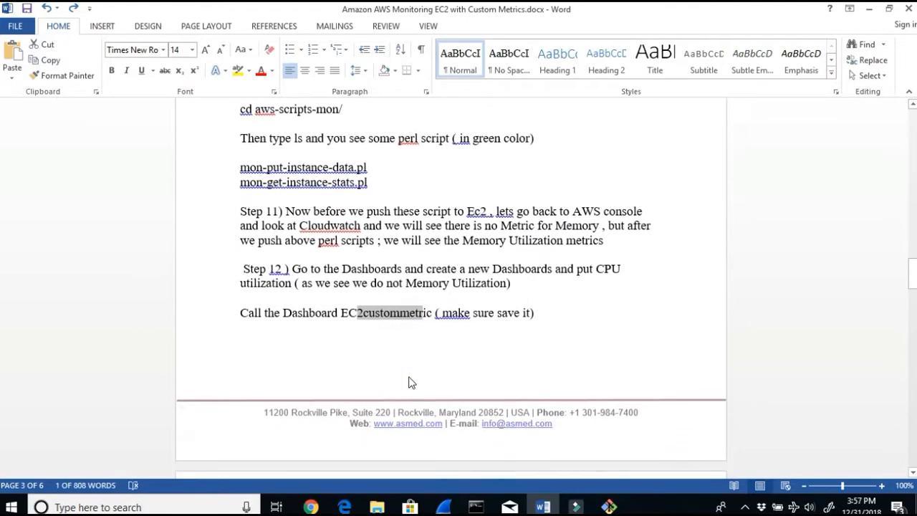
triple_click(536, 213)
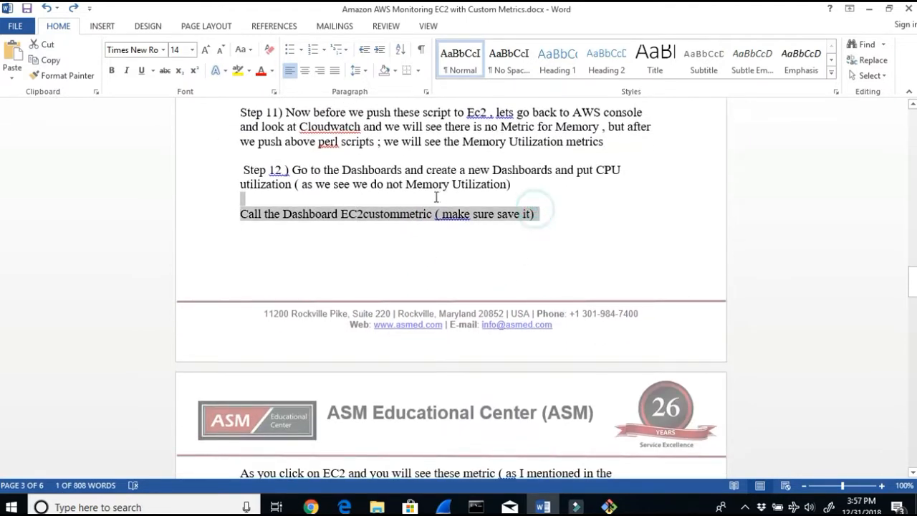
scroll(471, 363, "down", 3)
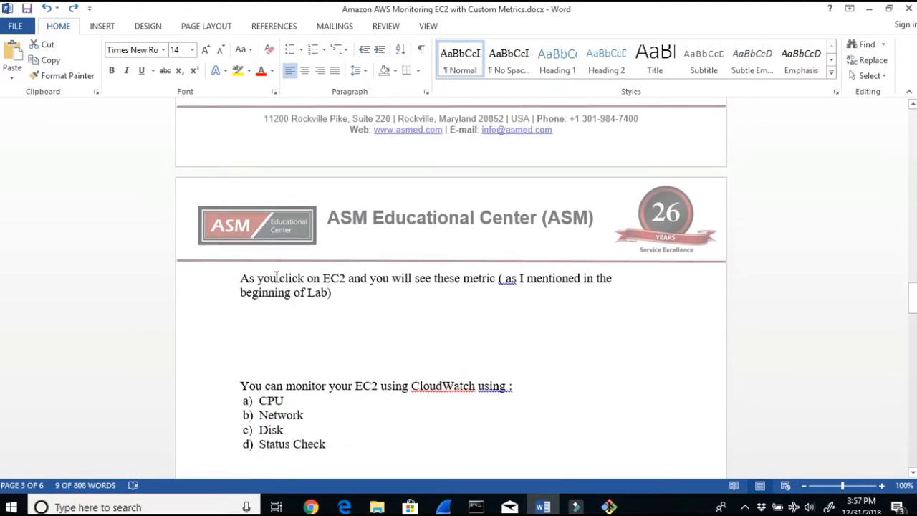
Step: Read the Step 13 instructions and the mon-put-instance-data.pl --mem-util --verify --verbose command in the lab document
left_click_drag(277, 278, 442, 311)
scroll(441, 350, "down", 2)
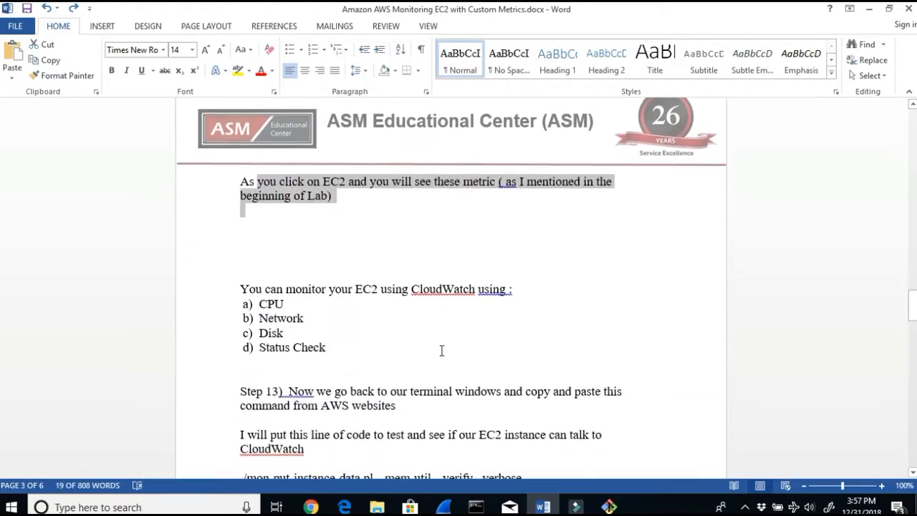
scroll(441, 350, "down", 1)
left_click_drag(366, 358, 476, 372)
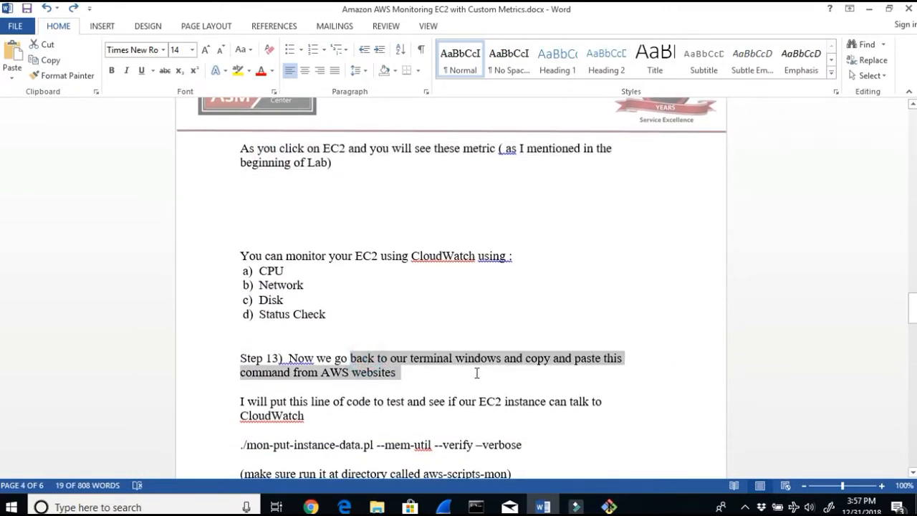
left_click_drag(592, 366, 598, 369)
left_click_drag(290, 403, 341, 417)
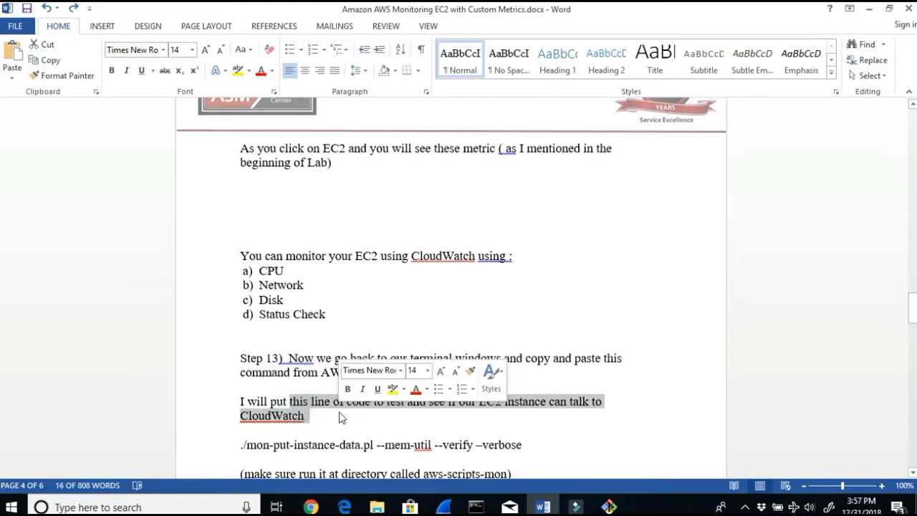
scroll(343, 419, "down", 1)
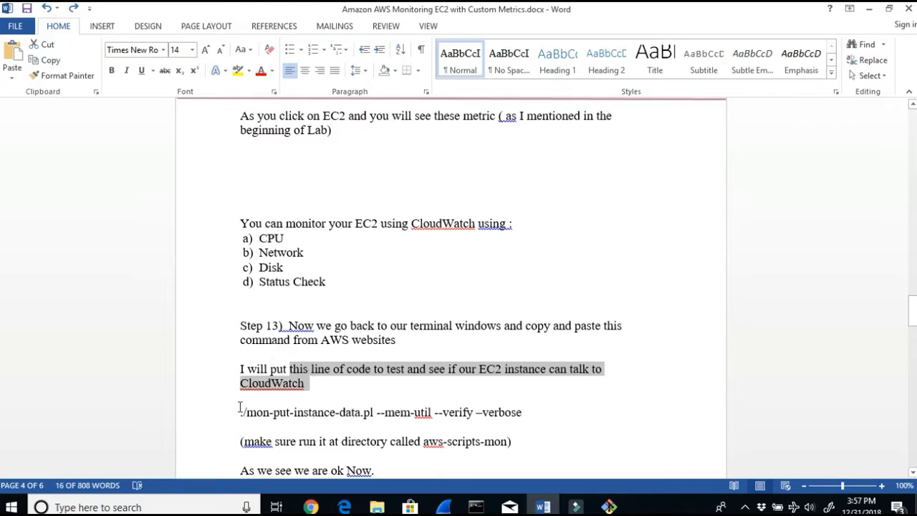
left_click_drag(238, 413, 466, 423)
left_click_drag(532, 420, 529, 412)
left_click_drag(449, 370, 547, 370)
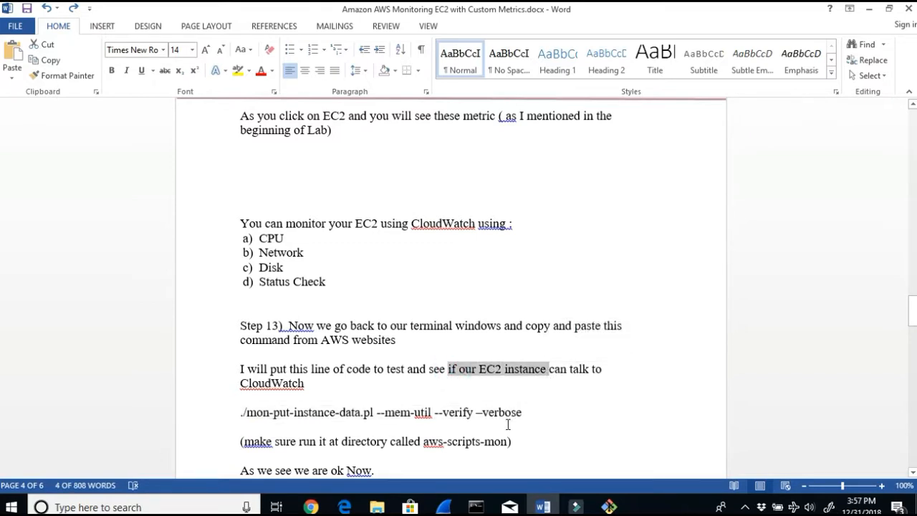
left_click_drag(525, 413, 233, 403)
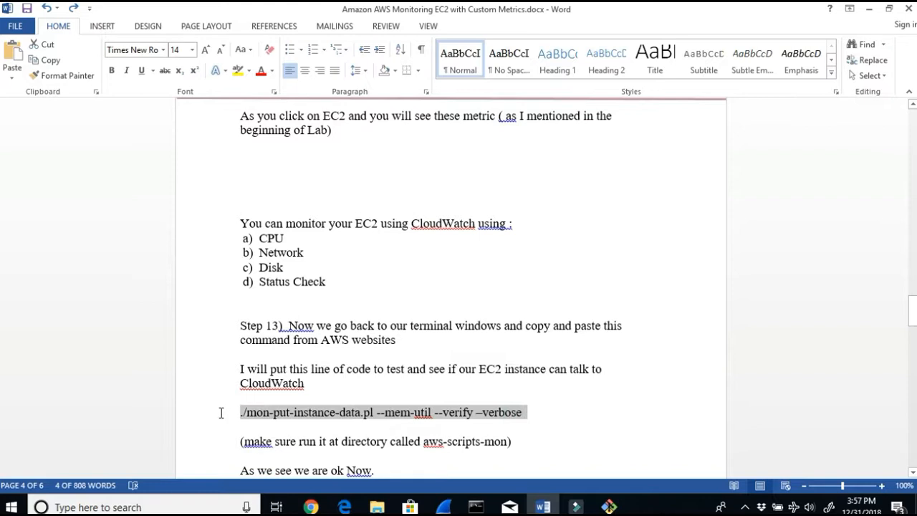
left_click_drag(405, 338, 321, 337)
left_click_drag(239, 412, 527, 413)
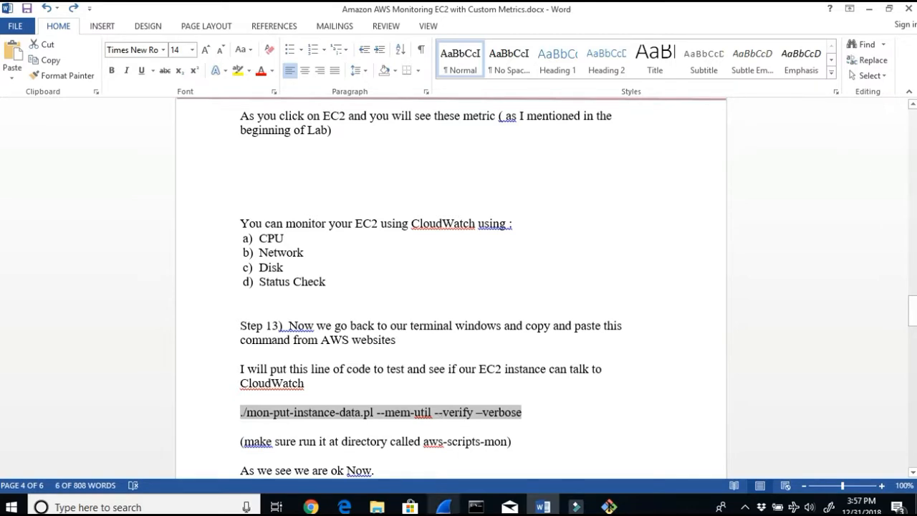
Step: In the aws-scripts-mon directory, run ./mon-put-instance-data.pl --mem-util --verify -verbose to test the connection to CloudWatch
left_click(605, 506)
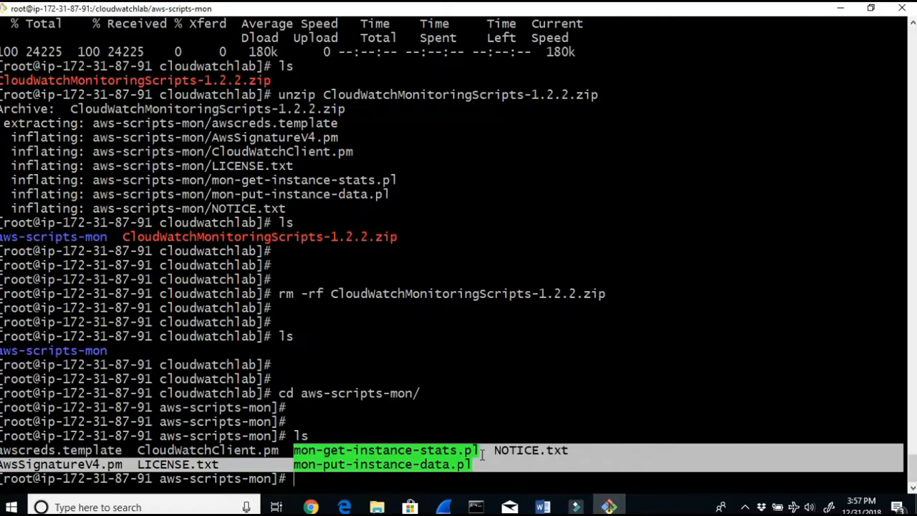
left_click(471, 446)
key("Return")
key("Return")
key("Return")
key("Return")
key("Return")
key("Return")
key("Return")
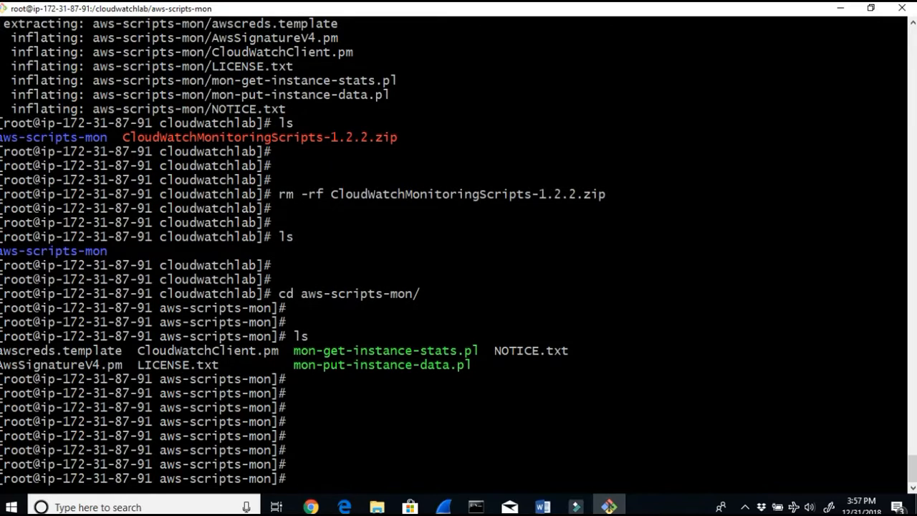
right_click(385, 479)
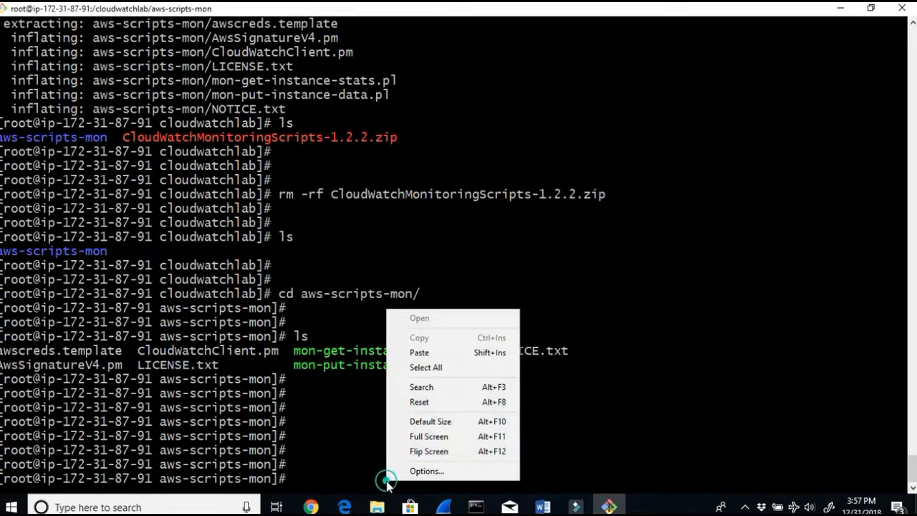
left_click(420, 351)
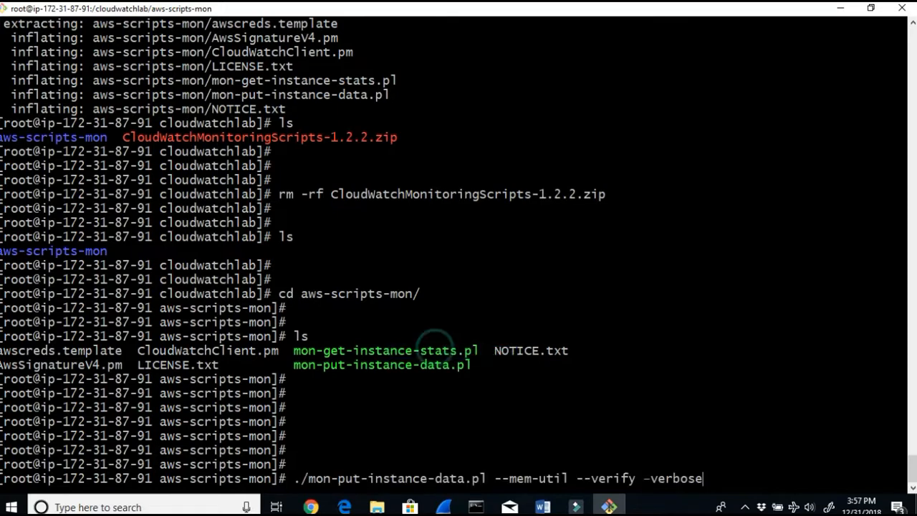
key("Return")
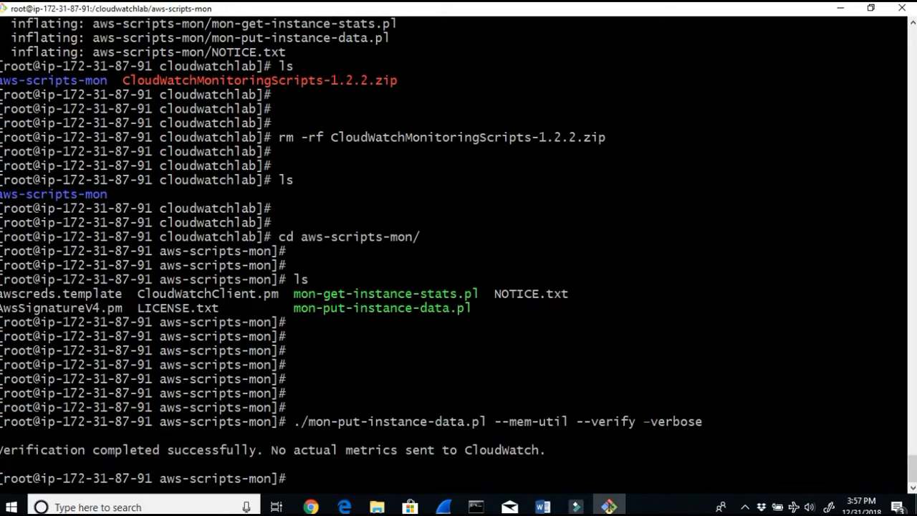
Step: Read the verification output in the terminal and the Step 14 instructions in the lab document
left_click_drag(74, 452, 562, 447)
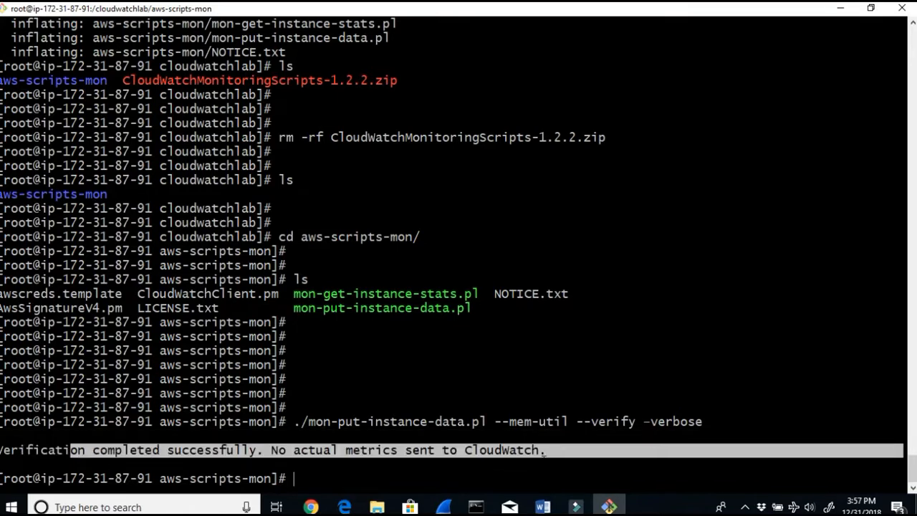
left_click(542, 507)
scroll(485, 461, "down", 3)
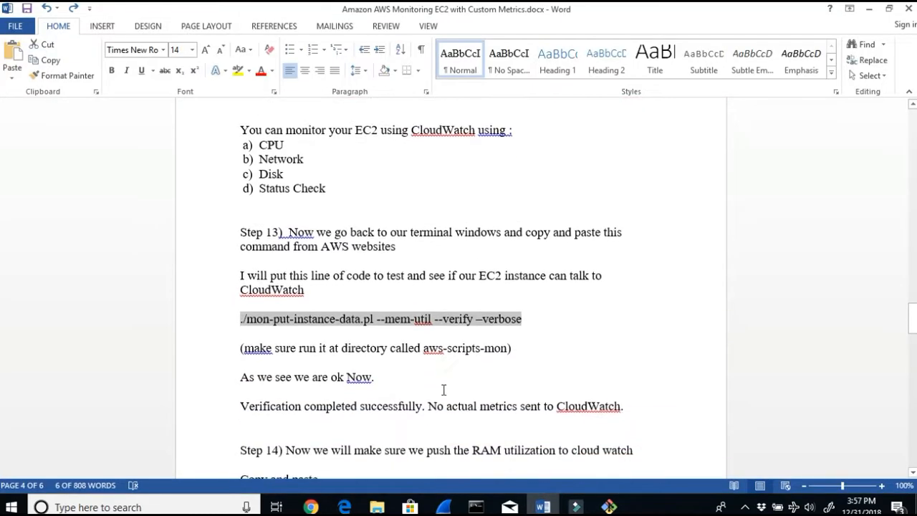
left_click(412, 382)
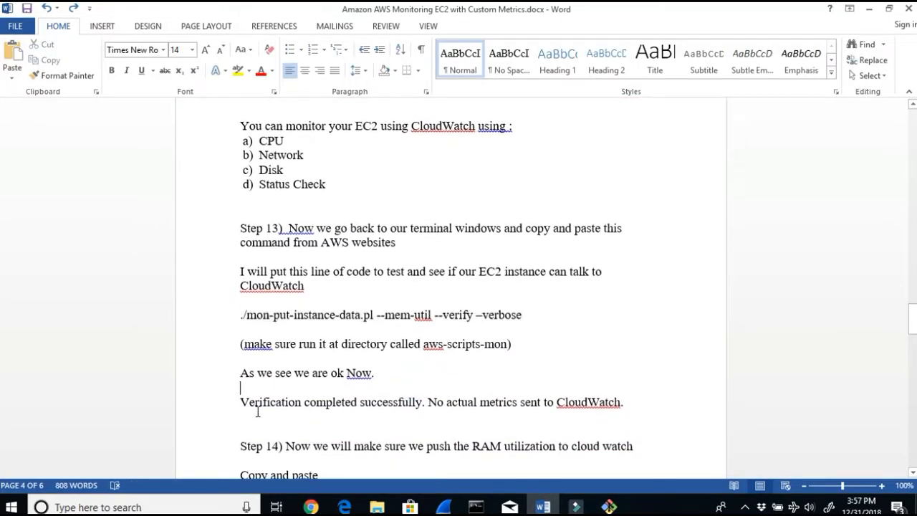
left_click(257, 402)
left_click_drag(314, 400, 602, 400)
scroll(602, 400, "down", 2)
left_click_drag(331, 380, 621, 377)
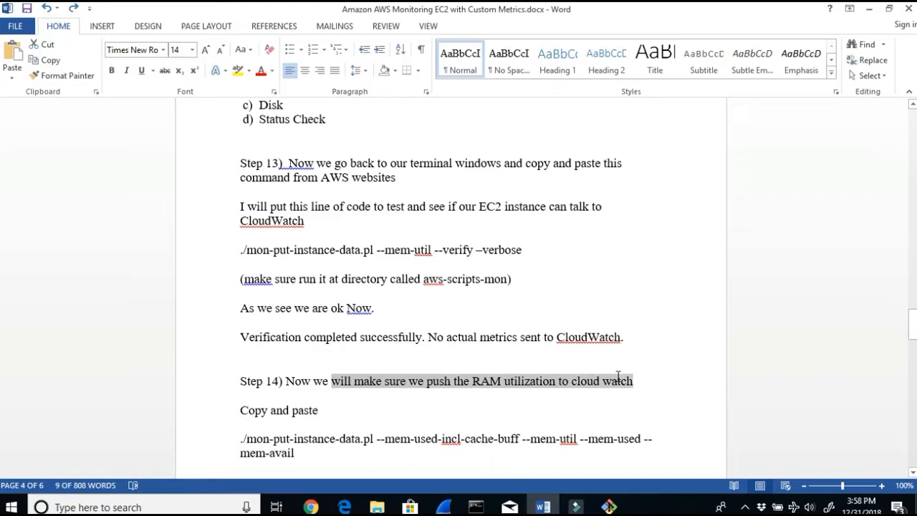
Step: Copy the Step 14 mon-put-instance-data.pl memory command from the lab document
left_click_drag(318, 408, 236, 413)
left_click_drag(296, 454, 238, 444)
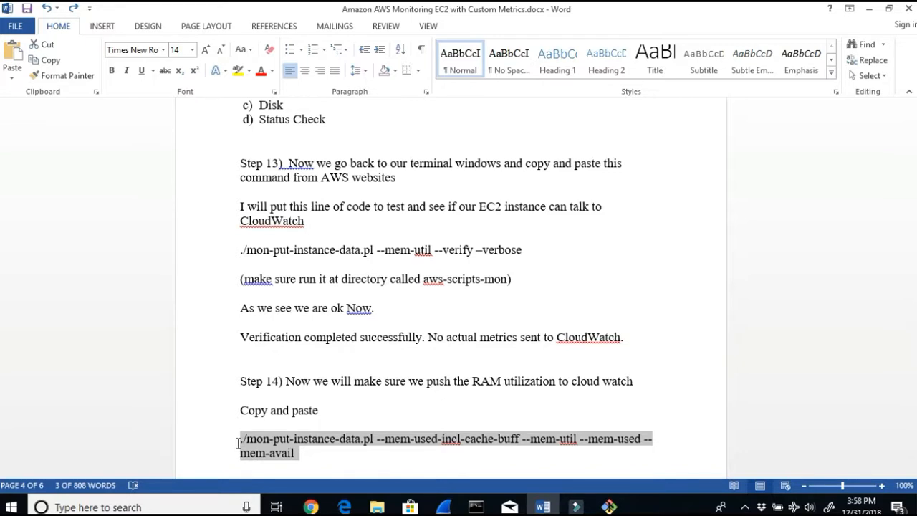
key("ctrl+c")
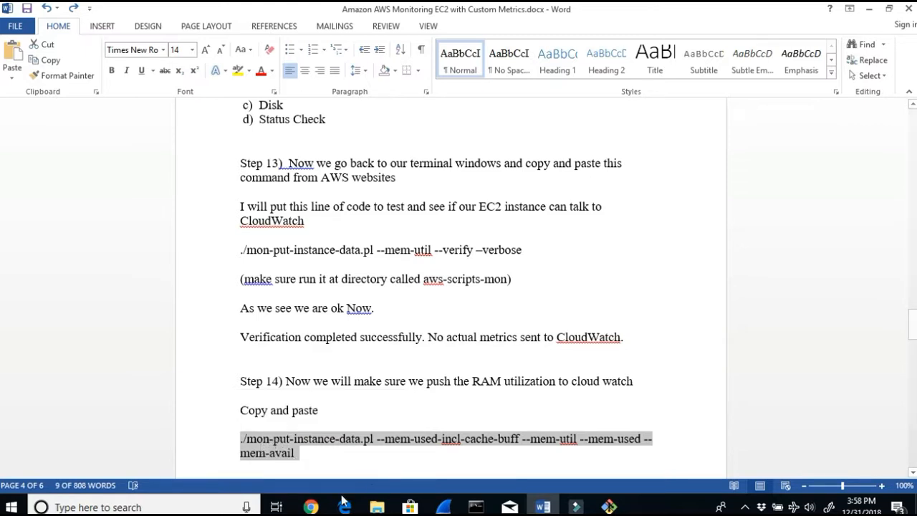
Step: Review the mon-put-instance-data.pl options such as --mem-util, --mem-used and --mem-used-incl-cache-buff in the AWS documentation
left_click(310, 507)
left_click(509, 15)
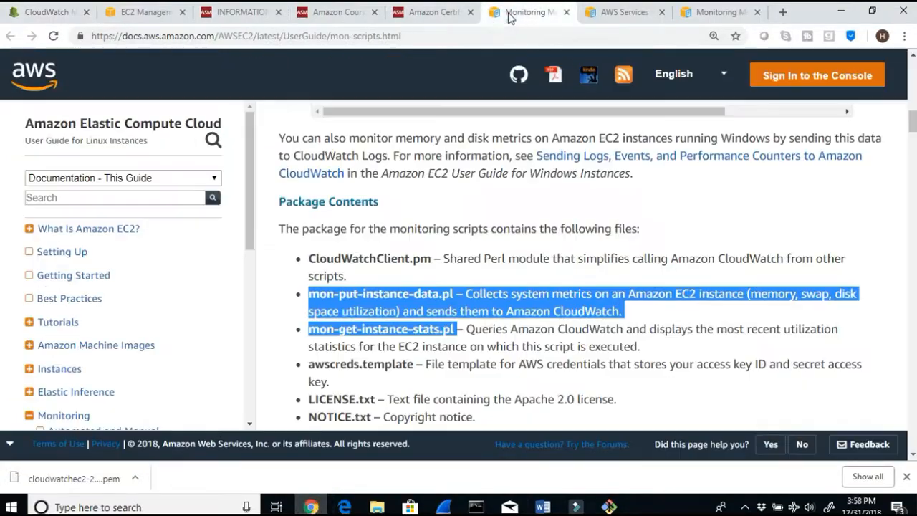
scroll(549, 299, "down", 9)
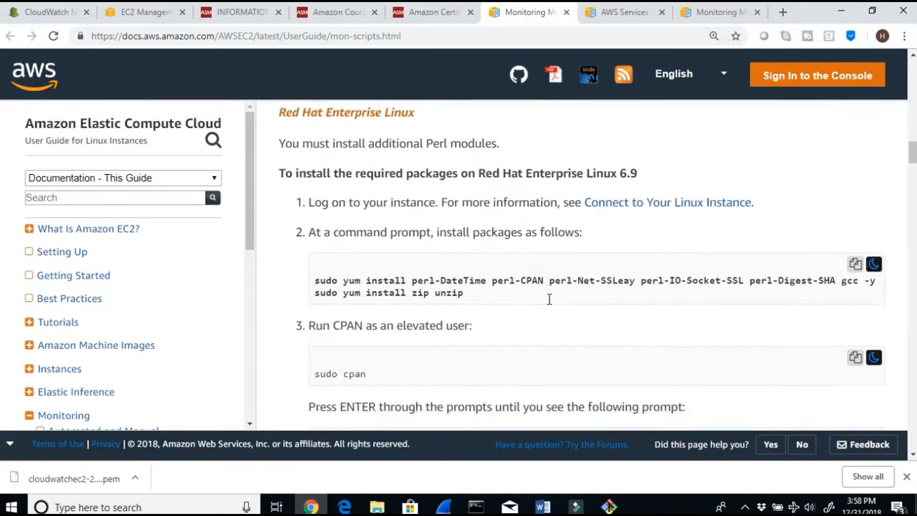
scroll(549, 298, "down", 12)
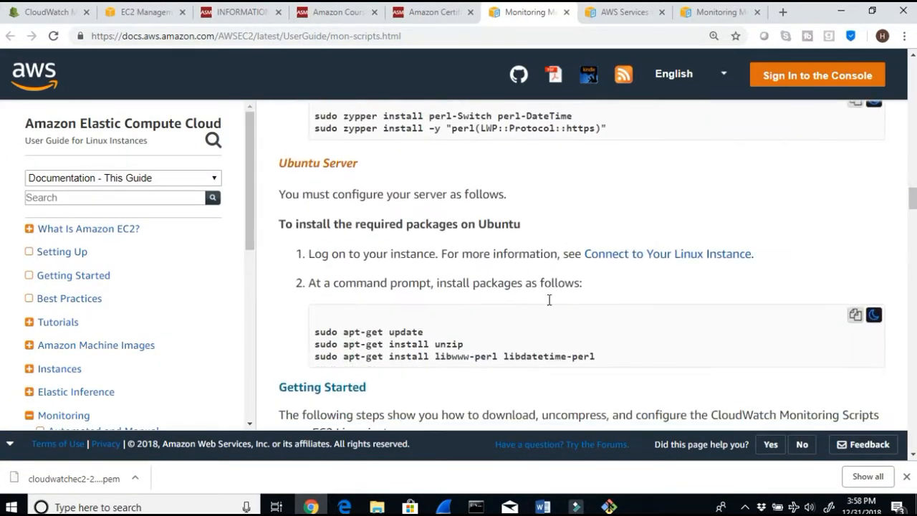
scroll(549, 298, "down", 9)
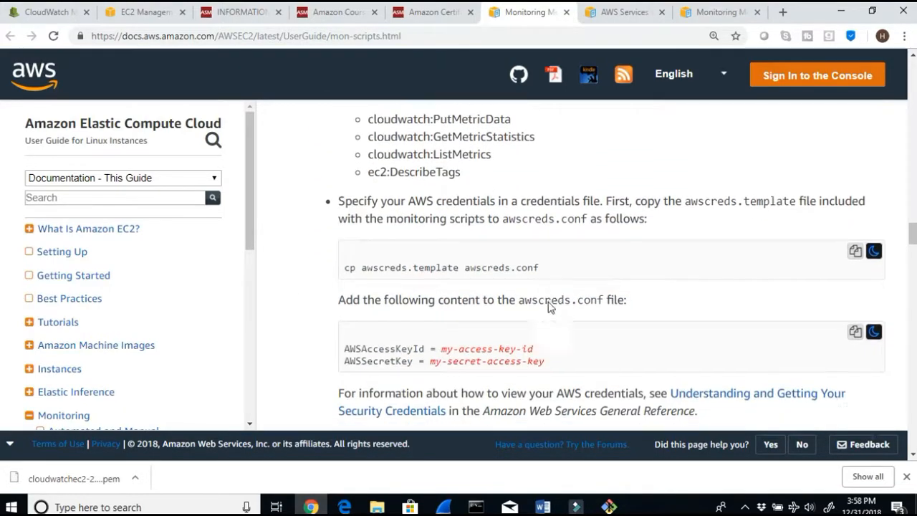
scroll(548, 304, "down", 6)
scroll(549, 305, "up", 2)
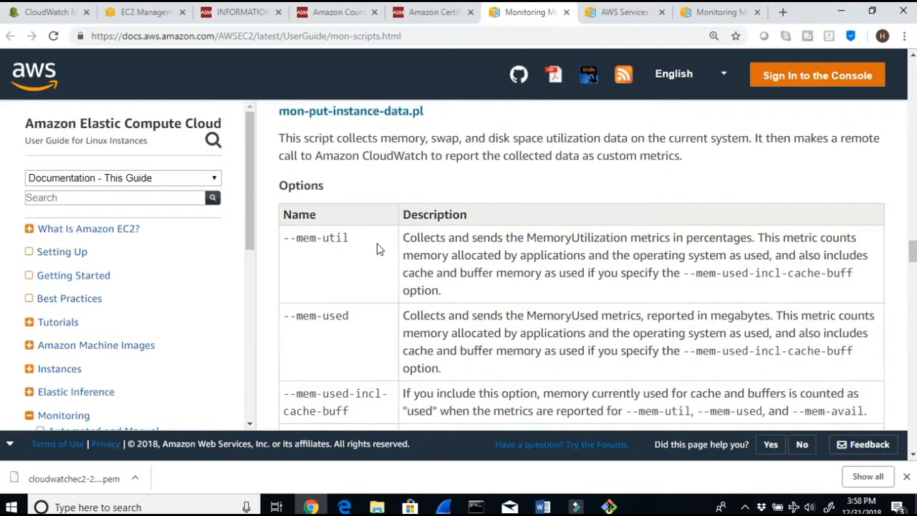
double_click(374, 242)
double_click(364, 317)
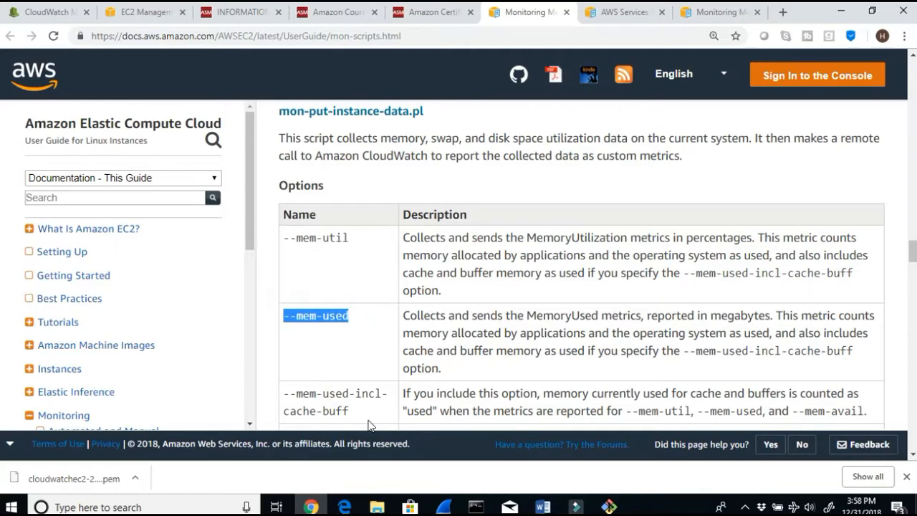
left_click_drag(366, 418, 291, 395)
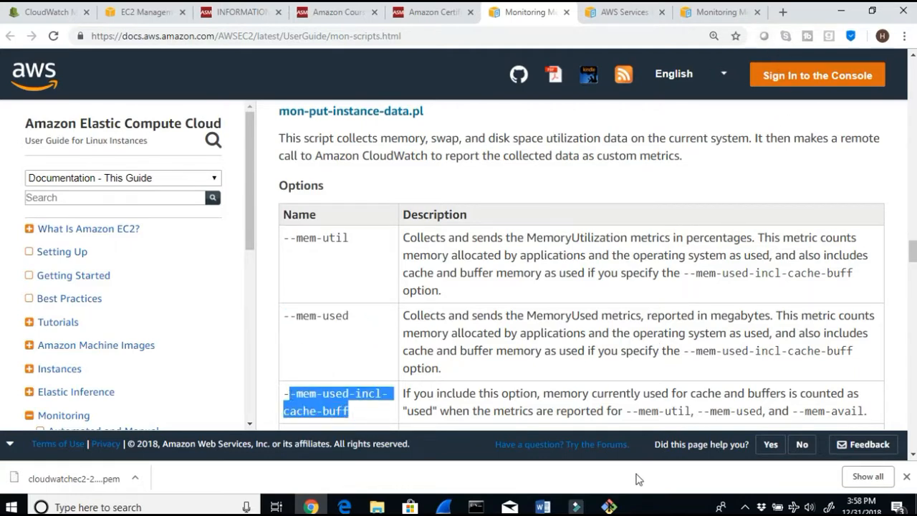
Step: Run ./mon-put-instance-data.pl --mem-used-incl-cache-buff --mem-util --mem-used --mem-avail in the terminal to push memory metrics
left_click(609, 507)
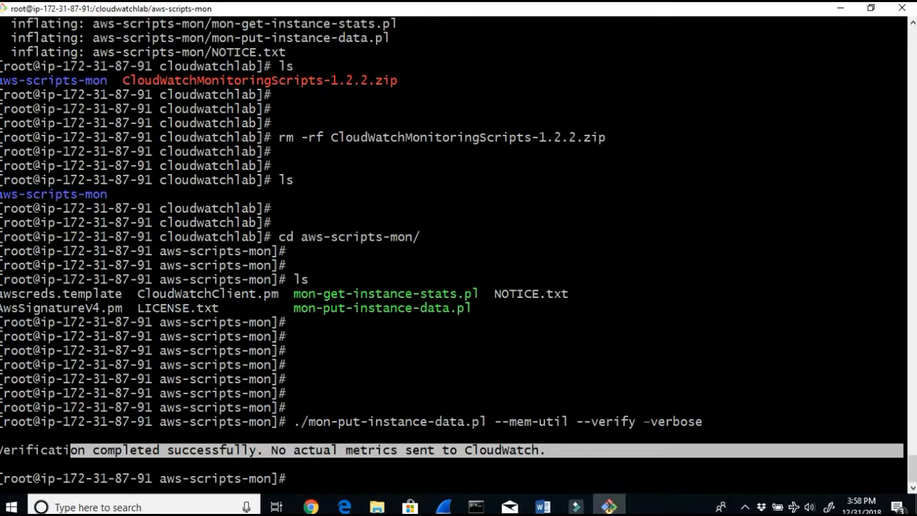
right_click(371, 484)
left_click(421, 340)
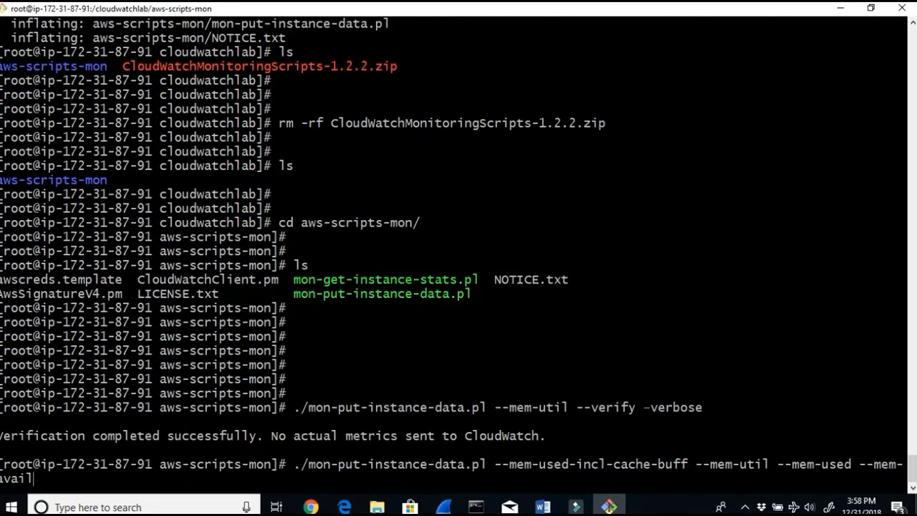
left_click_drag(290, 464, 625, 481)
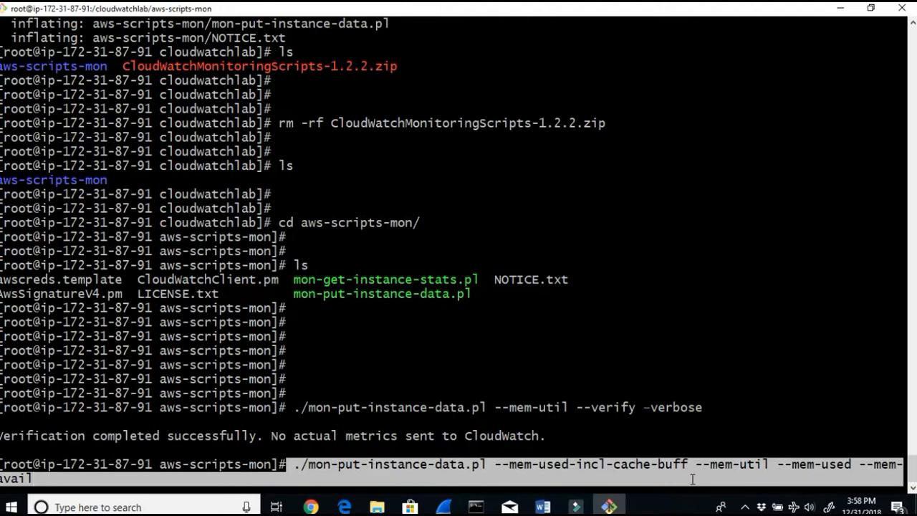
key("Return")
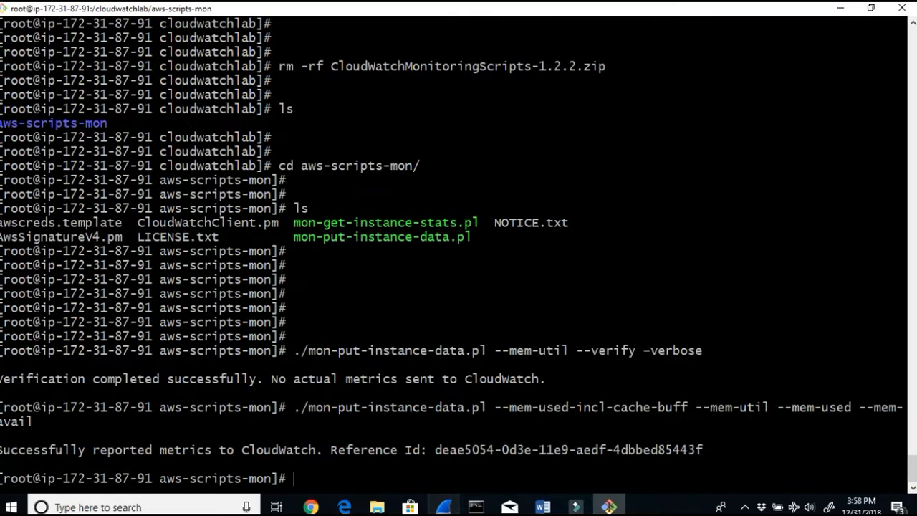
Step: Compare the terminal output with the lab document and read the Step 15 crontab instructions
left_click_drag(286, 450, 464, 473)
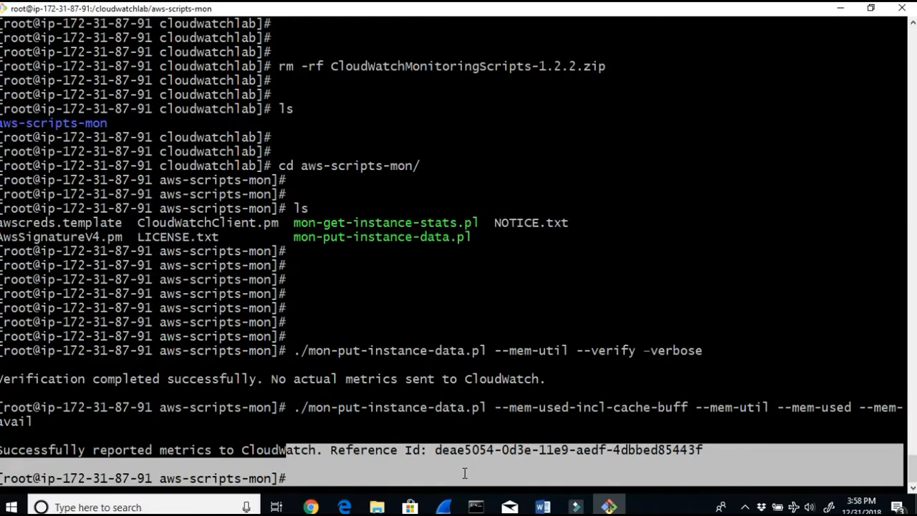
left_click(318, 465)
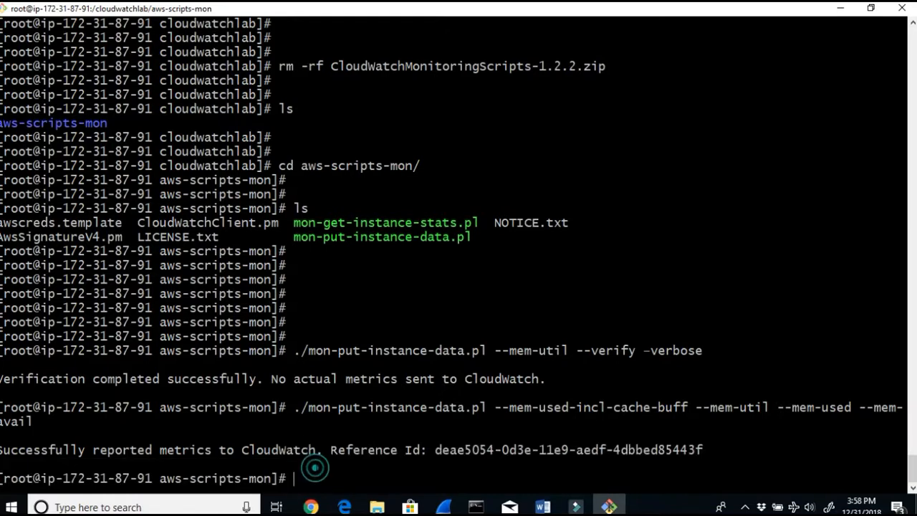
left_click(542, 506)
scroll(492, 472, "down", 5)
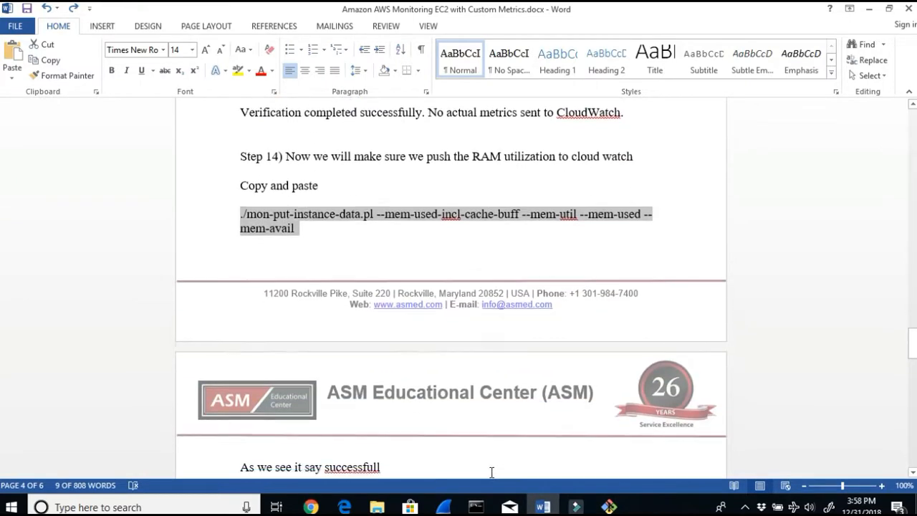
scroll(491, 472, "down", 2)
double_click(332, 396)
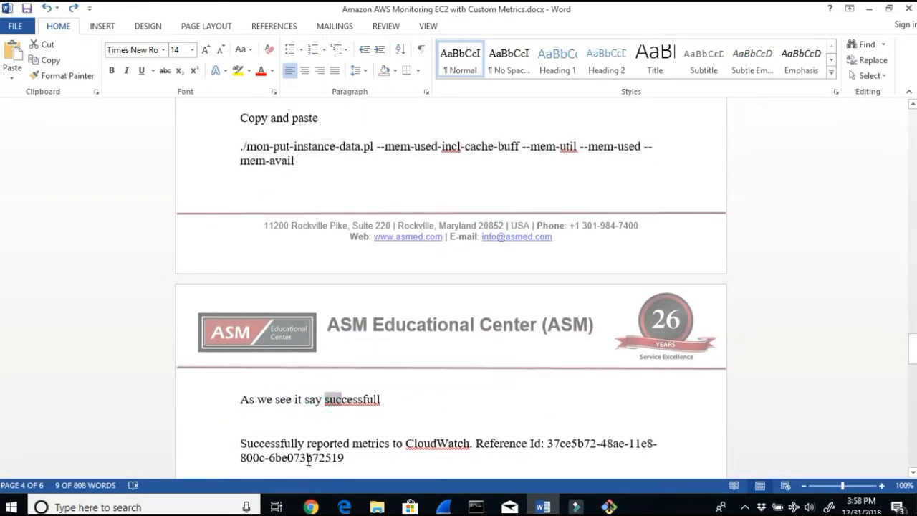
left_click_drag(350, 445, 213, 438)
scroll(213, 439, "down", 3)
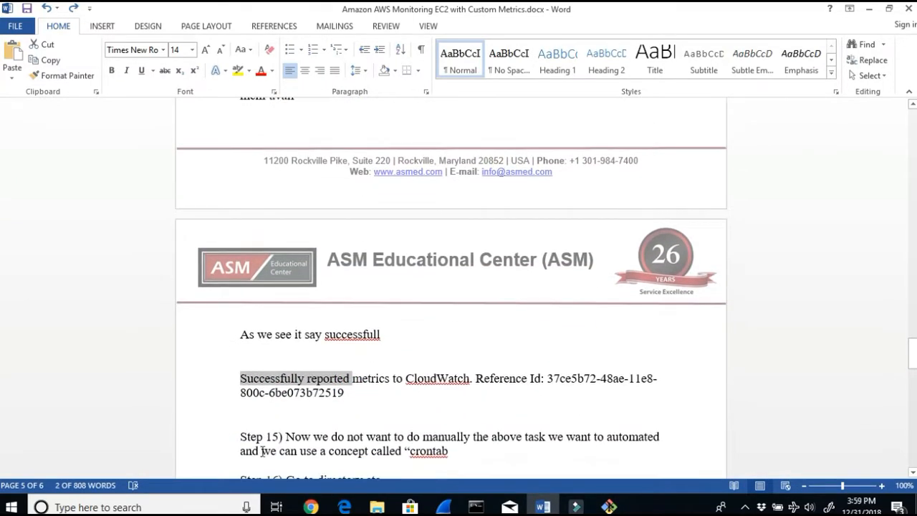
left_click(333, 403)
left_click_drag(333, 403, 480, 409)
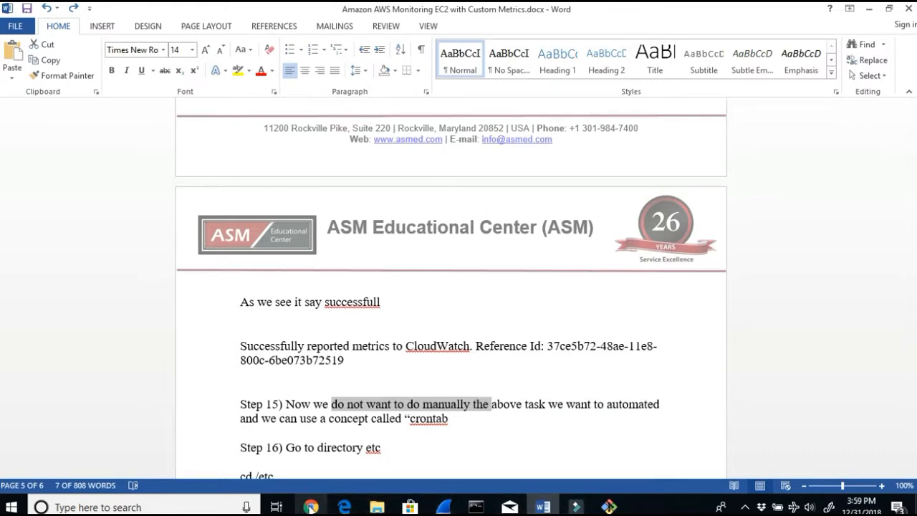
Step: Switch to the browser and open the E2memoryUtilization2019 dashboard in CloudWatch
left_click(310, 506)
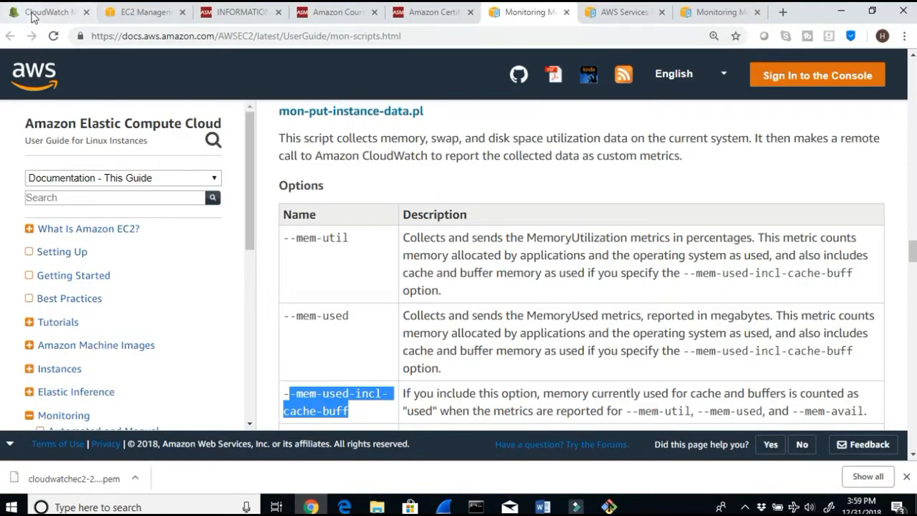
left_click(147, 20)
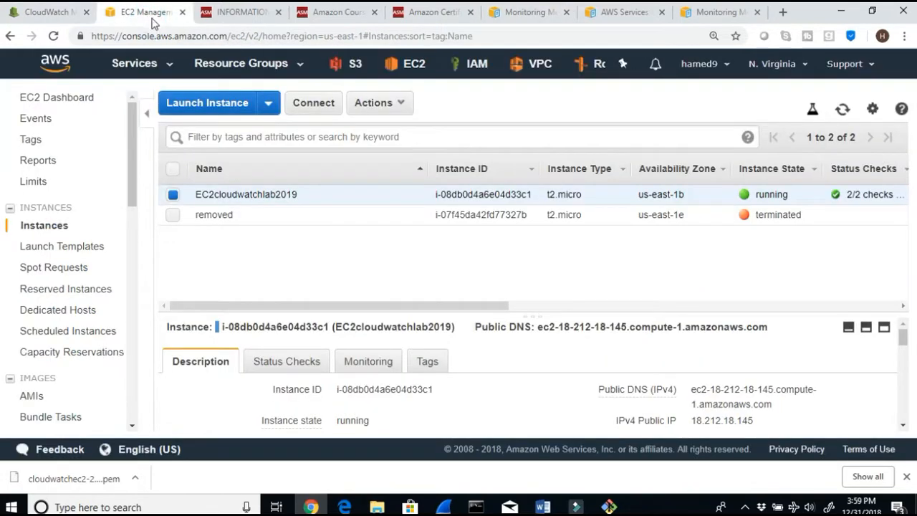
left_click(47, 18)
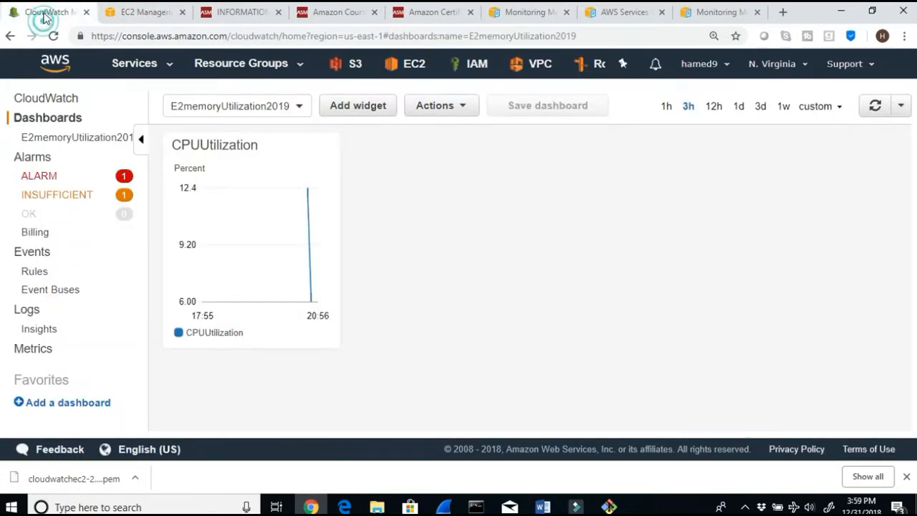
left_click(46, 117)
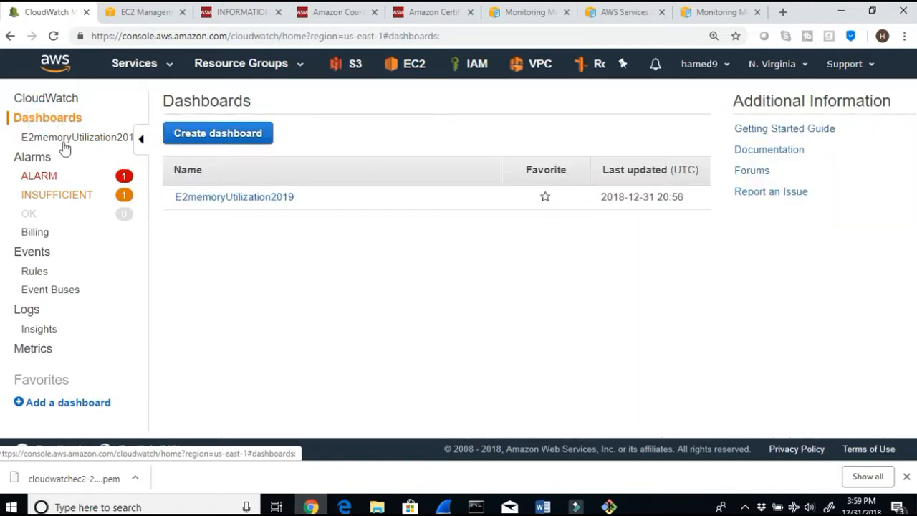
left_click(200, 195)
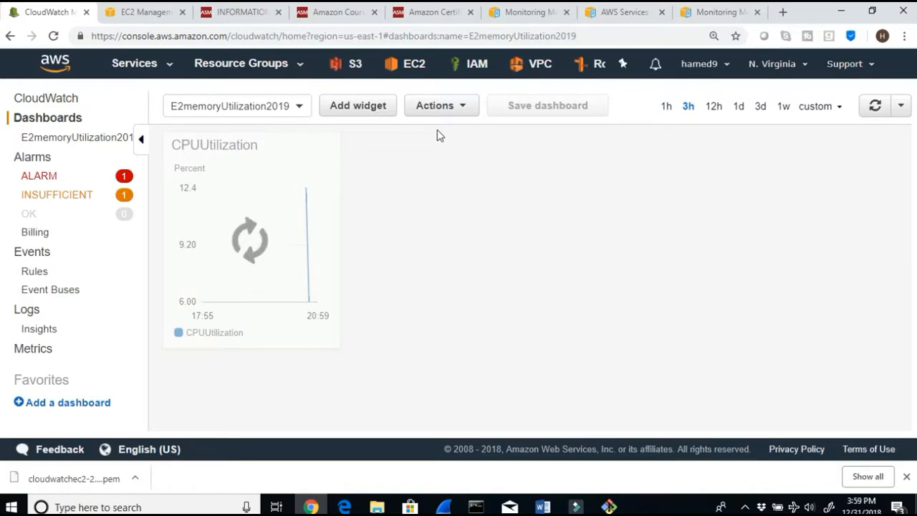
left_click(371, 111)
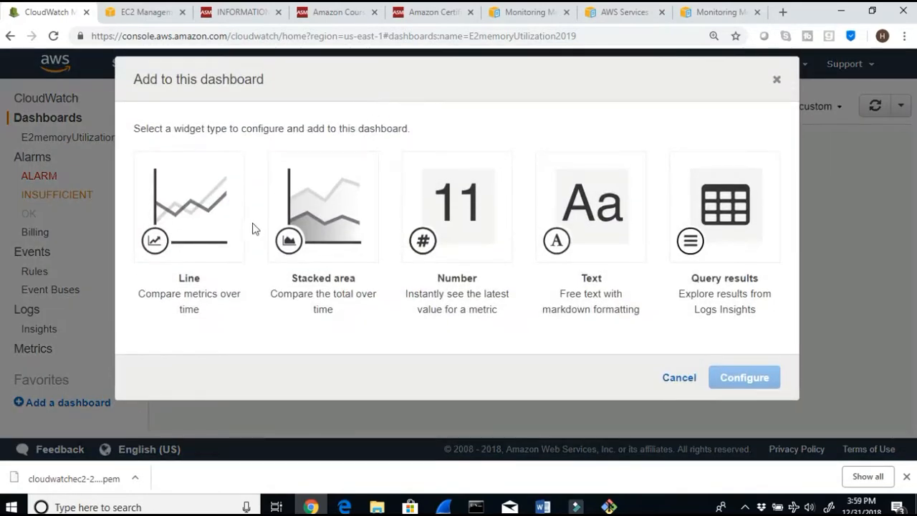
left_click(186, 208)
left_click(745, 377)
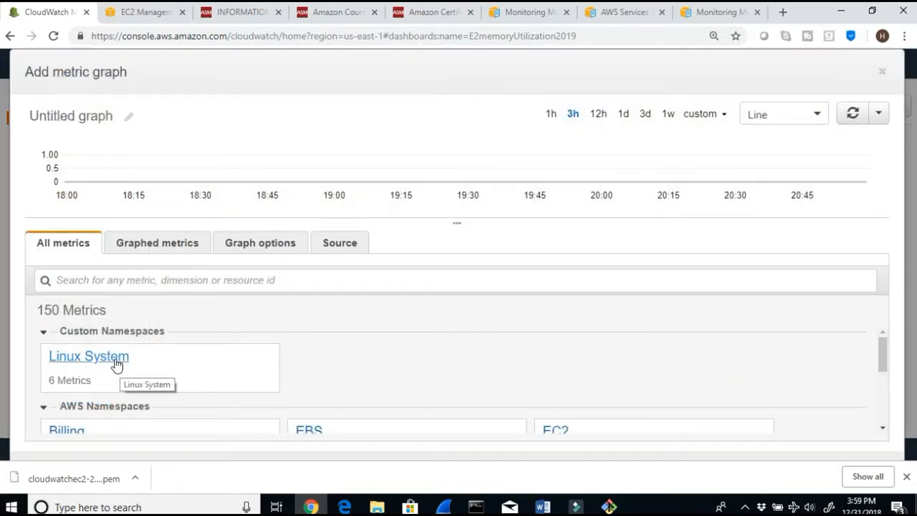
scroll(191, 369, "down", 1)
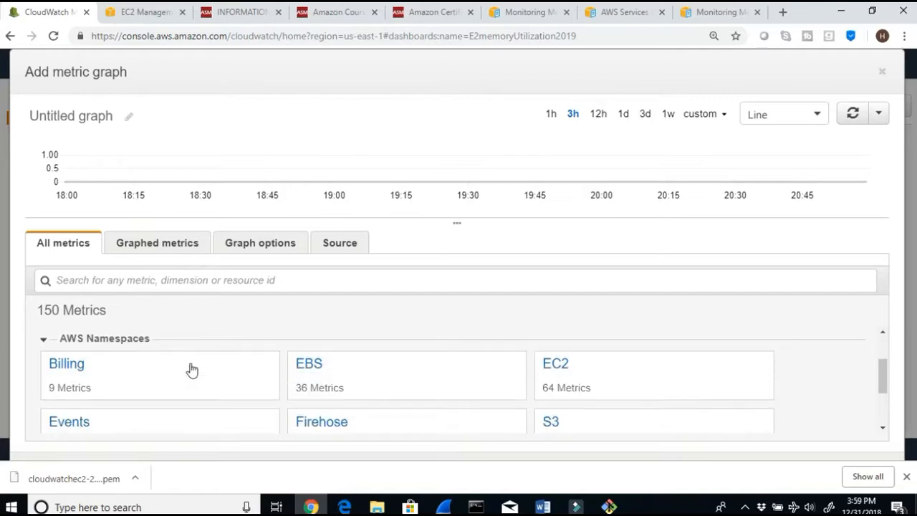
left_click(557, 365)
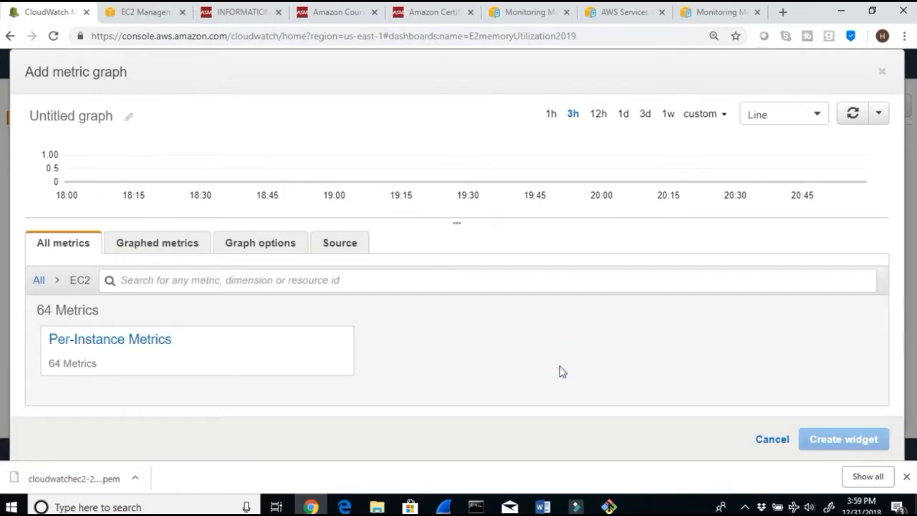
left_click(153, 345)
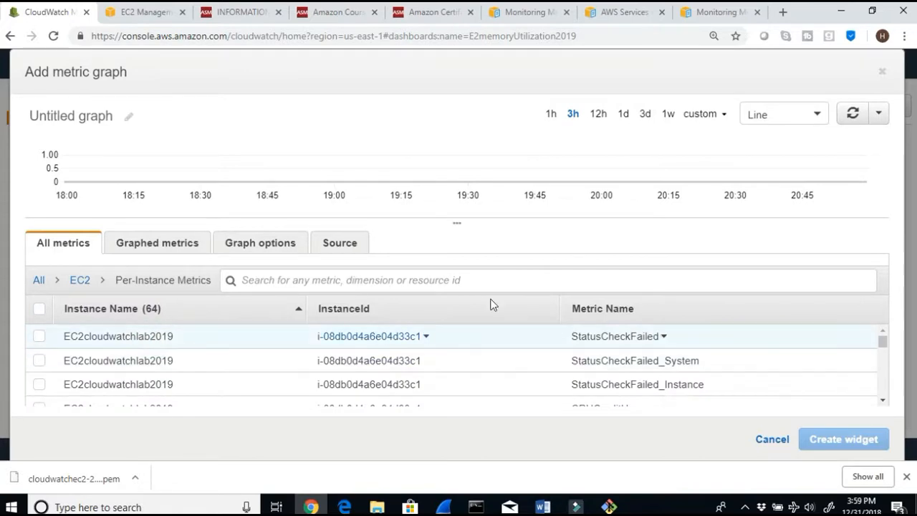
left_click(628, 309)
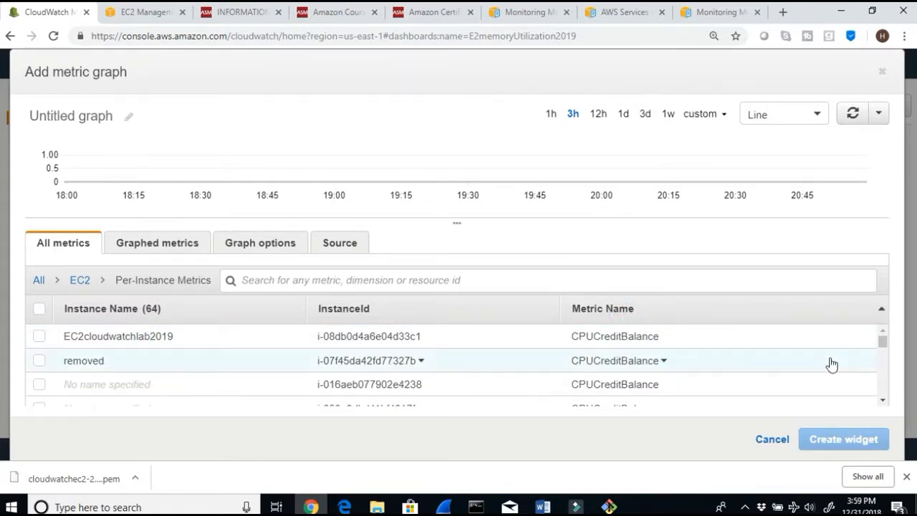
left_click(882, 402)
left_click(882, 403)
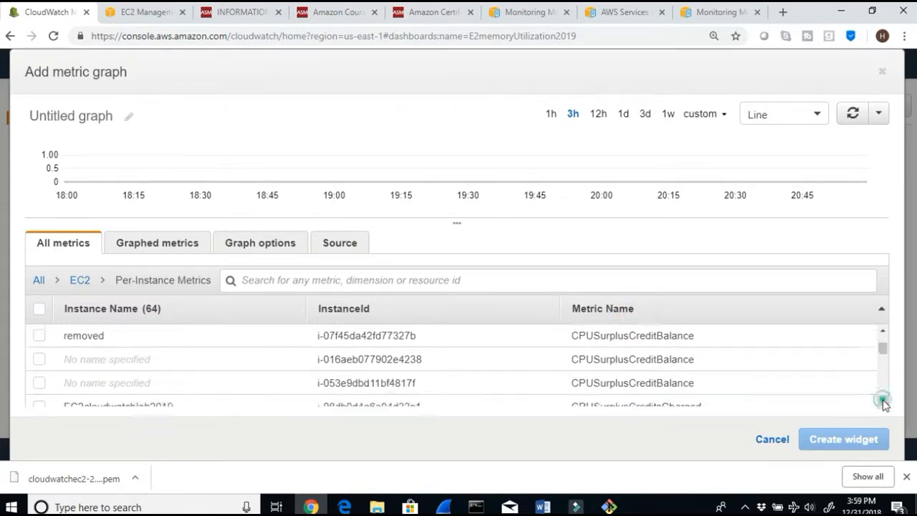
left_click(882, 402)
left_click(882, 403)
left_click(882, 402)
left_click(882, 403)
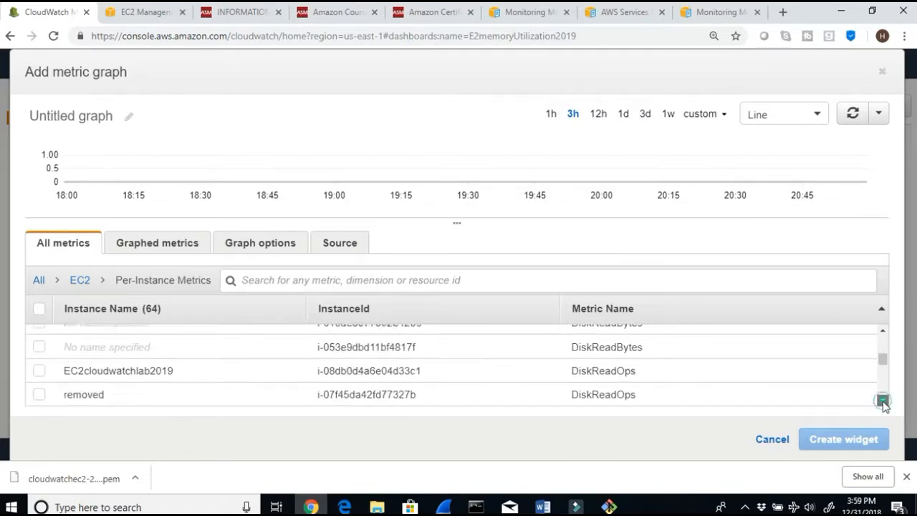
left_click(882, 403)
left_click(882, 402)
left_click(882, 403)
left_click(883, 403)
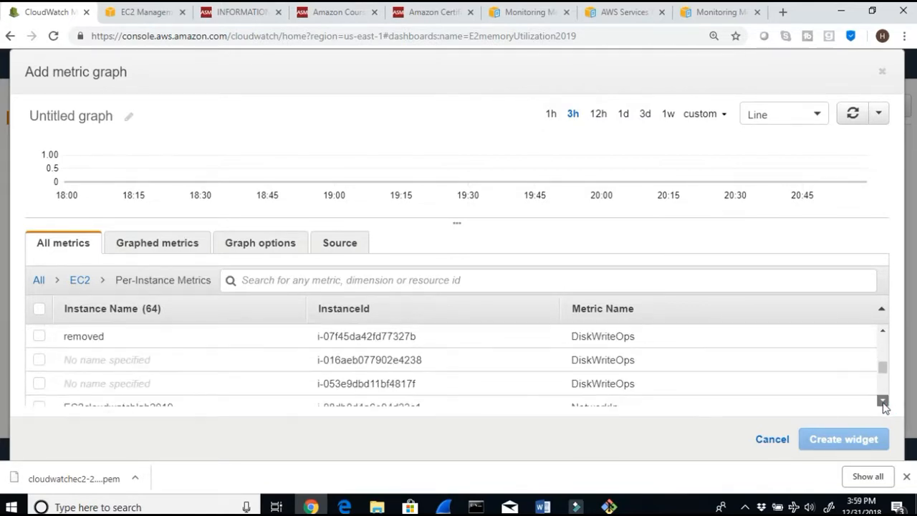
left_click(883, 403)
left_click(882, 402)
left_click(882, 403)
left_click(882, 402)
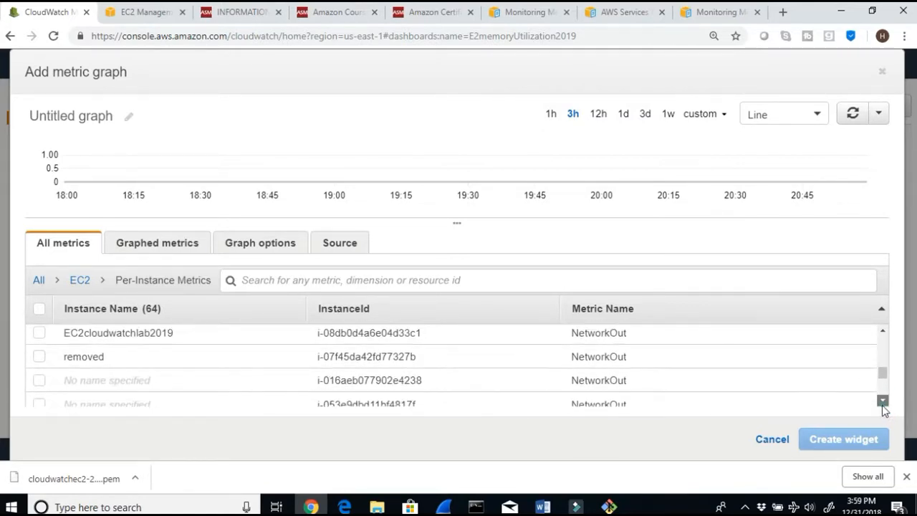
left_click(882, 403)
left_click(882, 402)
left_click(882, 402)
left_click(882, 402)
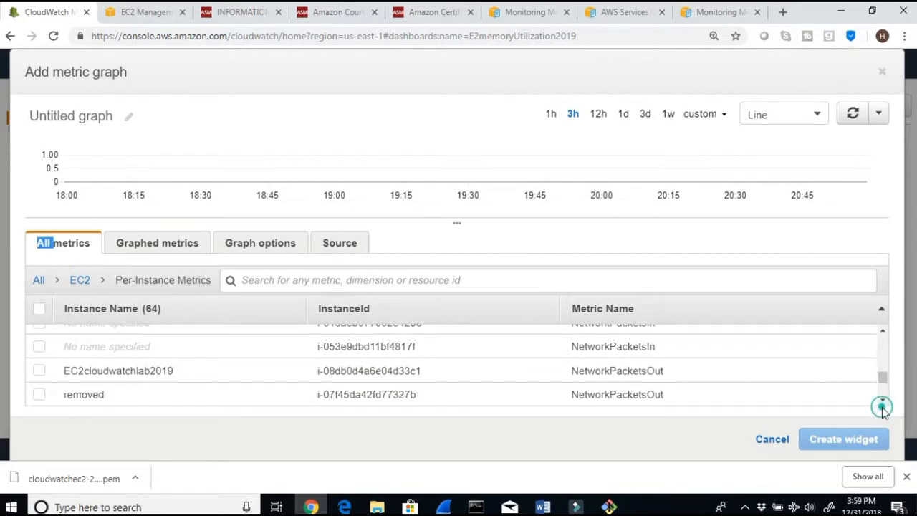
left_click(882, 402)
left_click(882, 403)
left_click(882, 403)
left_click(882, 402)
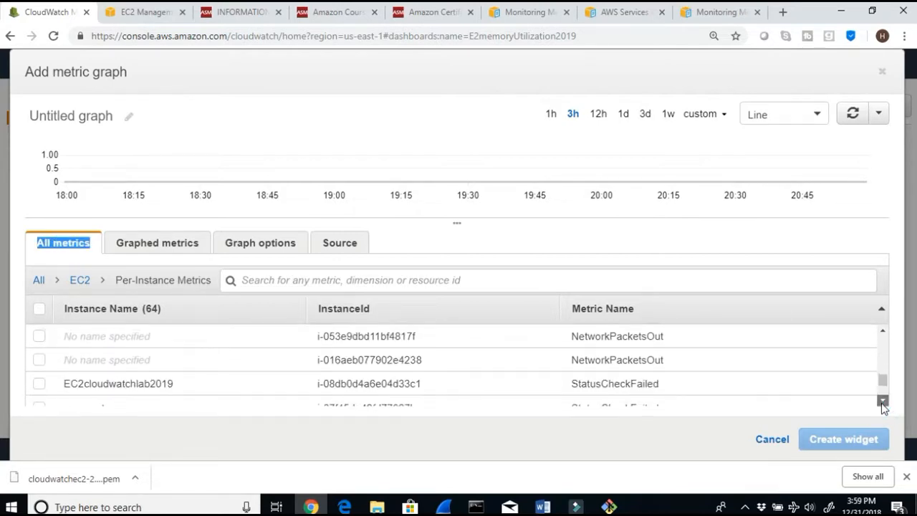
left_click(882, 402)
left_click(882, 402)
left_click(883, 403)
left_click(882, 403)
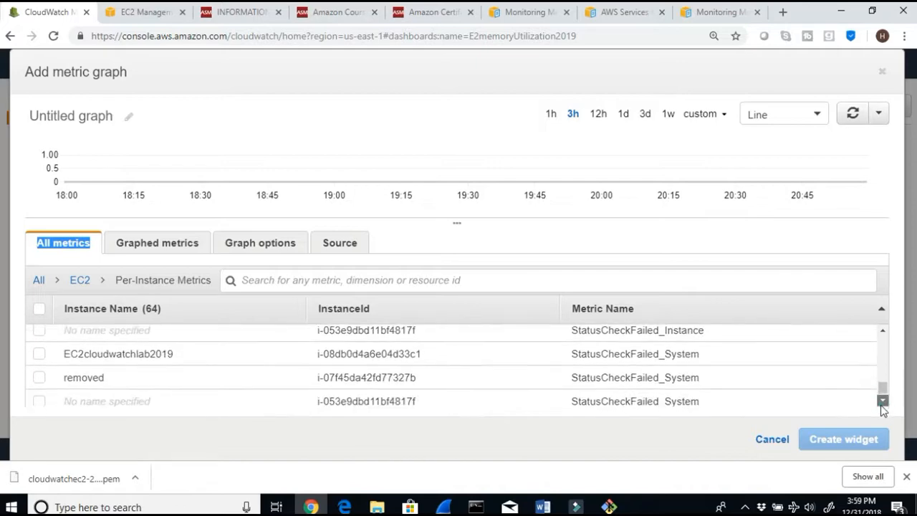
left_click(882, 402)
left_click(882, 403)
left_click_drag(883, 391, 883, 339)
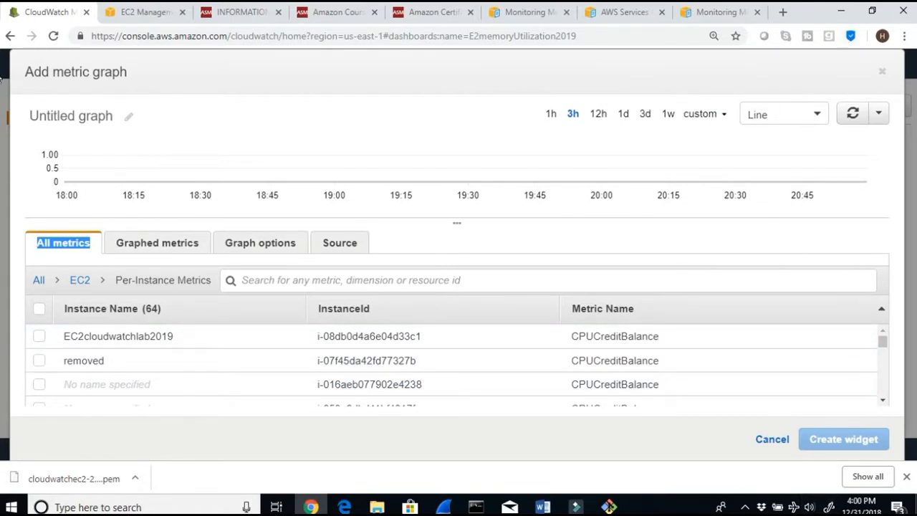
left_click(884, 74)
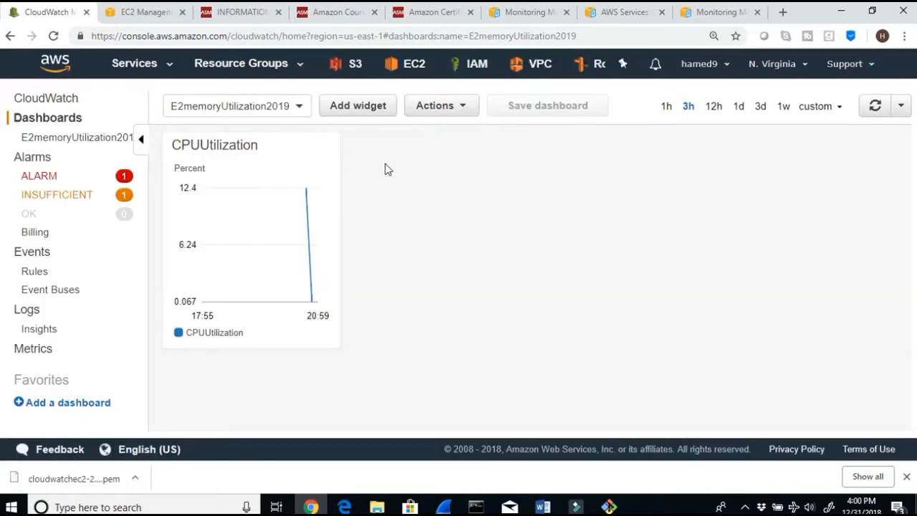
Step: Add a line widget with the Linux System MemoryUtilization, MemoryUsed and MemoryAvailable metrics of EC2cloudwatchlab2019
left_click(379, 113)
left_click(240, 200)
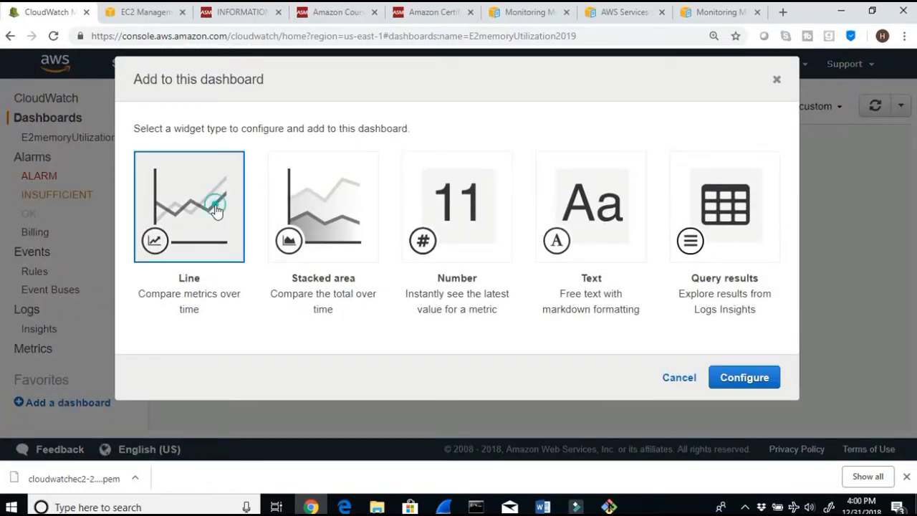
left_click(744, 378)
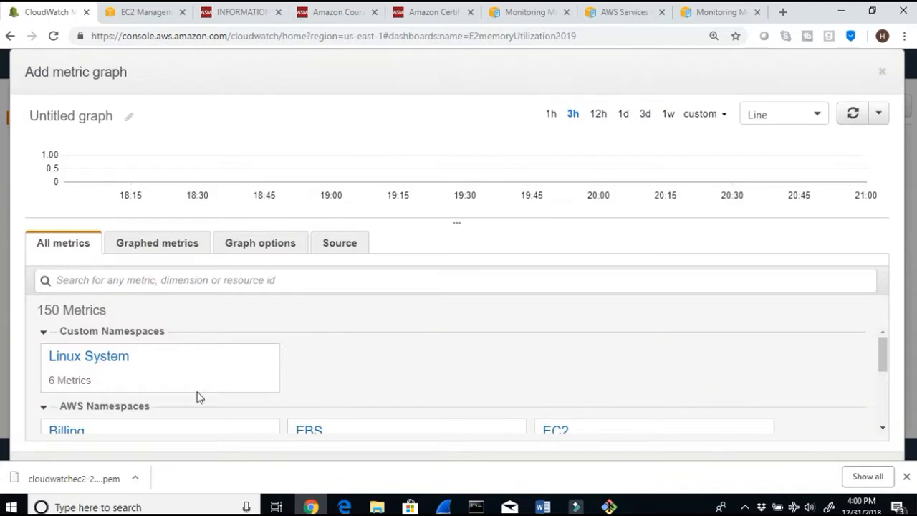
left_click(93, 362)
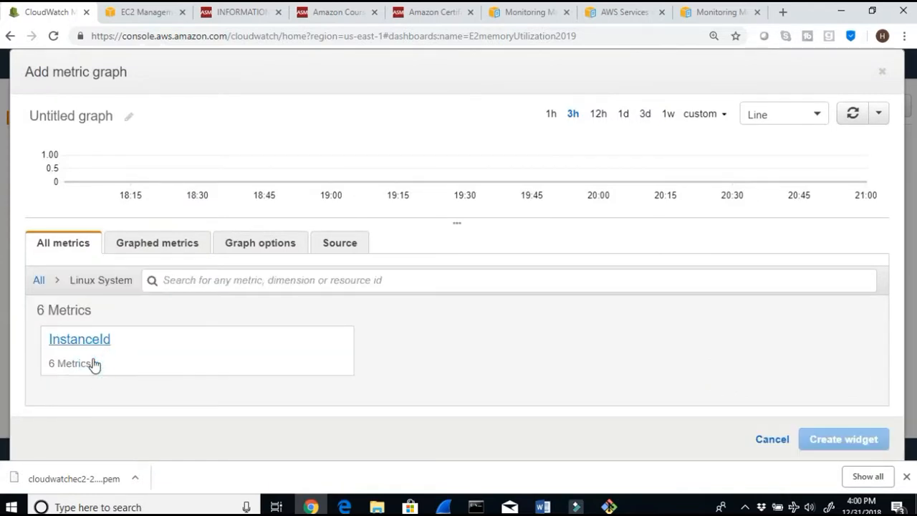
left_click(78, 341)
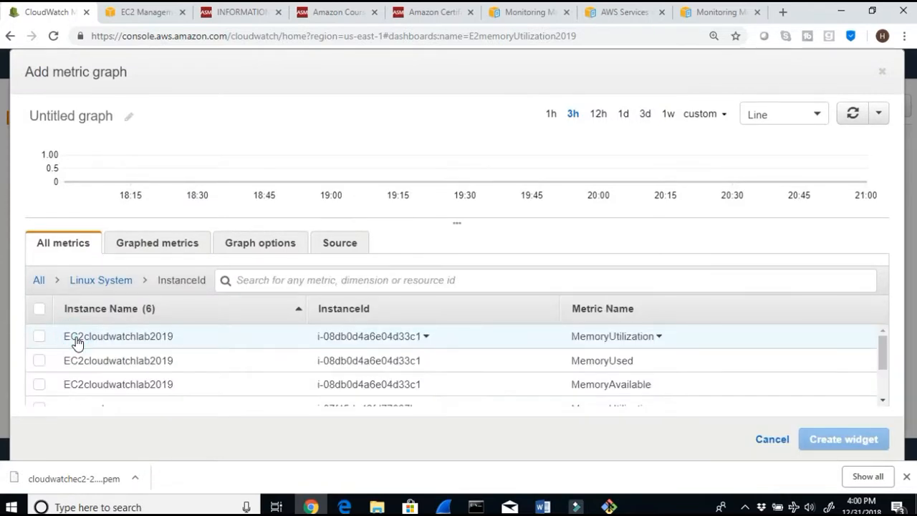
scroll(186, 355, "down", 2)
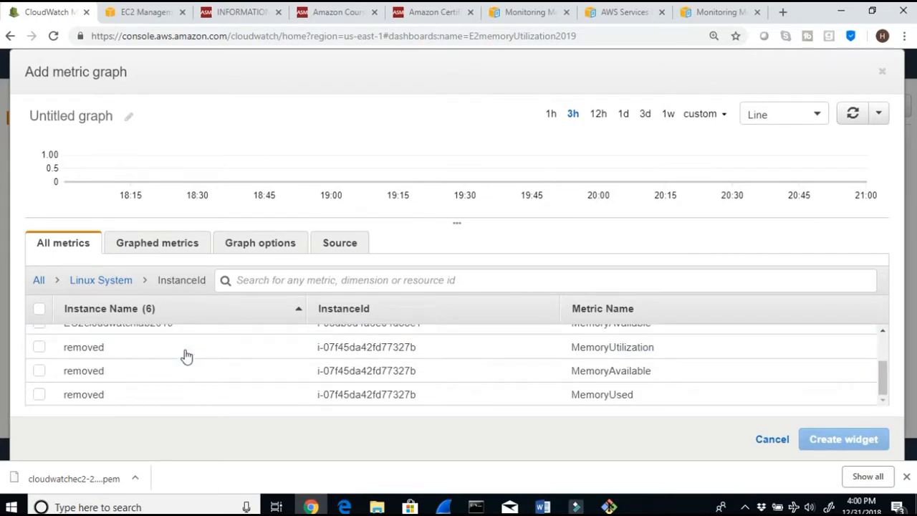
scroll(184, 354, "up", 2)
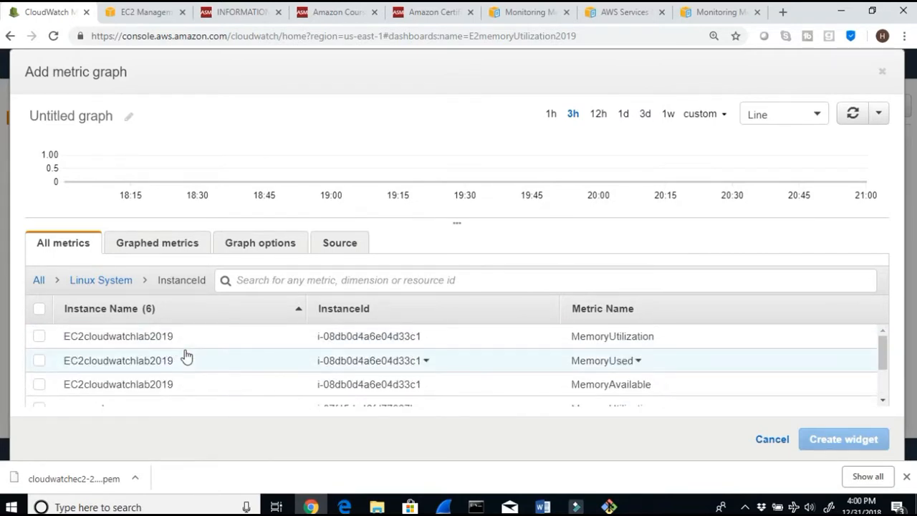
left_click(39, 337)
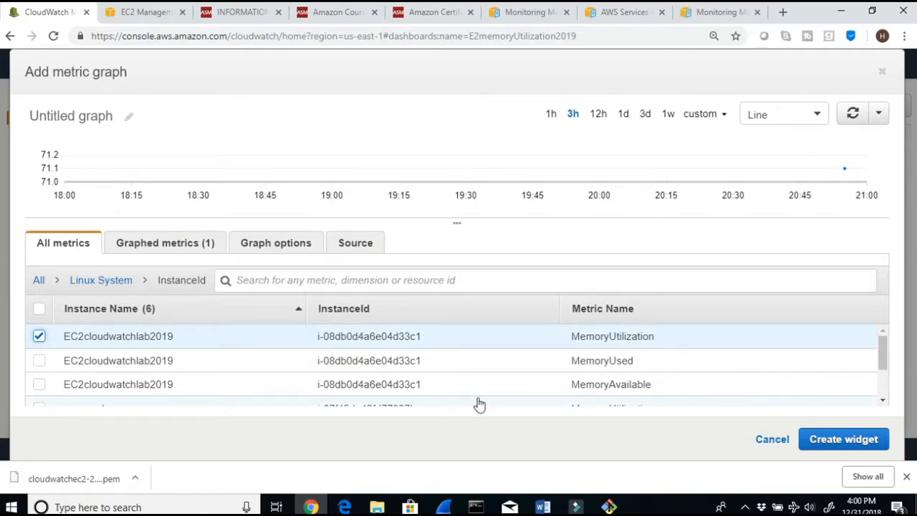
scroll(478, 404, "down", 3)
scroll(475, 403, "up", 3)
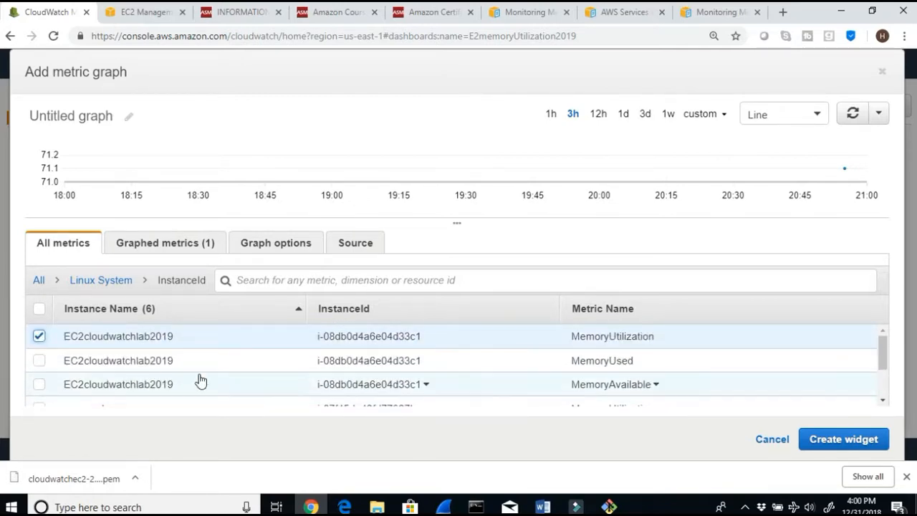
left_click(39, 361)
left_click(39, 384)
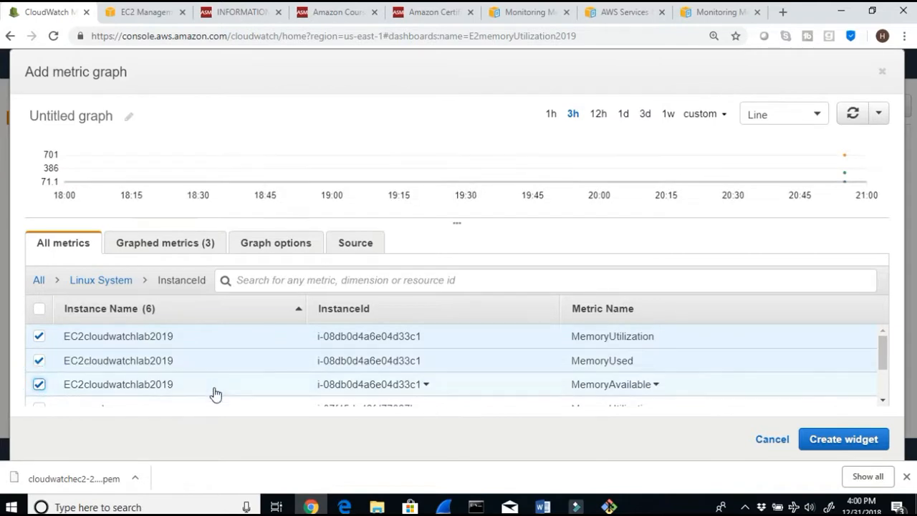
Step: Create the memory metrics widget, save the dashboard, and return to the lab document in Word
scroll(213, 391, "down", 3)
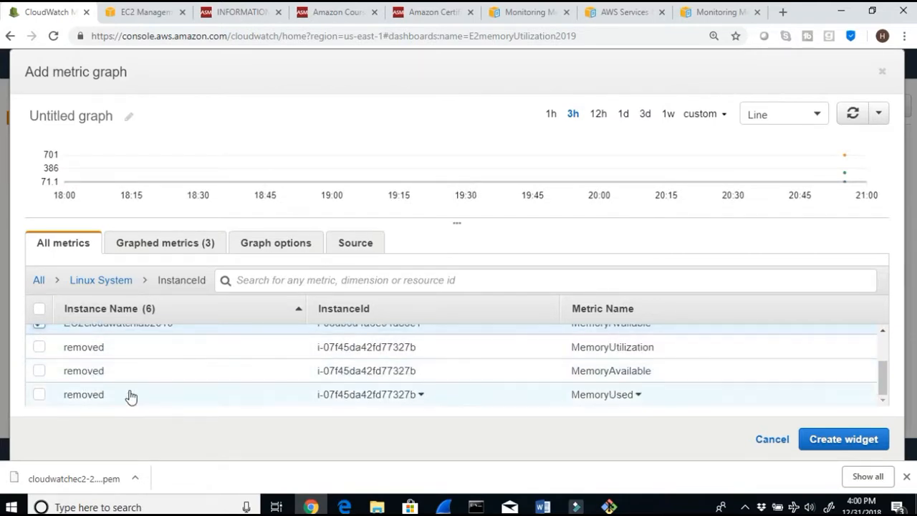
scroll(131, 397, "up", 3)
scroll(128, 401, "down", 3)
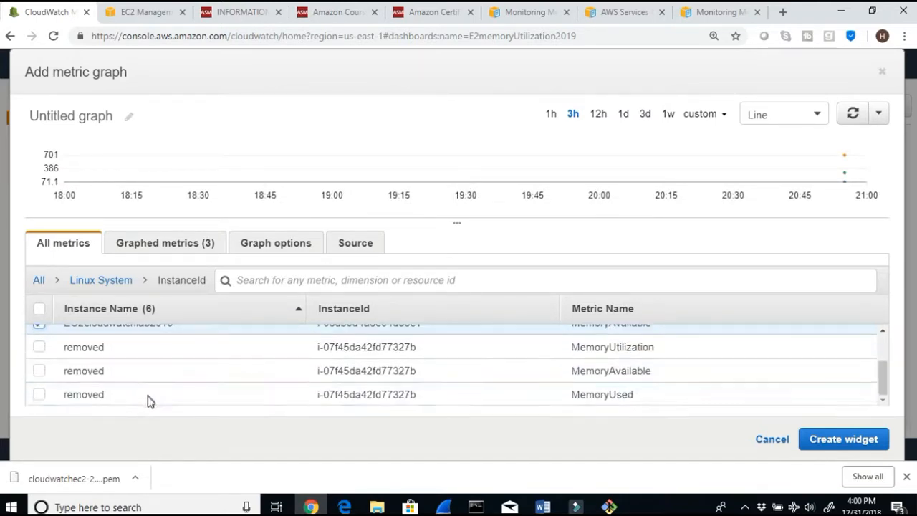
scroll(147, 386, "up", 3)
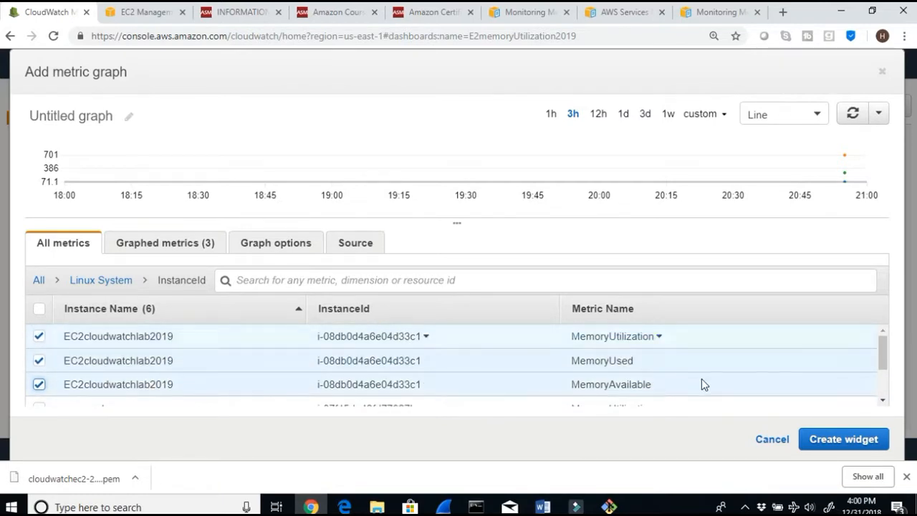
left_click(821, 438)
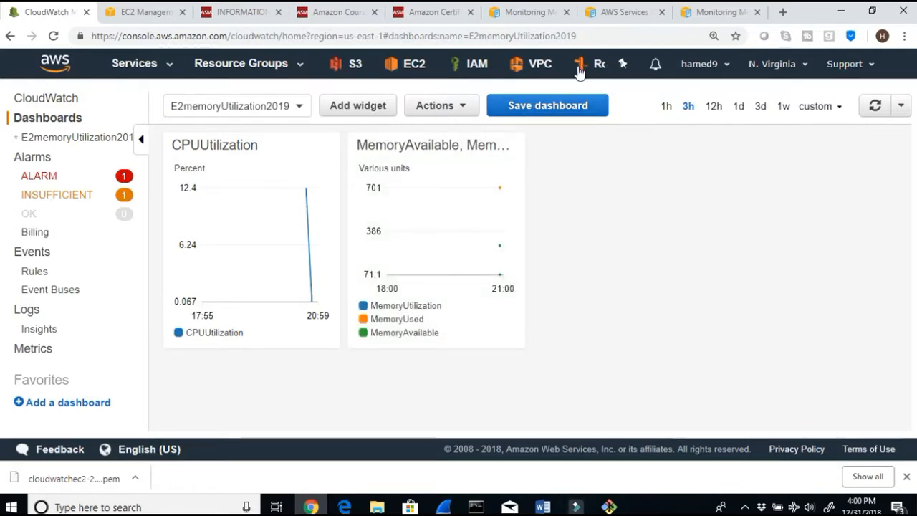
left_click(548, 106)
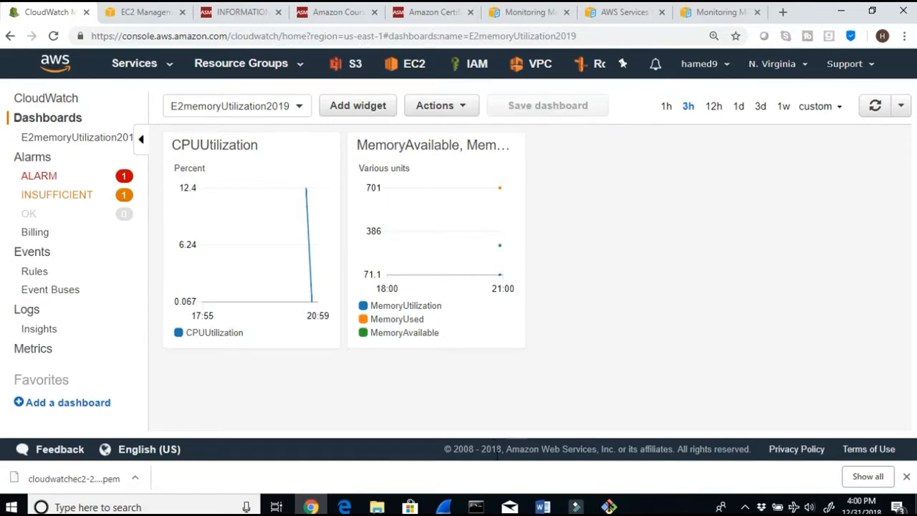
left_click(543, 506)
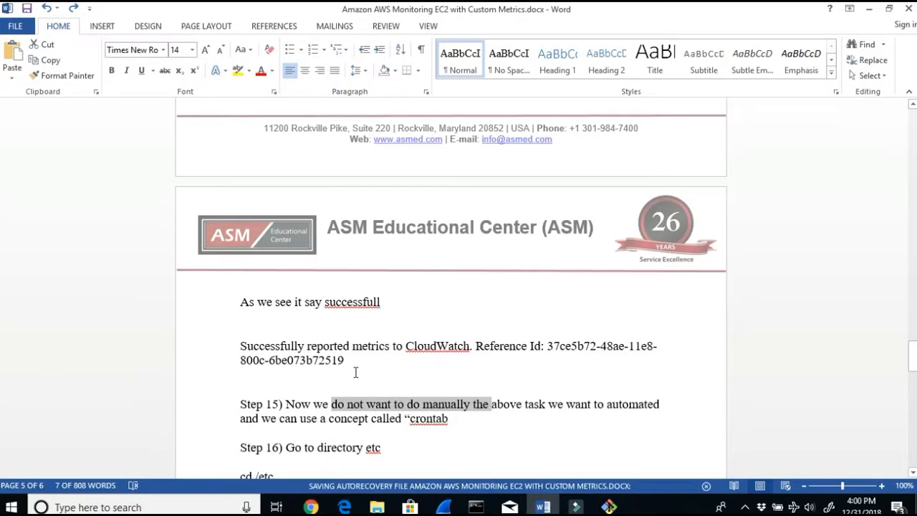
Step: Read the Step 15 and Step 16 crontab instructions and commands in the lab document
left_click(466, 422)
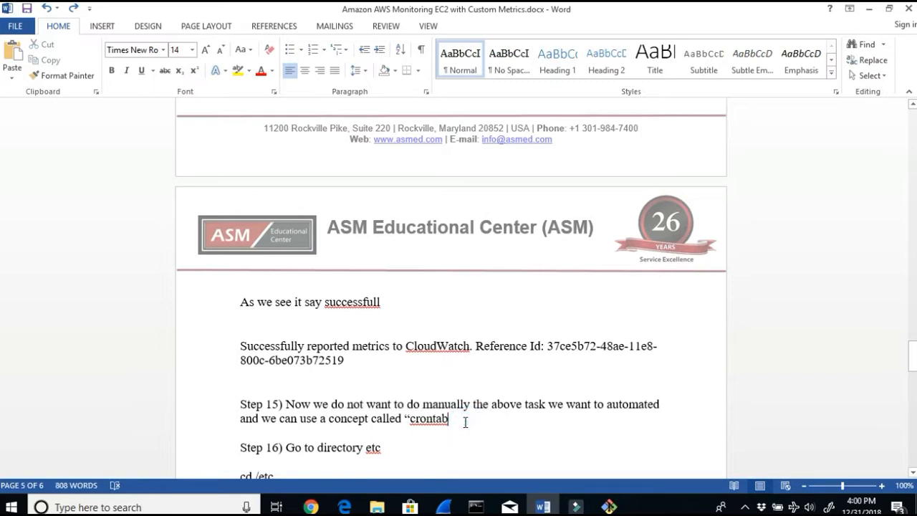
double_click(464, 422)
scroll(399, 367, "up", 3)
scroll(398, 368, "up", 2)
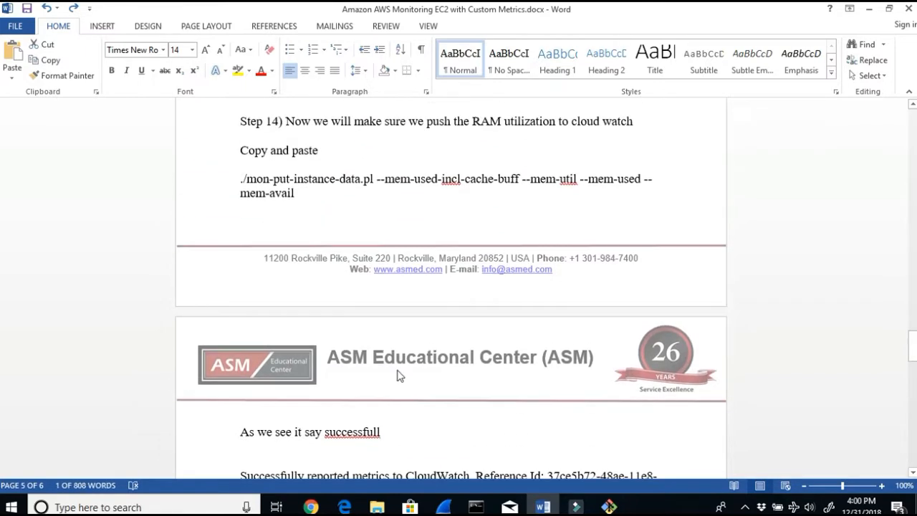
left_click_drag(296, 190, 225, 179)
scroll(423, 352, "down", 5)
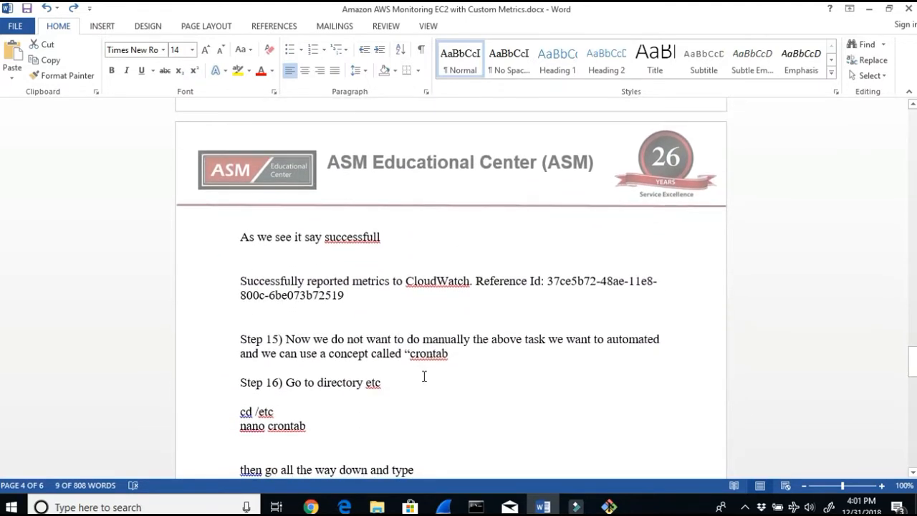
scroll(364, 355, "up", 1)
left_click_drag(360, 366, 580, 385)
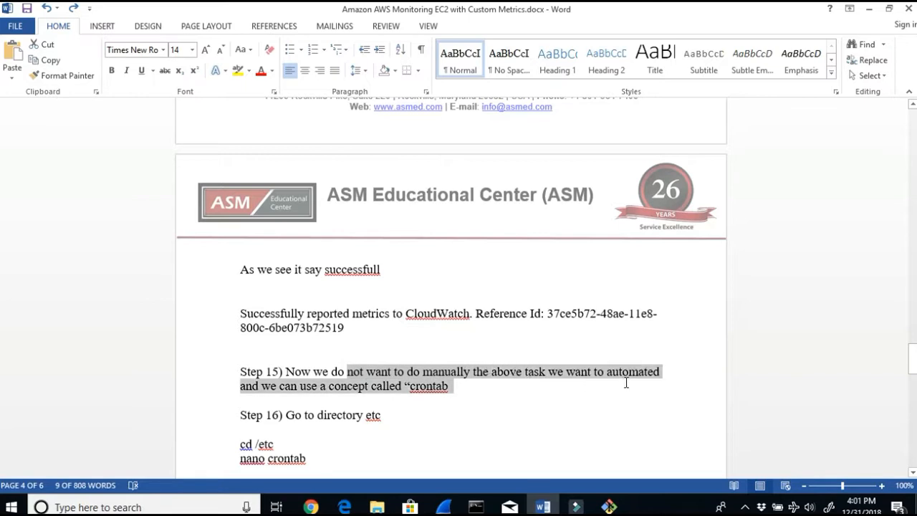
left_click(467, 385)
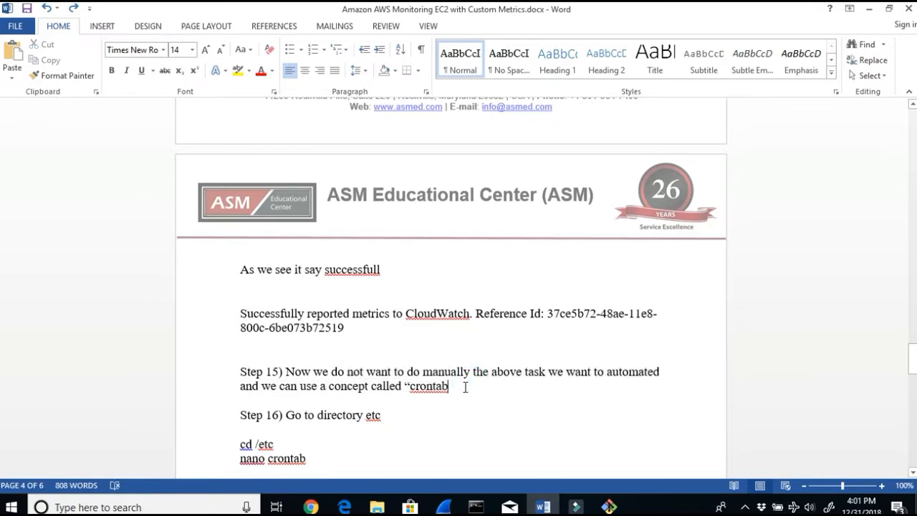
double_click(405, 385)
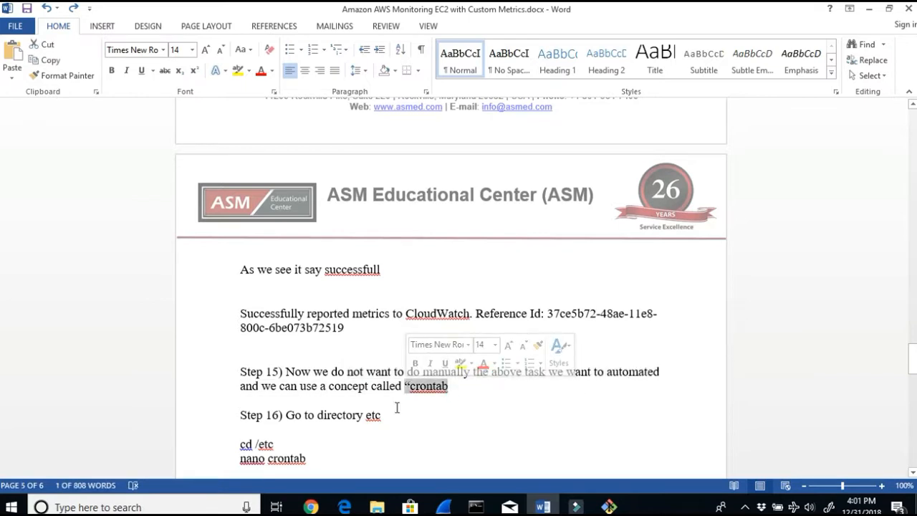
scroll(397, 408, "down", 1)
left_click_drag(389, 380, 291, 386)
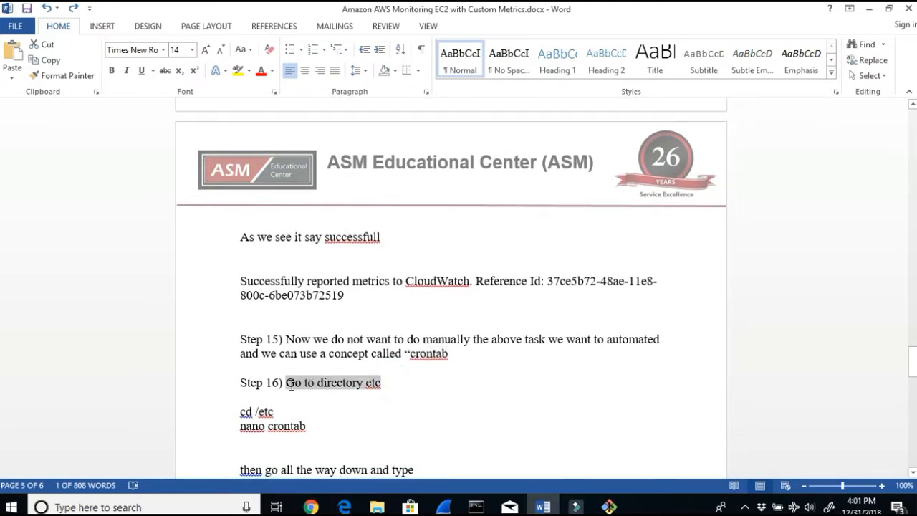
left_click(237, 426)
left_click_drag(332, 431, 254, 412)
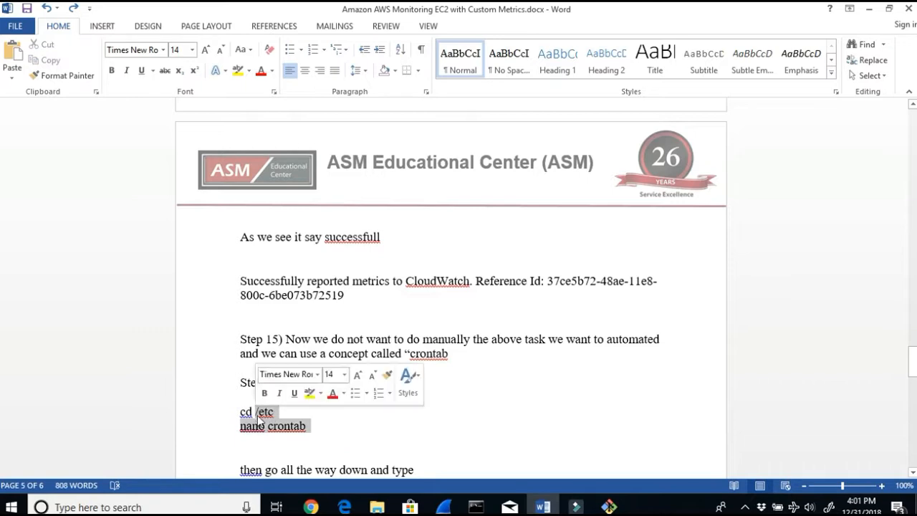
scroll(516, 408, "down", 2)
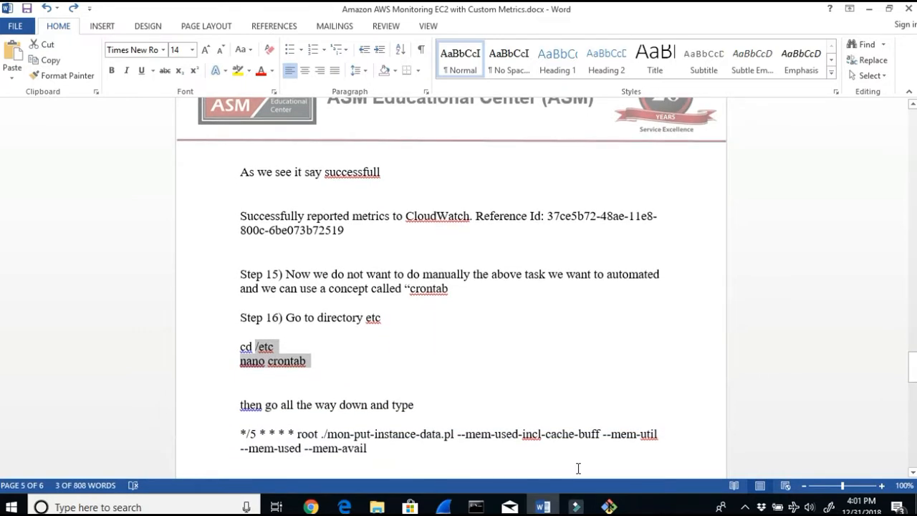
Step: Switch to the SSH terminal and clear its screen
left_click(608, 506)
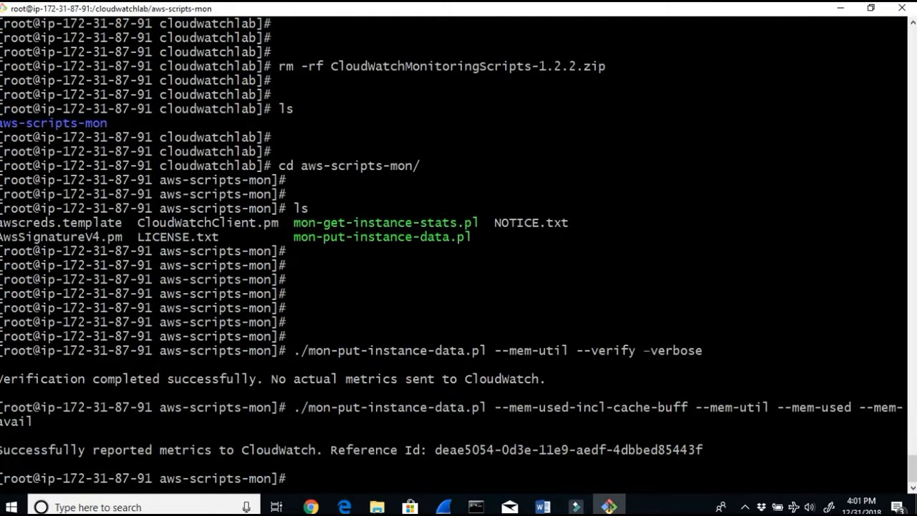
key("Return")
key("Return")
key("Return")
type("clear")
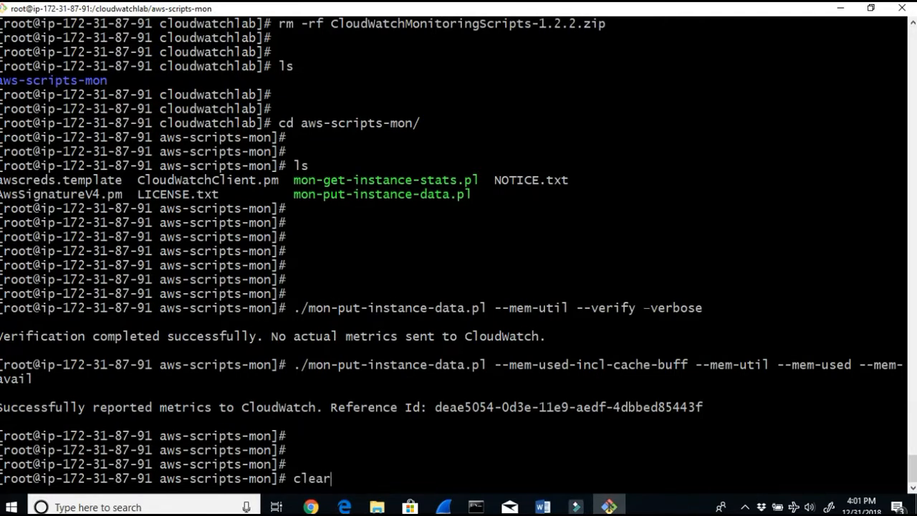
key("Return")
Step: Try to change into the etc directory using a relative path
type("cro")
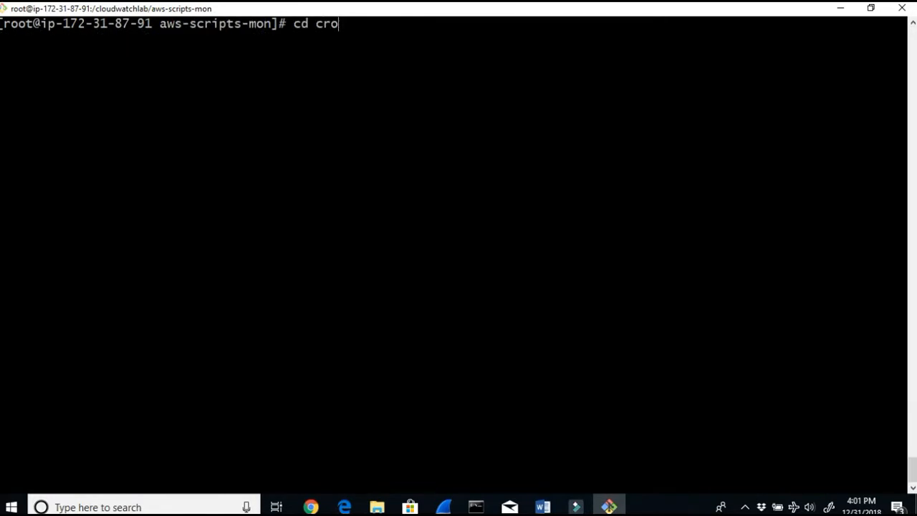
key("BackSpace")
key("BackSpace")
key("BackSpace")
type("et")
key("Return")
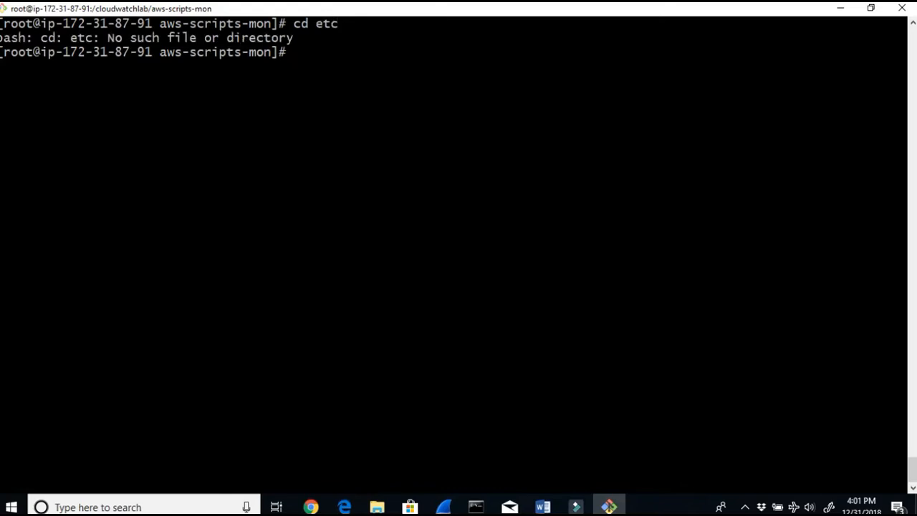
Step: Change into the /etc directory and open the crontab file in nano
left_click(542, 506)
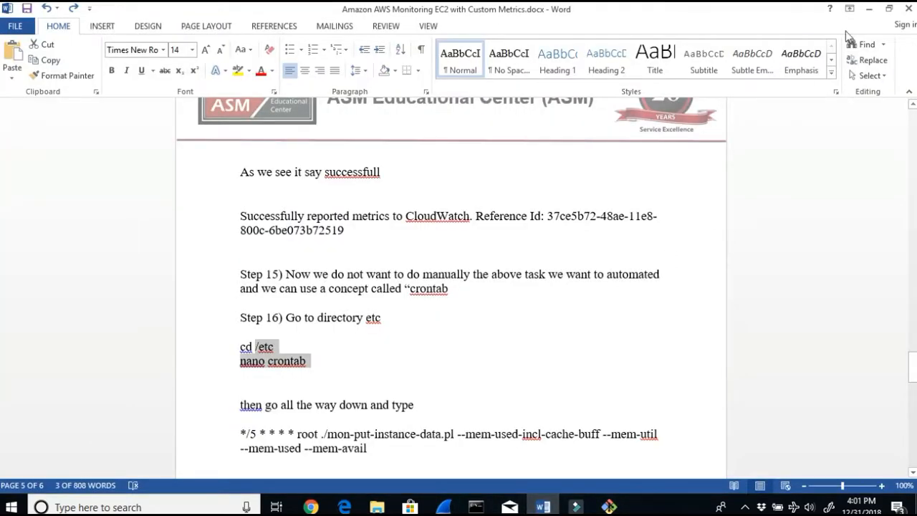
left_click(873, 10)
type("c")
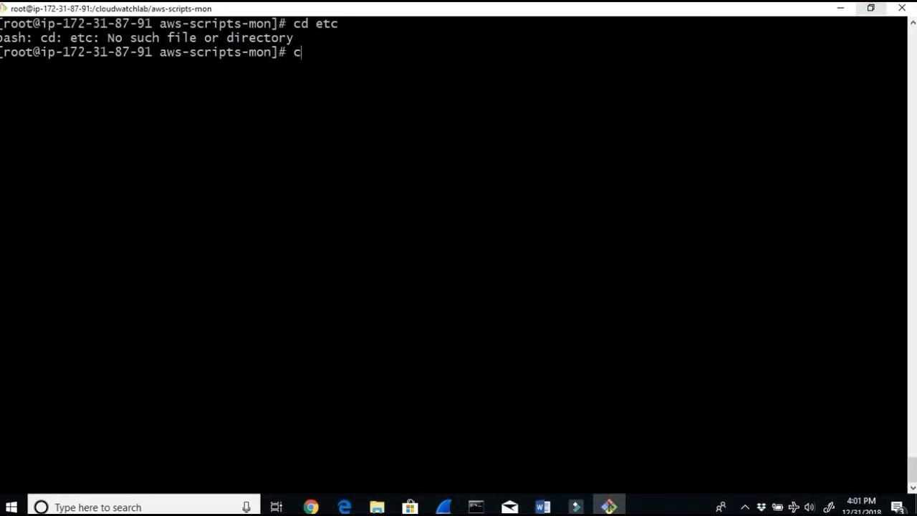
type("d /etc")
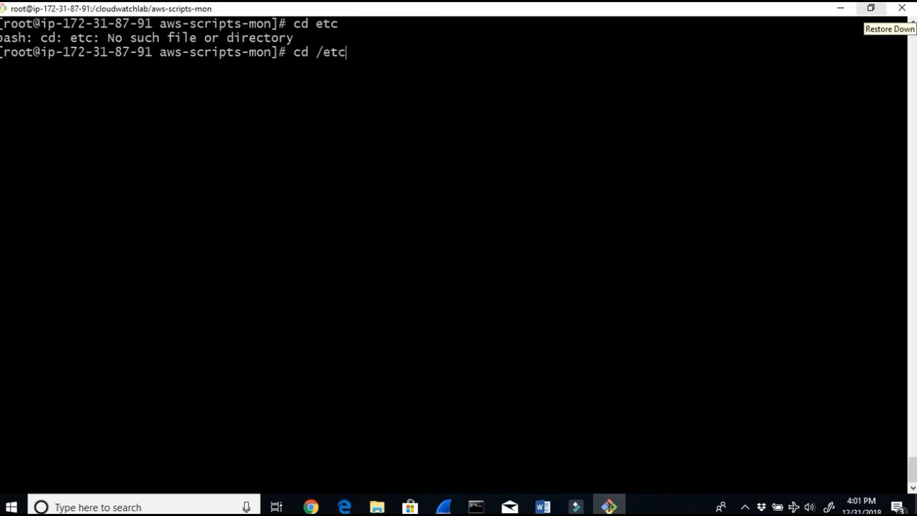
key("Return")
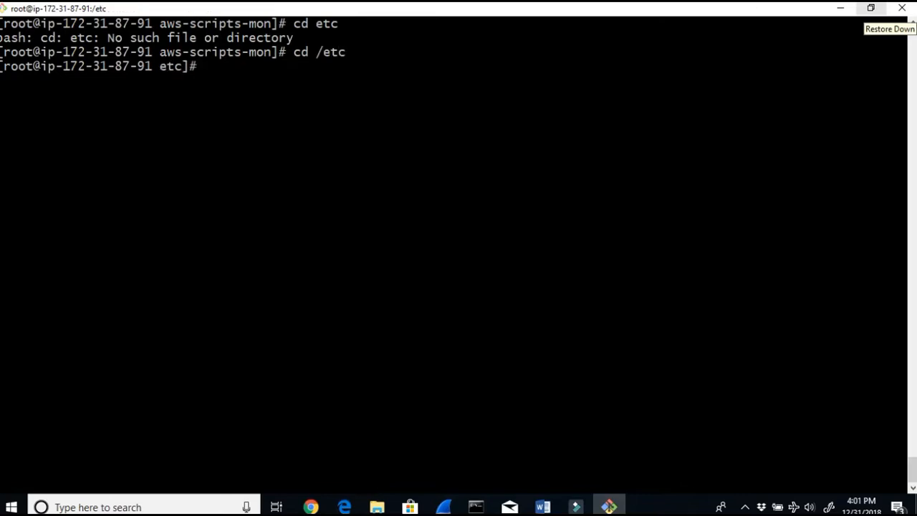
type("nan")
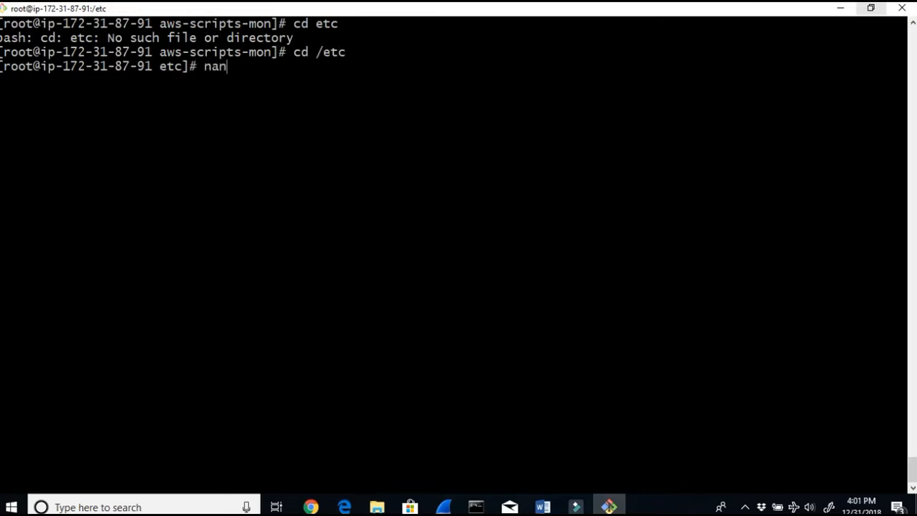
type("o crontab")
key("Return")
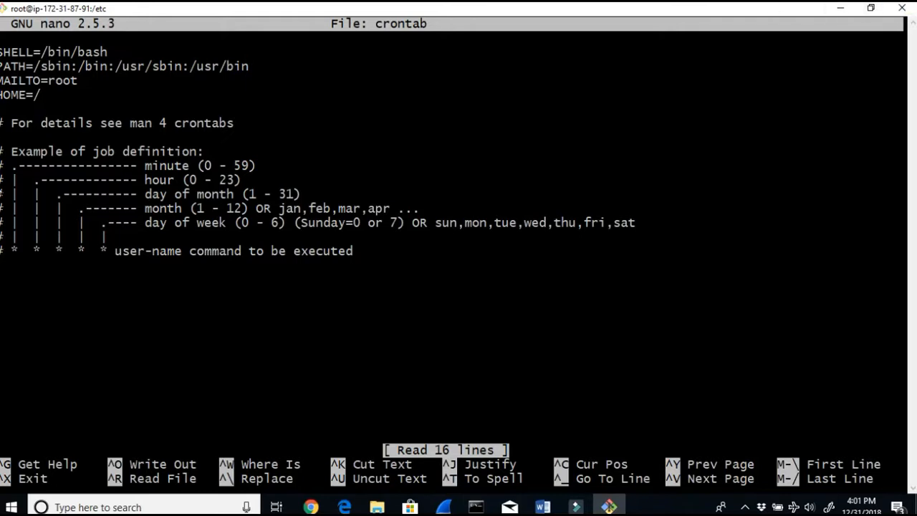
Step: Add a new crontab line with the schedule */5 * * * * and the user root
left_click(542, 507)
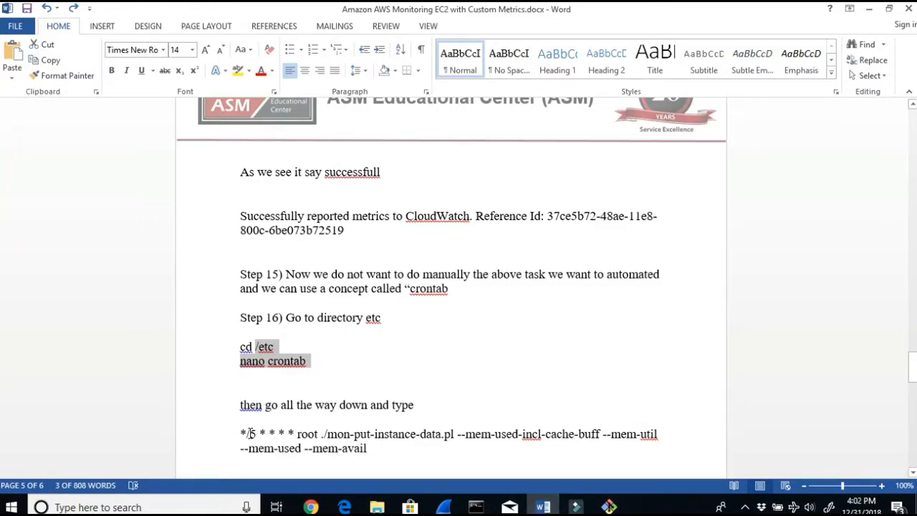
left_click(866, 16)
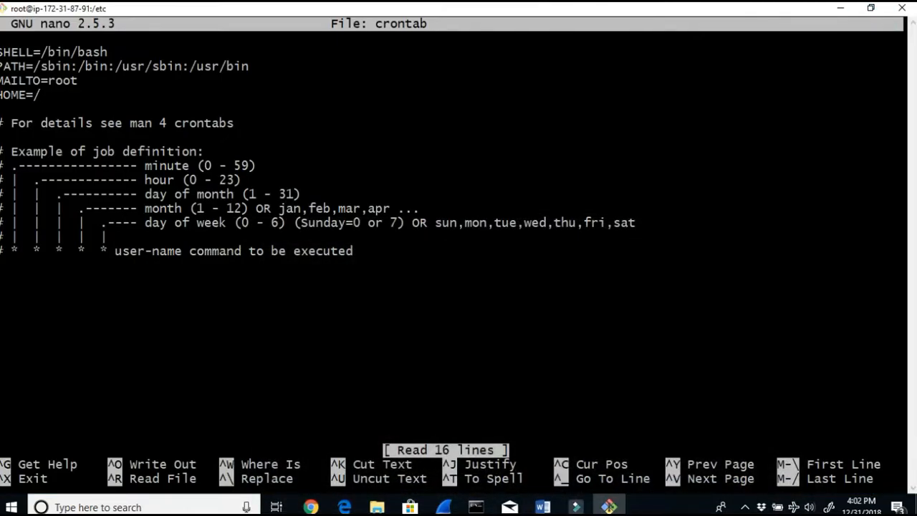
type("#")
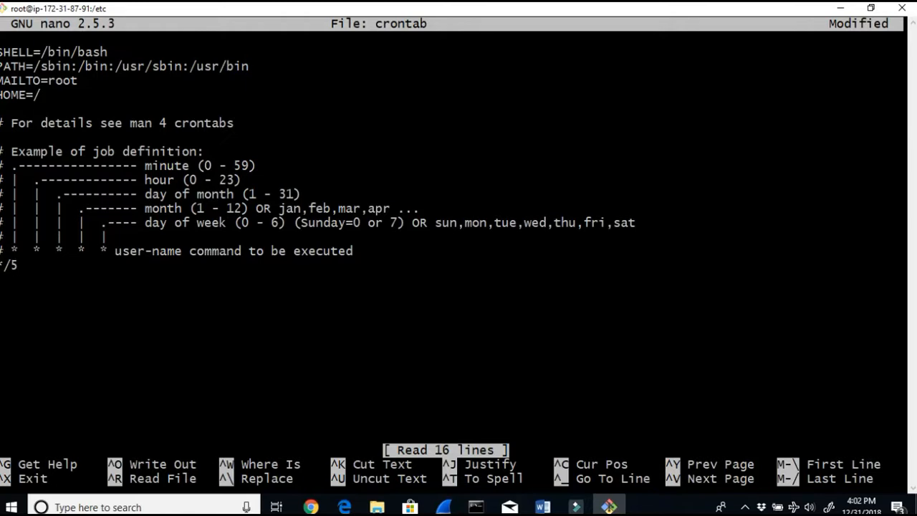
left_click_drag(137, 165, 241, 165)
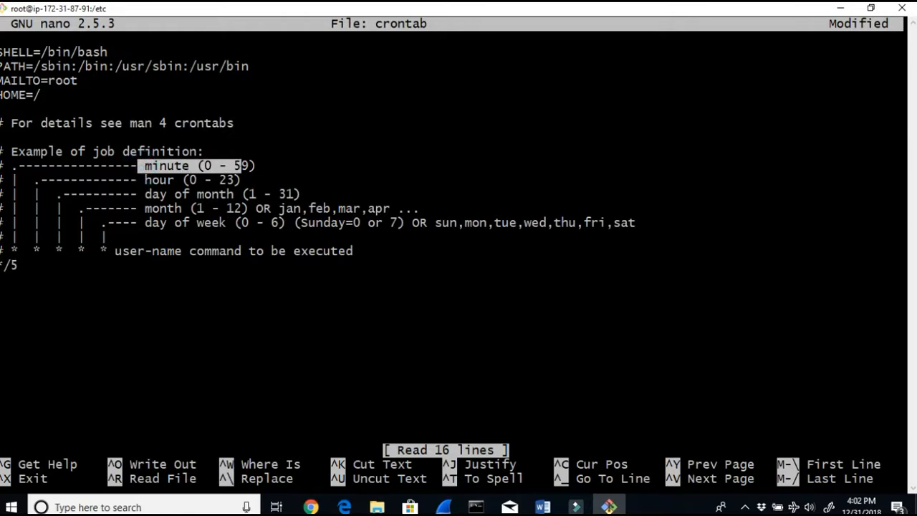
left_click_drag(132, 180, 236, 180)
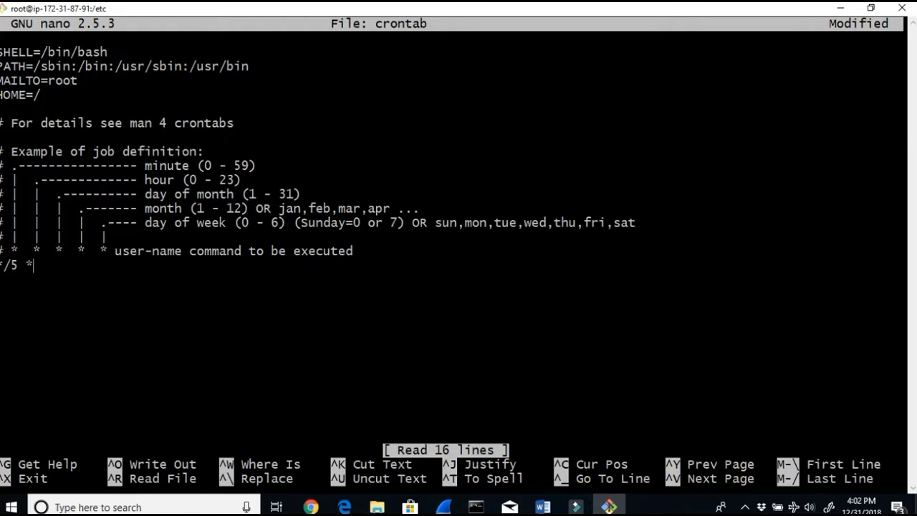
left_click_drag(139, 194, 297, 194)
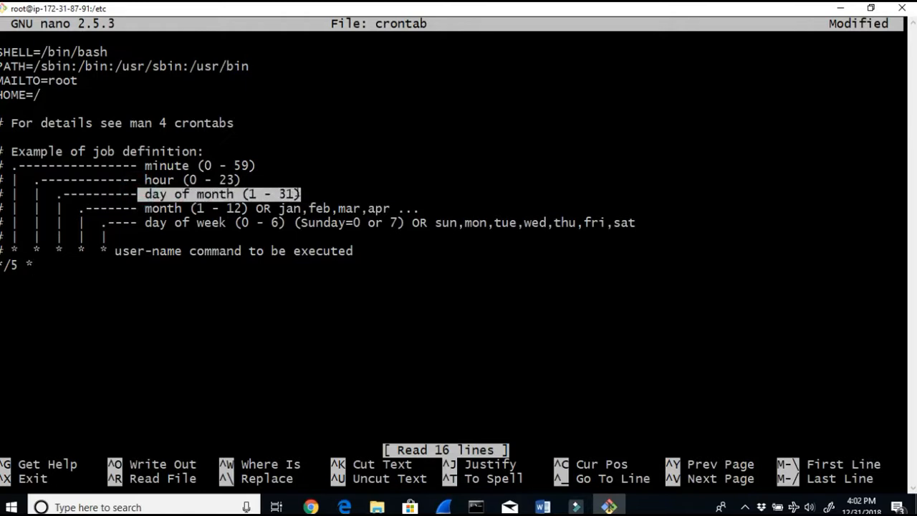
left_click(52, 268)
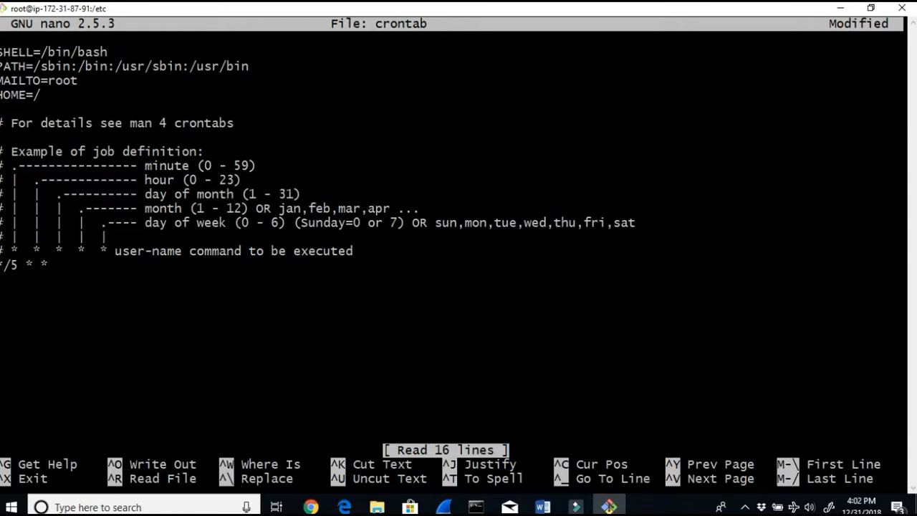
left_click_drag(146, 208, 219, 209)
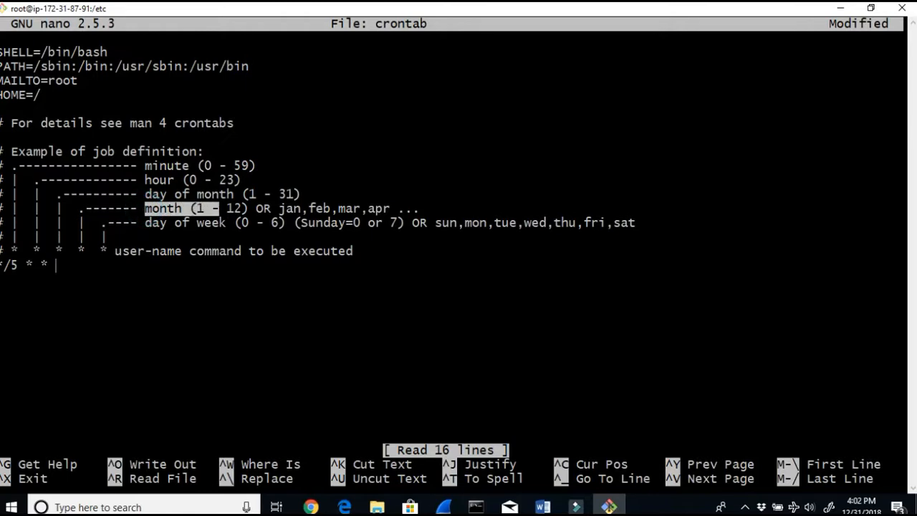
type("*")
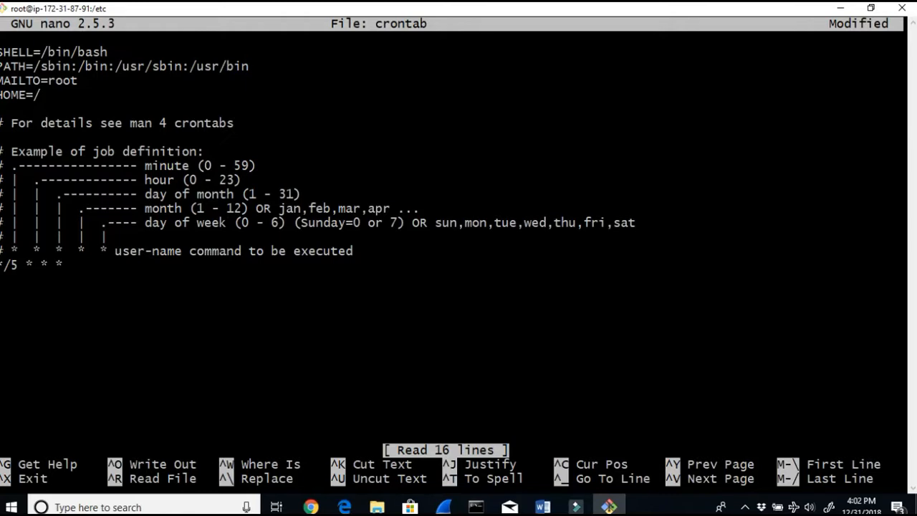
left_click_drag(138, 222, 226, 223)
type("*")
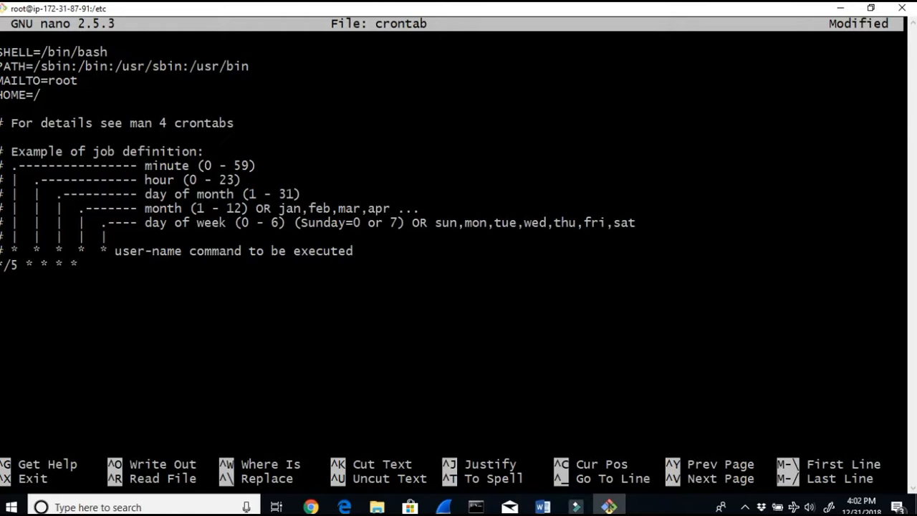
type(" root")
left_click_drag(184, 251, 401, 260)
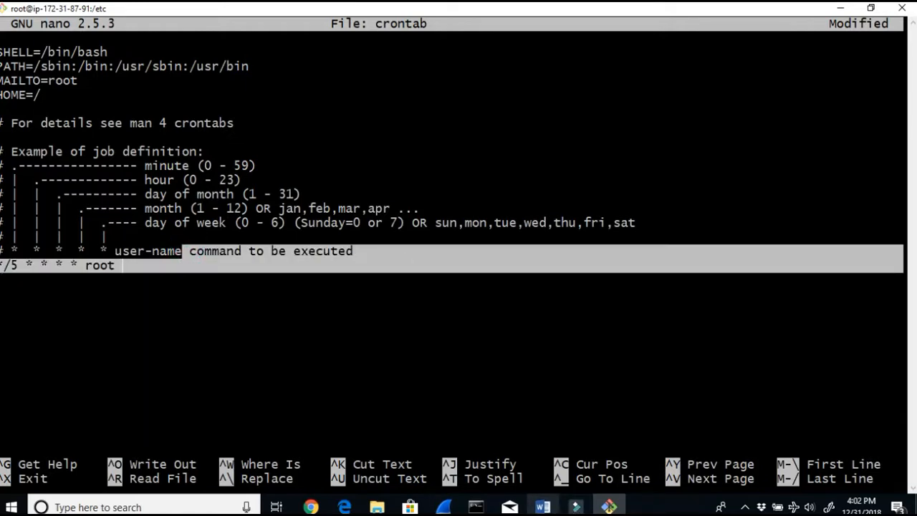
Step: Copy the ./mon-put-instance-data.pl memory metrics command from Step 14 of the lab document and return to the terminal
left_click(543, 506)
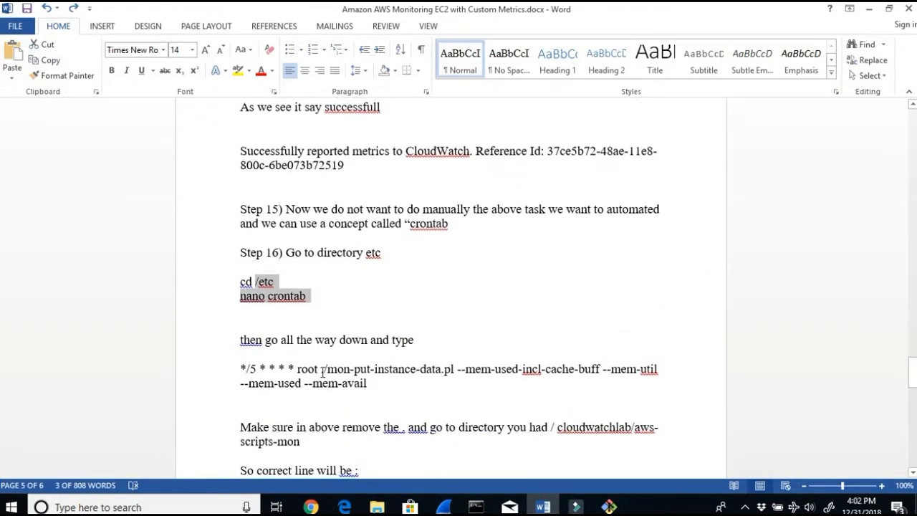
scroll(335, 261, "up", 8)
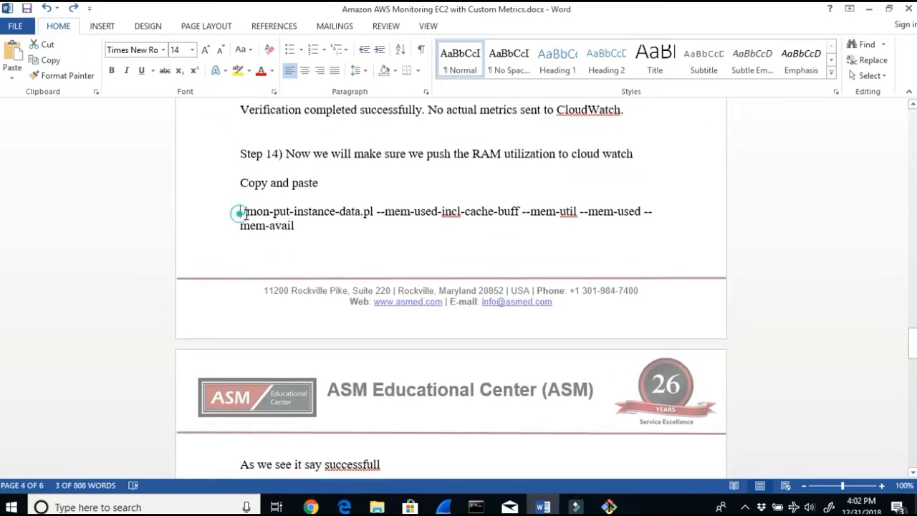
left_click_drag(241, 214, 290, 228)
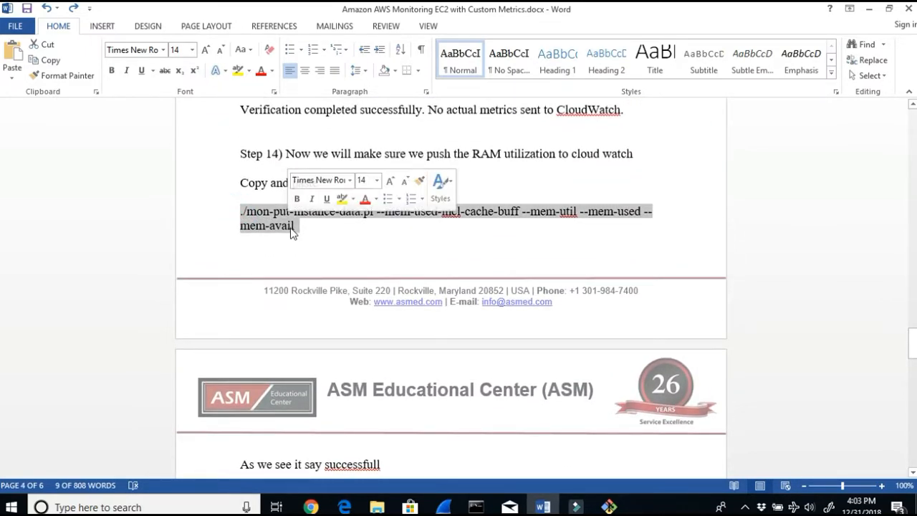
right_click(292, 230)
left_click(320, 252)
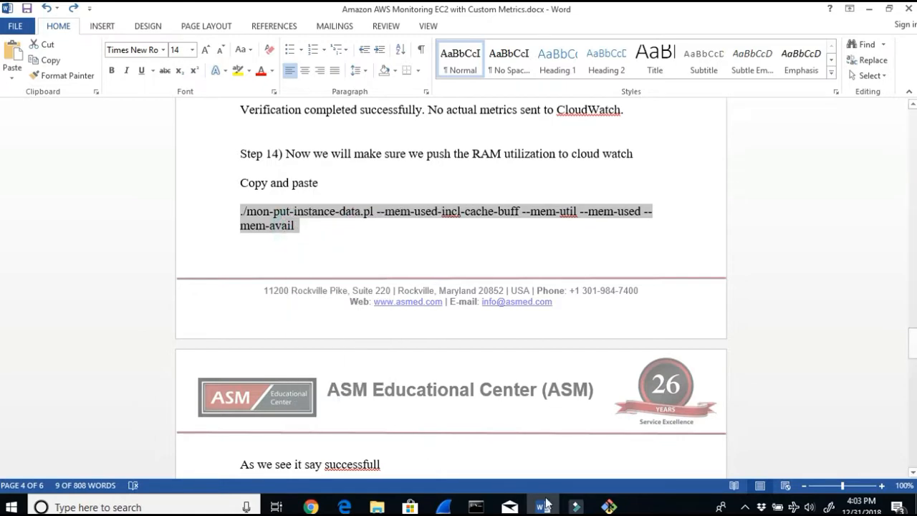
left_click(608, 507)
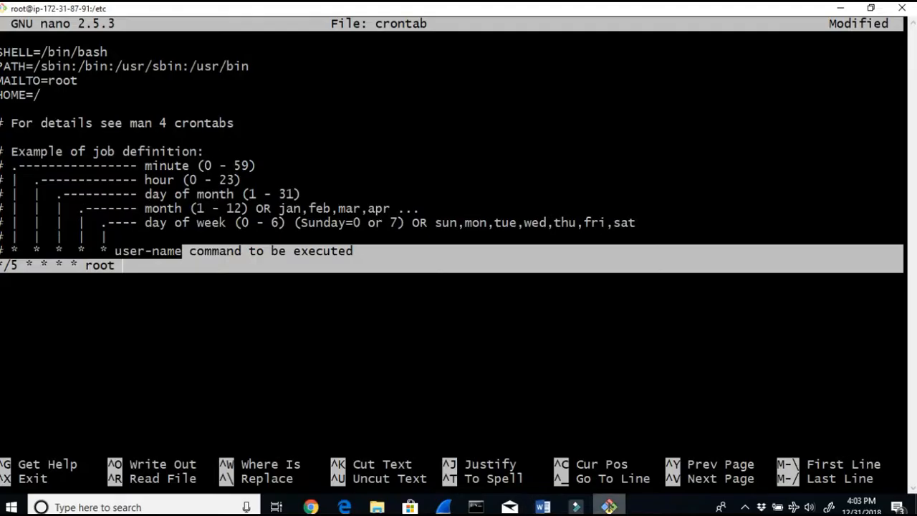
Step: Paste the mon-put-instance-data.pl memory metrics command after root on the new crontab line
left_click(191, 268)
right_click(189, 266)
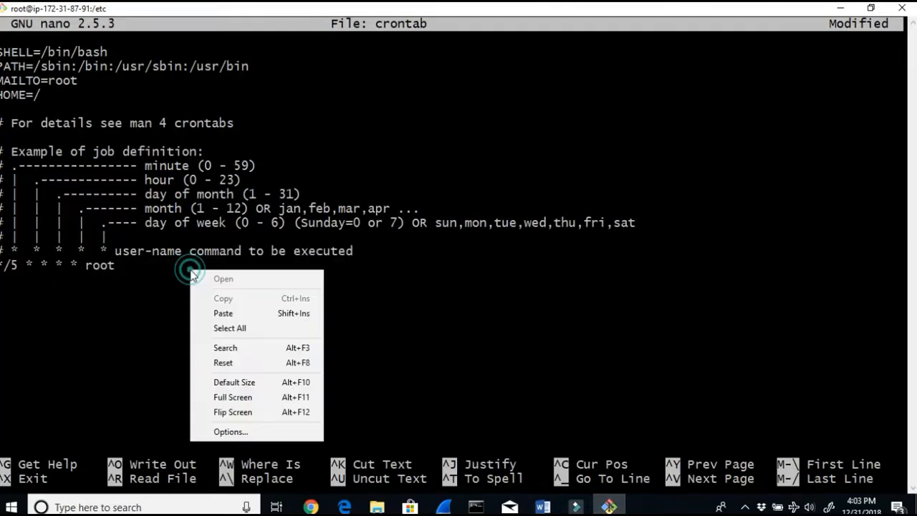
left_click(217, 312)
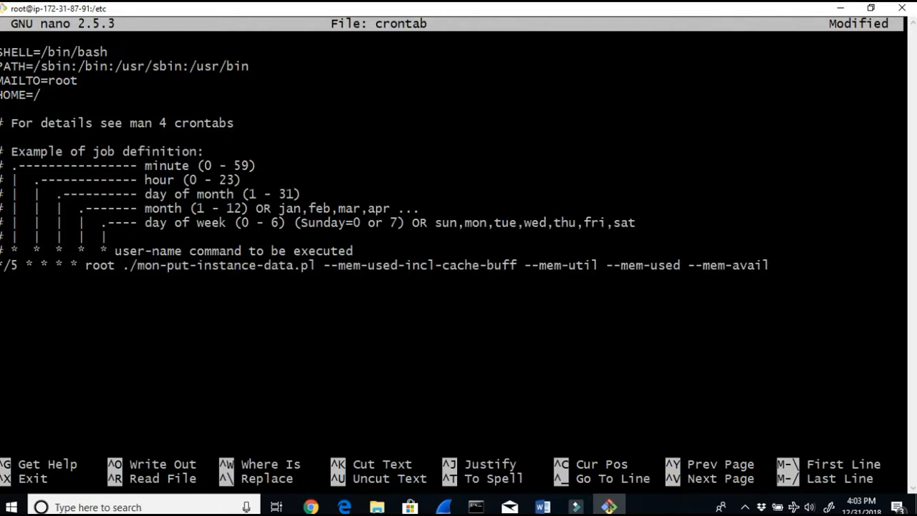
left_click(127, 266)
Step: Switch to the lab document and highlight the note about removing the leading dot from the crontab command
left_click(542, 506)
scroll(261, 402, "down", 10)
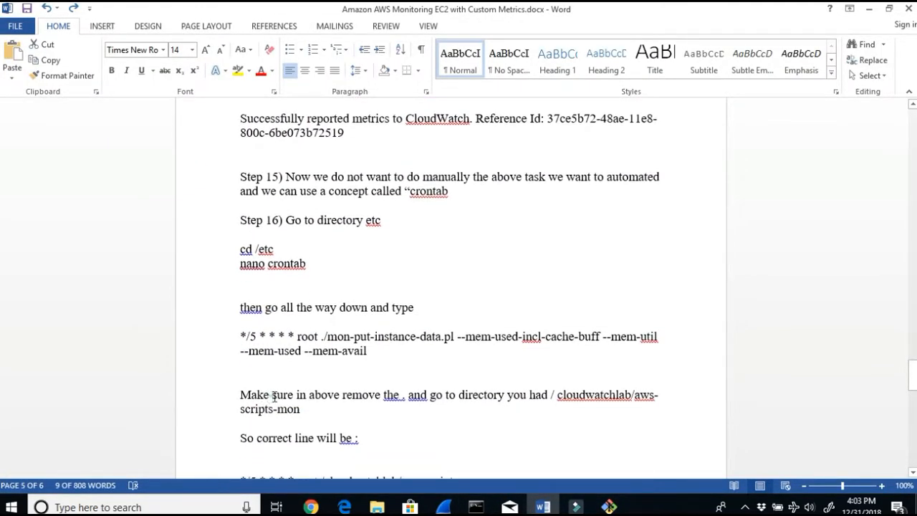
left_click_drag(273, 397, 386, 389)
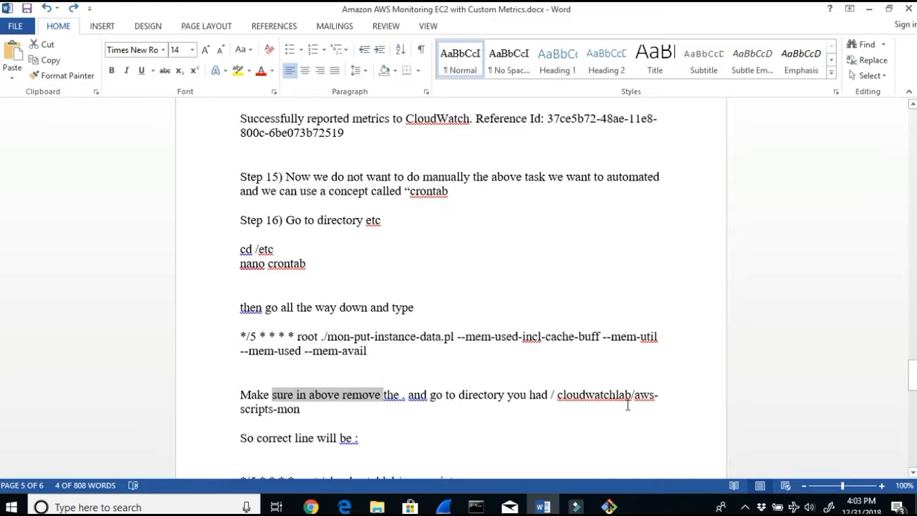
Step: Scroll back through the lab document to locate the steps describing the aws-scripts-mon directory path
scroll(555, 397, "up", 15)
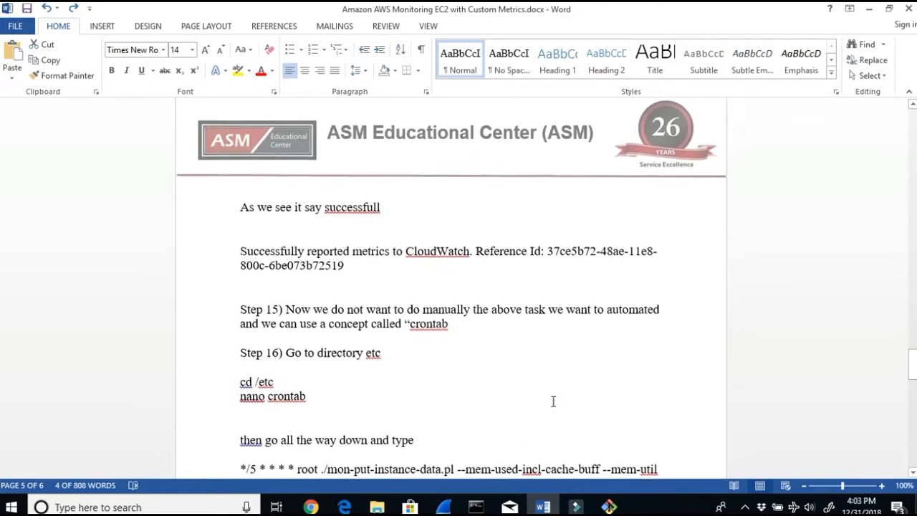
scroll(534, 405, "up", 2)
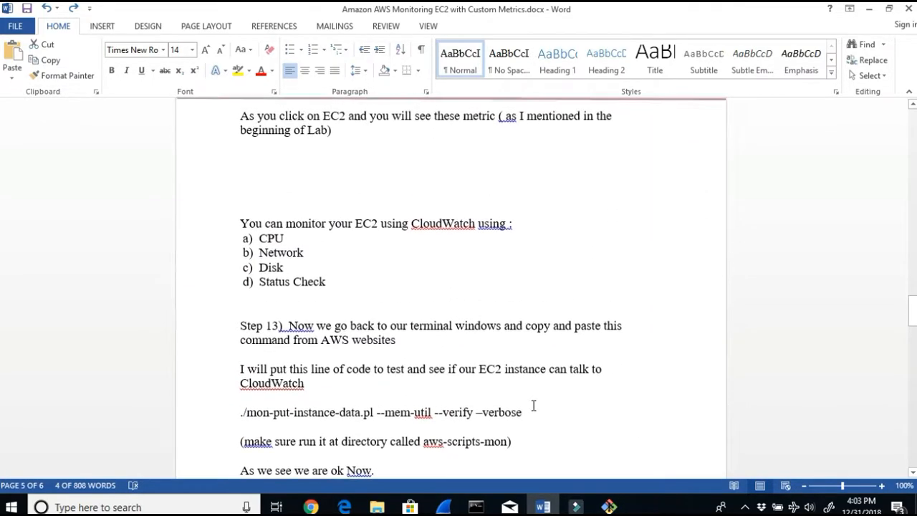
scroll(532, 411, "up", 4)
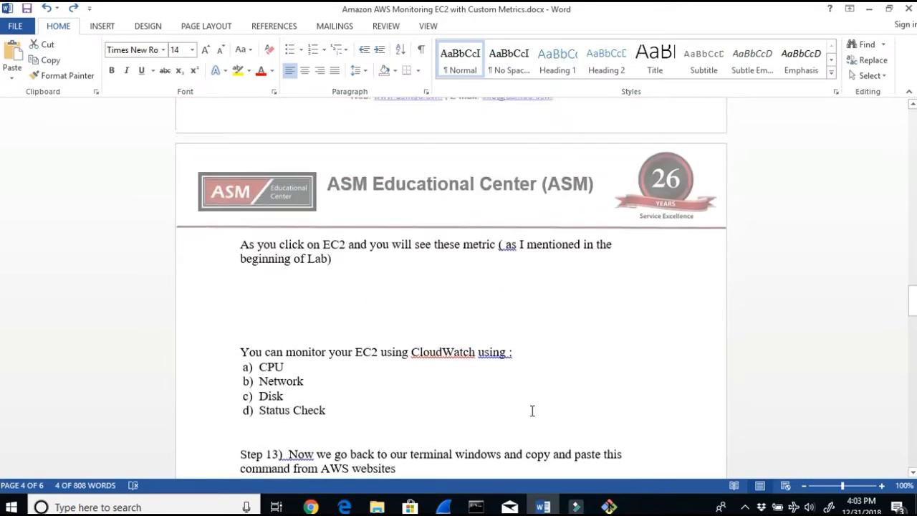
scroll(533, 411, "down", 10)
scroll(532, 419, "down", 7)
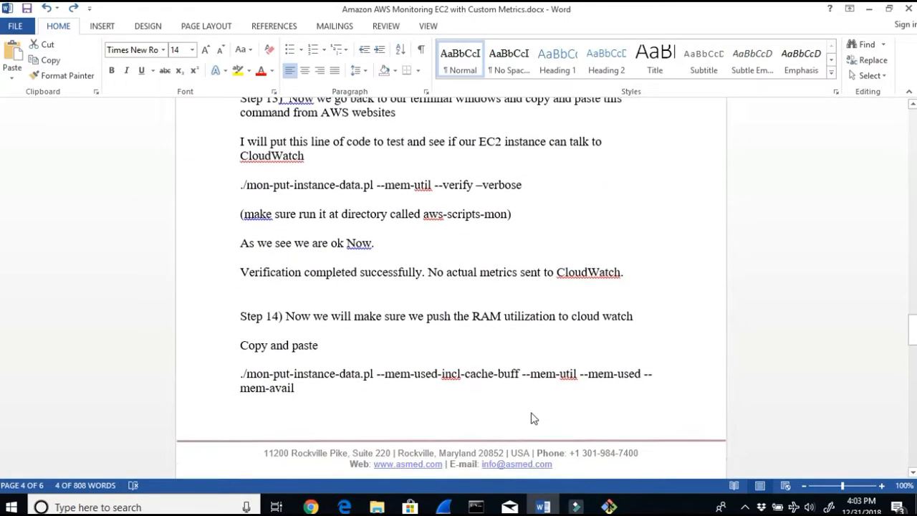
scroll(532, 413, "down", 8)
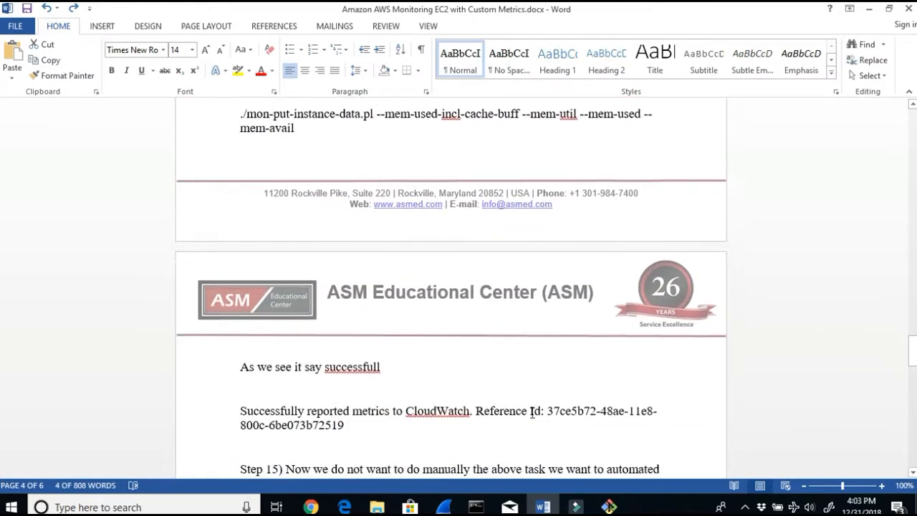
scroll(532, 413, "down", 2)
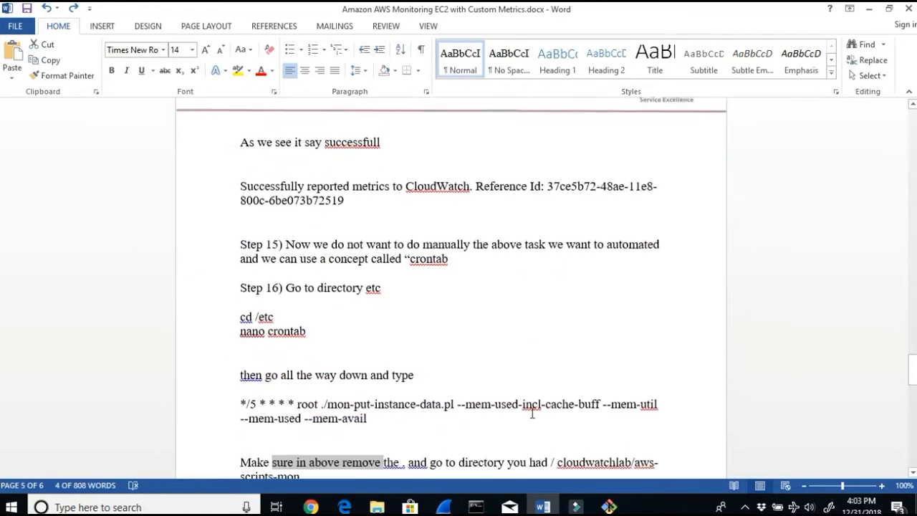
scroll(532, 412, "up", 18)
scroll(532, 413, "up", 19)
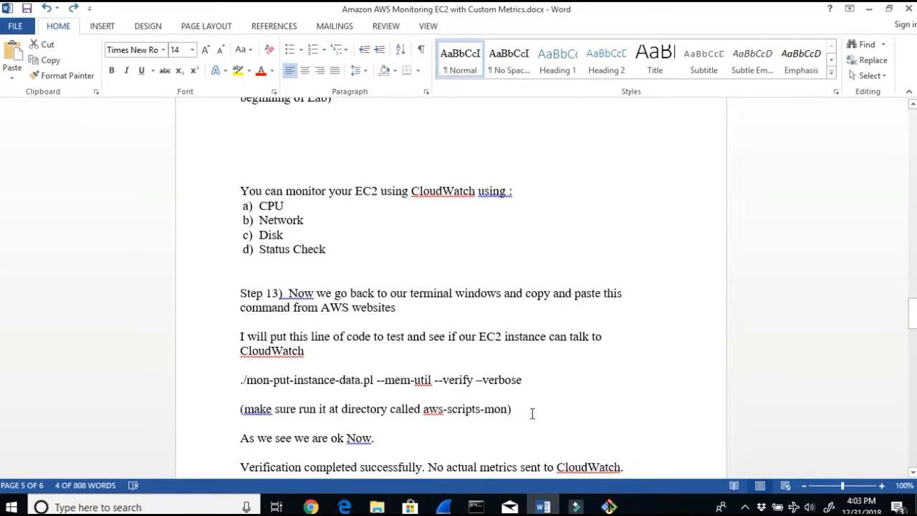
scroll(523, 399, "up", 8)
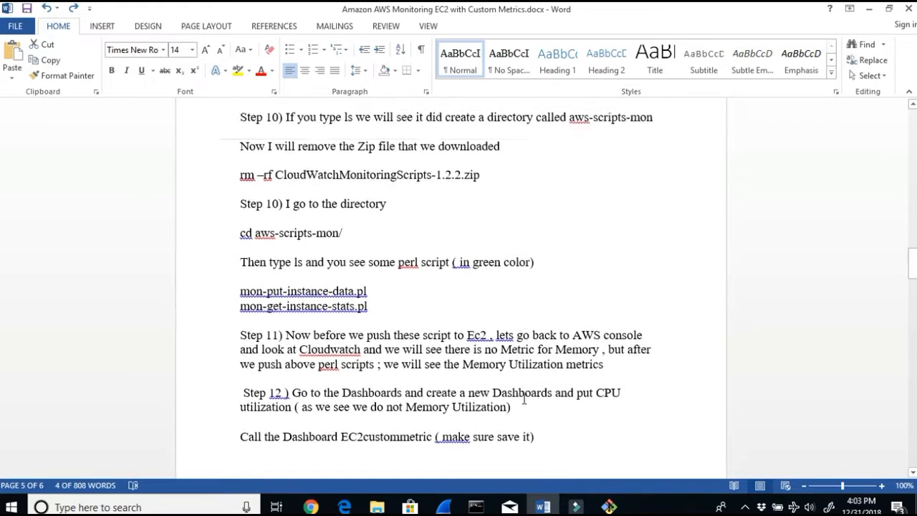
scroll(523, 398, "up", 10)
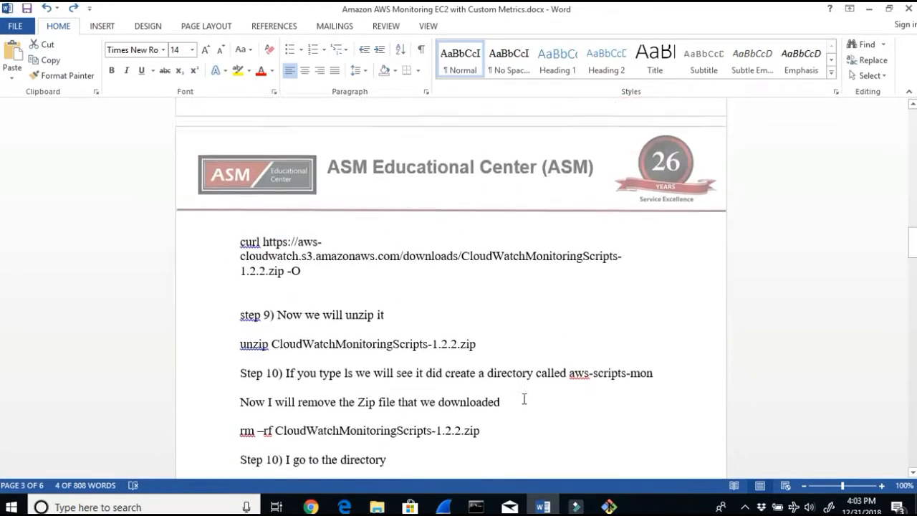
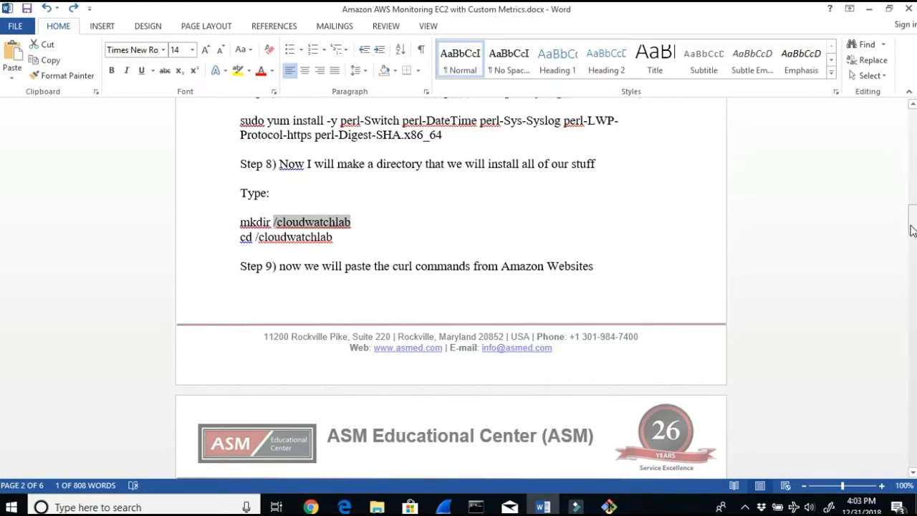
Step: Highlight the leading-dot note and the corrected crontab line with the full /cloudwatchlab/aws-scripts-mon path in the lab document
left_click_drag(912, 229, 888, 393)
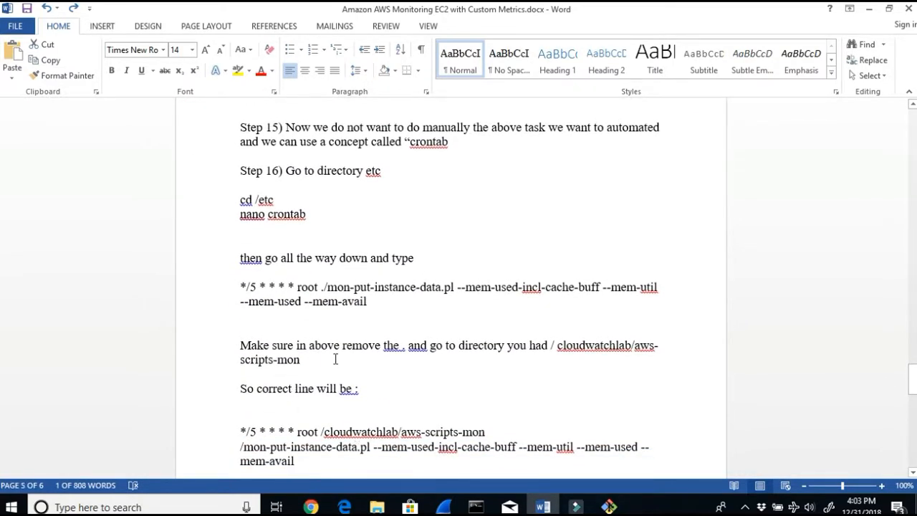
left_click_drag(310, 346, 651, 348)
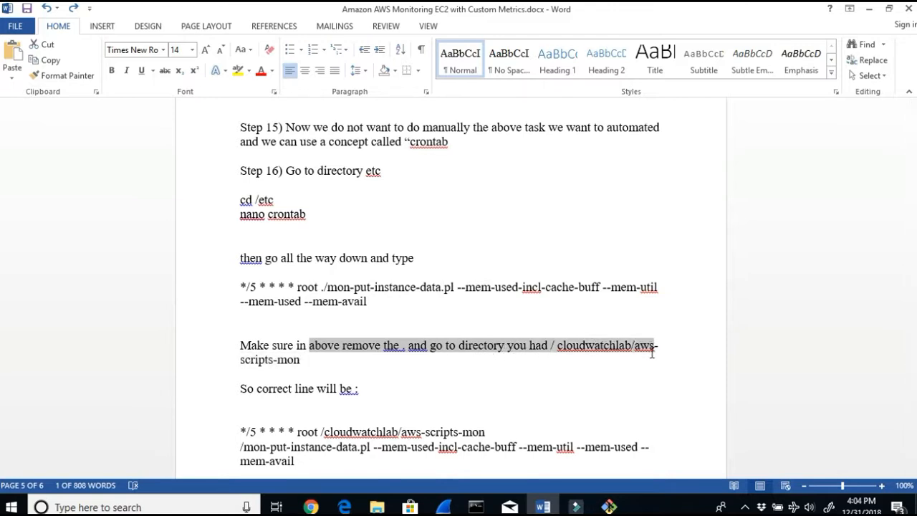
scroll(591, 405, "down", 1)
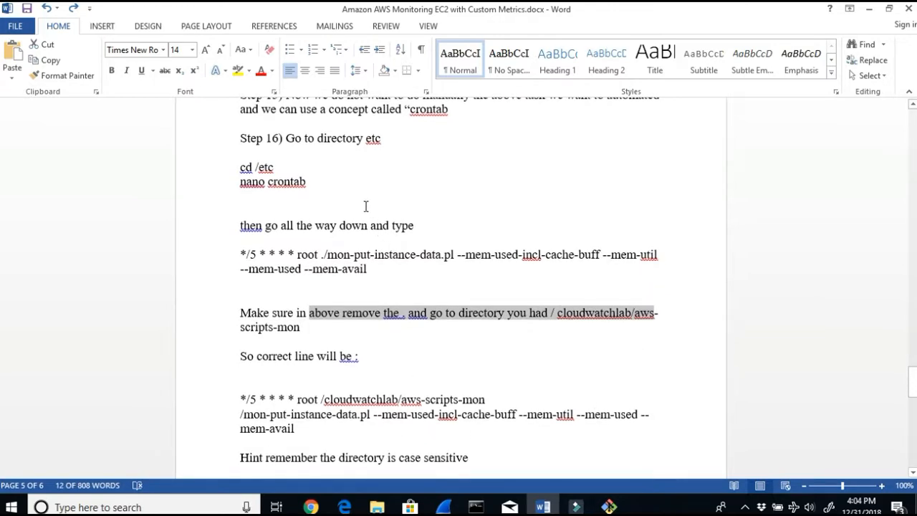
left_click(321, 254)
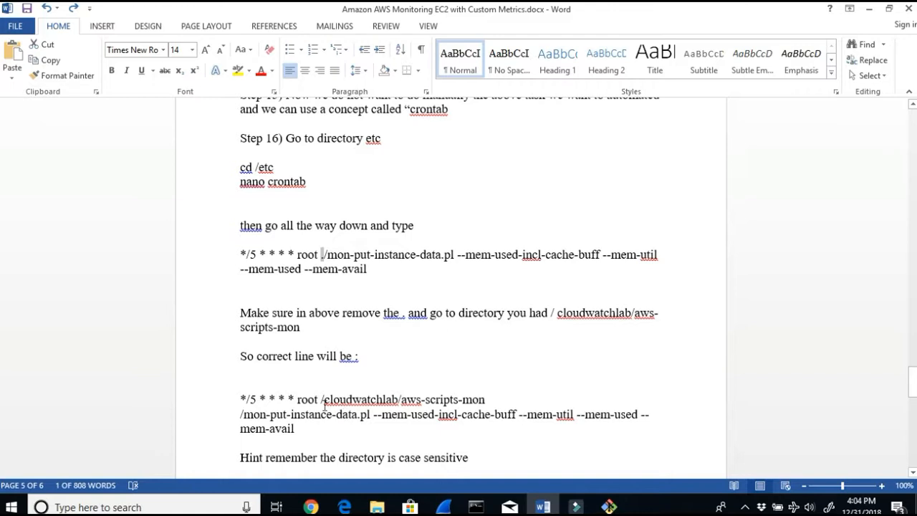
left_click_drag(490, 399, 319, 398)
right_click(325, 399)
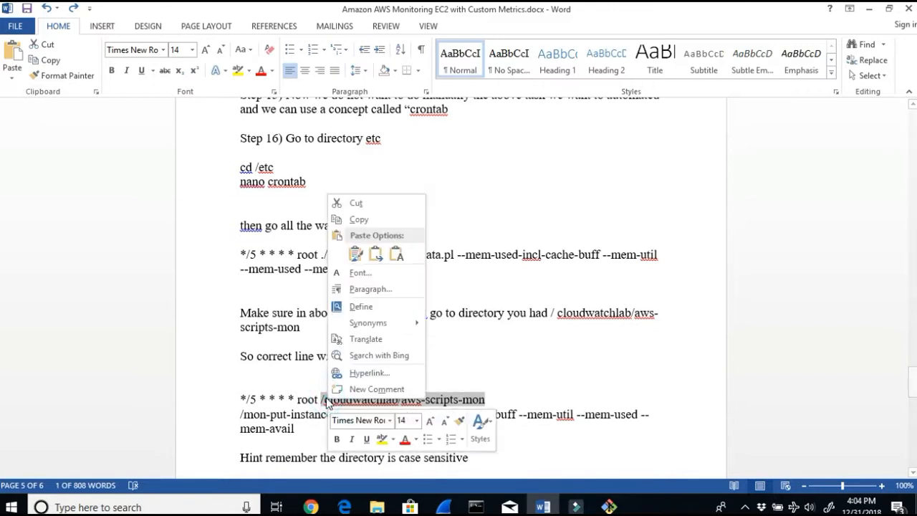
left_click(287, 434)
left_click_drag(307, 430, 240, 406)
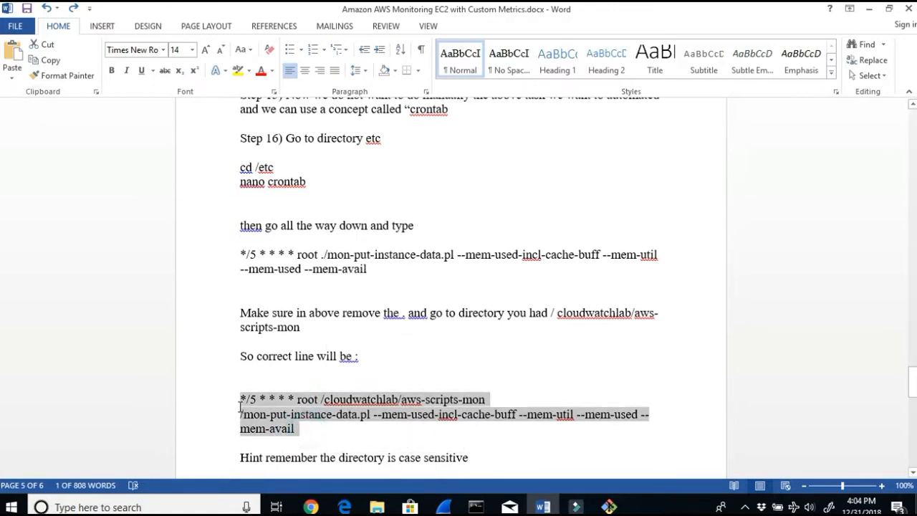
right_click(258, 404)
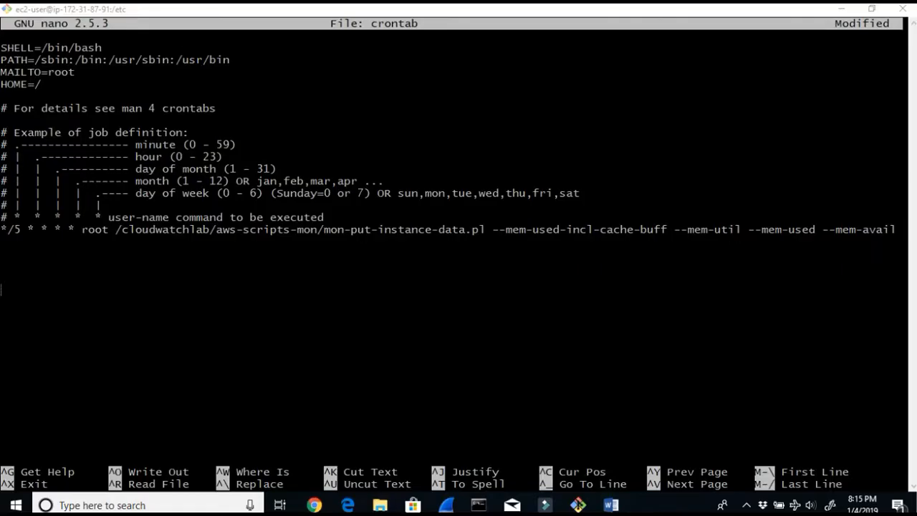
Step: Save the crontab file with the corrected full-path mon-put-instance-data.pl entry and exit nano
left_click_drag(81, 229, 738, 240)
left_click(238, 396)
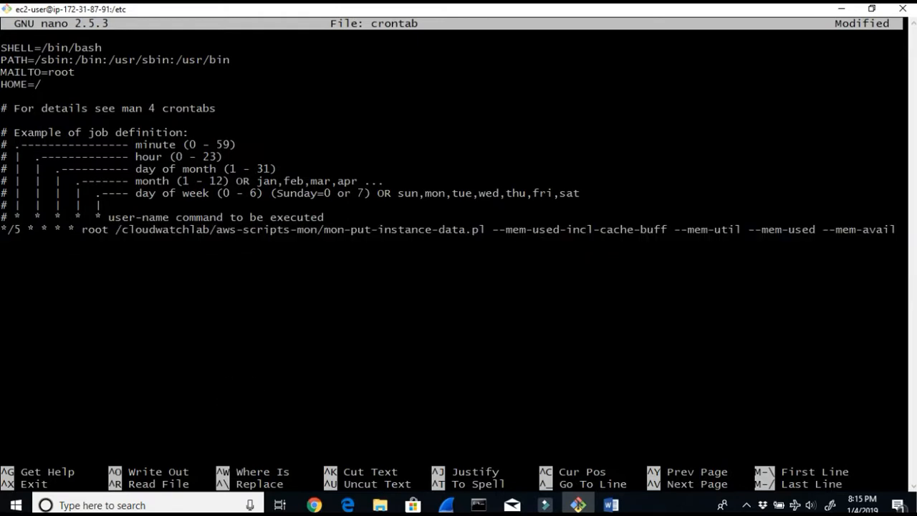
key("ctrl+x")
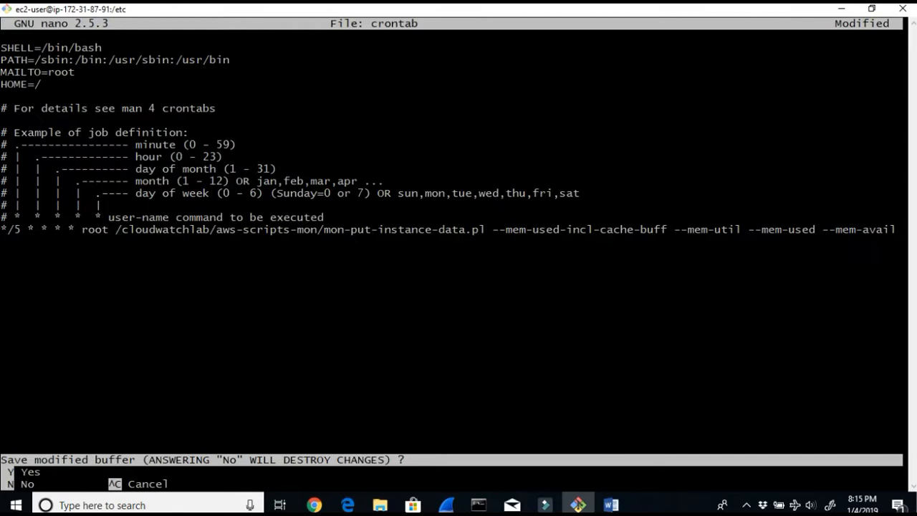
key("y")
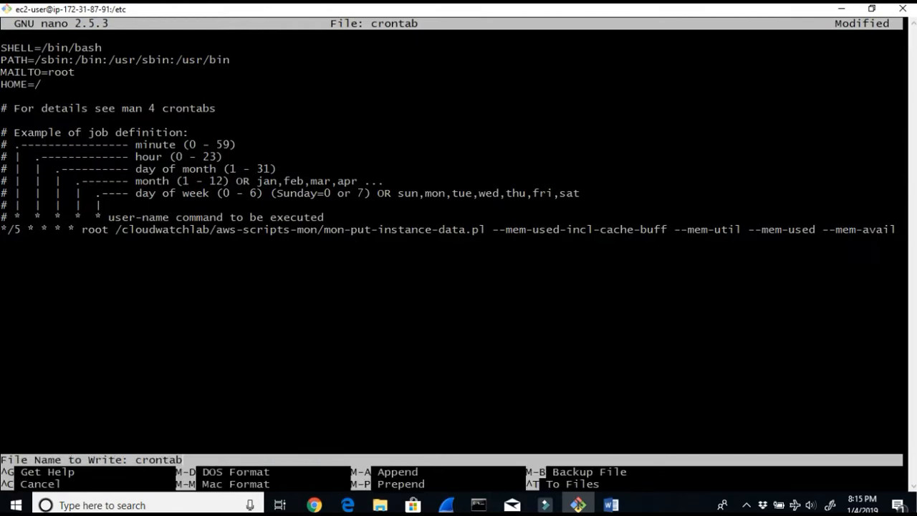
key("Return")
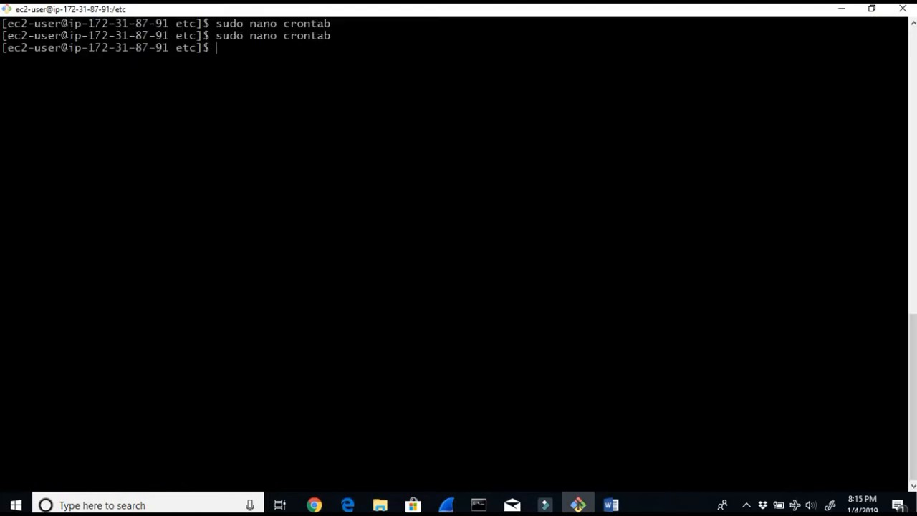
Step: Switch to the lab document and highlight the instructions about case sensitivity and saving the crontab
left_click(840, 9)
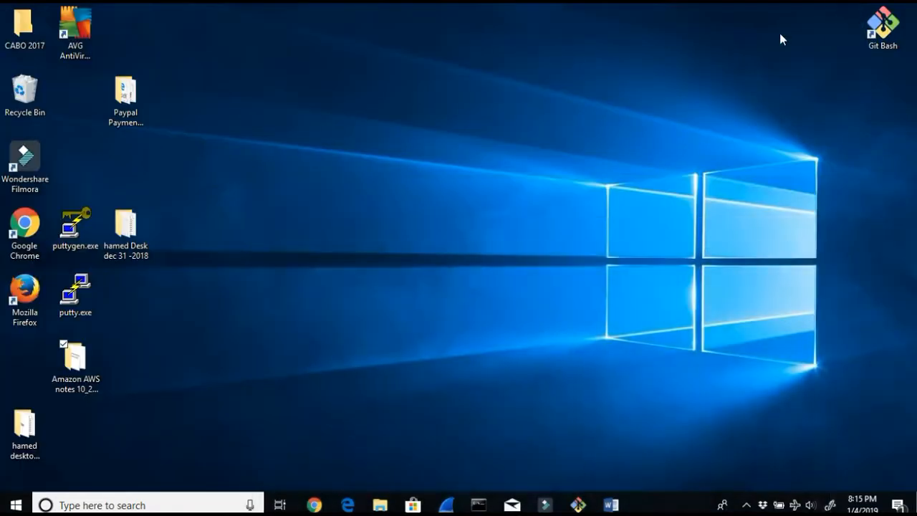
left_click(610, 505)
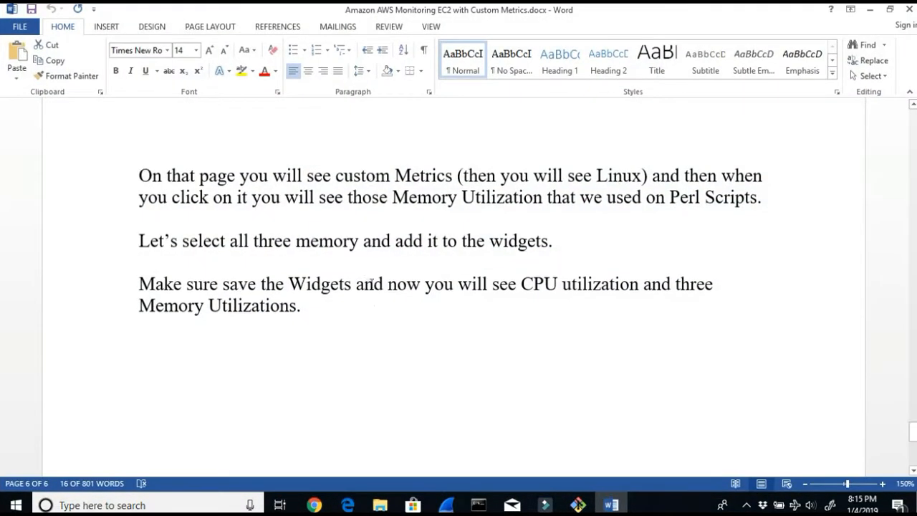
scroll(371, 281, "up", 10)
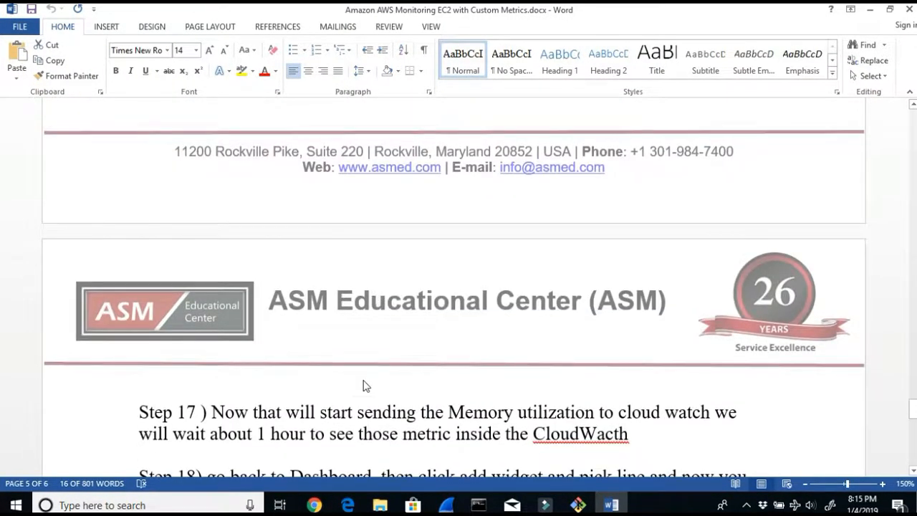
scroll(362, 386, "up", 5)
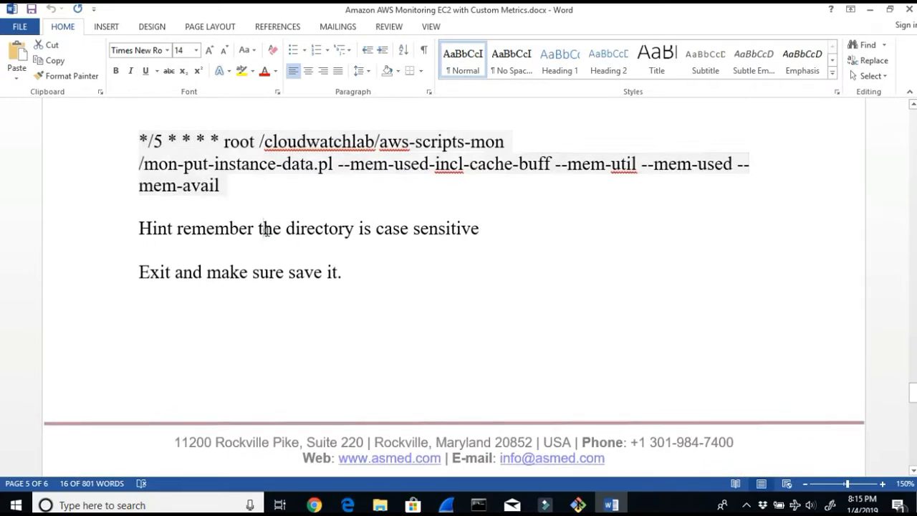
left_click_drag(264, 229, 529, 225)
left_click_drag(362, 277, 112, 284)
scroll(179, 346, "down", 1)
scroll(179, 346, "down", 5)
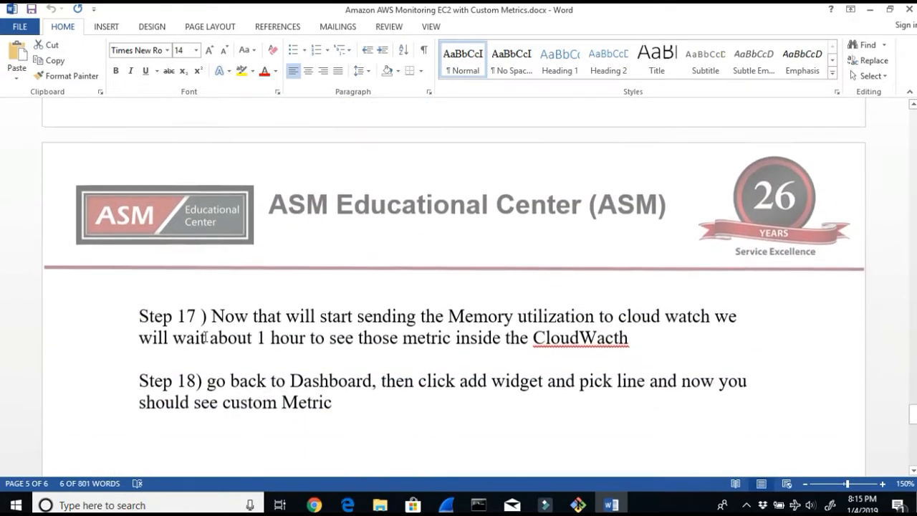
Step: Highlight Steps 17 and 18 about waiting for memory metrics and adding them as CloudWatch dashboard widgets
left_click_drag(210, 315, 570, 309)
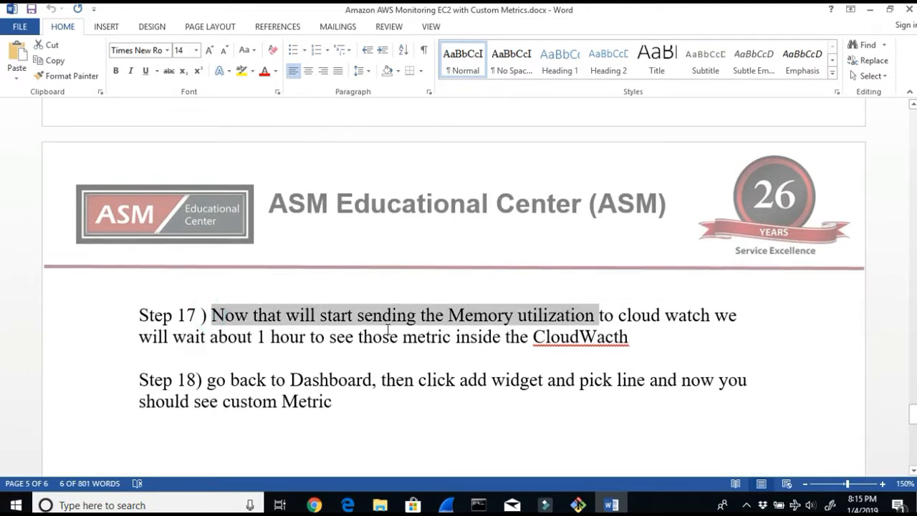
left_click_drag(185, 336, 438, 344)
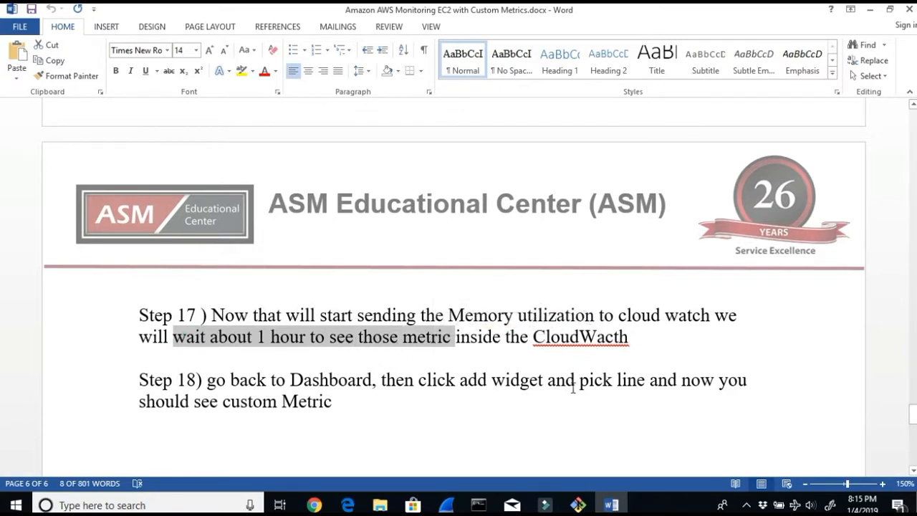
left_click_drag(282, 381, 371, 380)
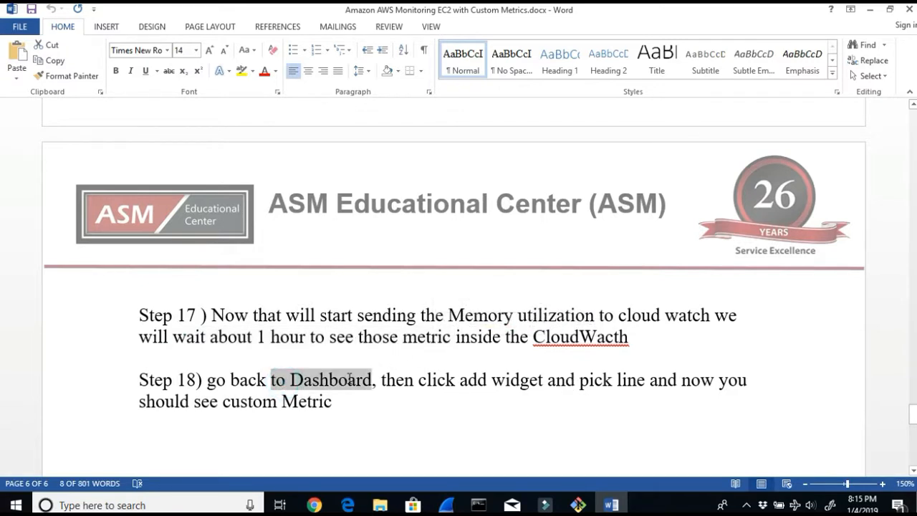
left_click(492, 380)
left_click_drag(496, 382, 531, 378)
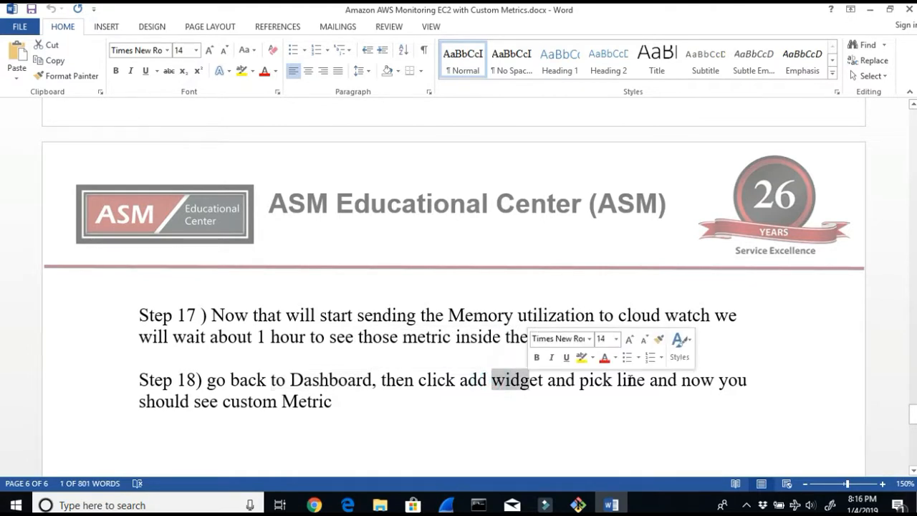
left_click_drag(370, 393, 81, 368)
scroll(351, 435, "down", 2)
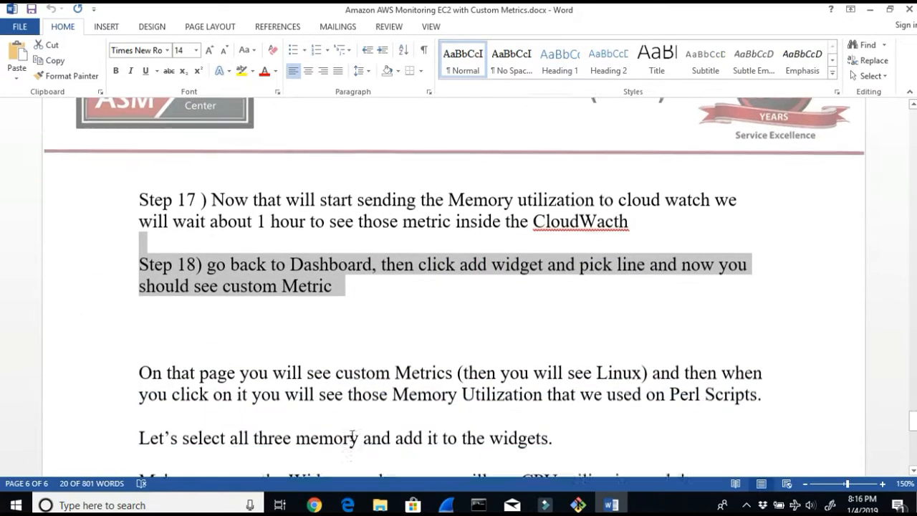
left_click_drag(161, 349, 383, 346)
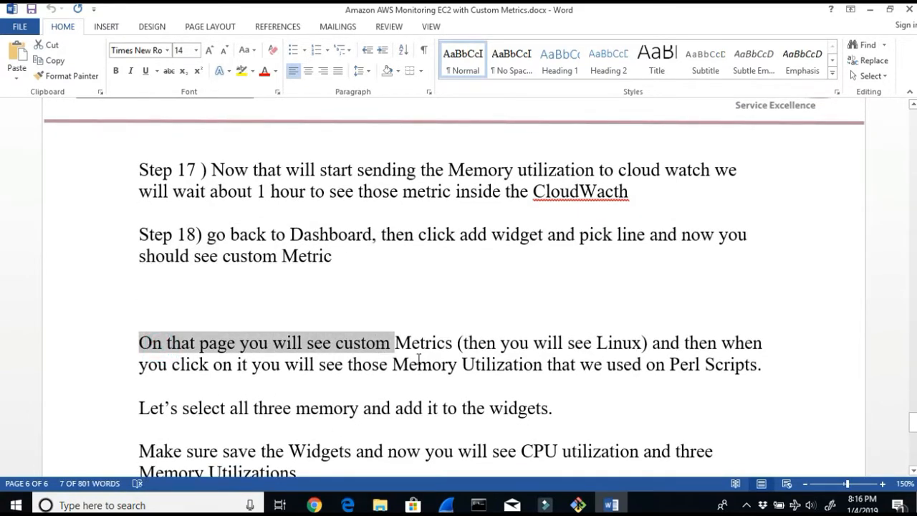
left_click_drag(644, 344, 693, 358)
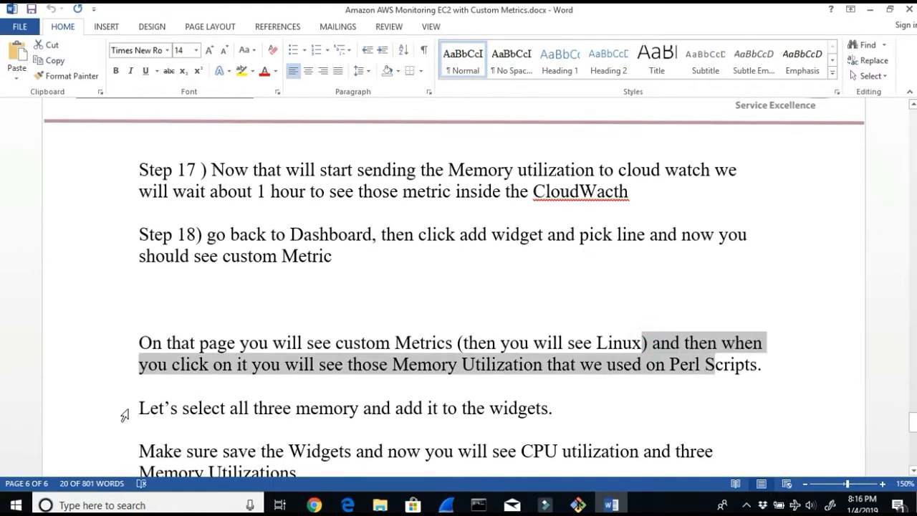
left_click_drag(139, 411, 265, 407)
scroll(265, 406, "down", 2)
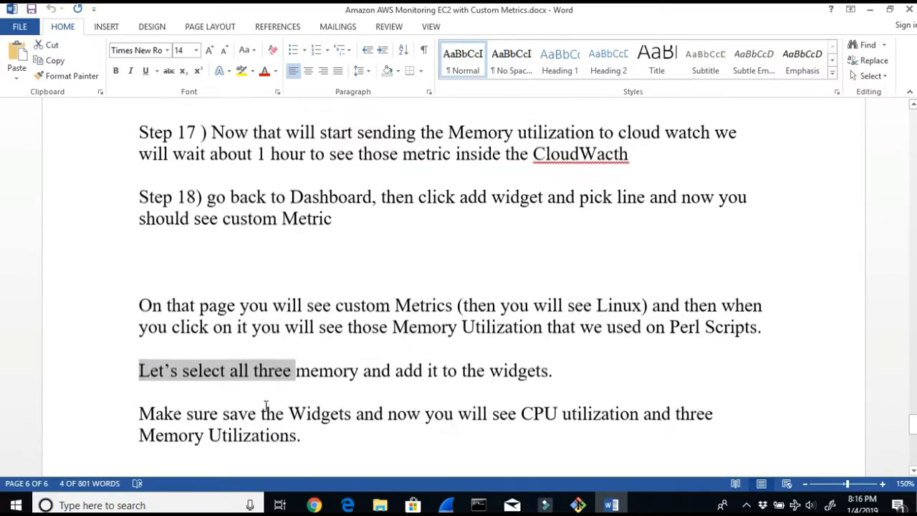
left_click_drag(187, 354, 257, 356)
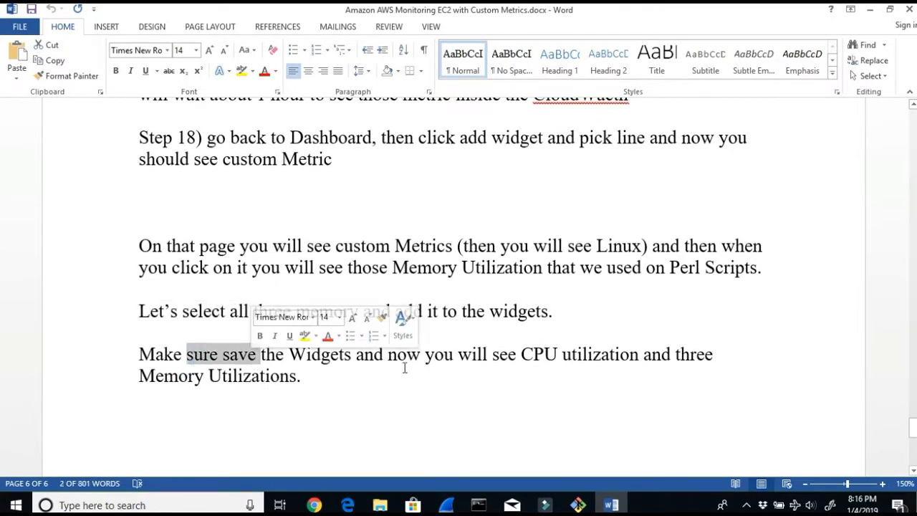
left_click_drag(521, 354, 592, 371)
scroll(393, 418, "down", 3)
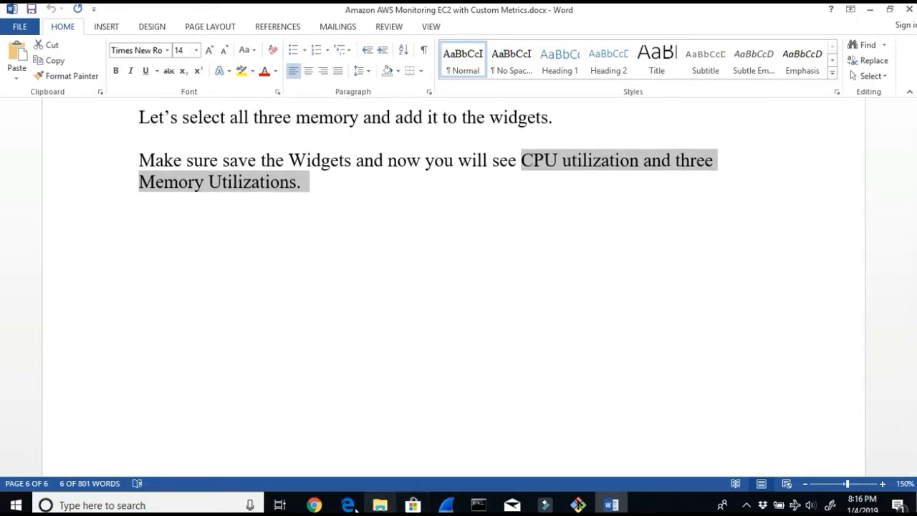
Step: Switch to the CloudWatch console and clear the MemoryUtilization and MemoryAvailable selections under All metrics
left_click(314, 505)
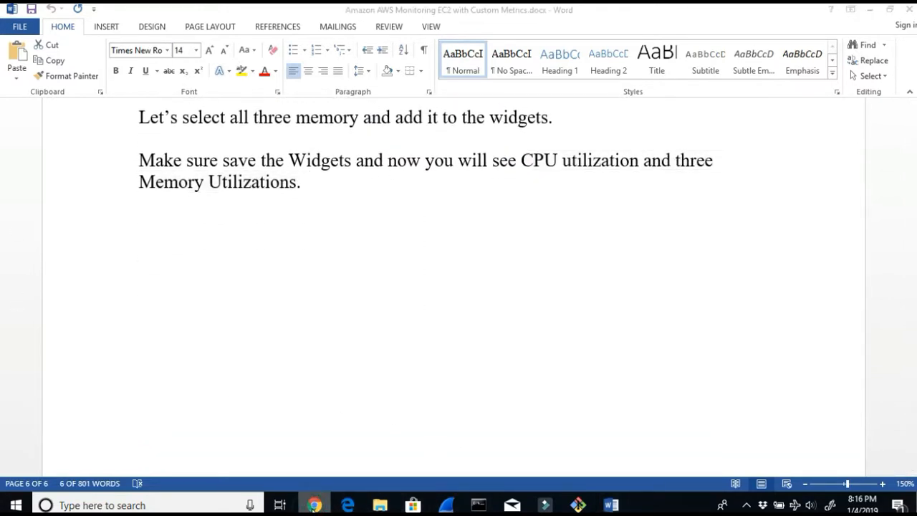
left_click(873, 14)
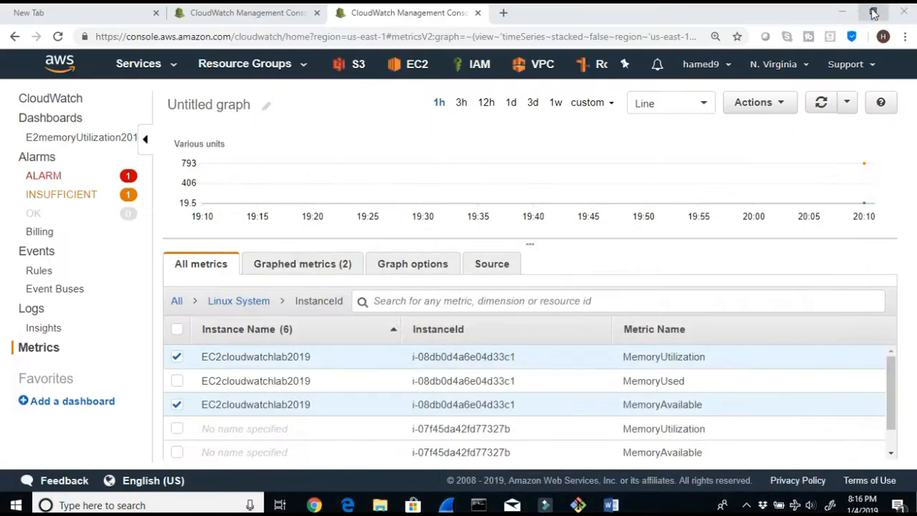
left_click(29, 126)
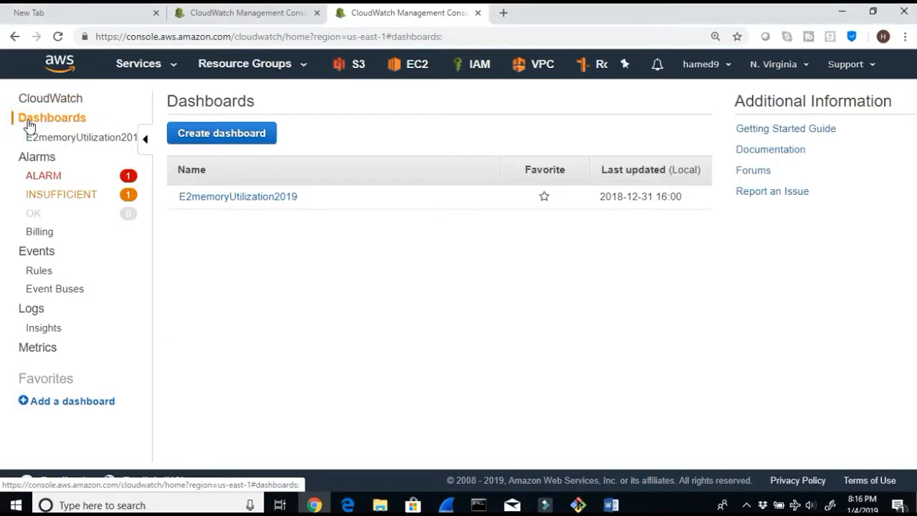
left_click(37, 348)
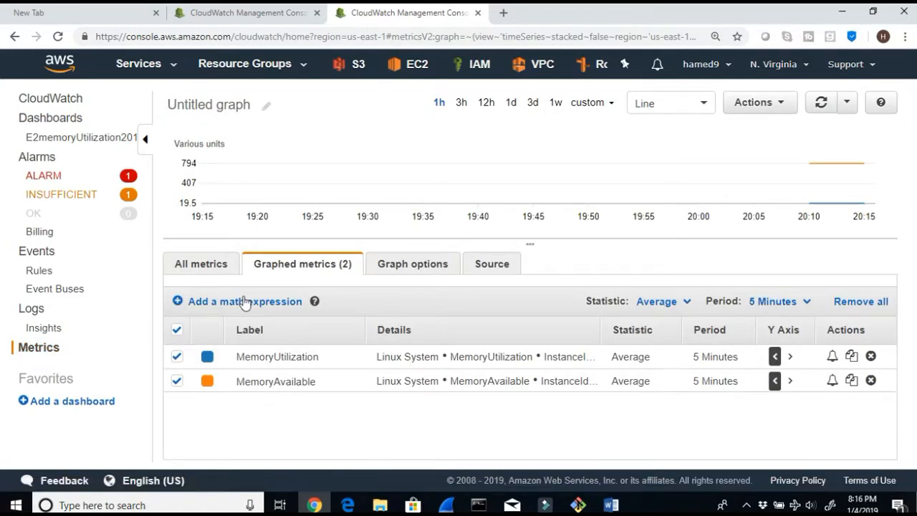
left_click(192, 265)
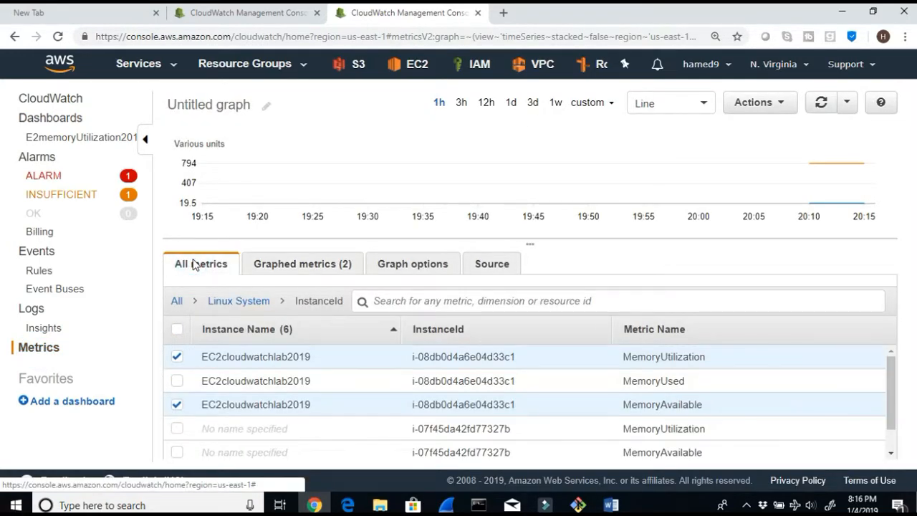
left_click(177, 357)
left_click(178, 404)
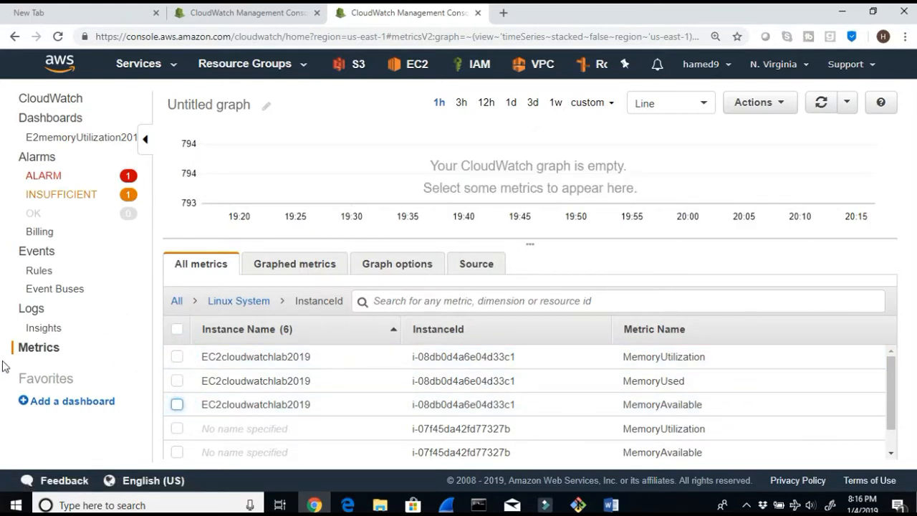
Step: Open the E2memoryUtilization2019 dashboard from the CloudWatch overview, then return to the Metrics page
left_click(43, 105)
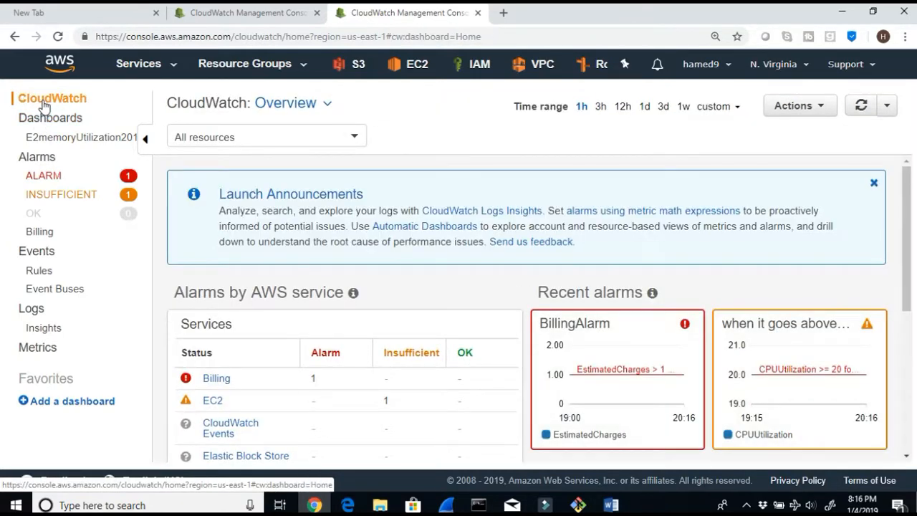
left_click(43, 117)
left_click(61, 140)
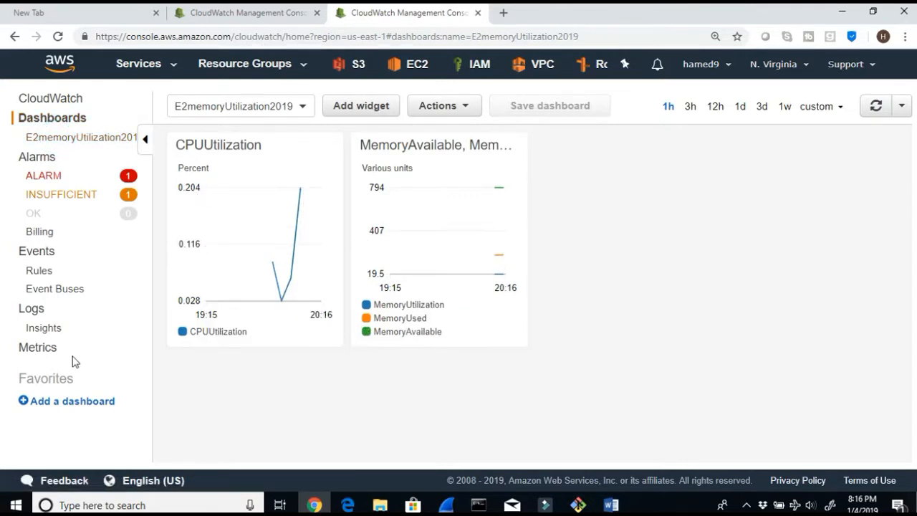
left_click(43, 351)
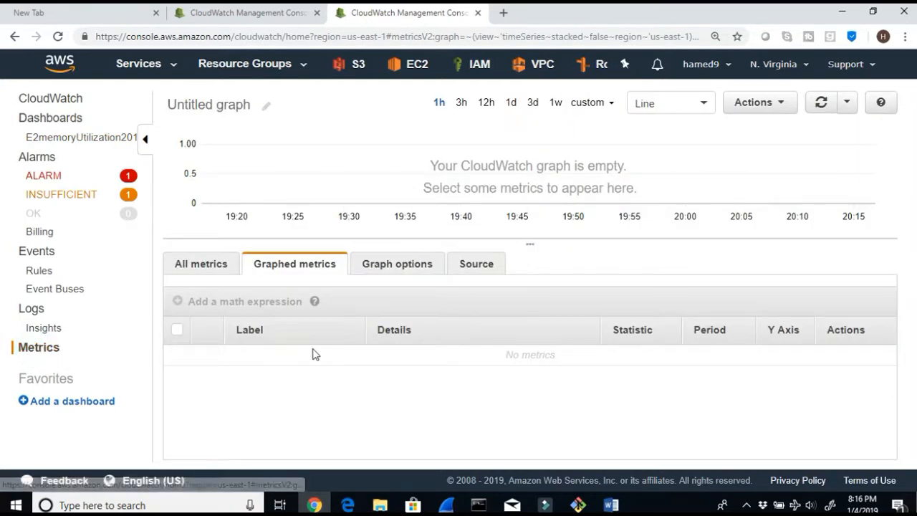
Step: Browse the Linux System memory metrics listed by InstanceId under All metrics
left_click(211, 264)
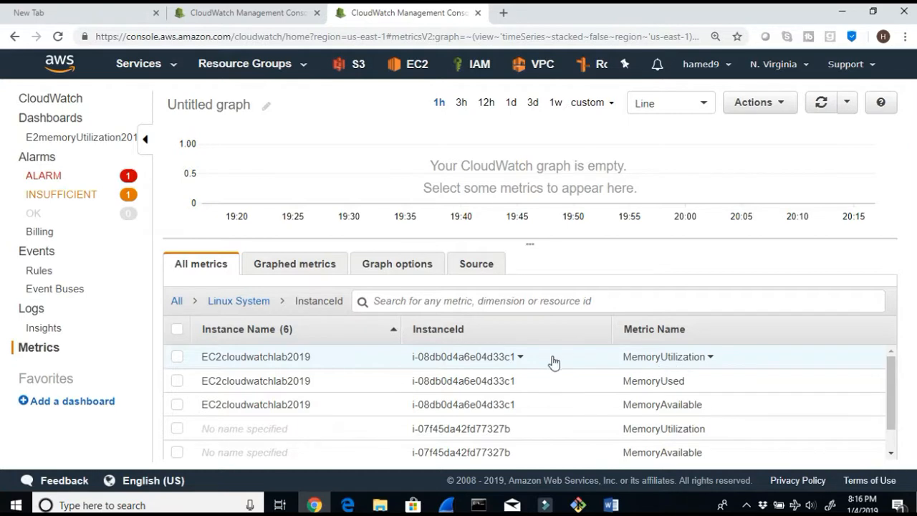
scroll(554, 363, "down", 1)
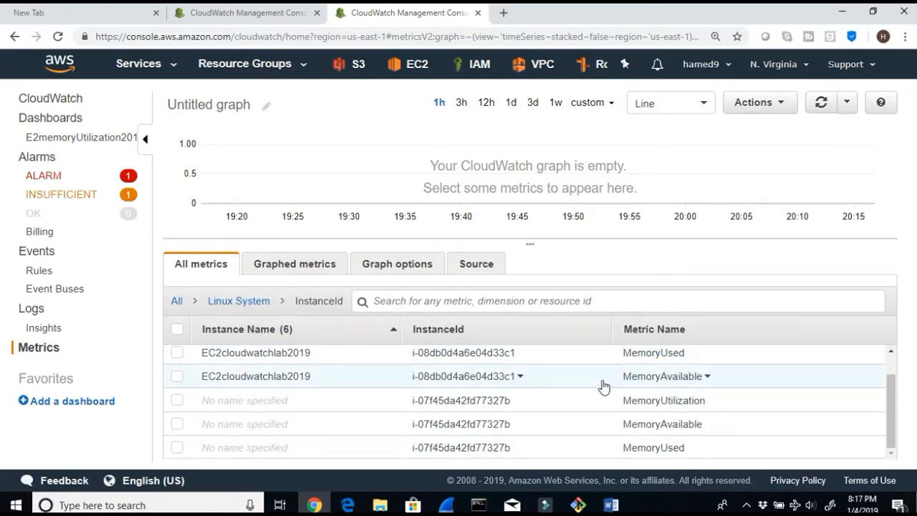
scroll(616, 376, "up", 1)
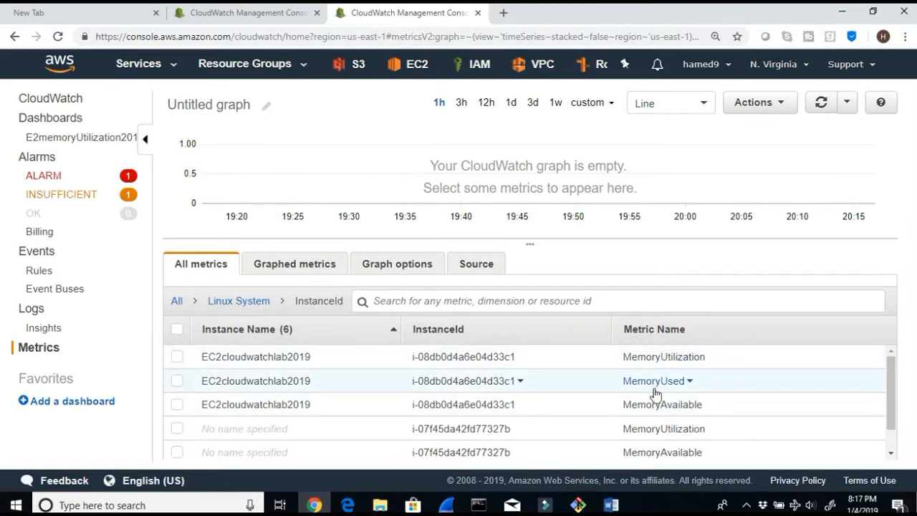
Step: Open the E2memoryUtilization2019 dashboard and inspect the existing memory widget's graph
left_click(41, 138)
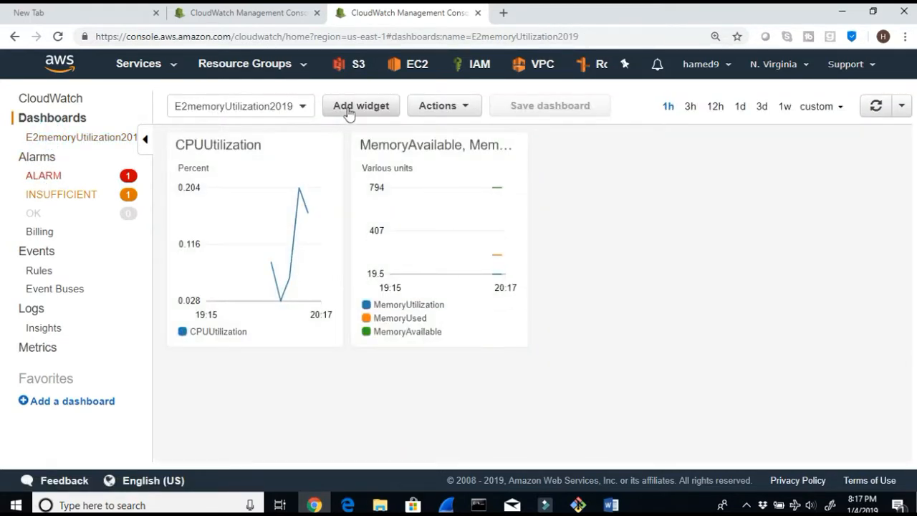
mouse_move(289, 268)
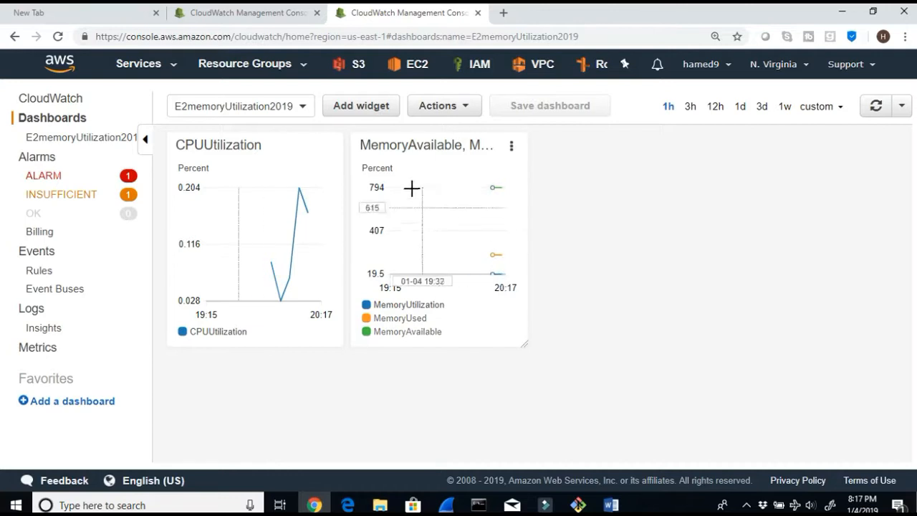
mouse_move(494, 188)
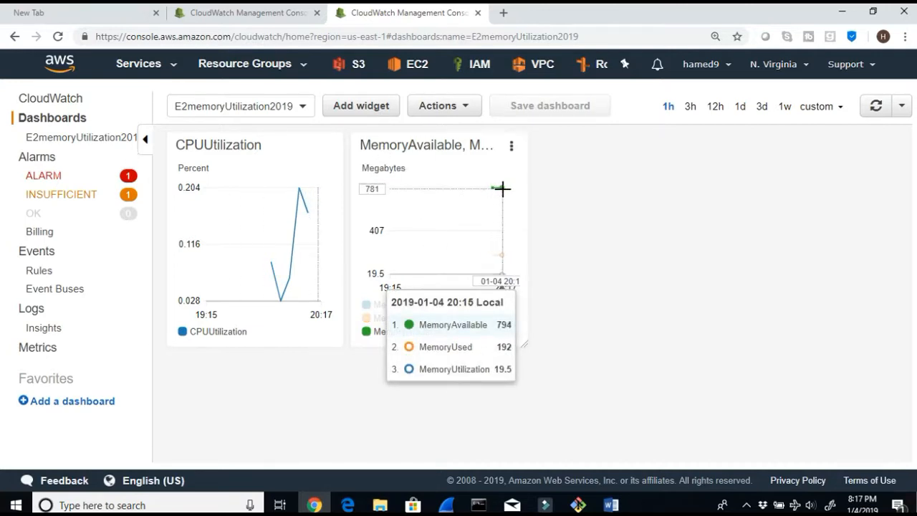
Step: Start adding a Line widget to the dashboard and browse to the Linux System InstanceId metrics
left_click(357, 107)
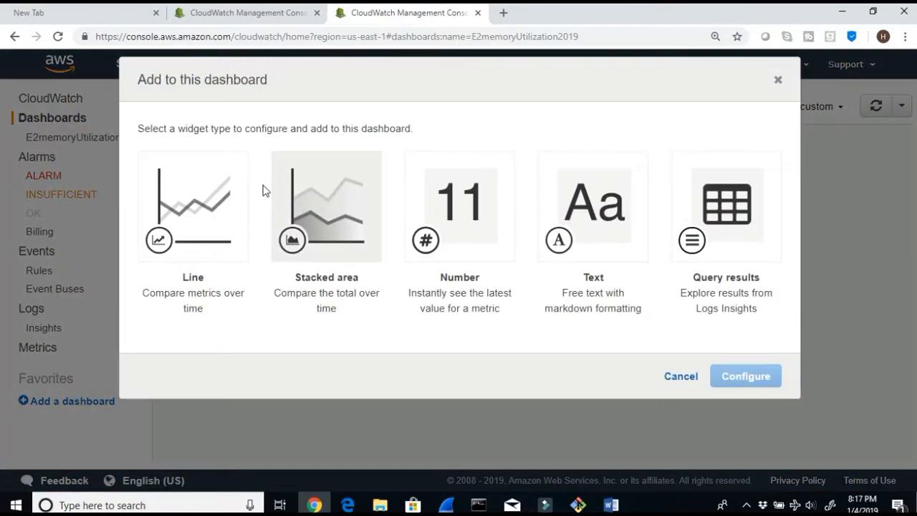
left_click(216, 191)
left_click(727, 375)
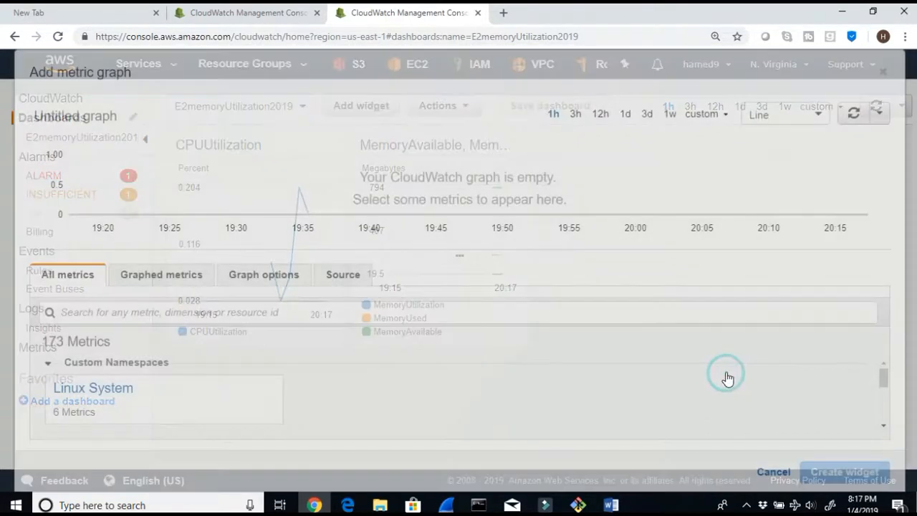
scroll(230, 374, "down", 1)
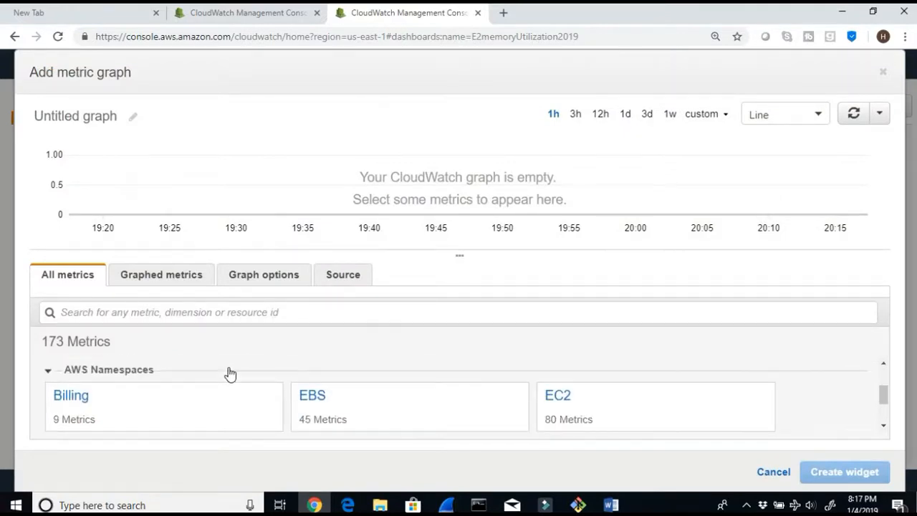
scroll(230, 375, "up", 1)
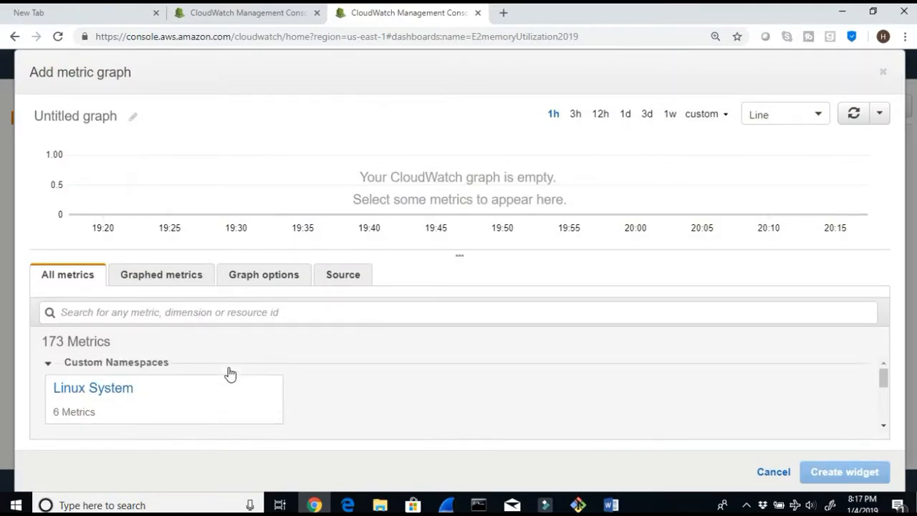
left_click(122, 394)
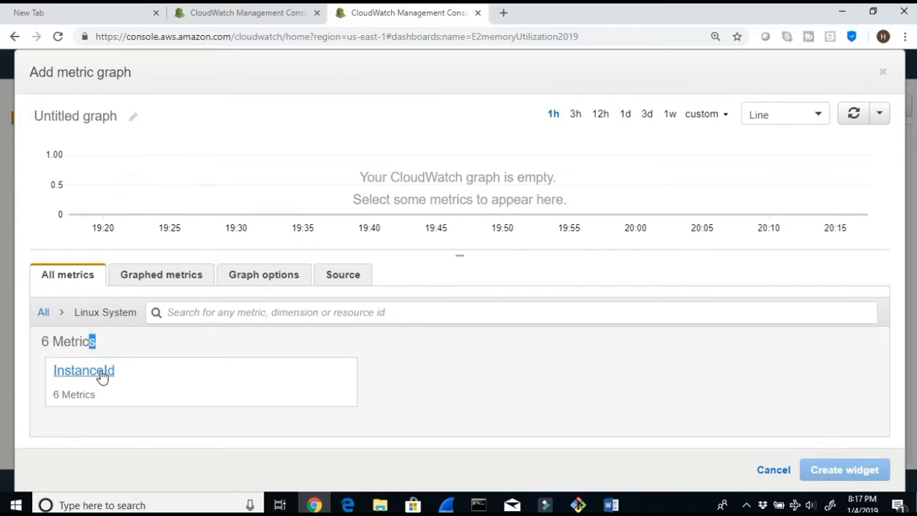
left_click(97, 372)
left_click(44, 368)
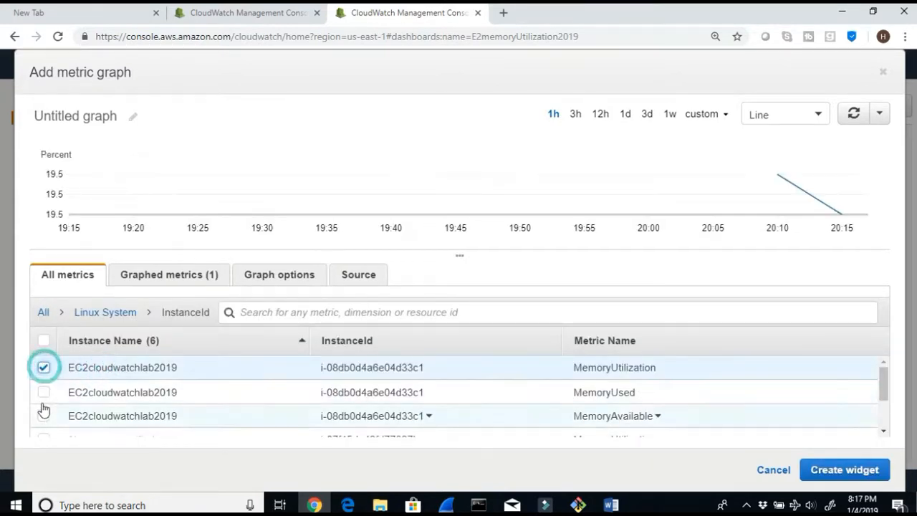
left_click(43, 392)
left_click(43, 414)
left_click(43, 391)
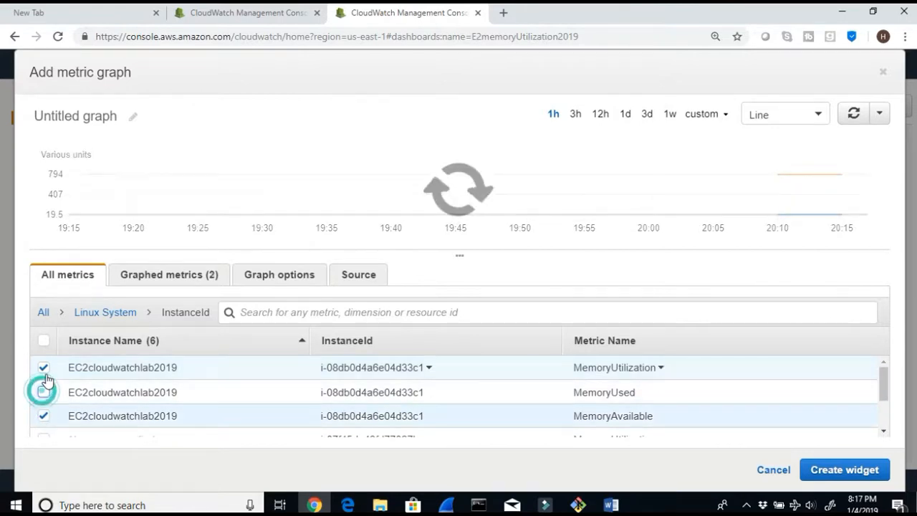
left_click(44, 367)
left_click(43, 416)
Step: Select MemoryUtilization, MemoryUsed and MemoryAvailable for EC2cloudwatchlab2019 and create the widget
scroll(183, 421, "down", 1)
scroll(172, 411, "down", 1)
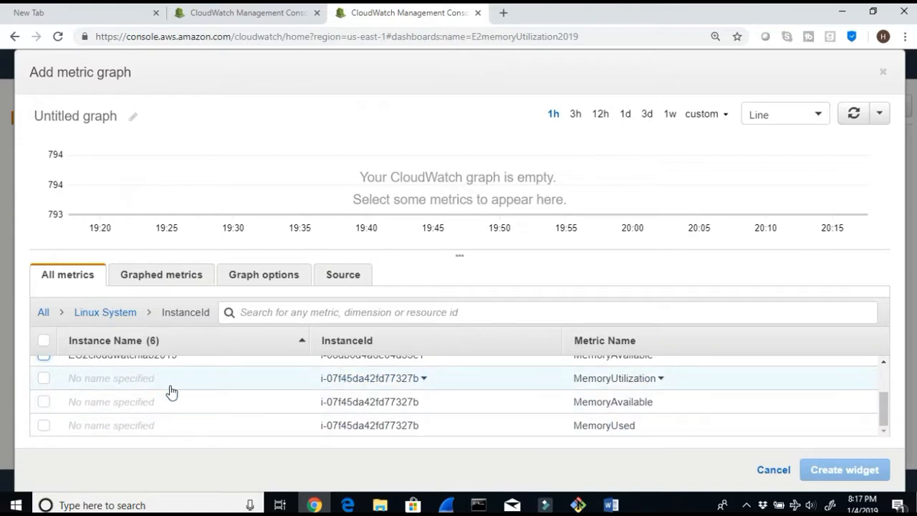
scroll(170, 387, "up", 2)
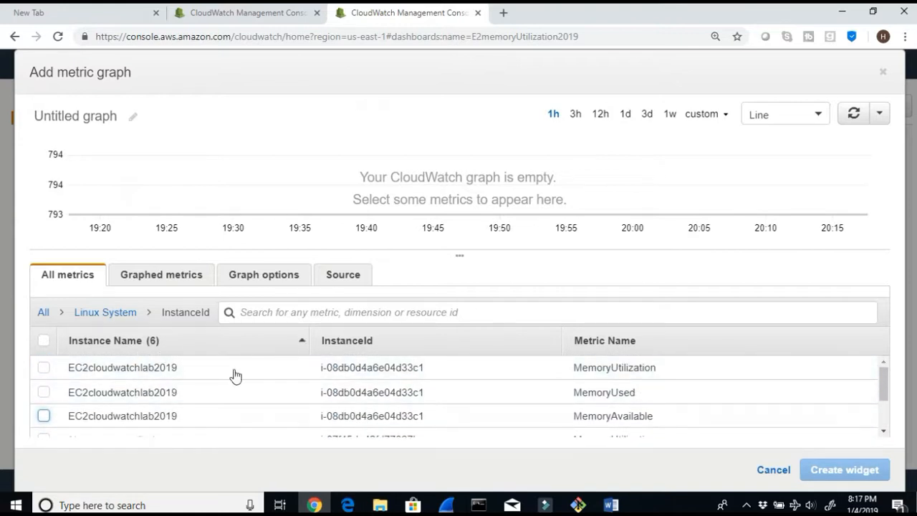
scroll(461, 389, "down", 2)
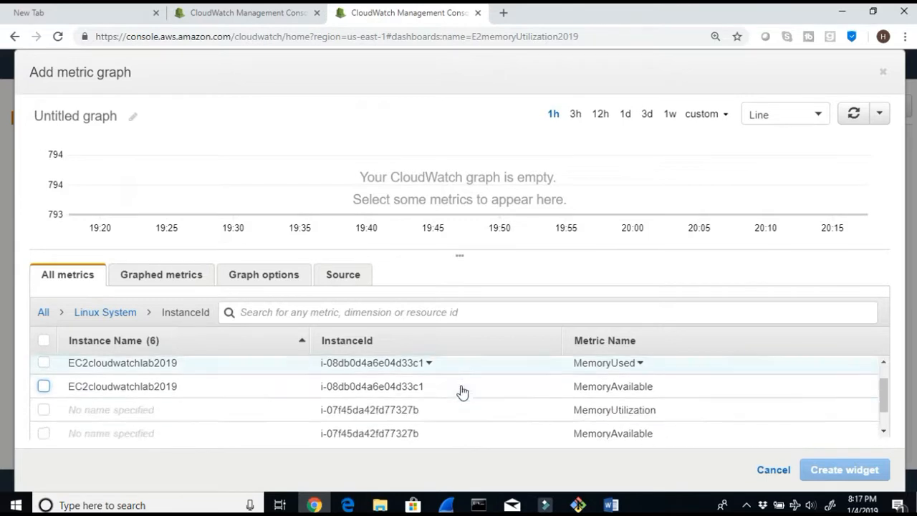
scroll(241, 383, "up", 2)
left_click(43, 367)
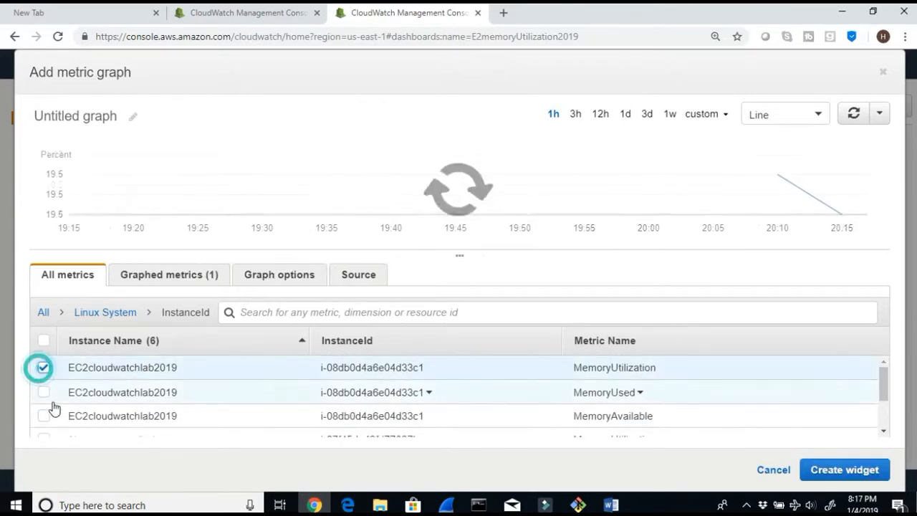
left_click(43, 391)
left_click(43, 417)
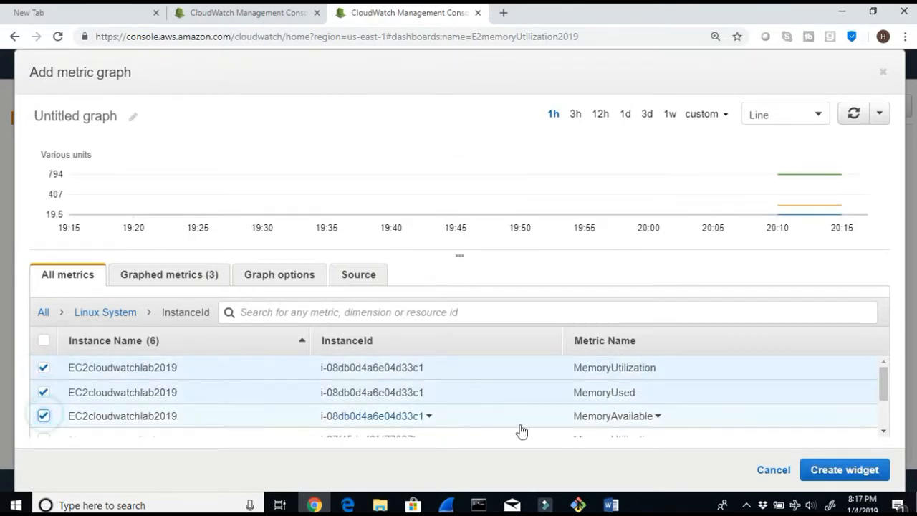
left_click(843, 469)
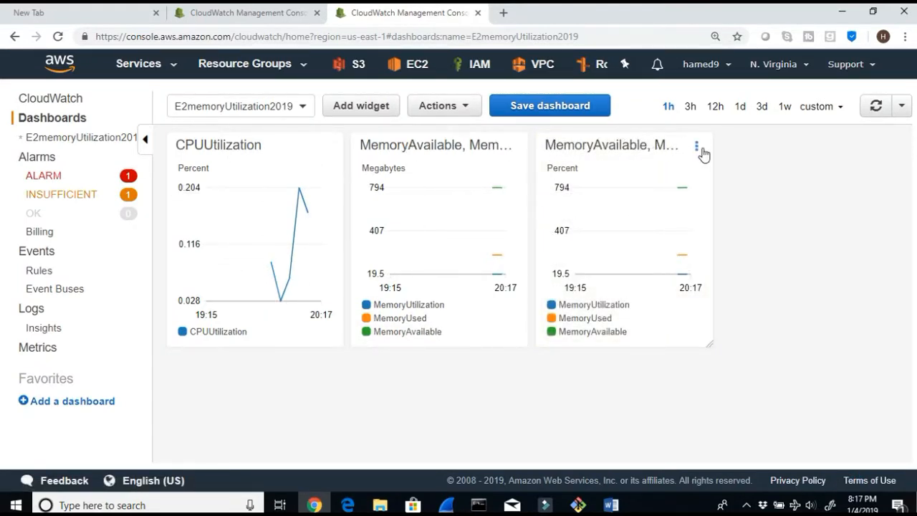
Step: Delete the newly created memory widget from the dashboard
left_click(696, 146)
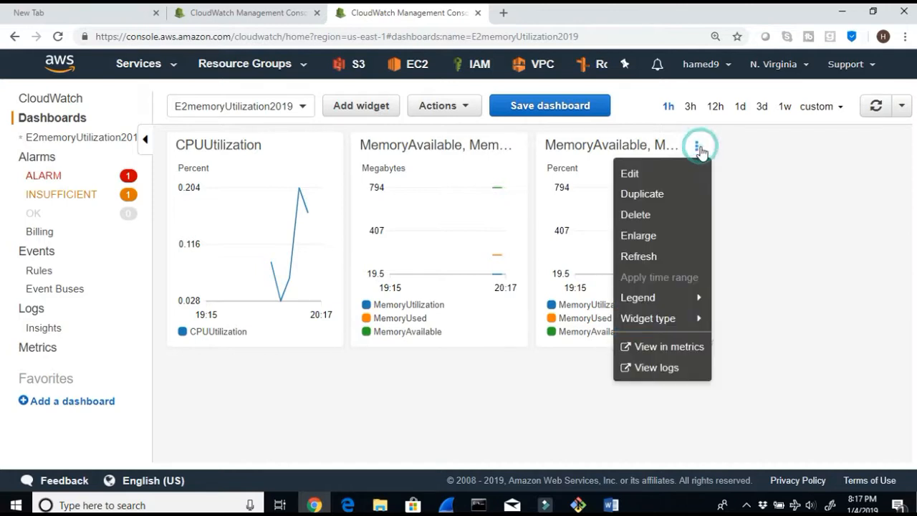
left_click(662, 218)
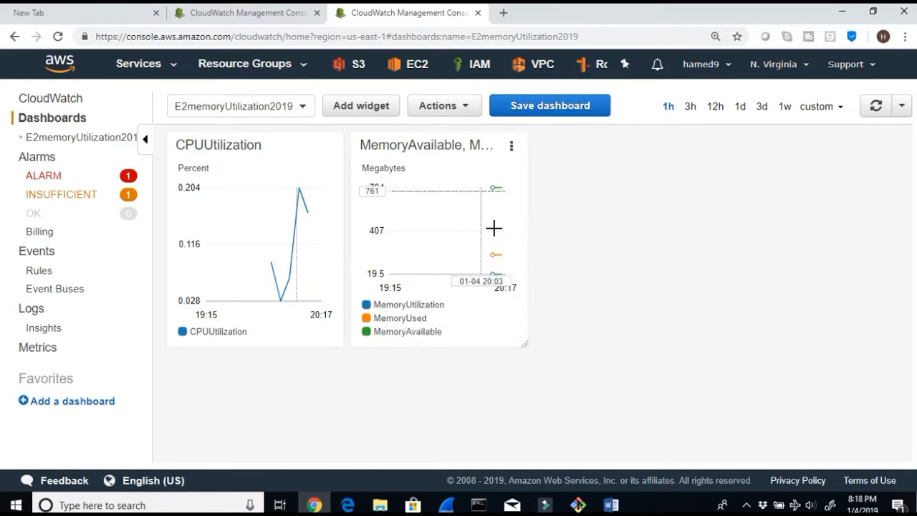
Step: Switch to the lab document and scroll back to its beginning about monitoring EC2 with custom metrics
left_click(610, 505)
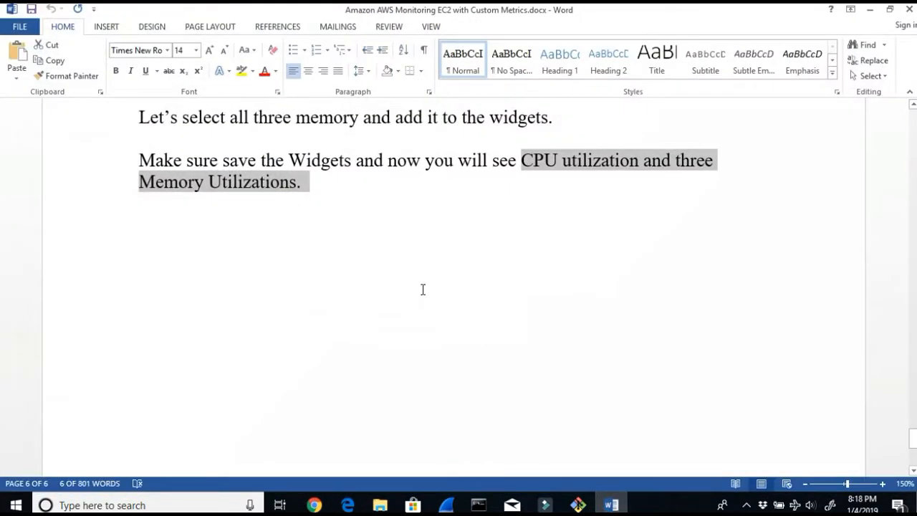
scroll(422, 289, "up", 10)
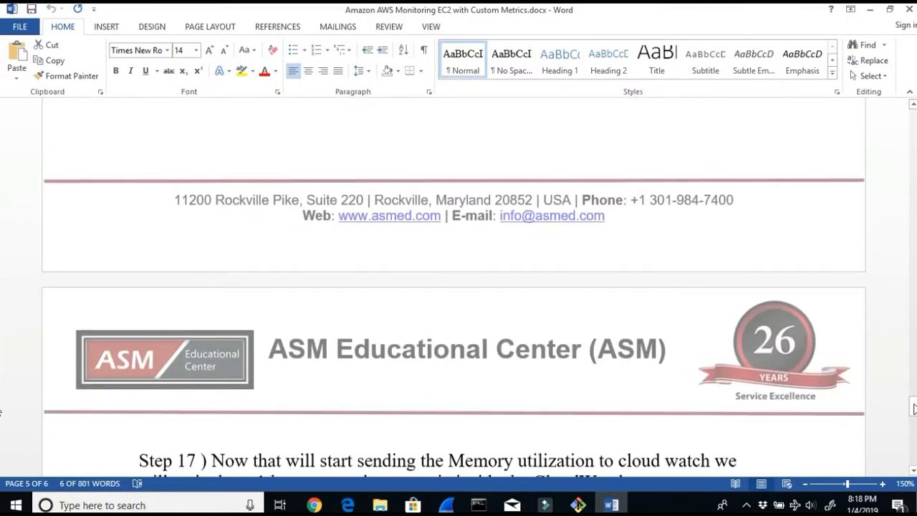
left_click_drag(914, 407, 916, 119)
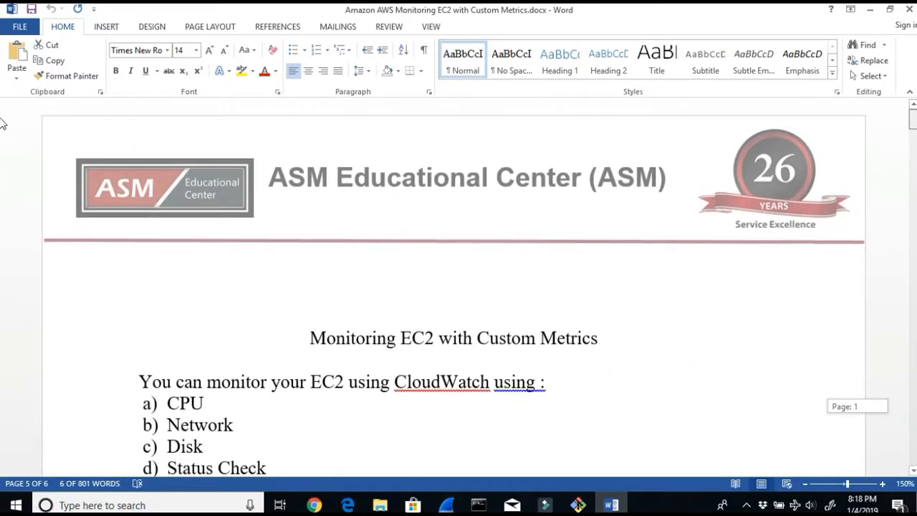
scroll(697, 232, "down", 3)
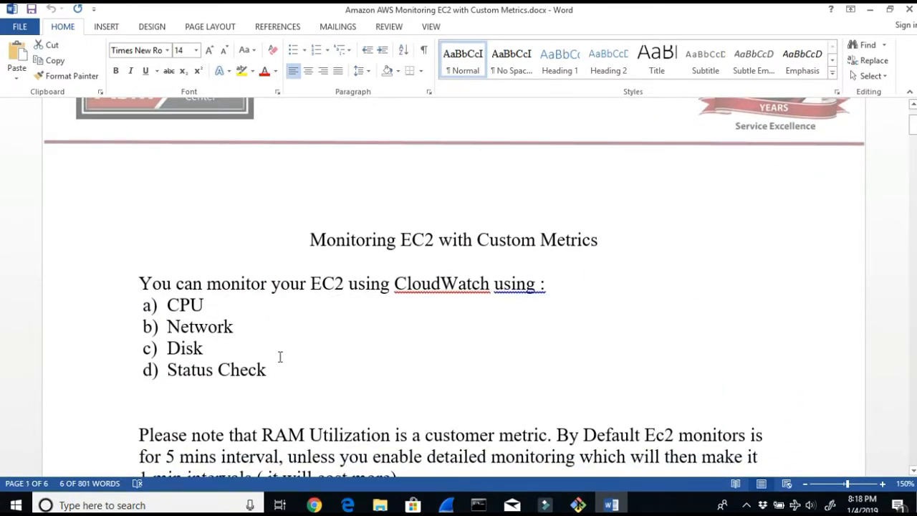
left_click(207, 308)
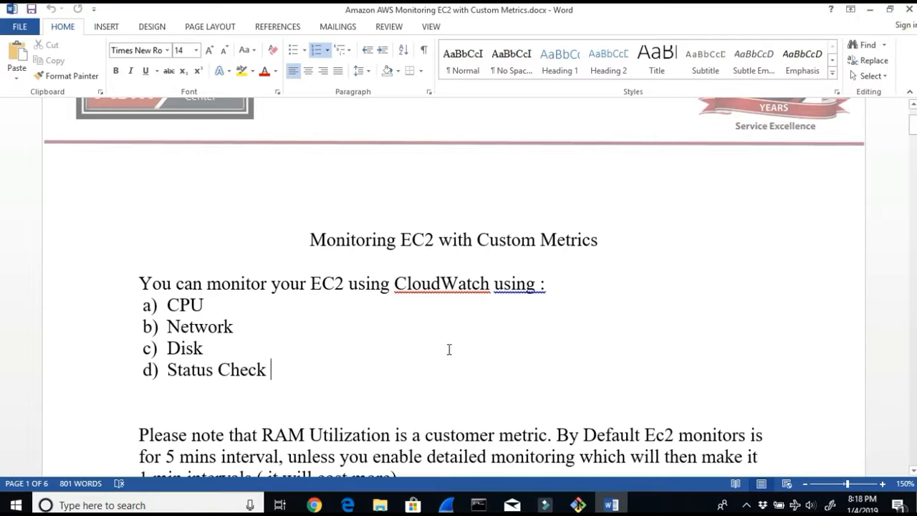
Step: Minimize the document, open a new browser tab and go to asmed.com
left_click(869, 10)
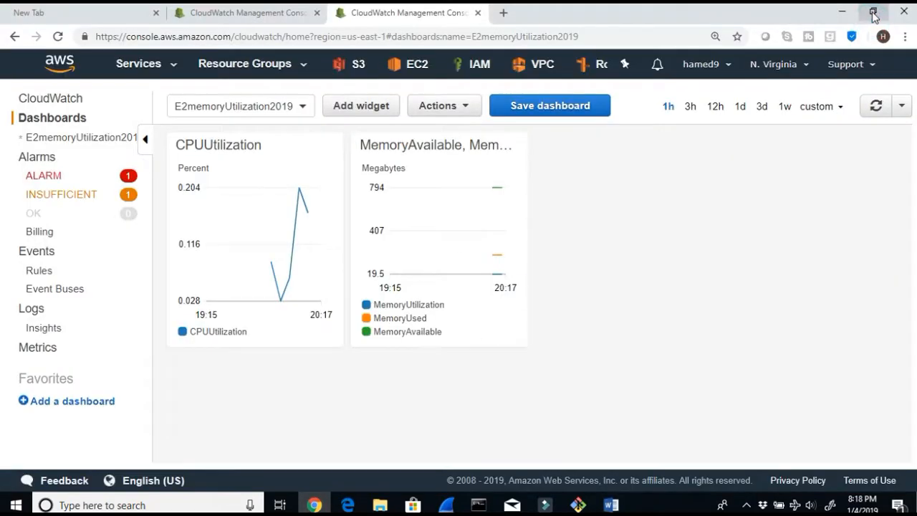
left_click(504, 13)
type("a")
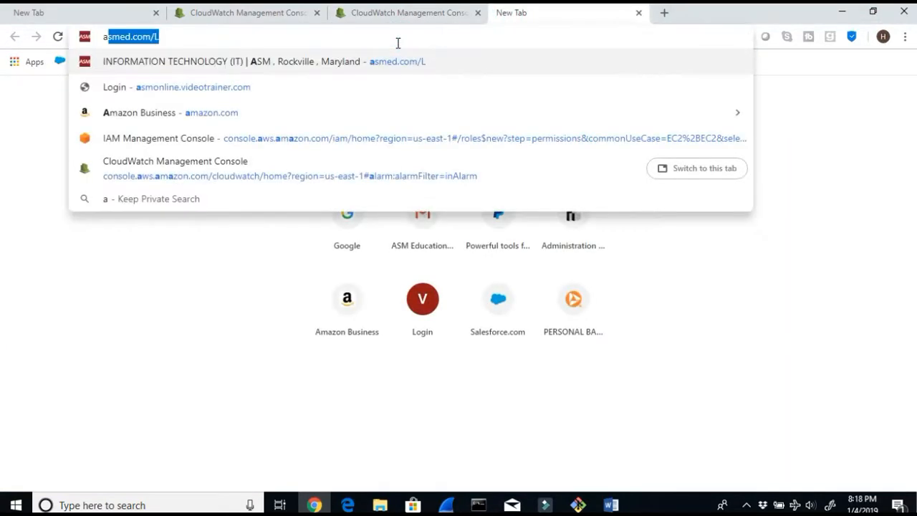
type("smed")
key("Return")
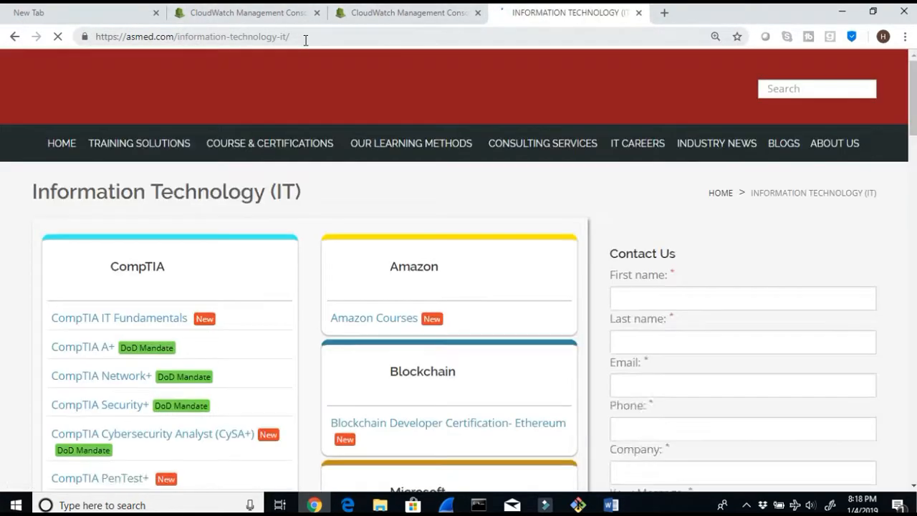
Step: Browse the site's Amazon Courses page and open the Amazon AWS blog category
left_click(306, 40)
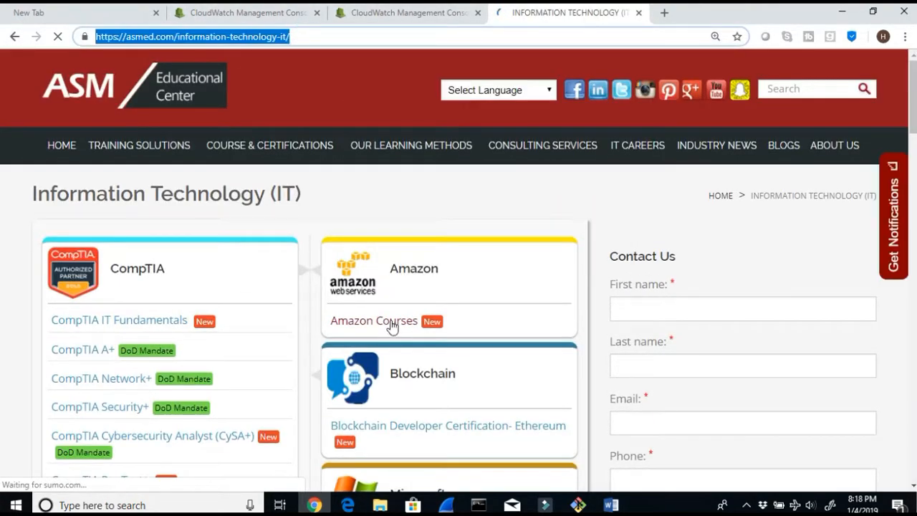
left_click(390, 323)
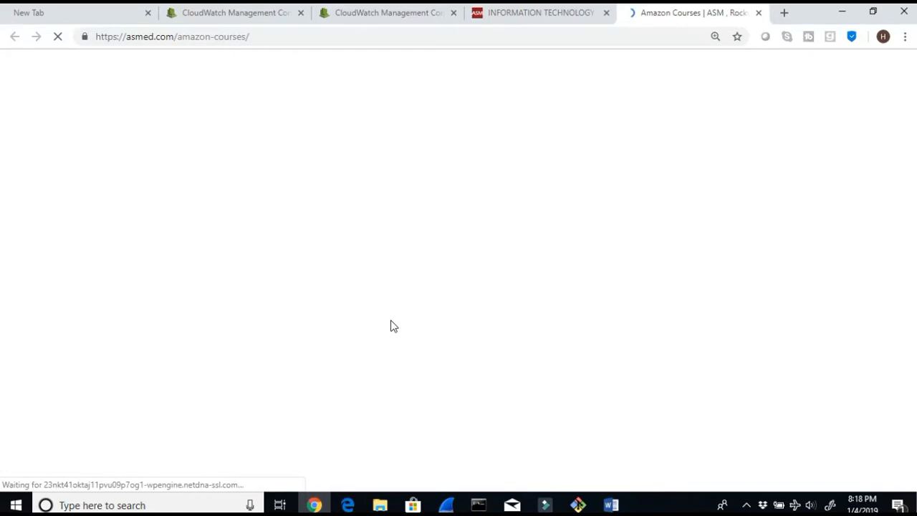
scroll(391, 322, "down", 2)
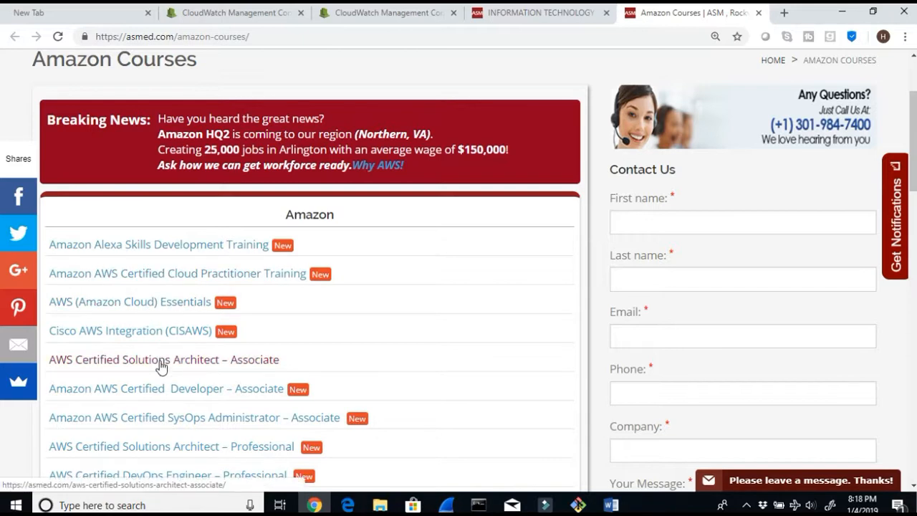
scroll(198, 454, "down", 1)
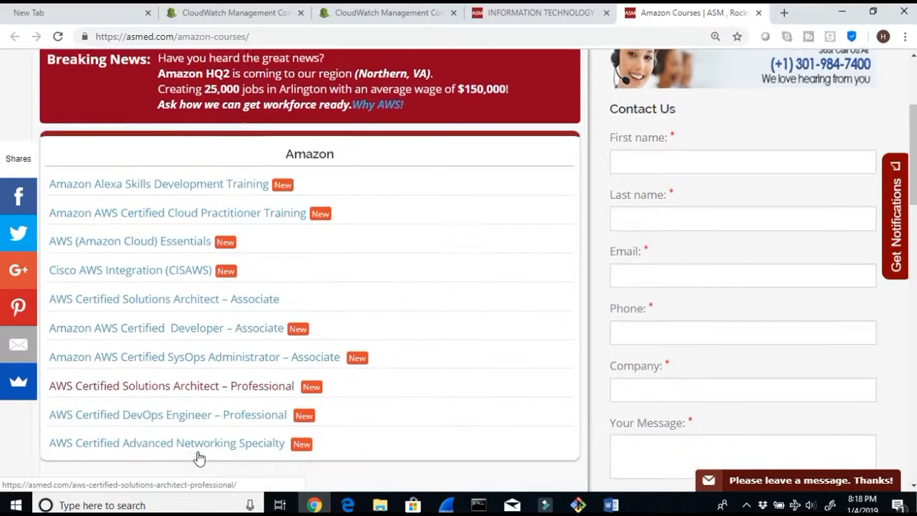
scroll(869, 164, "up", 2)
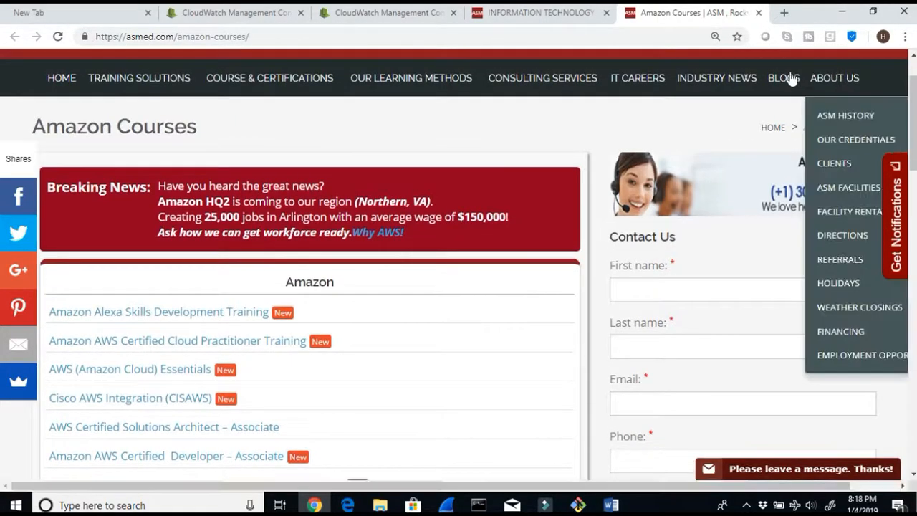
mouse_move(785, 80)
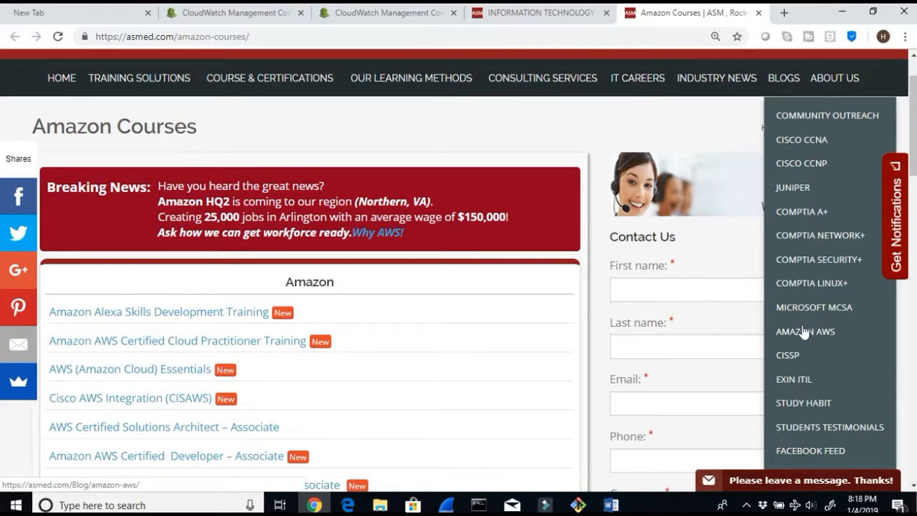
left_click(805, 331)
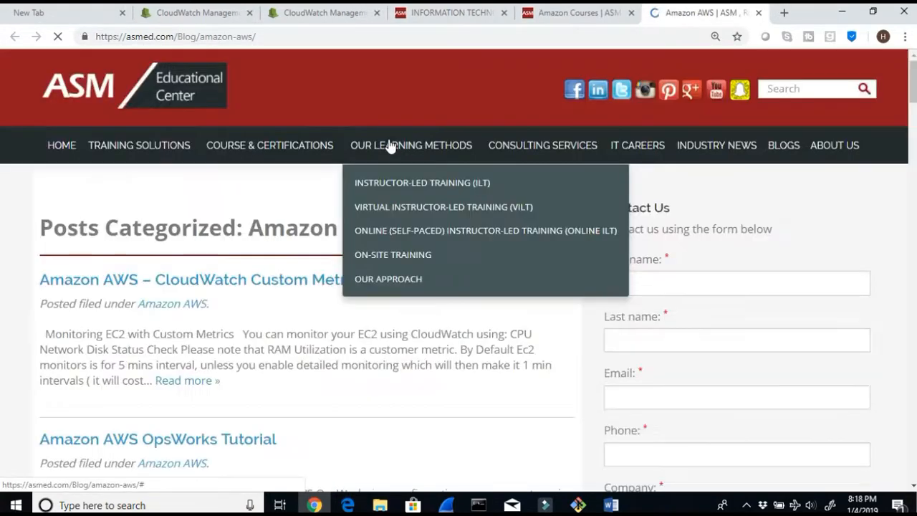